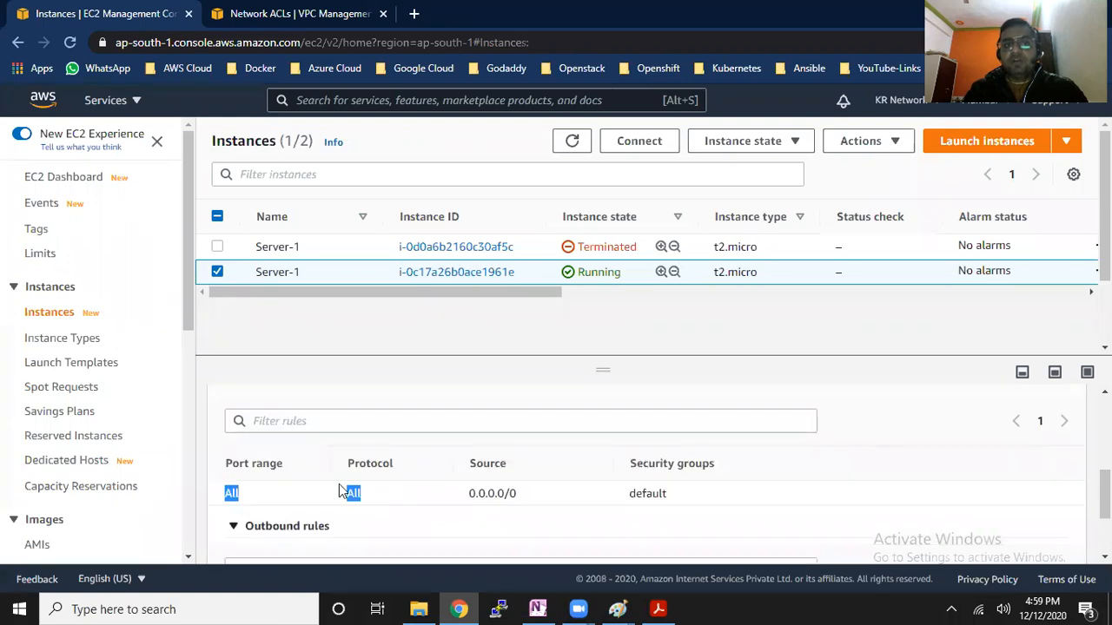
Review the inbound and outbound security group rules of the running Server-1 instance
scroll(338, 532, "down", 3)
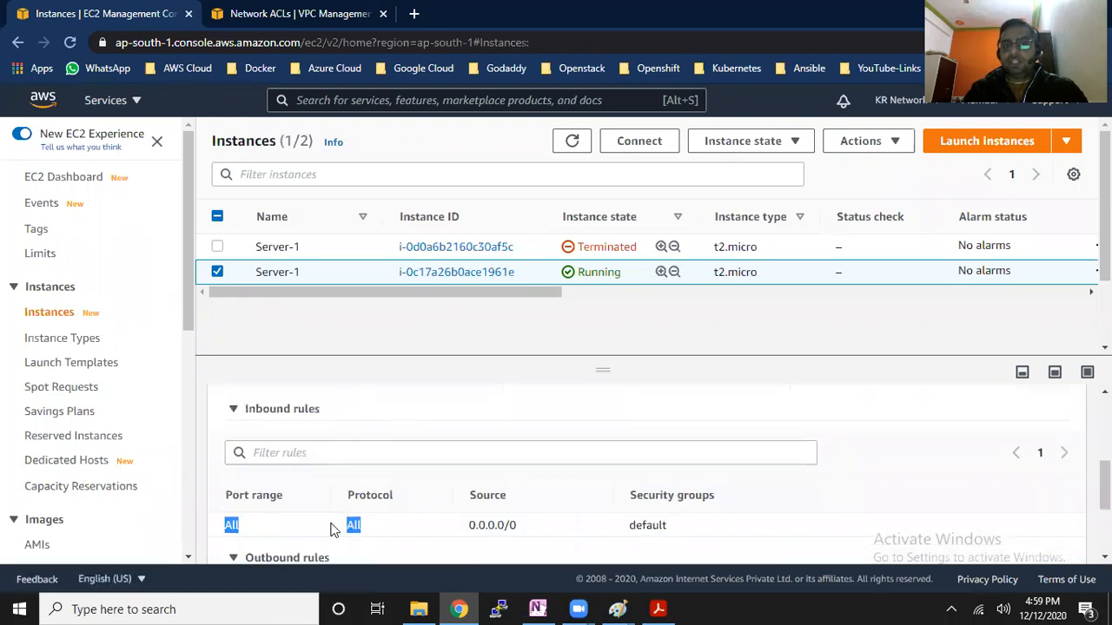
left_click(299, 422)
left_click(265, 457)
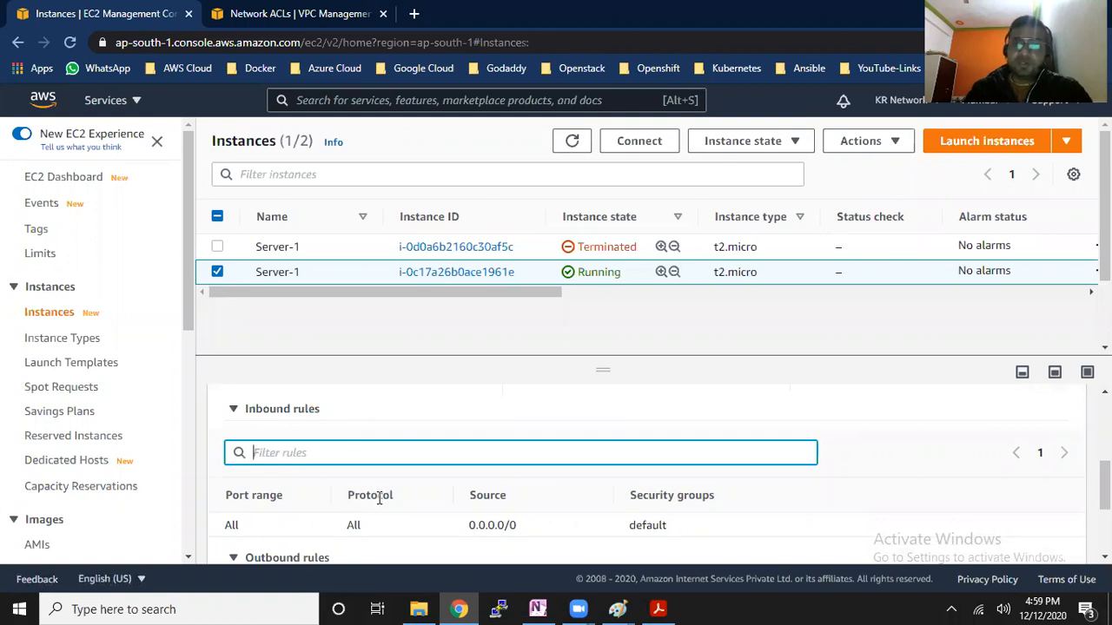
scroll(516, 515, "down", 1)
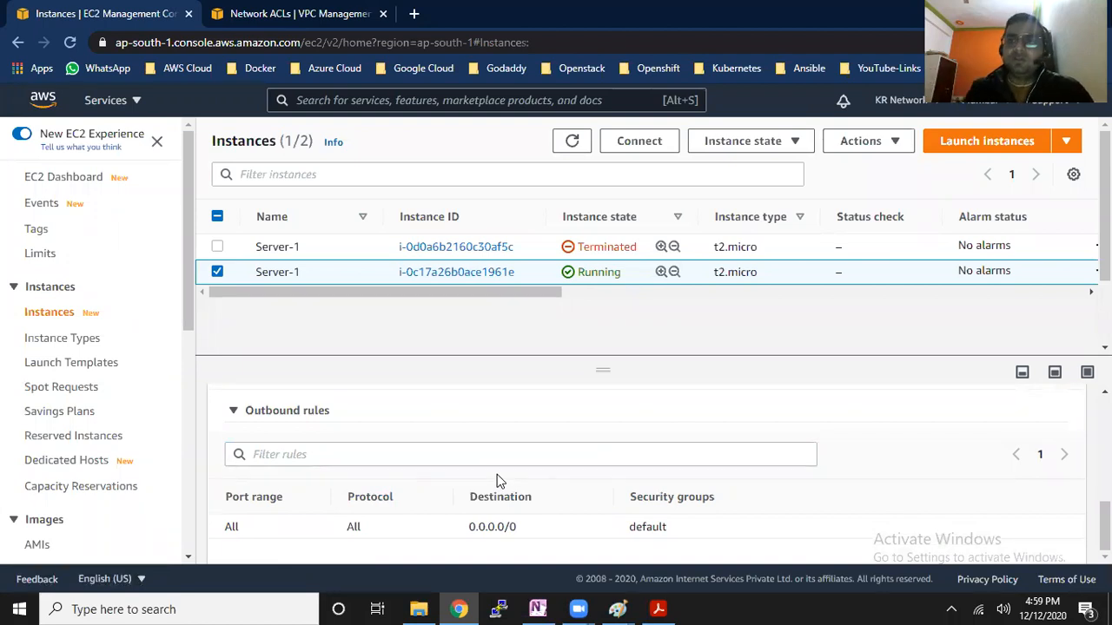
scroll(493, 446, "up", 3)
scroll(495, 452, "up", 3)
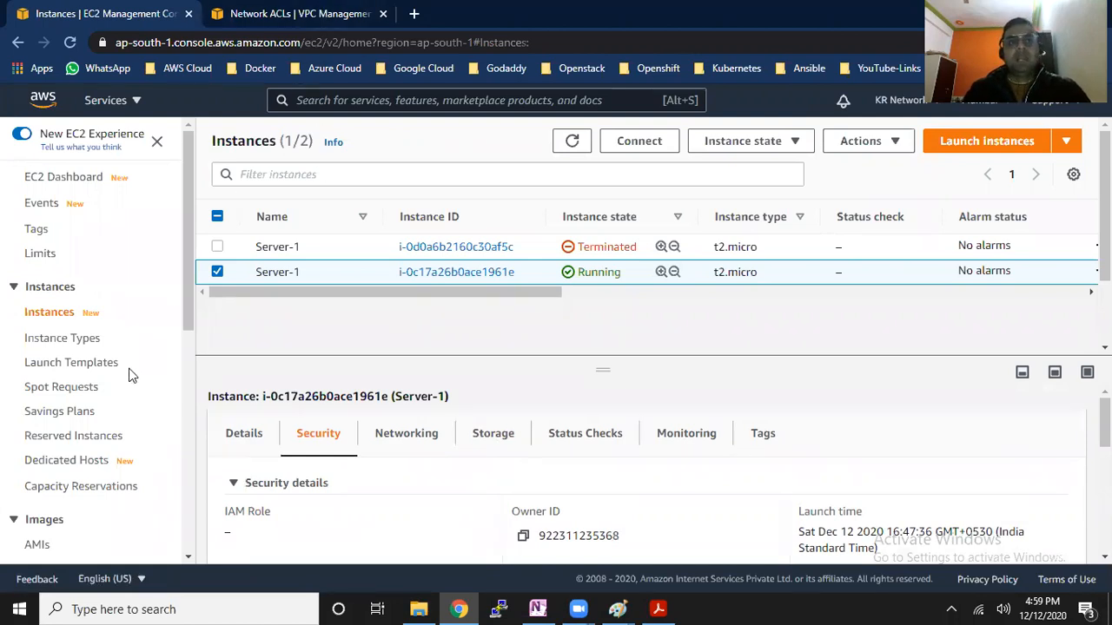
left_click_drag(187, 275, 189, 444)
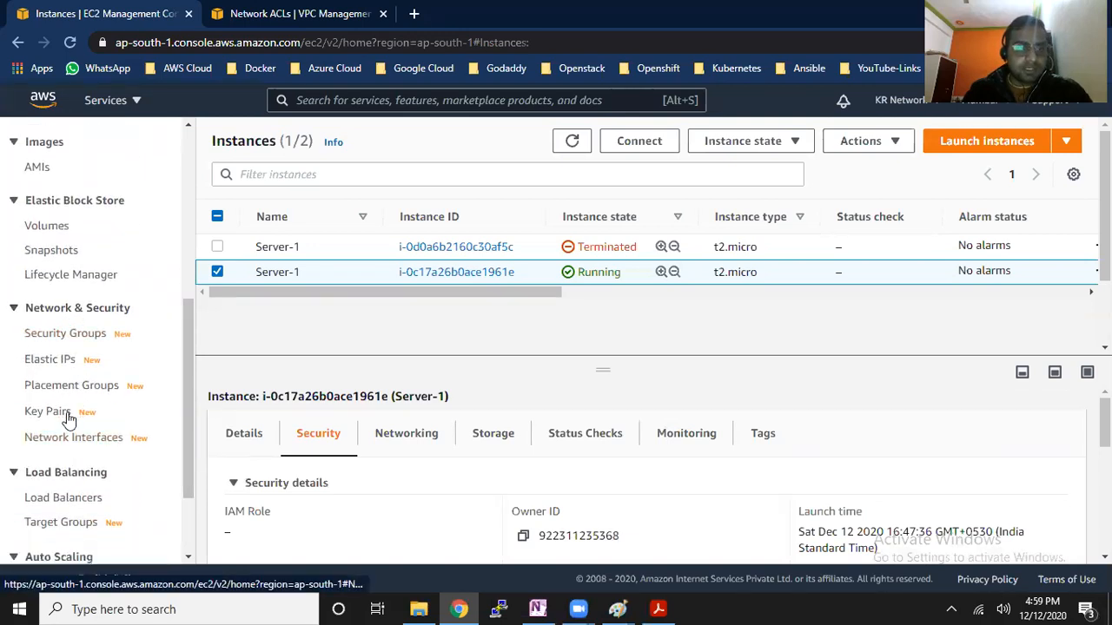
Switch to the network ACLs and examine the subnet associations and inbound rule of acl-b35498d8
left_click(314, 13)
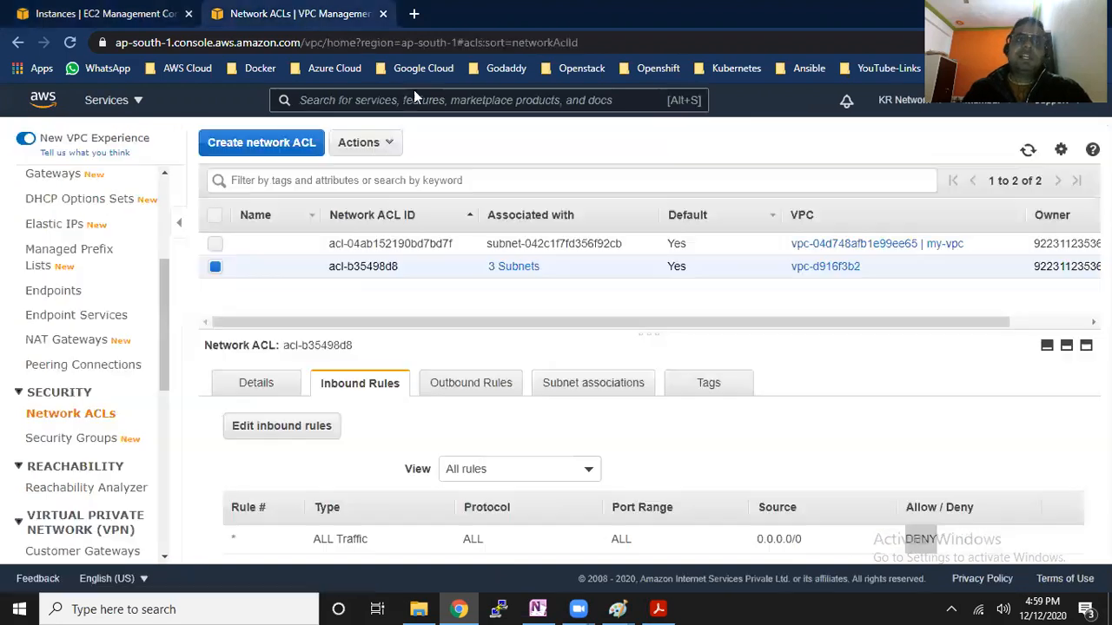
scroll(164, 298, "down", 2)
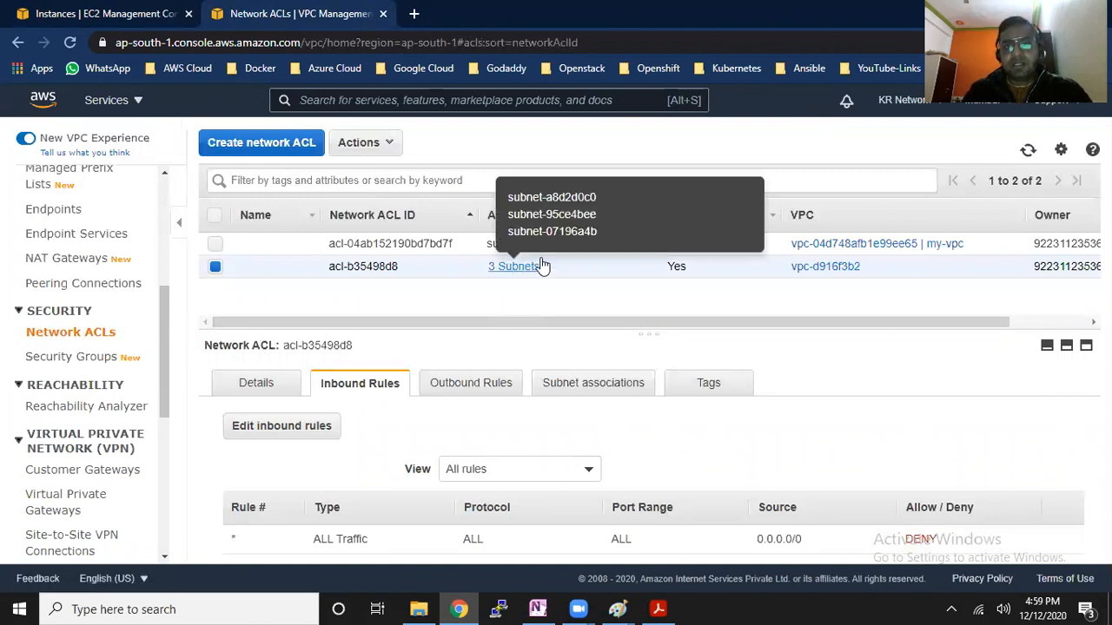
mouse_move(532, 271)
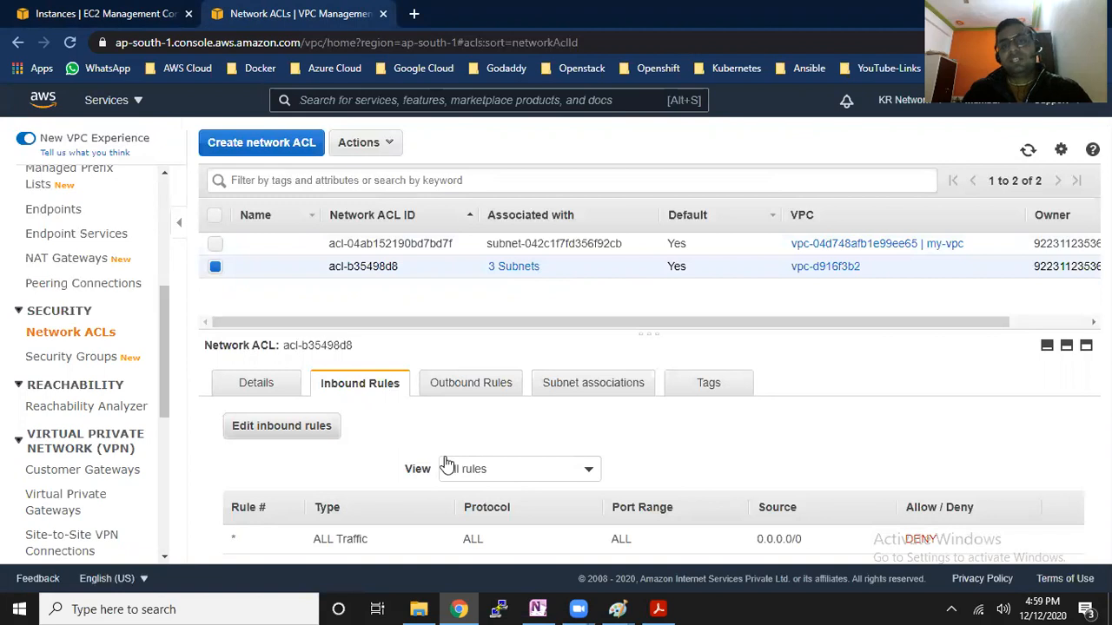
left_click_drag(314, 544, 501, 523)
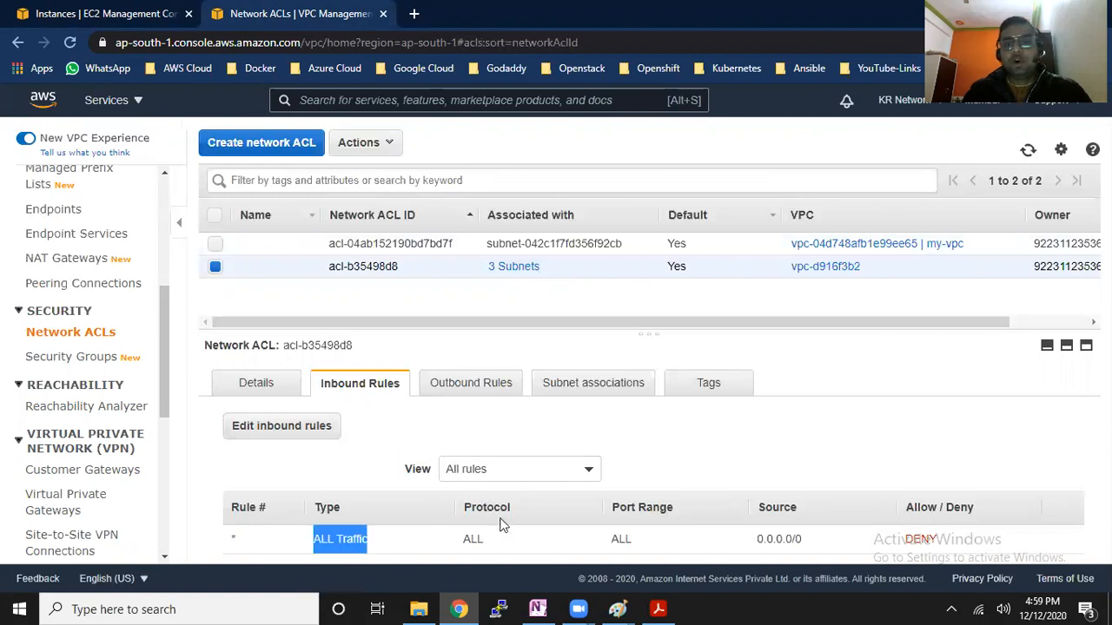
left_click_drag(625, 544, 698, 549)
left_click_drag(776, 545, 809, 544)
left_click_drag(906, 543, 951, 529)
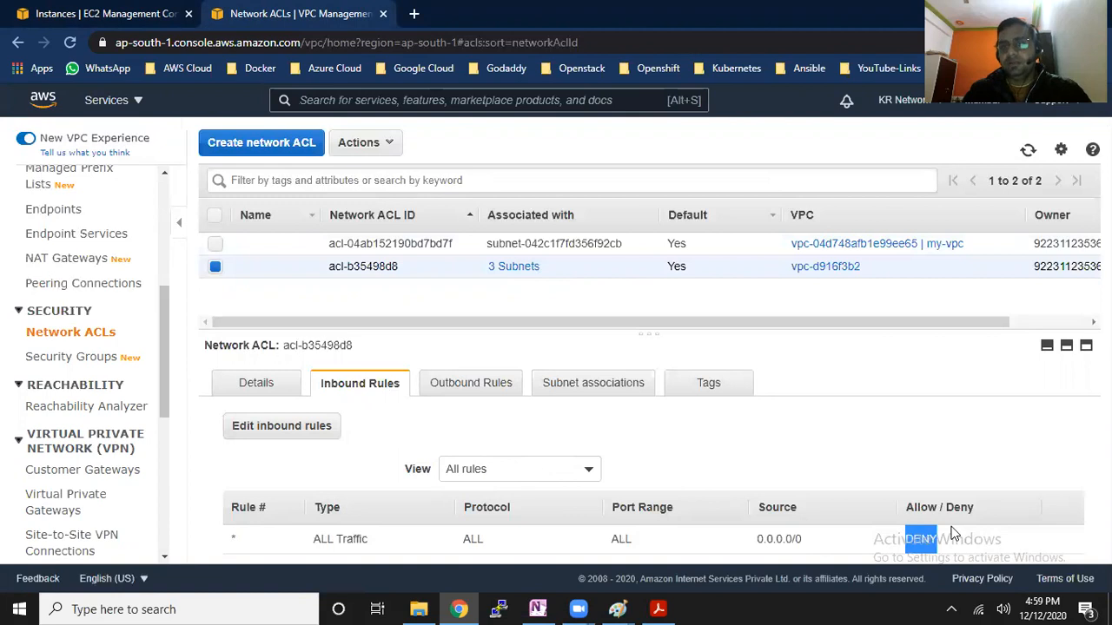
Add inbound rule 100 to acl-b35498d8 allowing All ICMP - IPv4 from 0.0.0.0/0, and save it
left_click(322, 428)
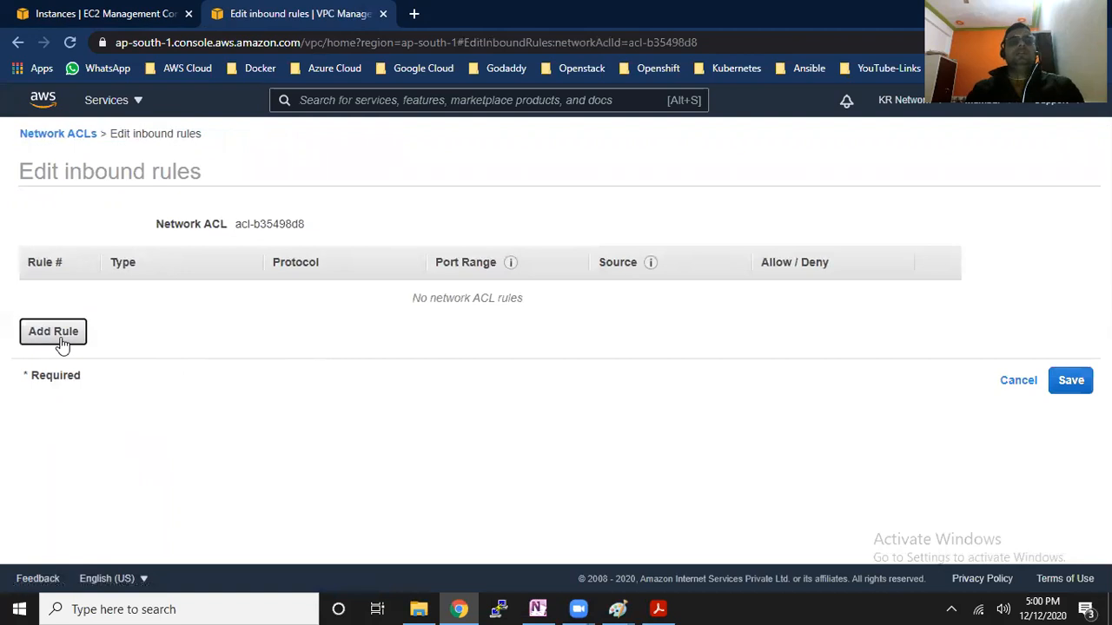
left_click(57, 335)
type("100")
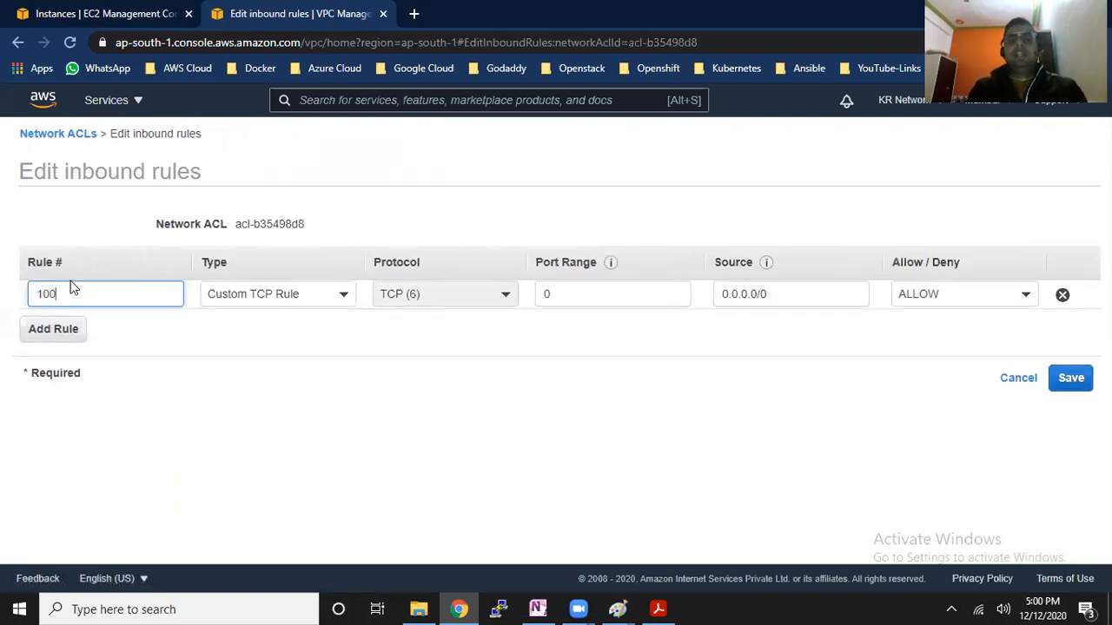
left_click(347, 296)
left_click_drag(362, 342, 364, 352)
left_click(253, 442)
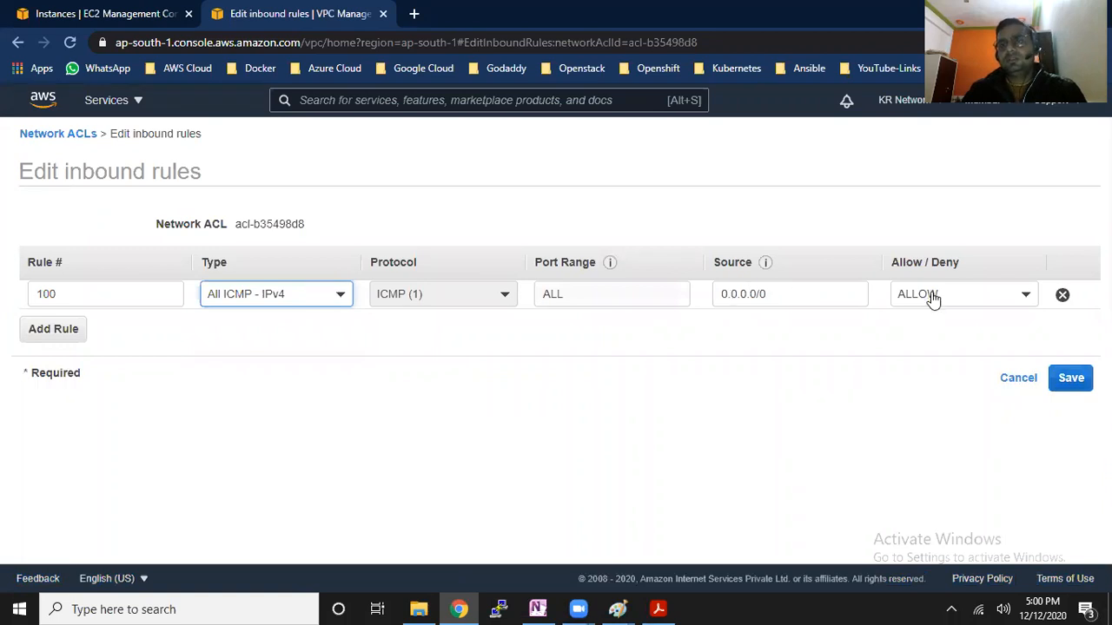
left_click(1069, 378)
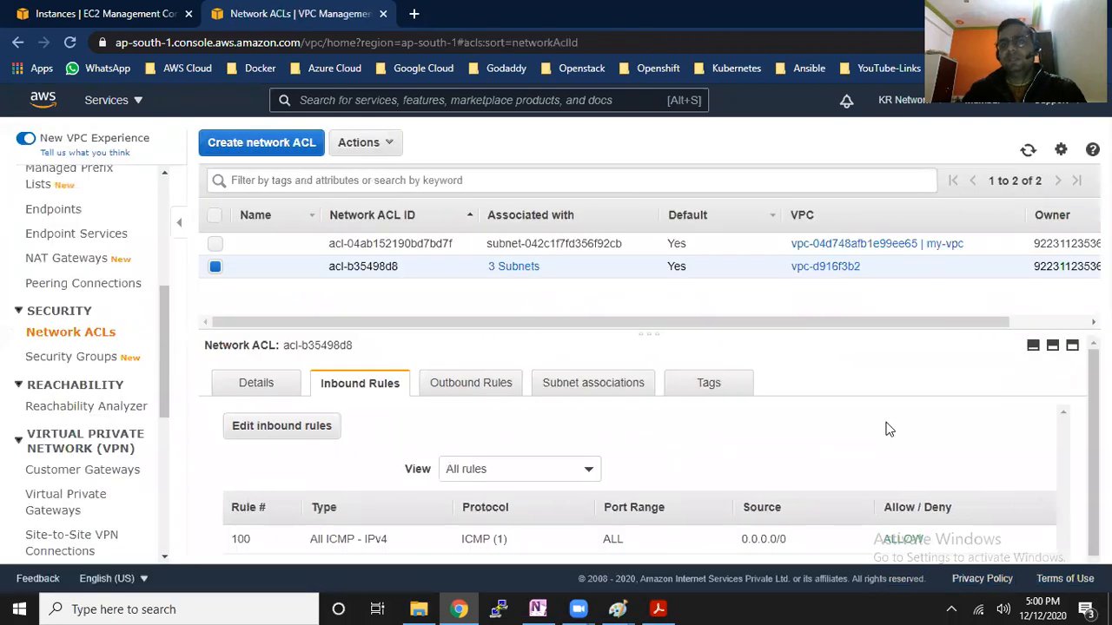
Ping the server at 65.0.169.56 from Windows to test connectivity, and return to the network ACLs
key("super+r")
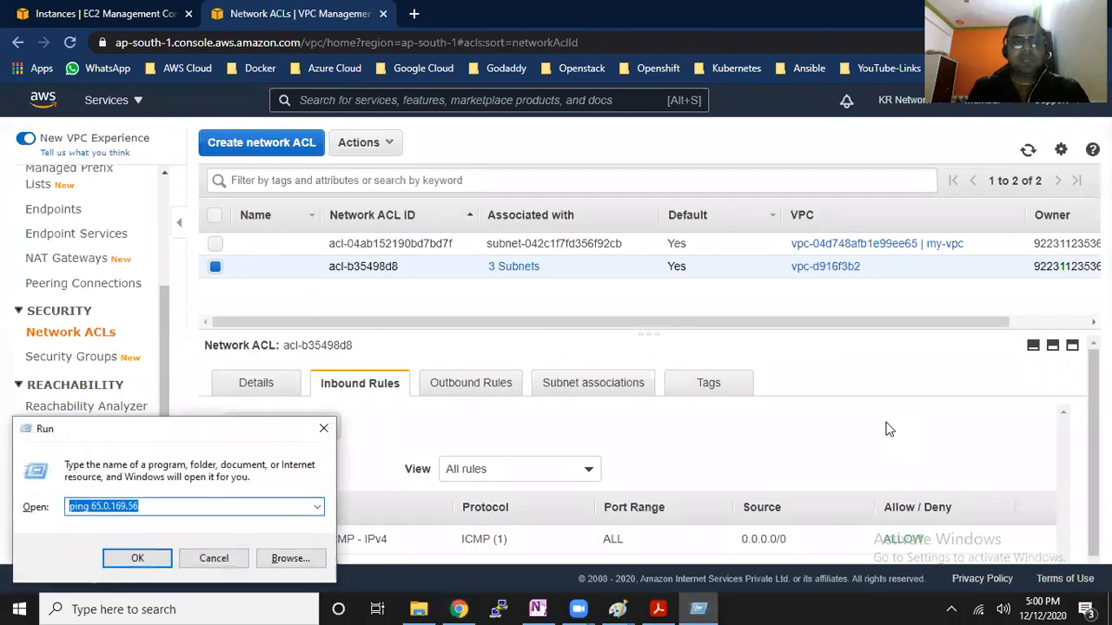
key("Return")
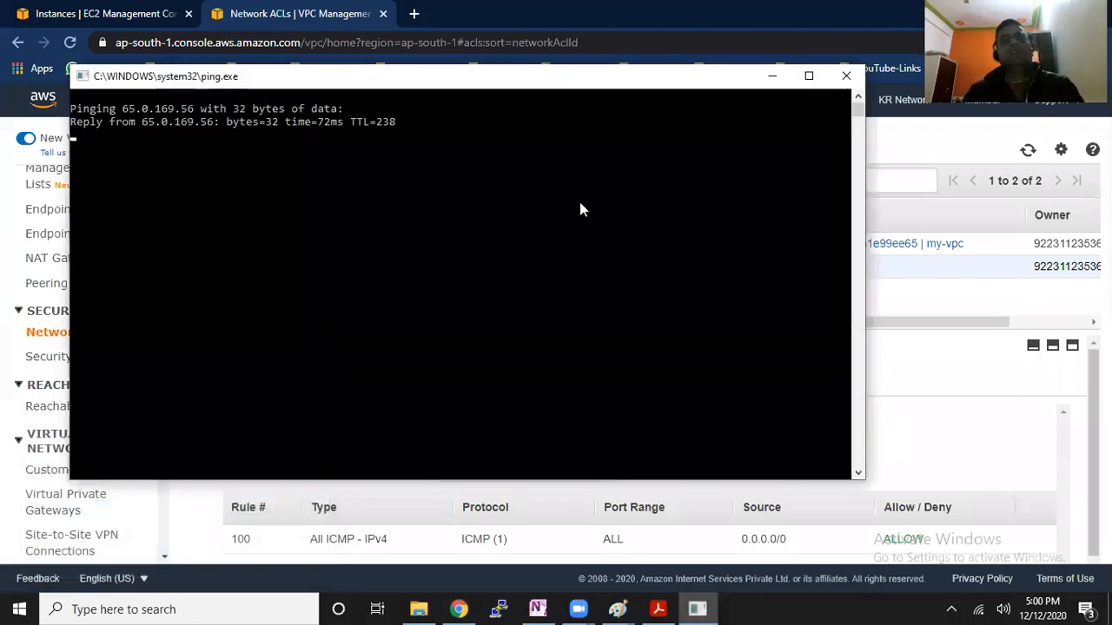
left_click_drag(142, 122, 288, 139)
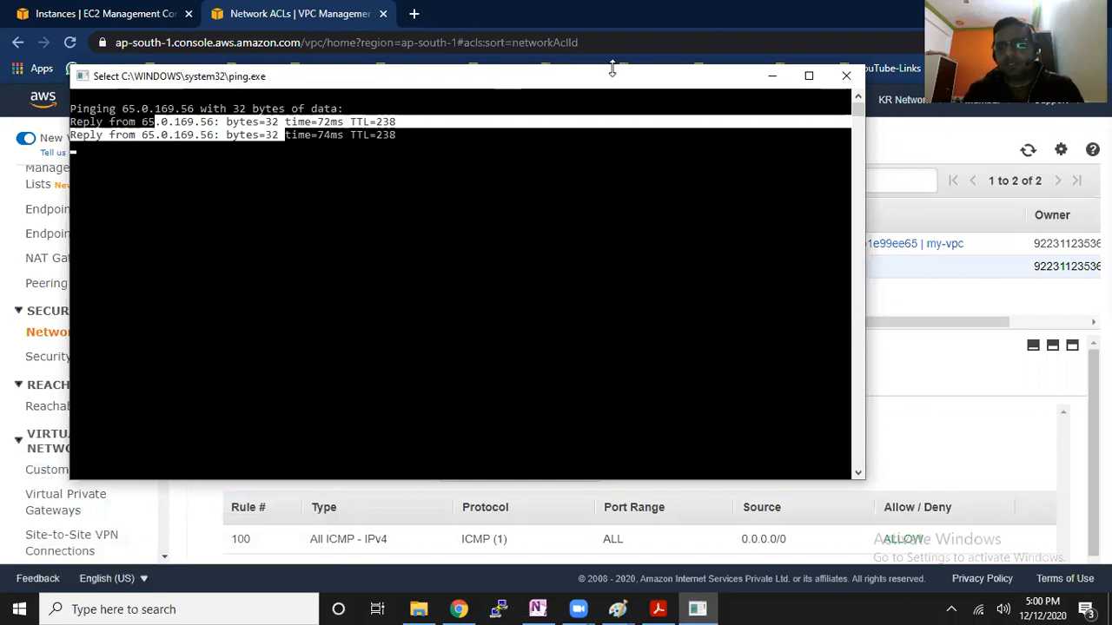
left_click(913, 294)
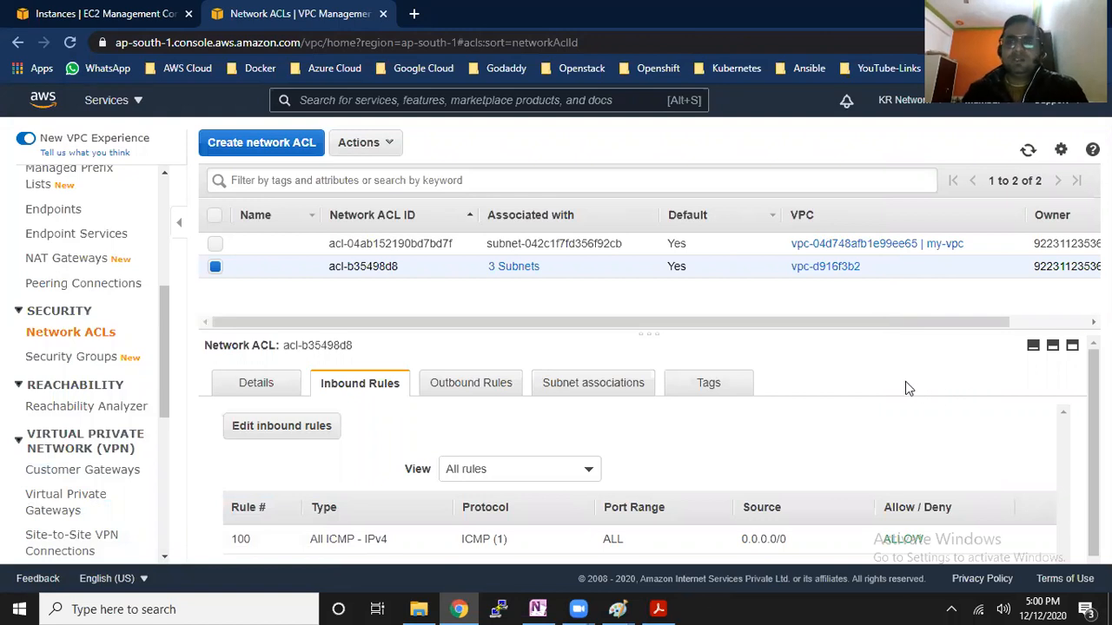
Open the default security group of the running Server-1 instance in a new browser tab
left_click(113, 10)
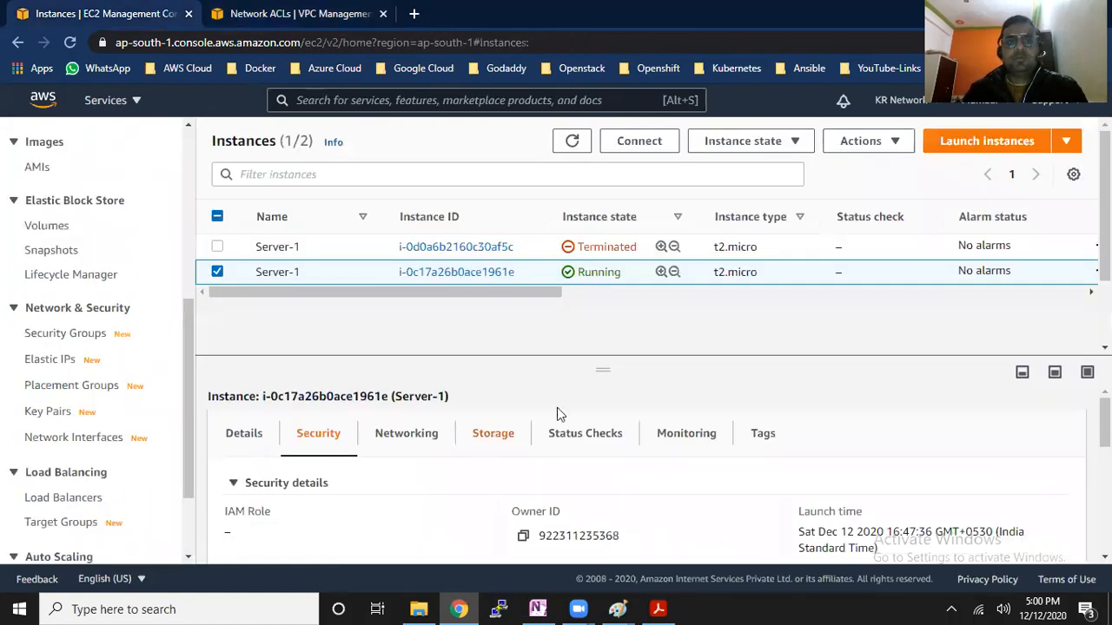
scroll(574, 469, "down", 5)
scroll(484, 492, "up", 2)
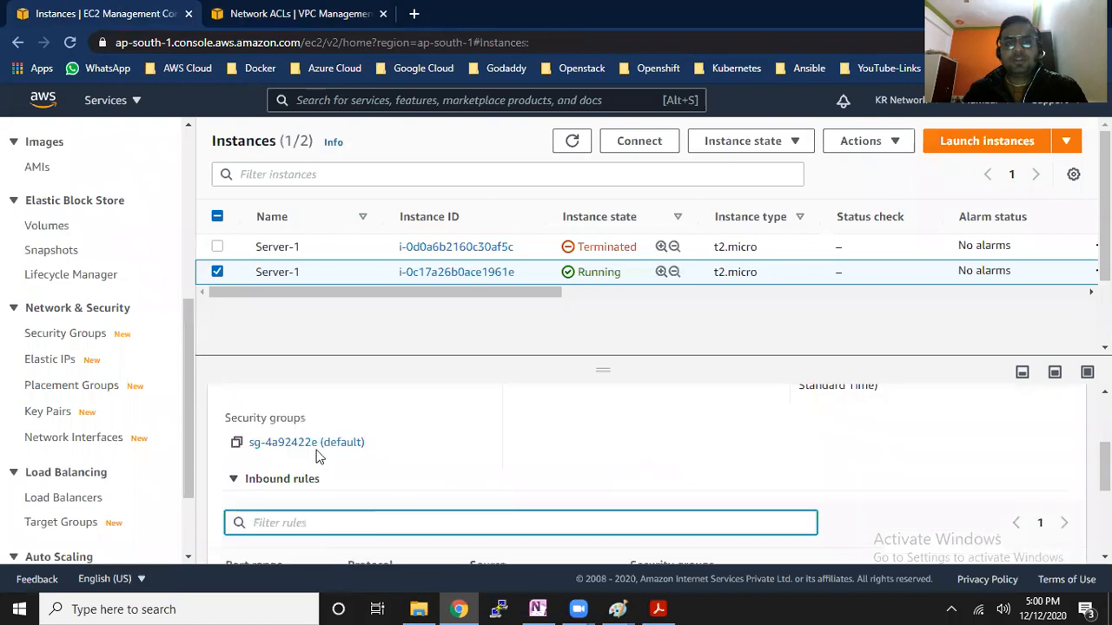
right_click(330, 456)
left_click(355, 458)
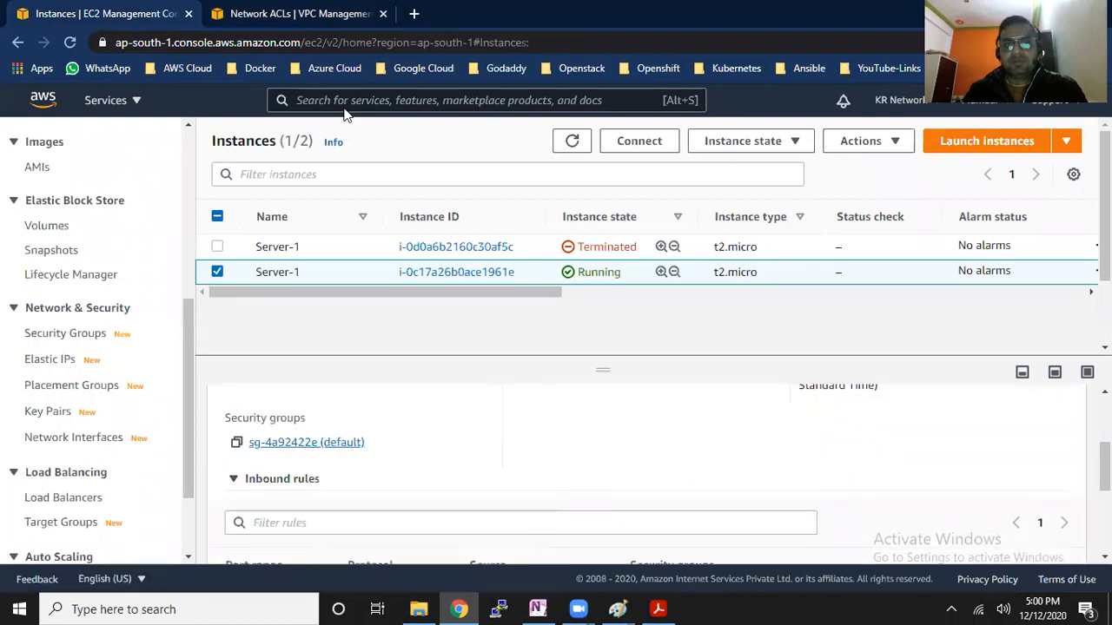
key("ctrl+Tab")
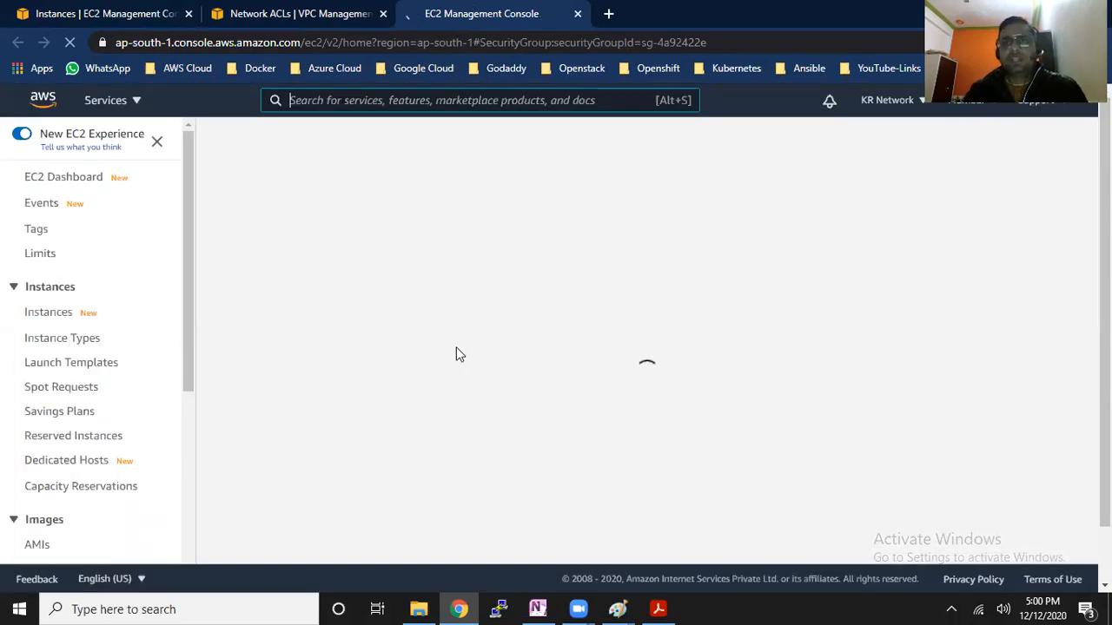
Delete the All traffic inbound rule from the default security group and save the rules
left_click(1034, 501)
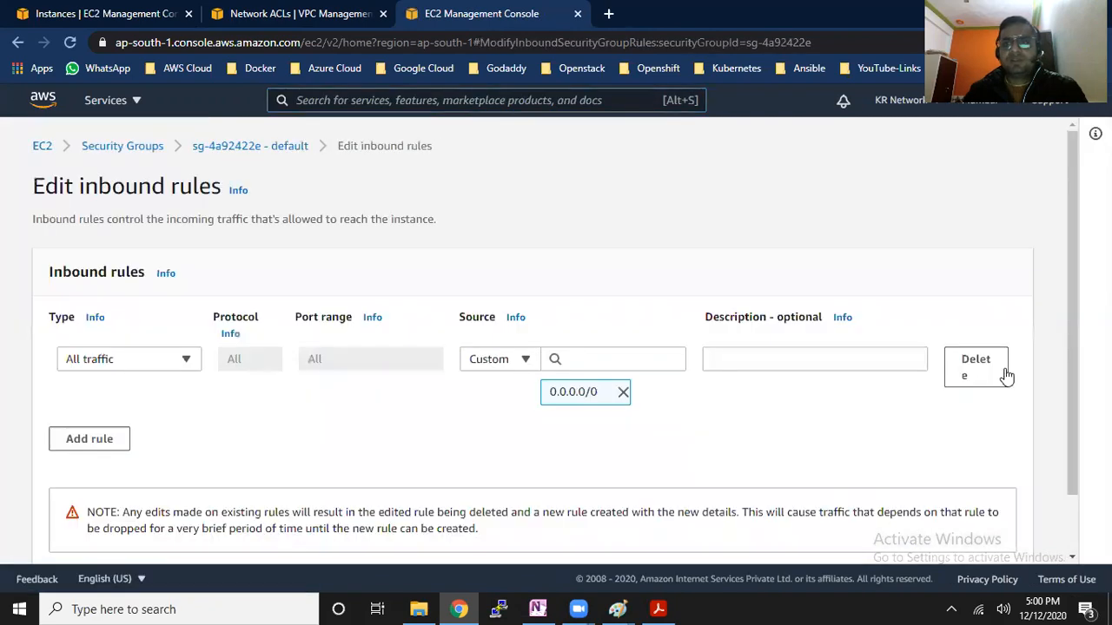
left_click(1007, 378)
left_click(1008, 549)
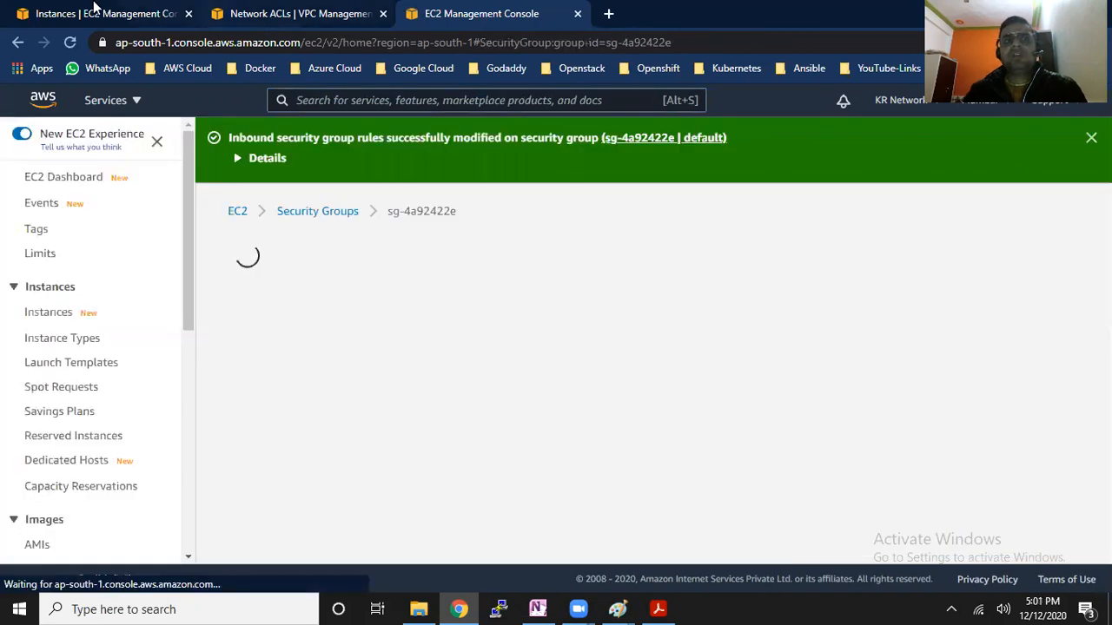
Copy the public IPv4 address from Server-1's details and ping 65.0.169.56 from Windows again
left_click(95, 13)
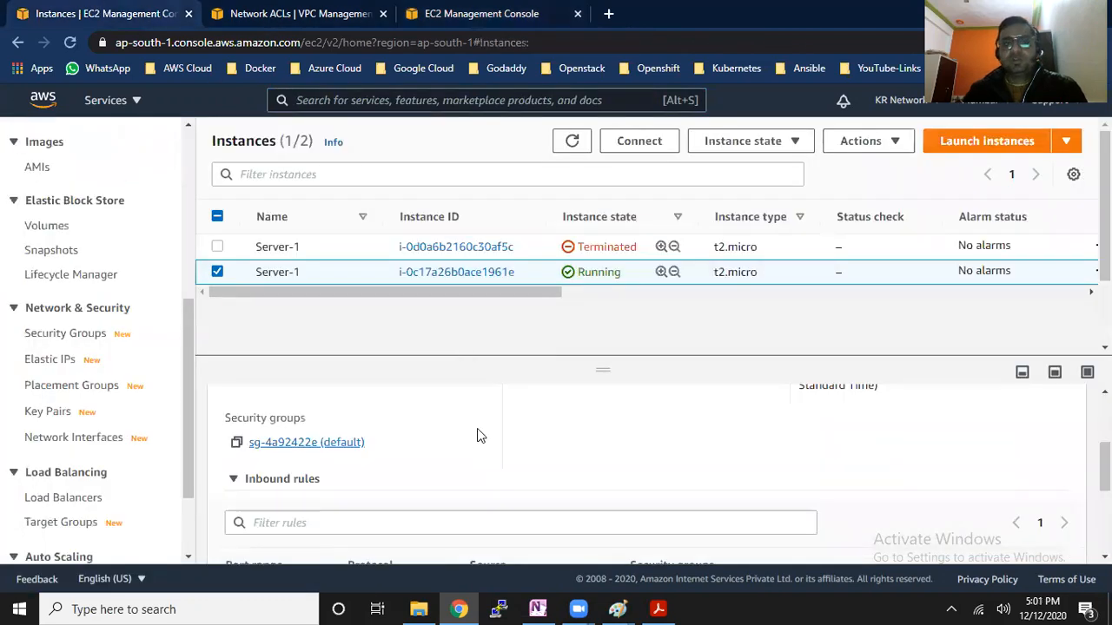
scroll(461, 498, "up", 2)
scroll(526, 500, "down", 1)
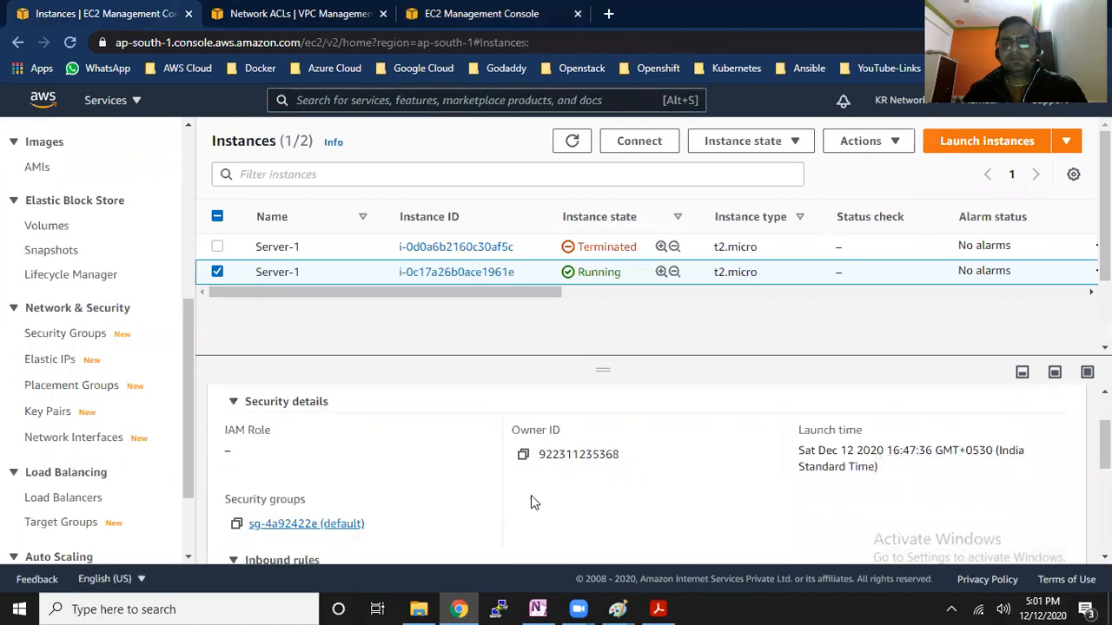
scroll(343, 451, "up", 1)
left_click(245, 439)
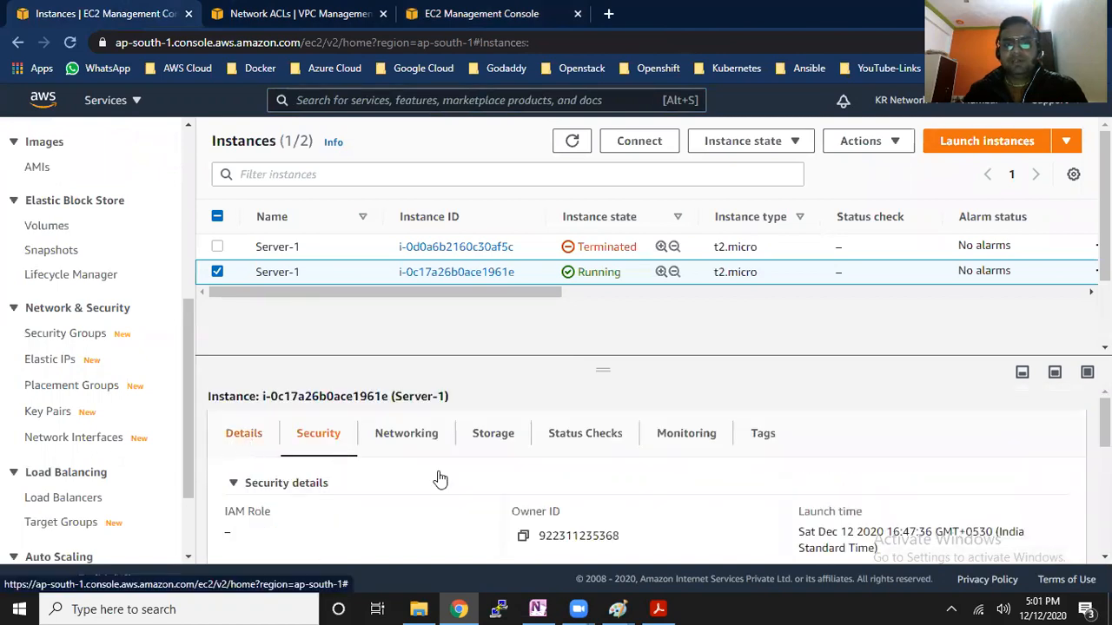
left_click(524, 536)
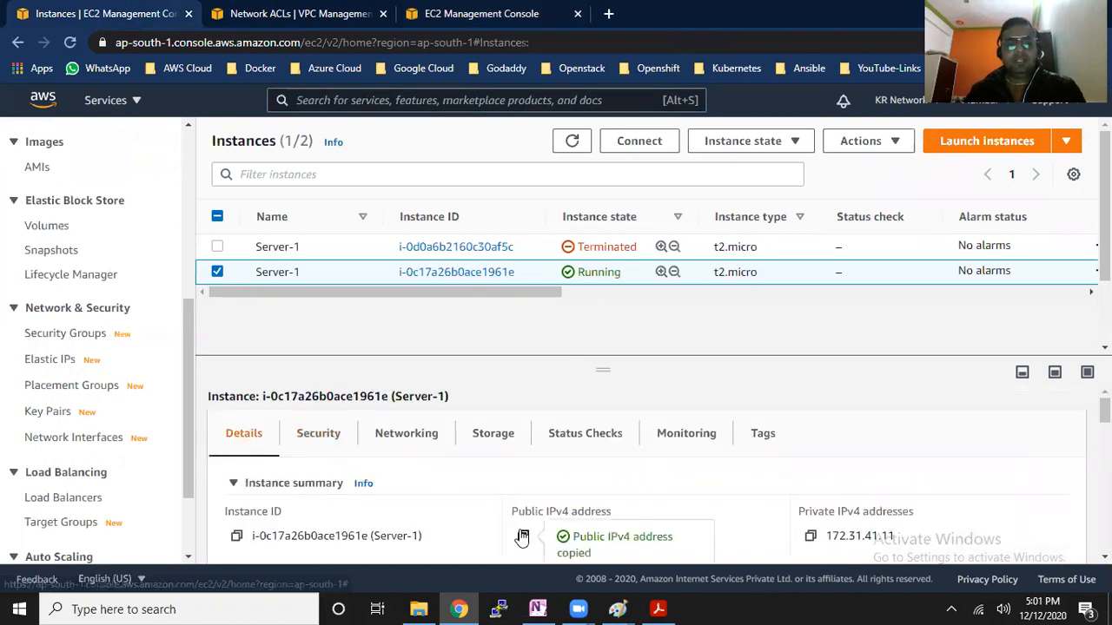
key("super+r")
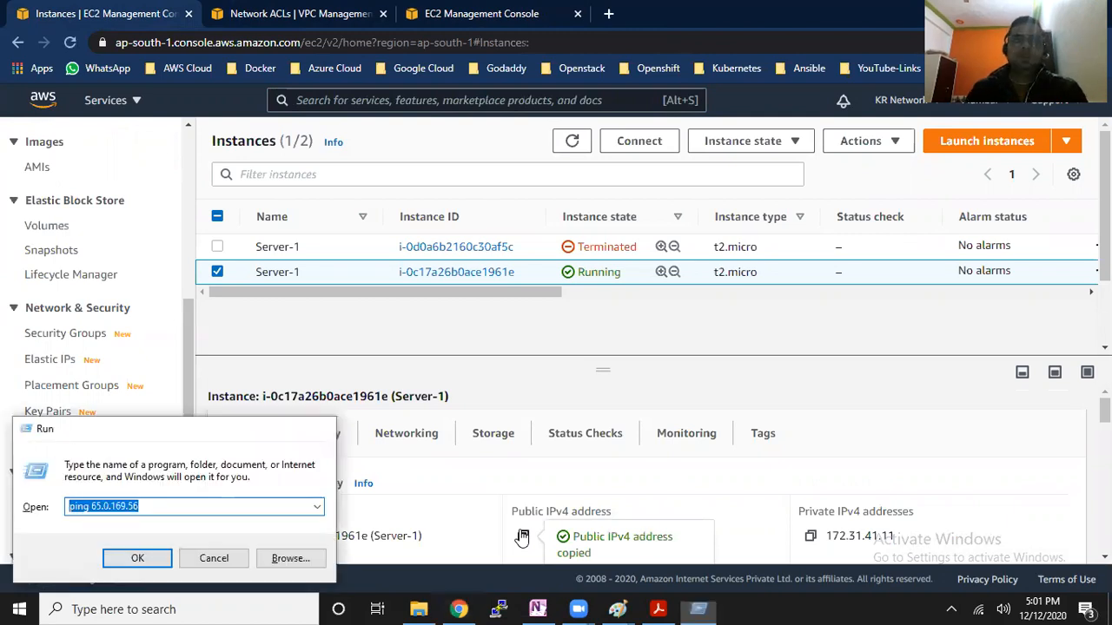
key("Return")
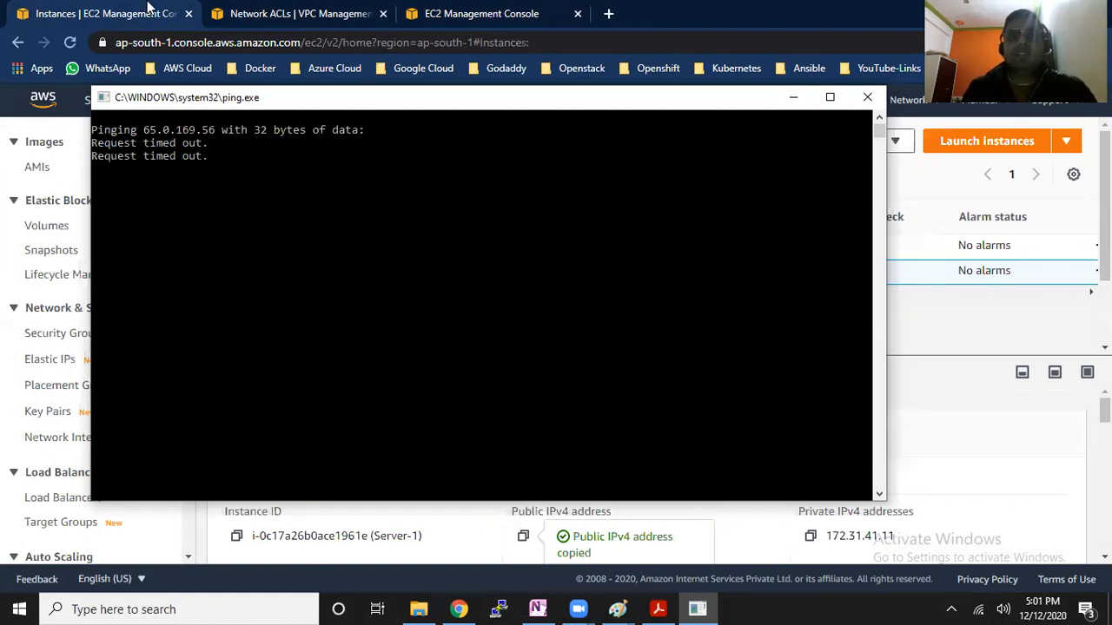
Return to the network ACLs and examine the type, port range and source of inbound rule 100
left_click(262, 12)
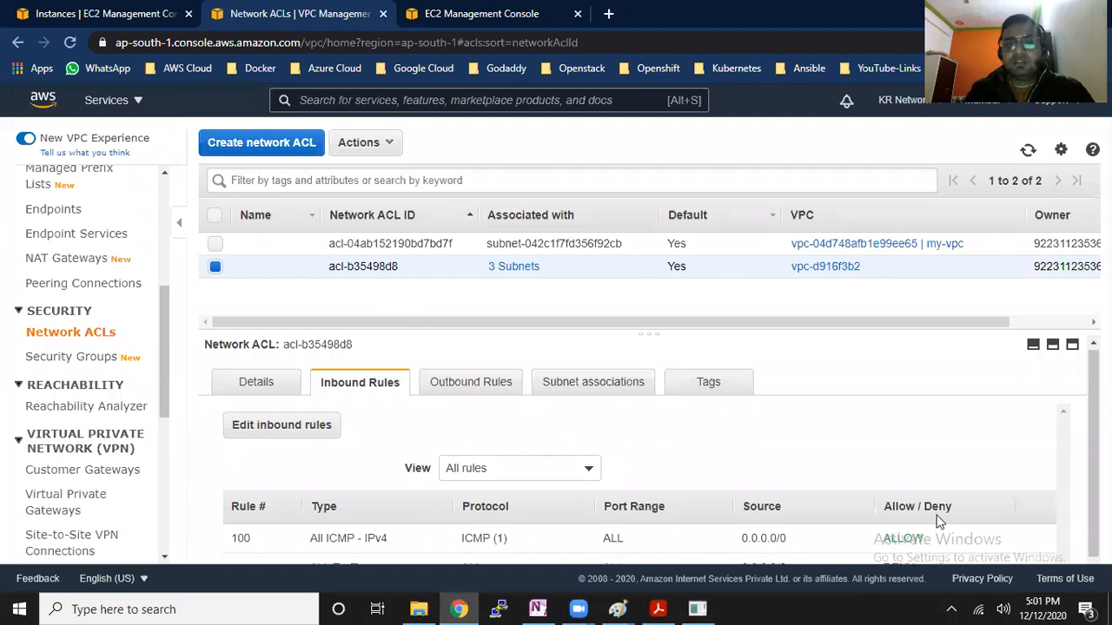
scroll(840, 535, "down", 1)
double_click(235, 531)
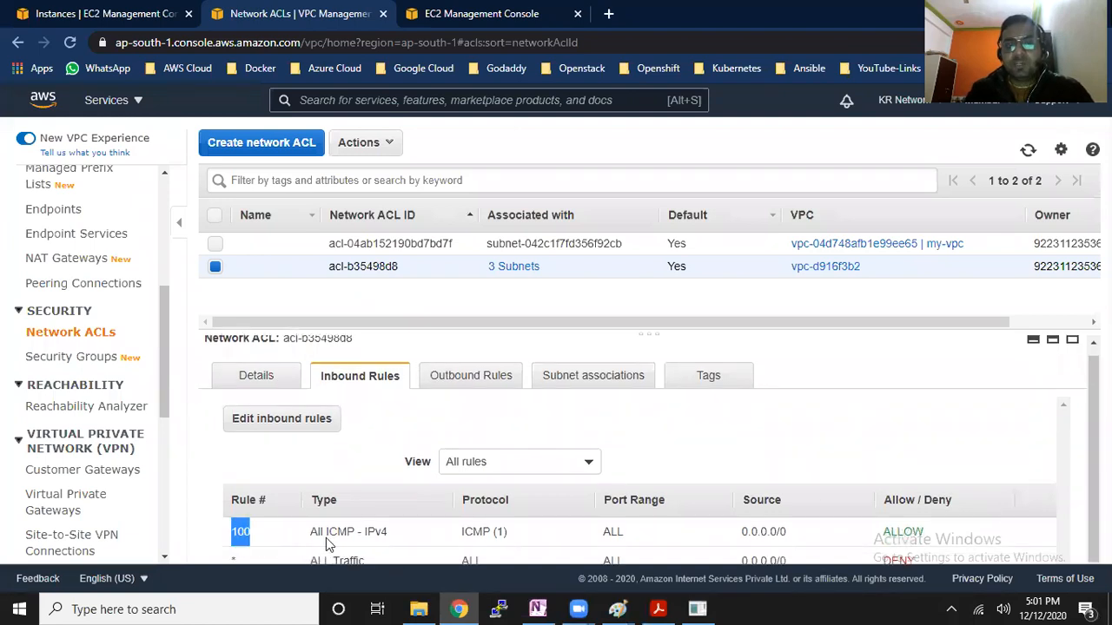
left_click_drag(314, 533, 351, 533)
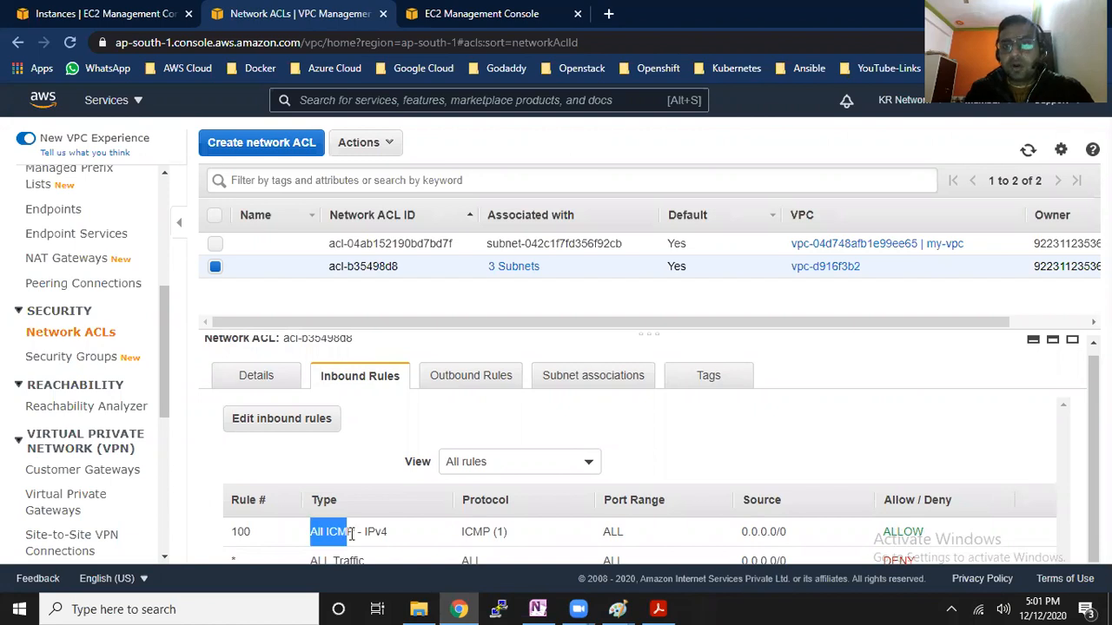
double_click(611, 532)
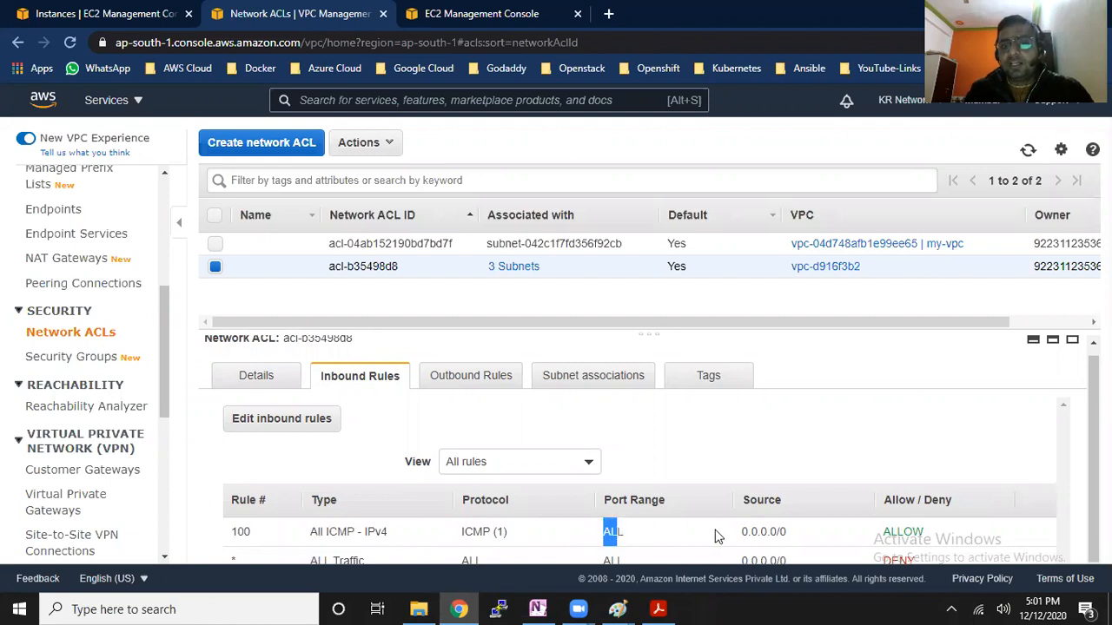
left_click_drag(743, 531, 788, 529)
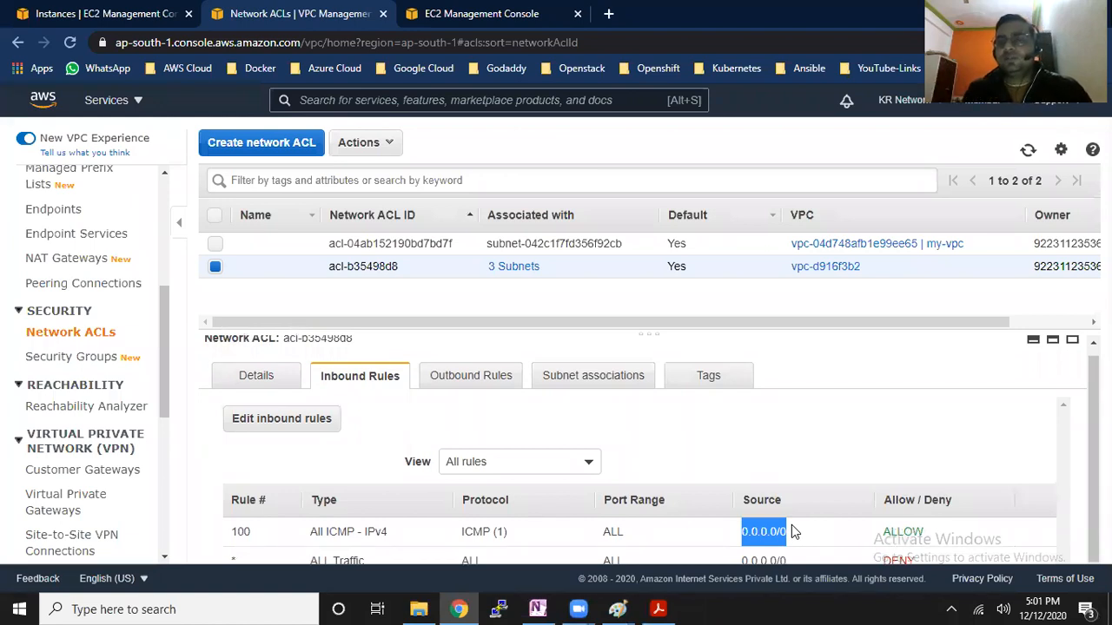
Examine the Allow/Deny setting of network ACL rule 100 and the inbound rules of the default security group
left_click_drag(883, 533, 926, 540)
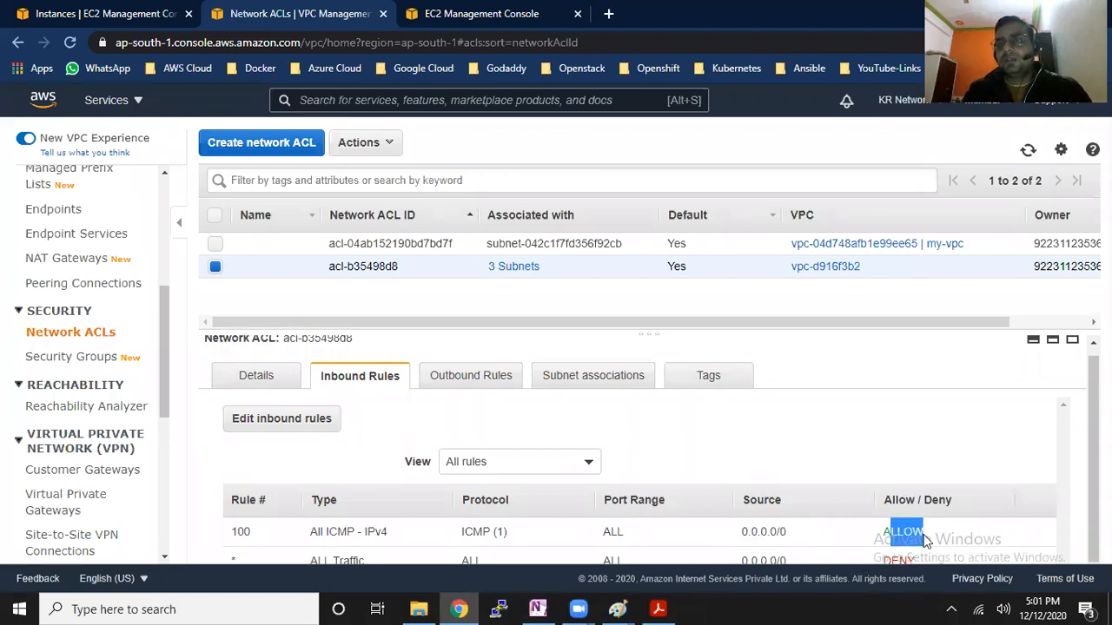
left_click(474, 12)
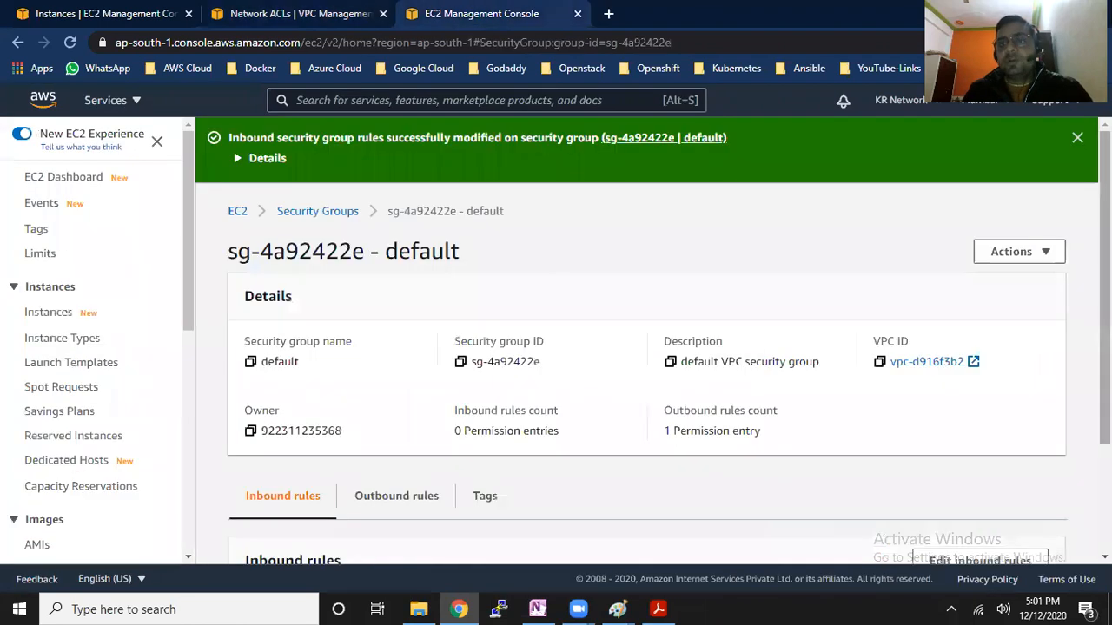
scroll(374, 412, "down", 2)
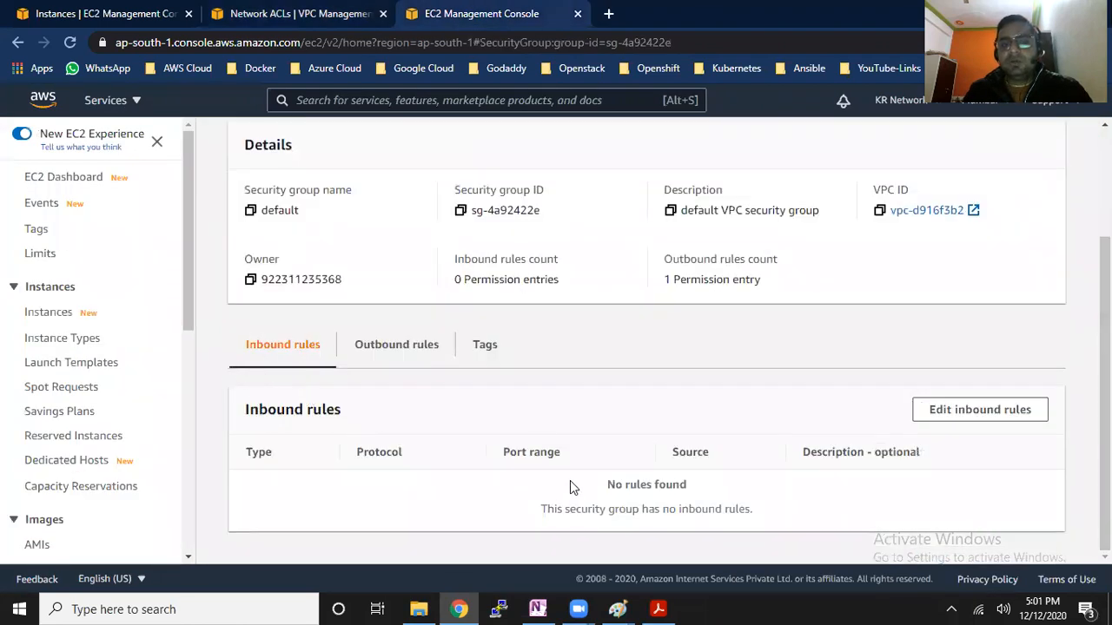
left_click_drag(542, 511, 754, 514)
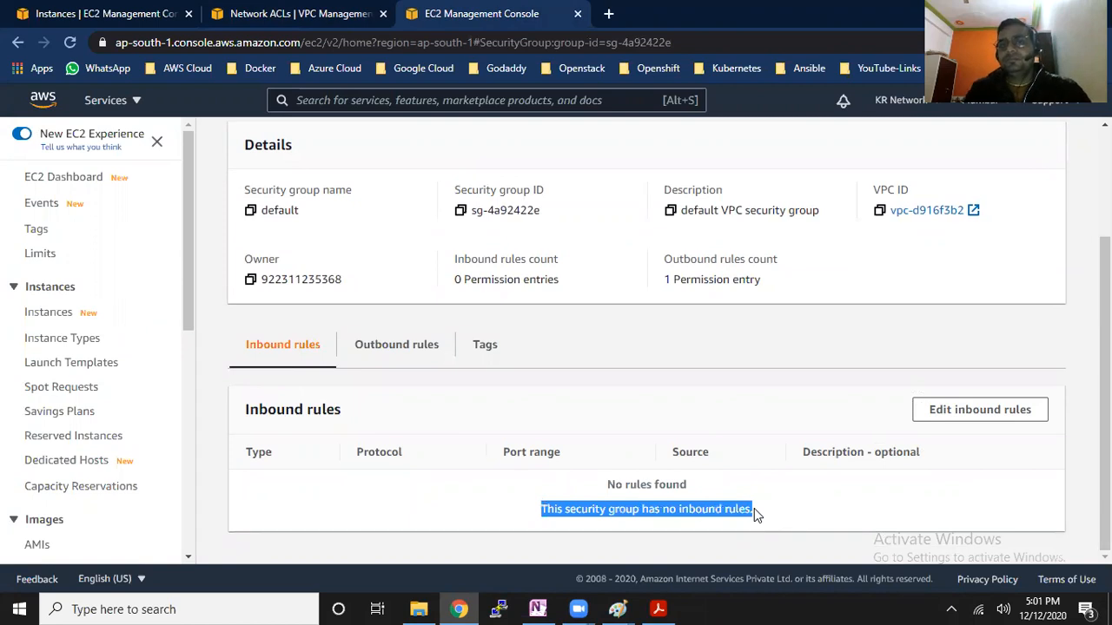
Add an inbound rule of type All traffic to the default security group
left_click(961, 420)
left_click(99, 377)
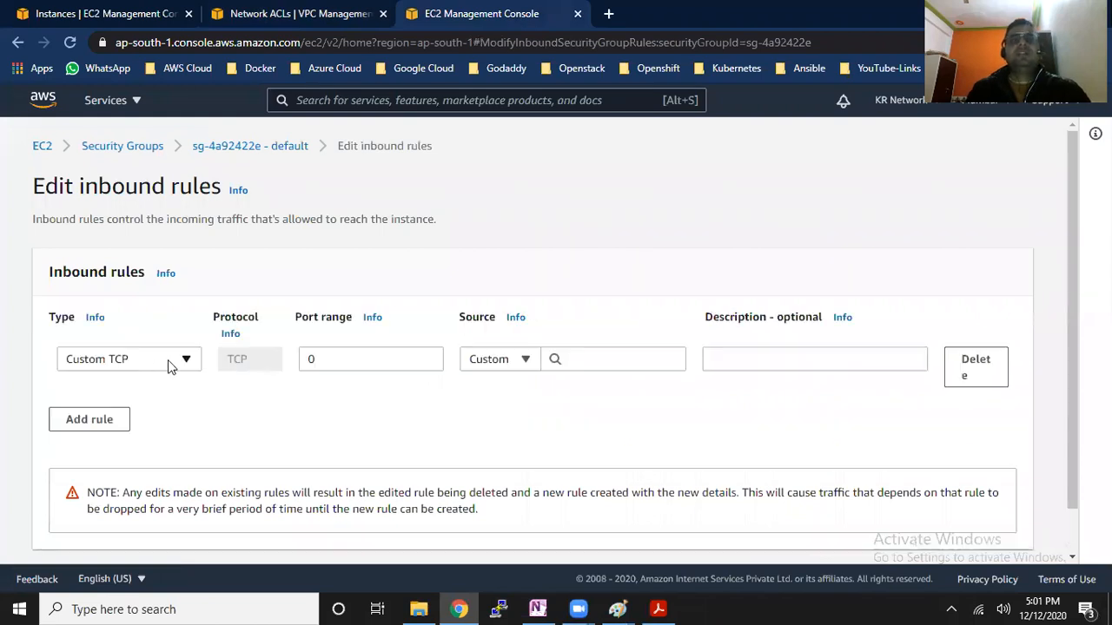
left_click(168, 363)
left_click_drag(194, 218, 196, 243)
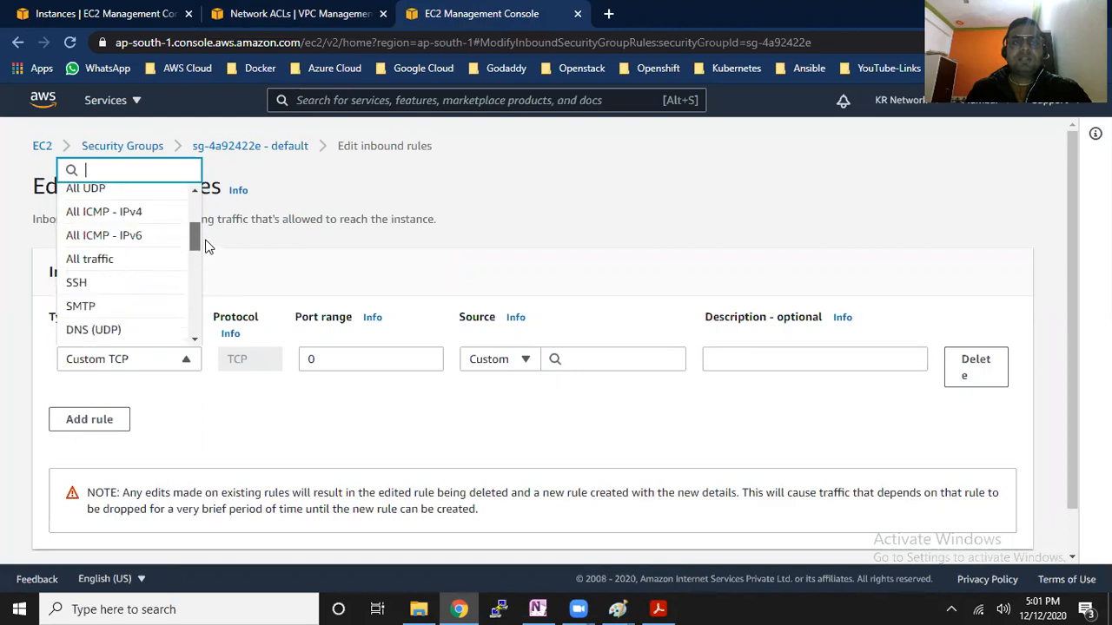
left_click(148, 260)
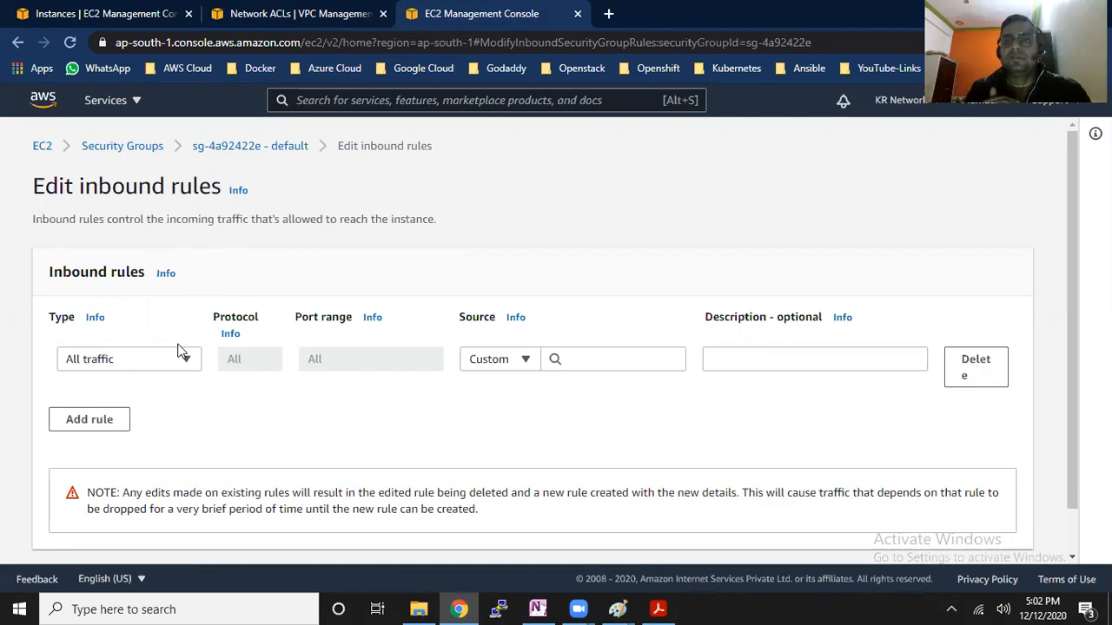
Set the All traffic rule's source to 0.0.0.0/0, save the security group's inbound rules and dismiss the notification
left_click(611, 359)
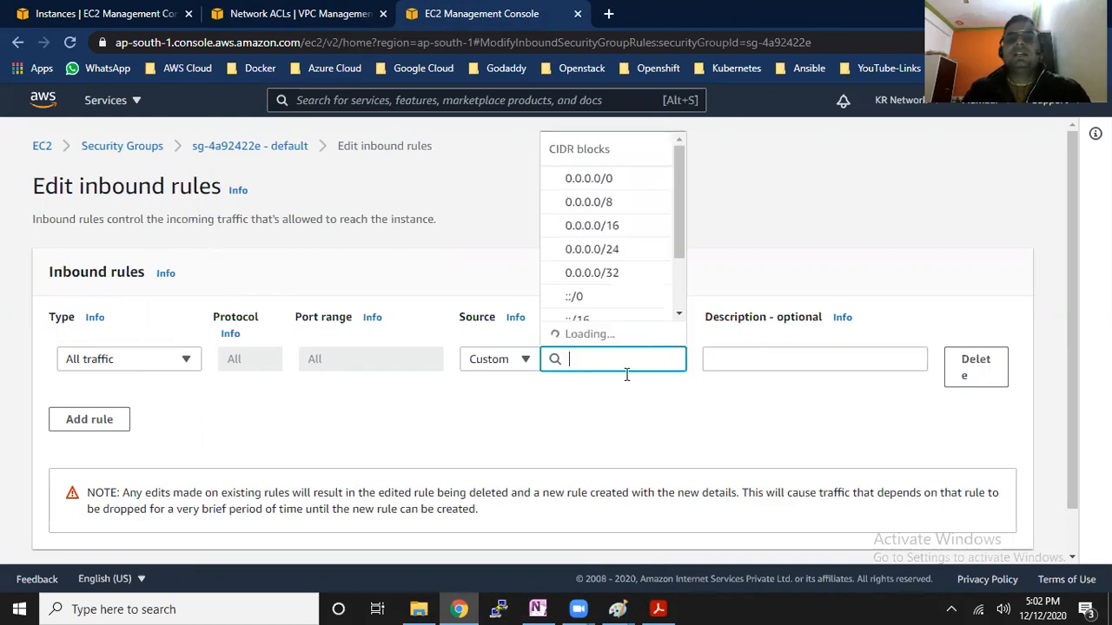
key("Return")
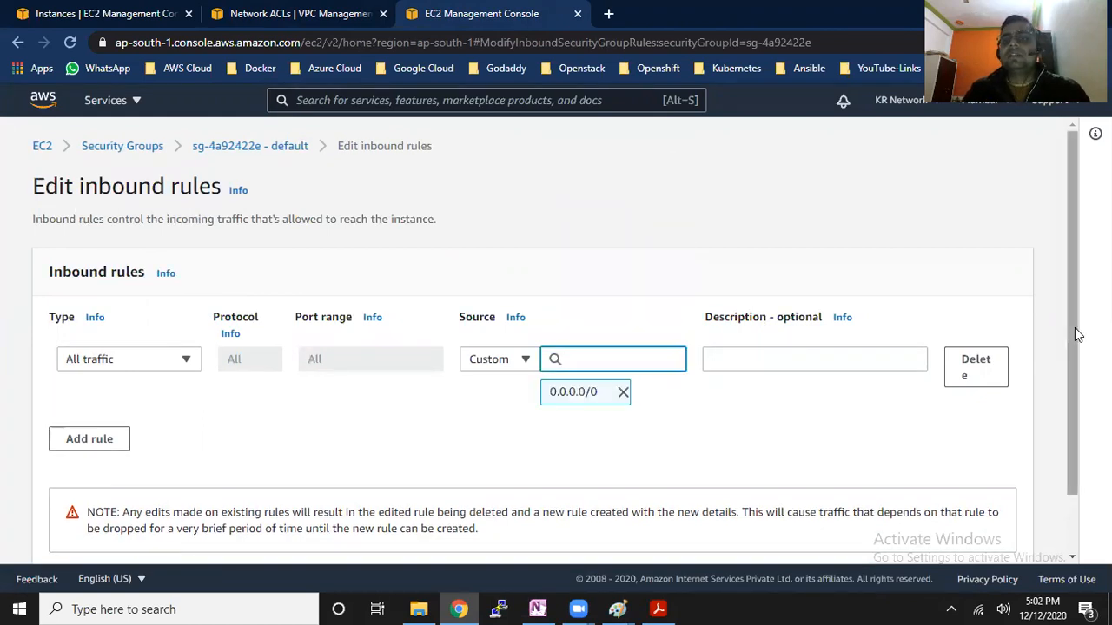
scroll(1074, 364, "down", 2)
left_click(1014, 535)
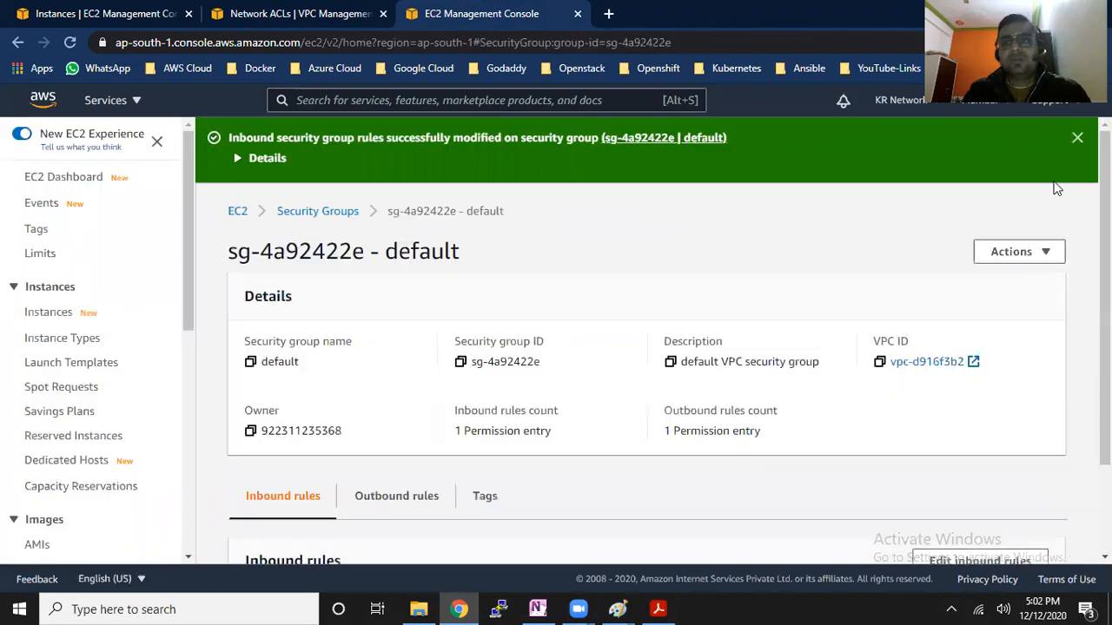
left_click(1077, 138)
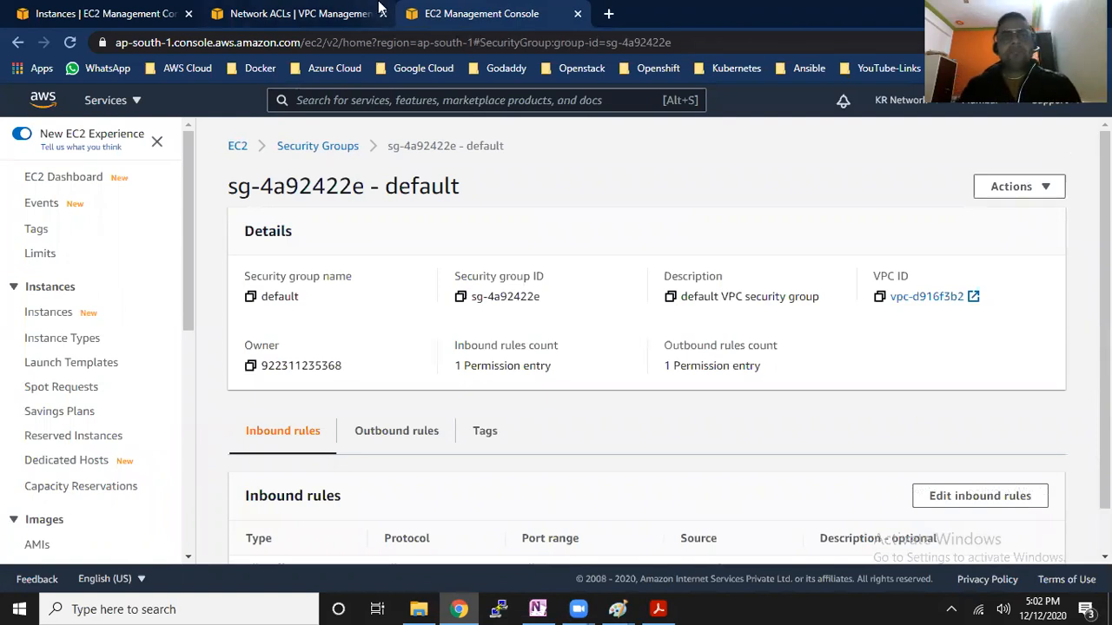
Return to the network ACLs, ping 65.0.169.56 from Windows again and minimize the ping window
left_click(347, 14)
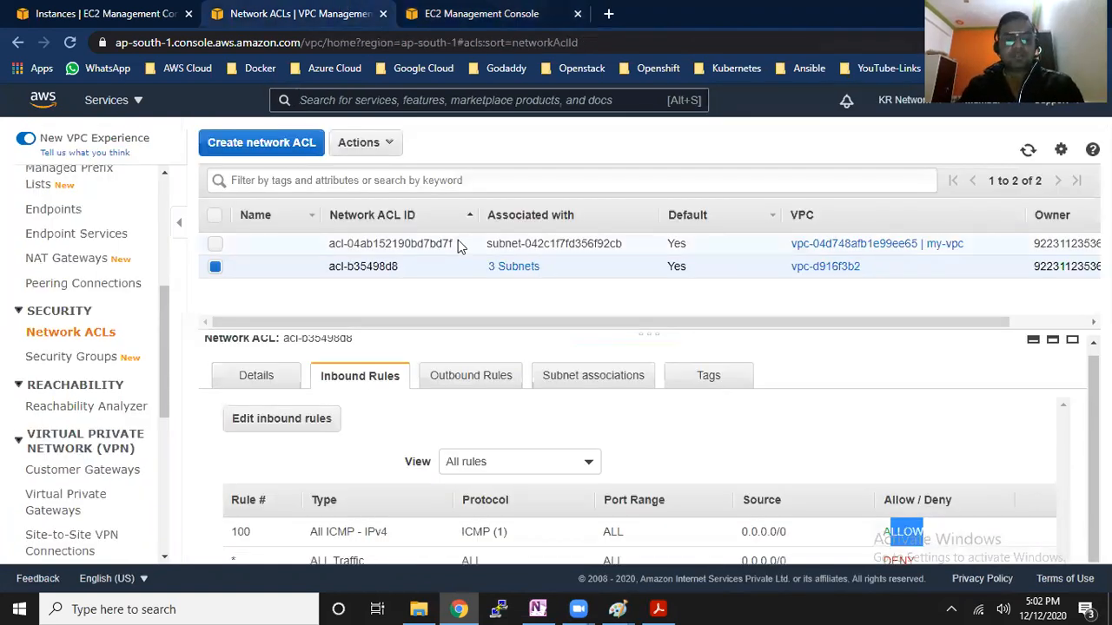
key("super+r")
left_click(149, 562)
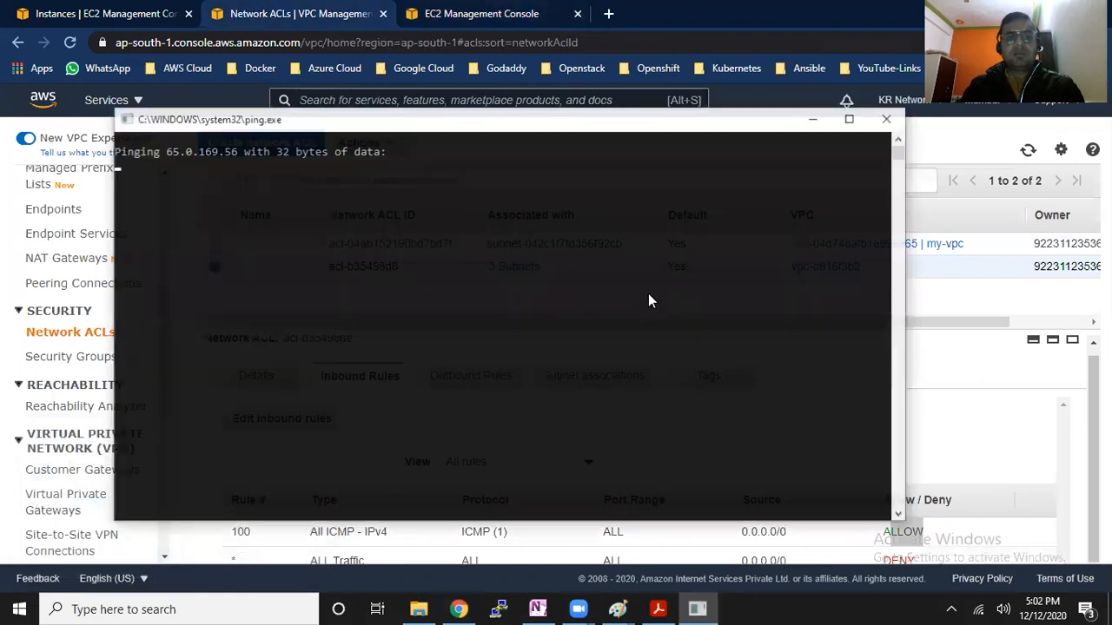
left_click_drag(220, 177, 277, 165)
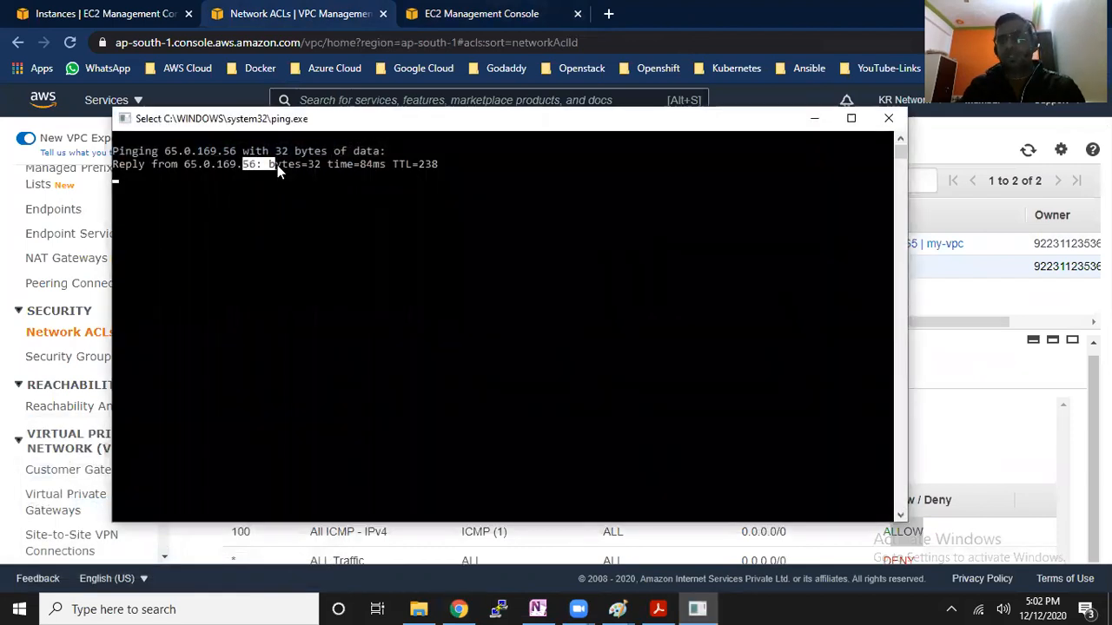
left_click(813, 117)
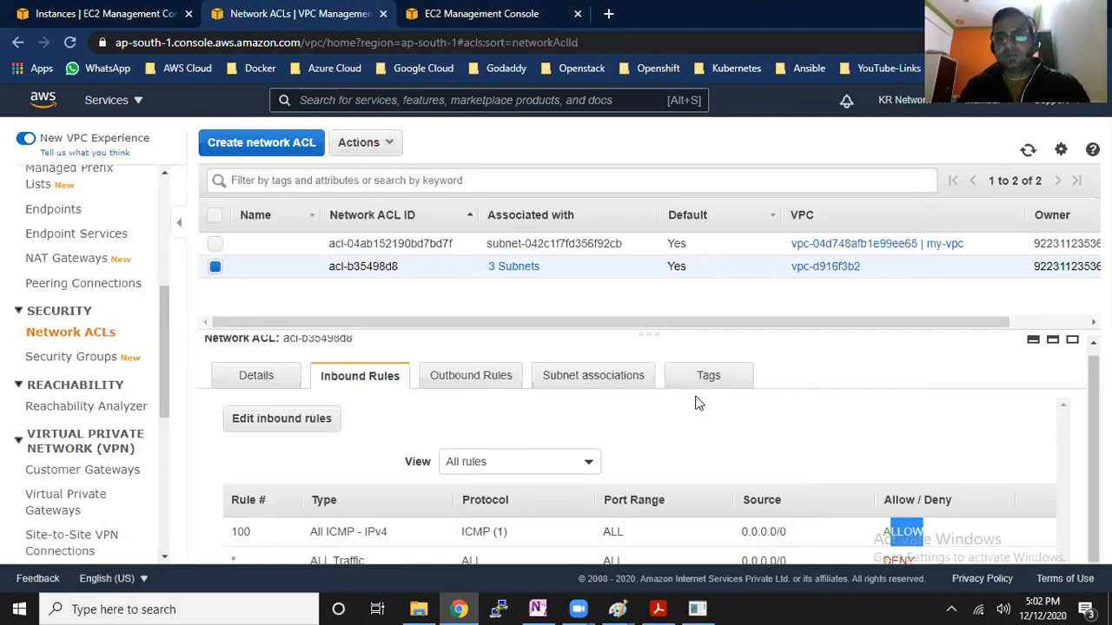
Add inbound rule 99 of type All ICMP - IPv4 to network ACL acl-b35498d8
left_click(282, 419)
left_click(68, 334)
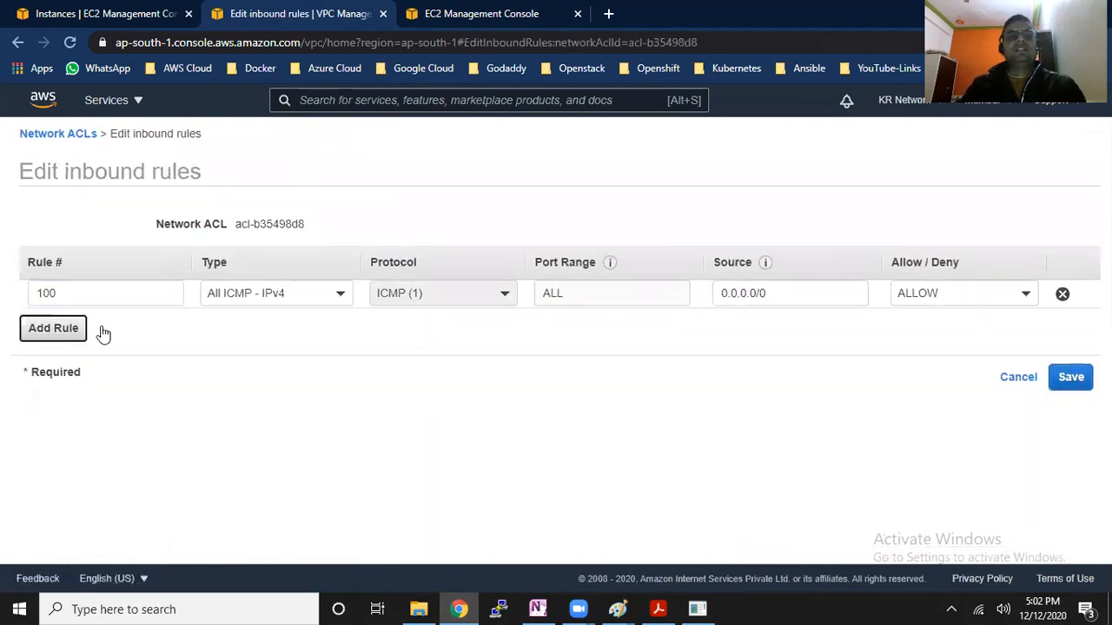
type("99")
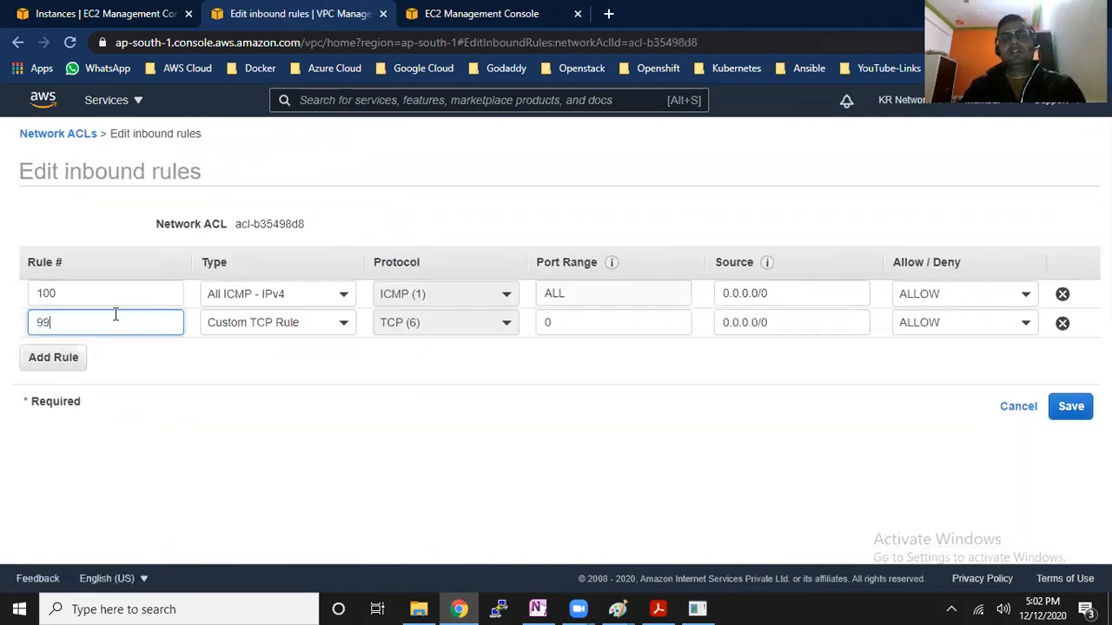
left_click(345, 329)
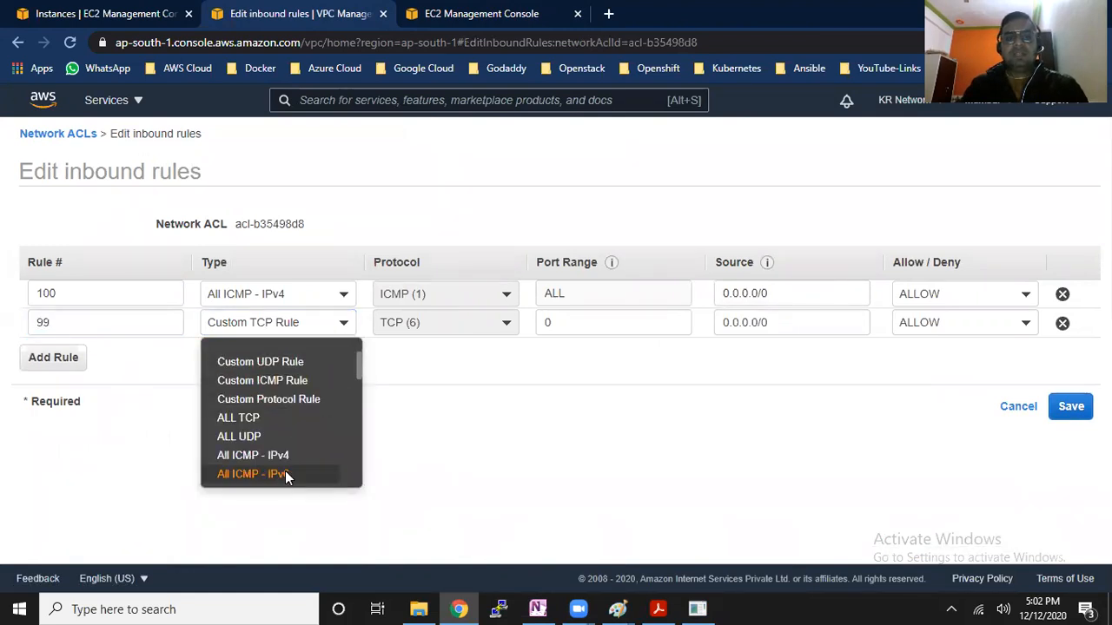
left_click(285, 471)
left_click(341, 325)
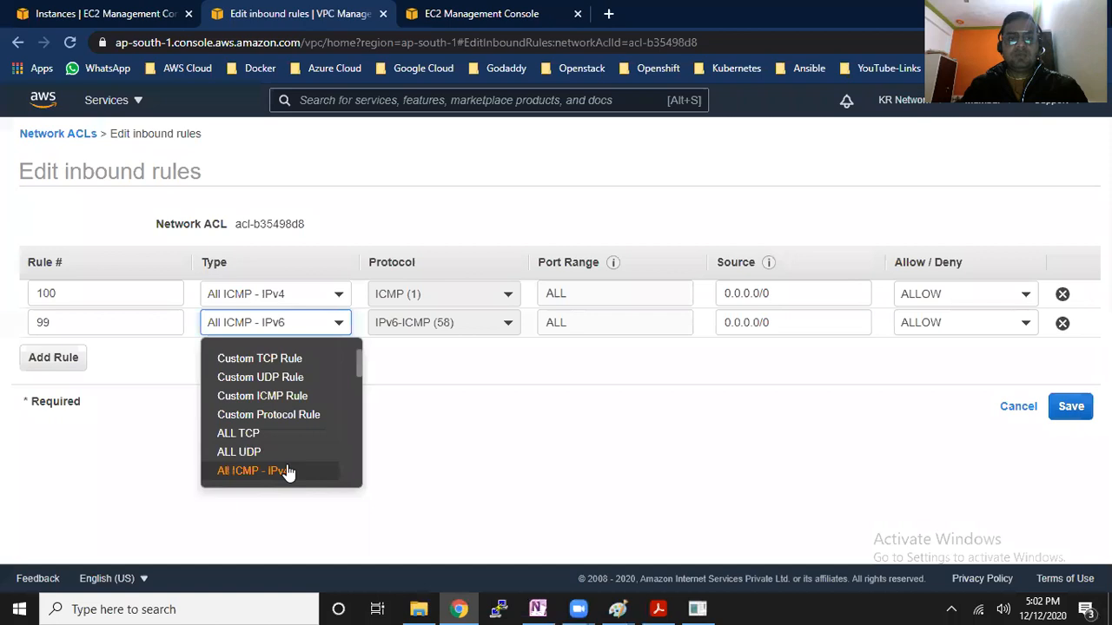
left_click(292, 472)
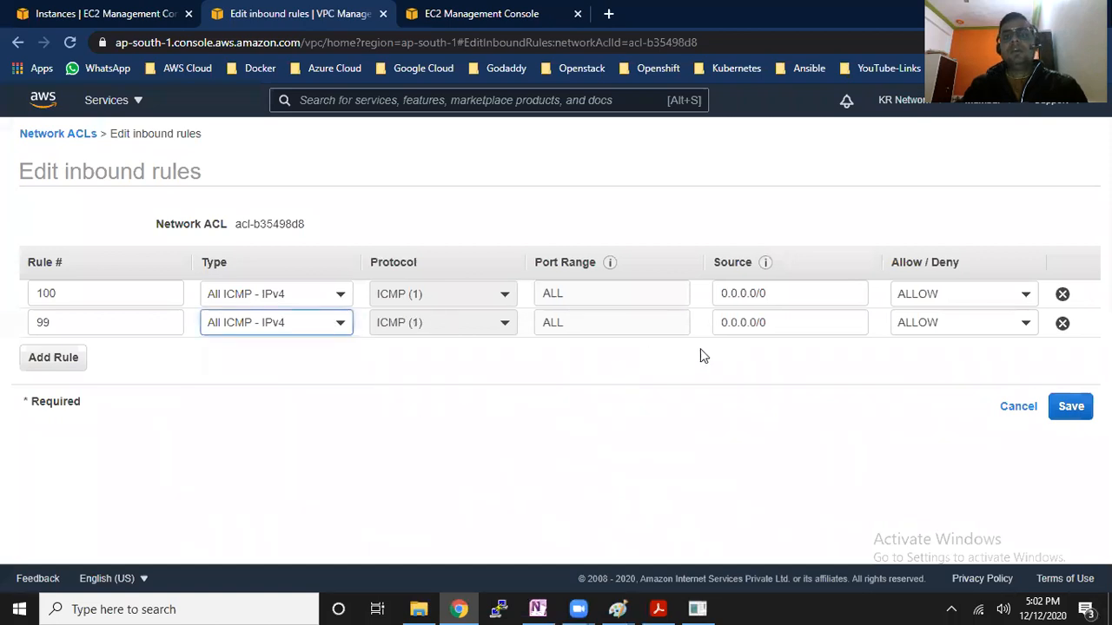
Search Google for "what is my ip" in a new browser tab and copy the computer's public IP address
left_click_drag(799, 322, 687, 394)
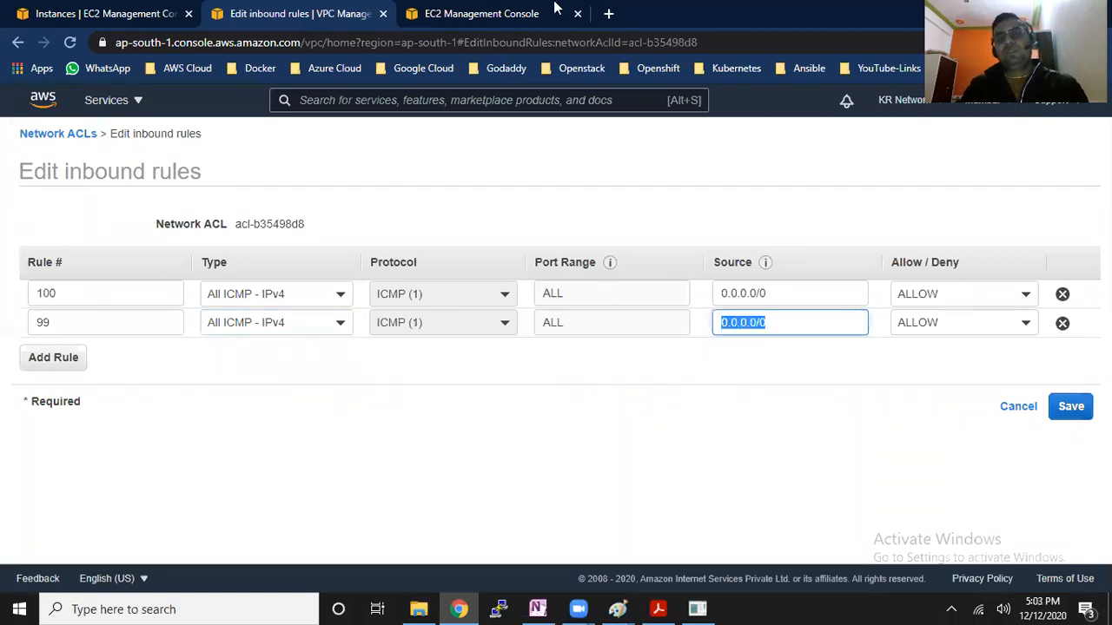
left_click(608, 16)
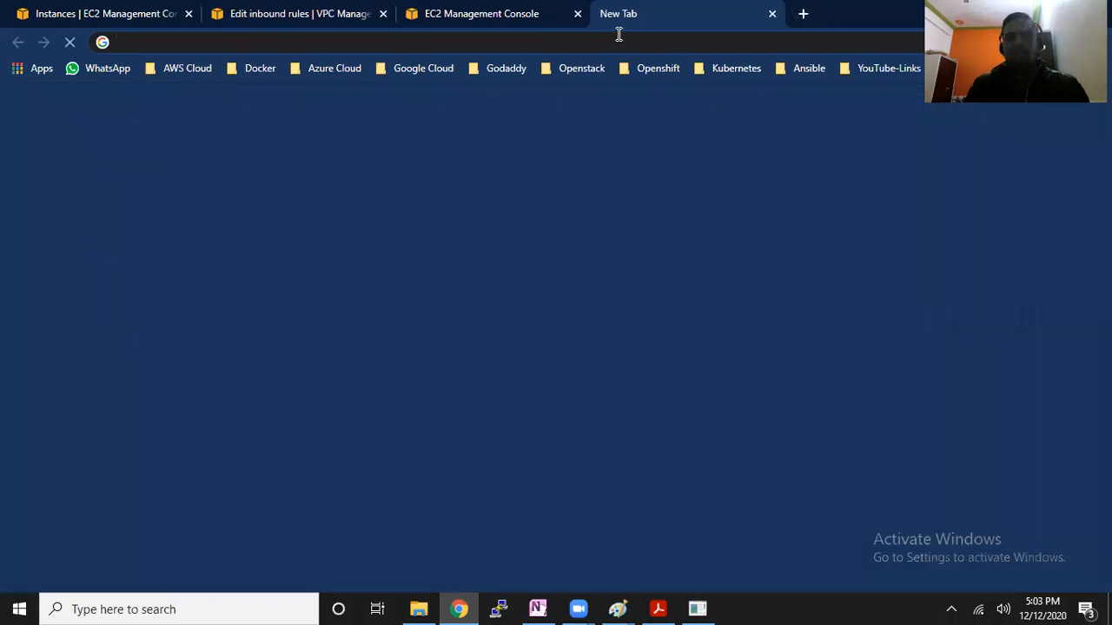
type("google.com")
key("Return")
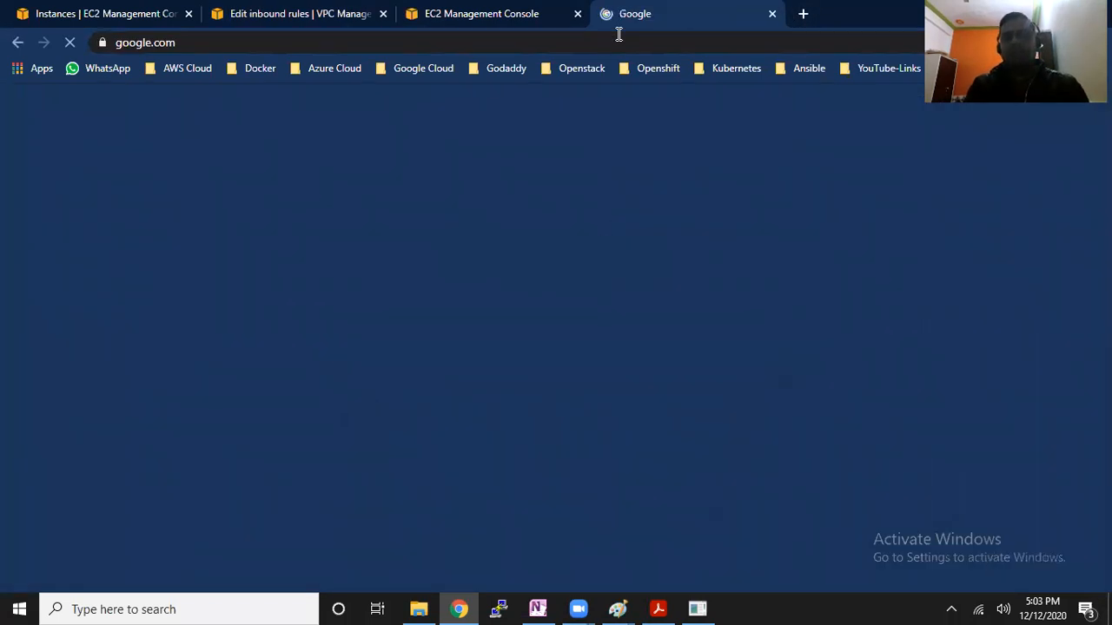
type("wha")
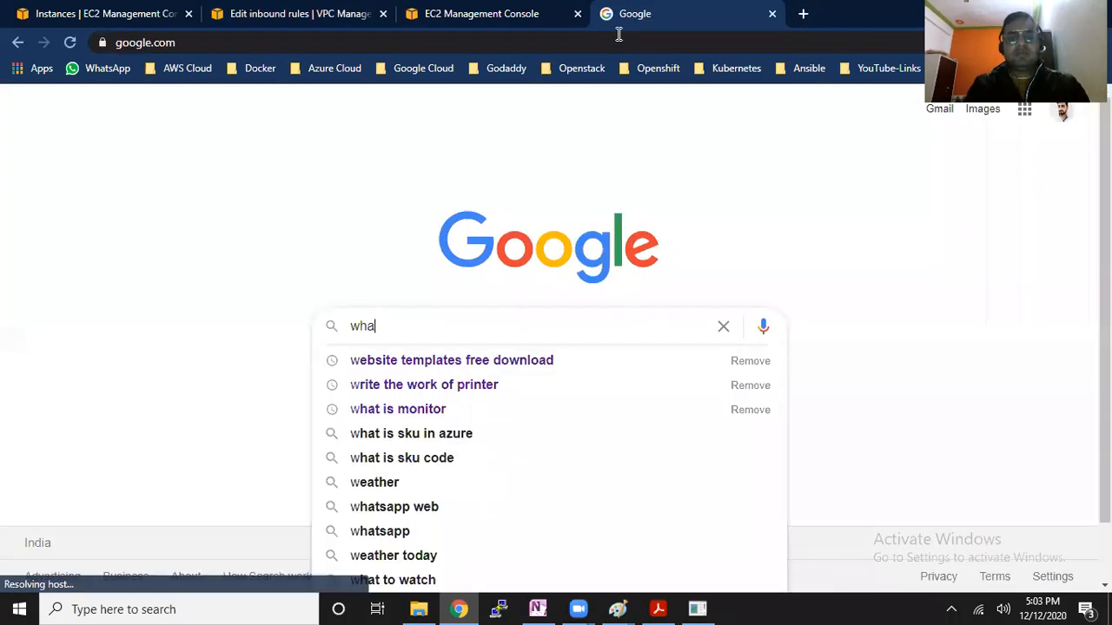
type("t is m")
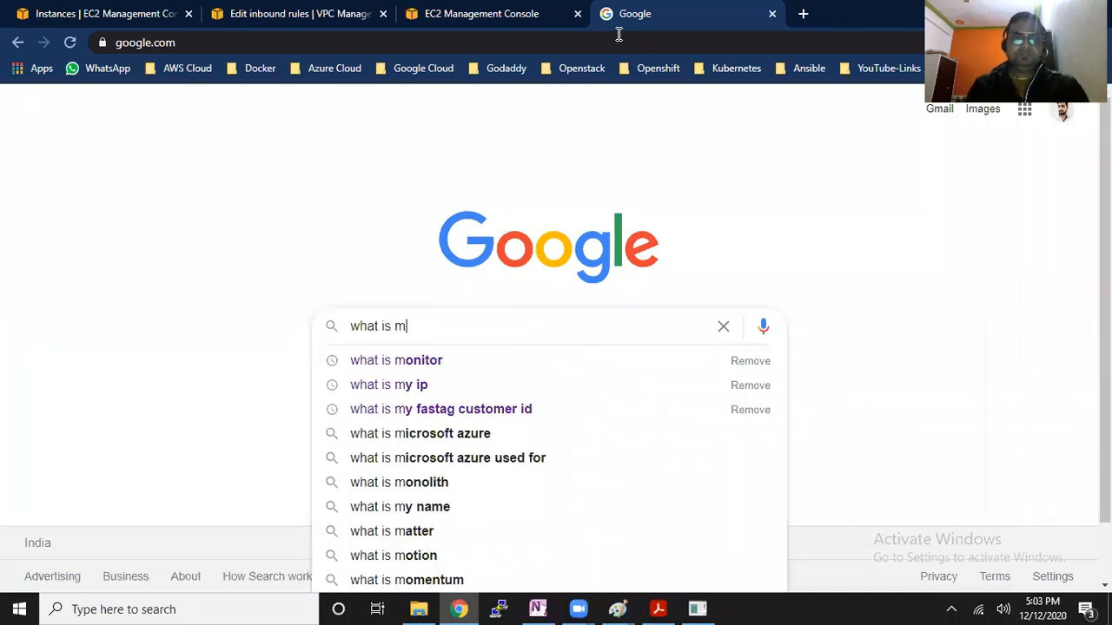
type("y ip")
key("Return")
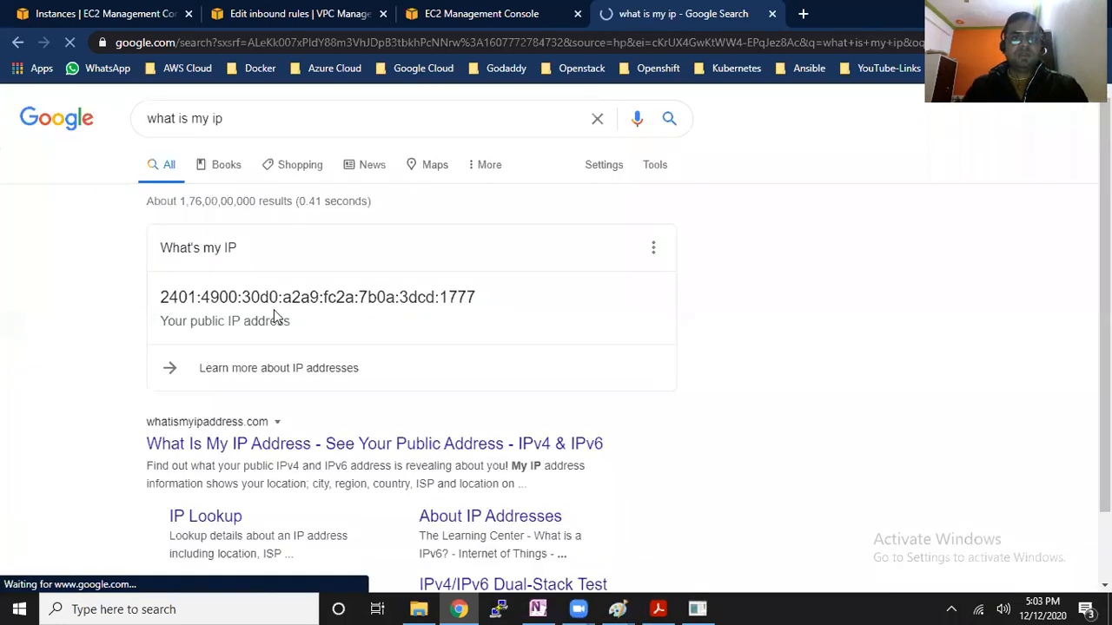
left_click_drag(159, 297, 454, 303)
right_click(455, 304)
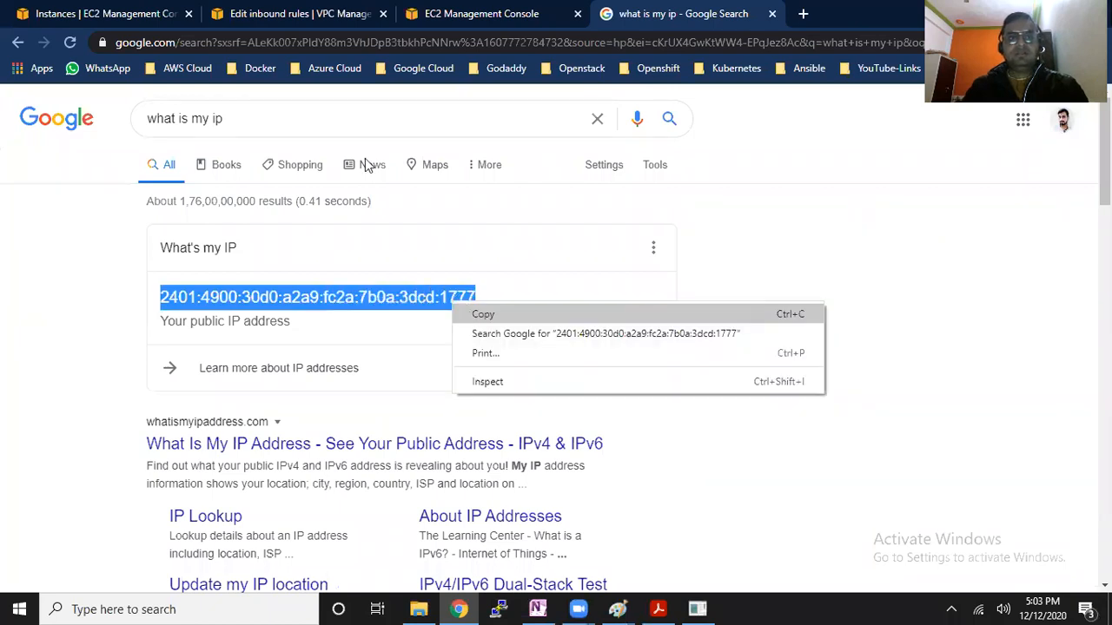
Change the type of network ACL rule 99 to All ICMP - IPv6 and paste the copied public IP address as its source
left_click(261, 13)
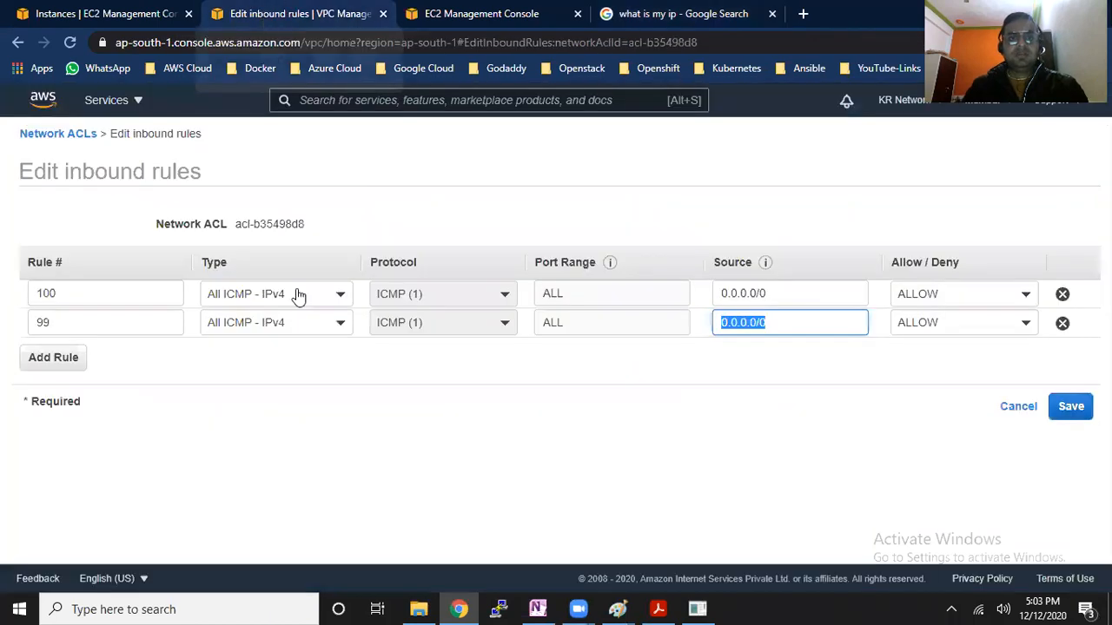
left_click(338, 323)
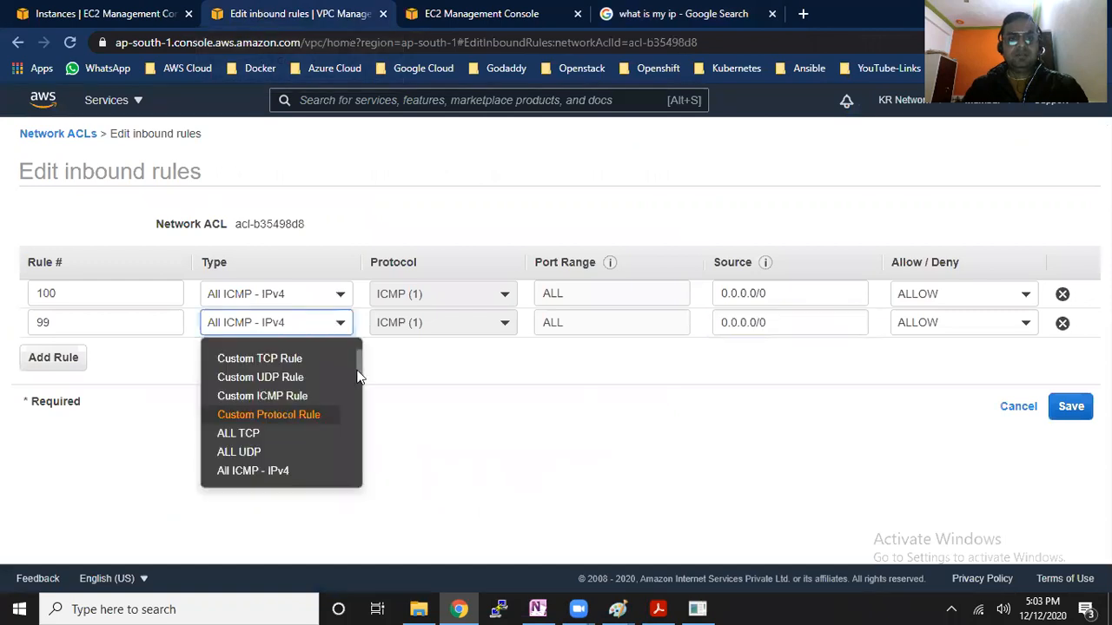
scroll(361, 376, "down", 1)
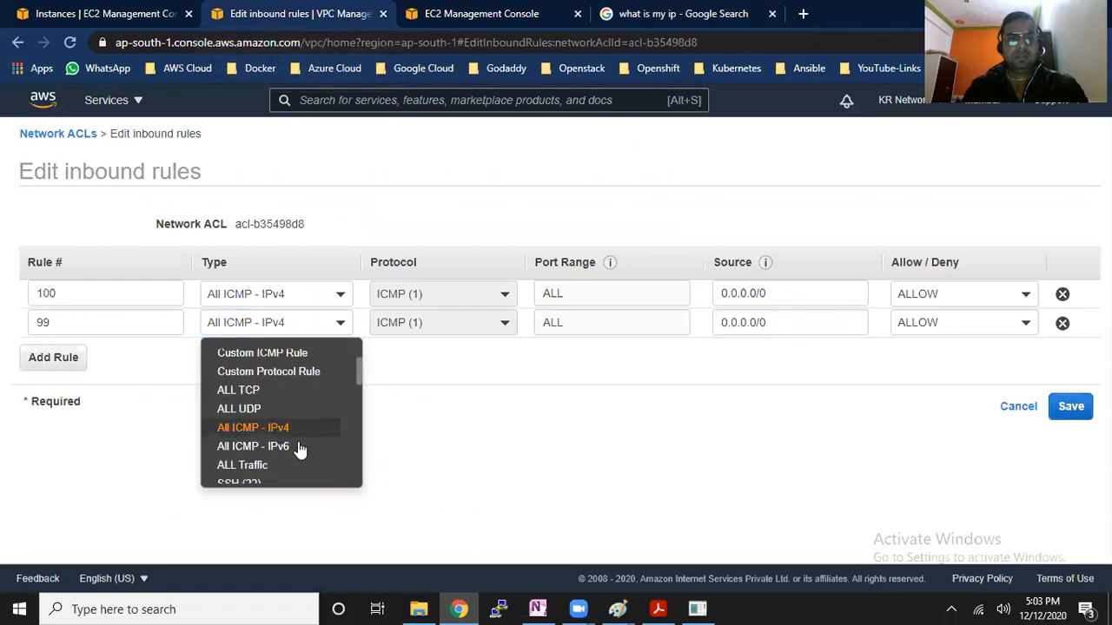
key("Down")
key("Return")
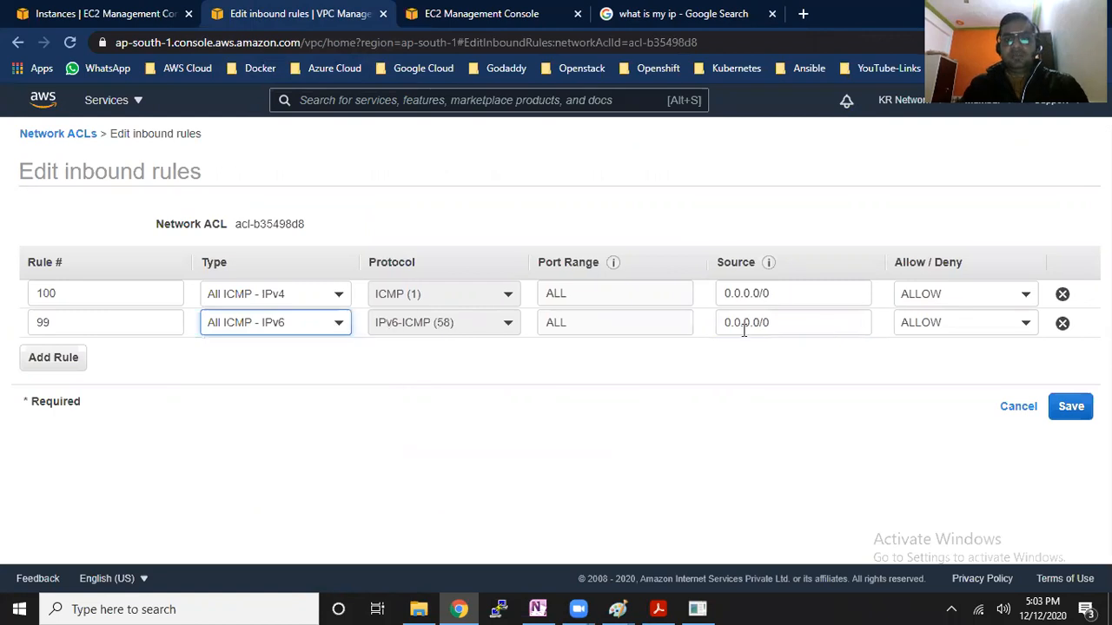
key("Tab")
key("ctrl+v")
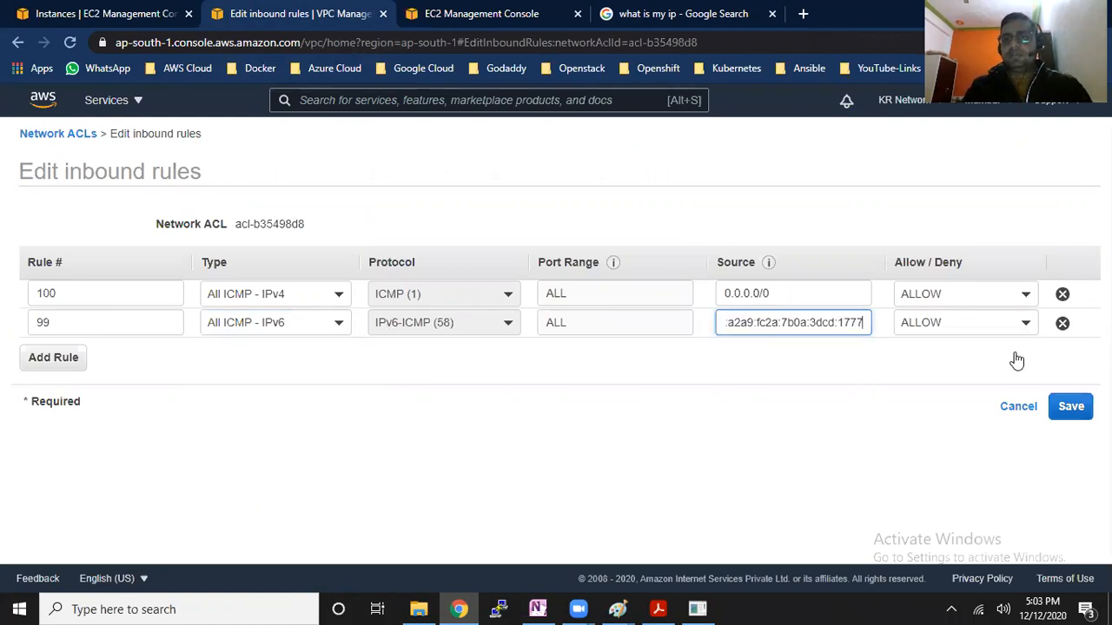
key("Tab")
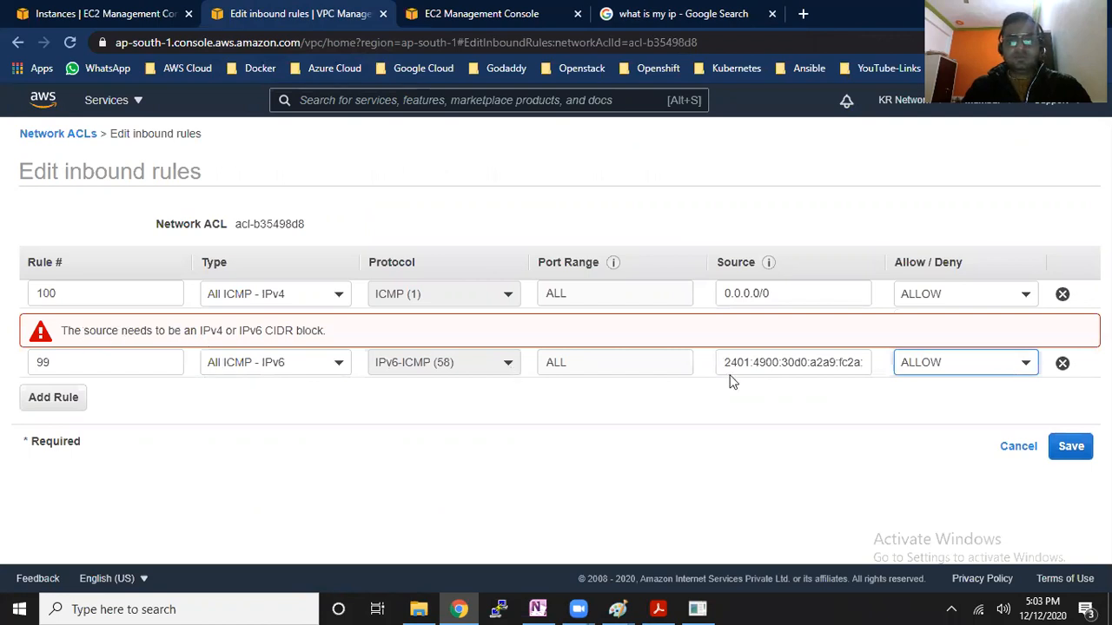
Append the /128 prefix length to the IPv6 source address of rule 99
left_click(850, 363)
key("Right")
key("Right")
key("Right")
key("Right")
key("Right")
key("Right")
key("Right")
key("Right")
key("Right")
key("Right")
key("Right")
key("Right")
key("Right")
key("Right")
key("Right")
key("Right")
key("Right")
type("/128")
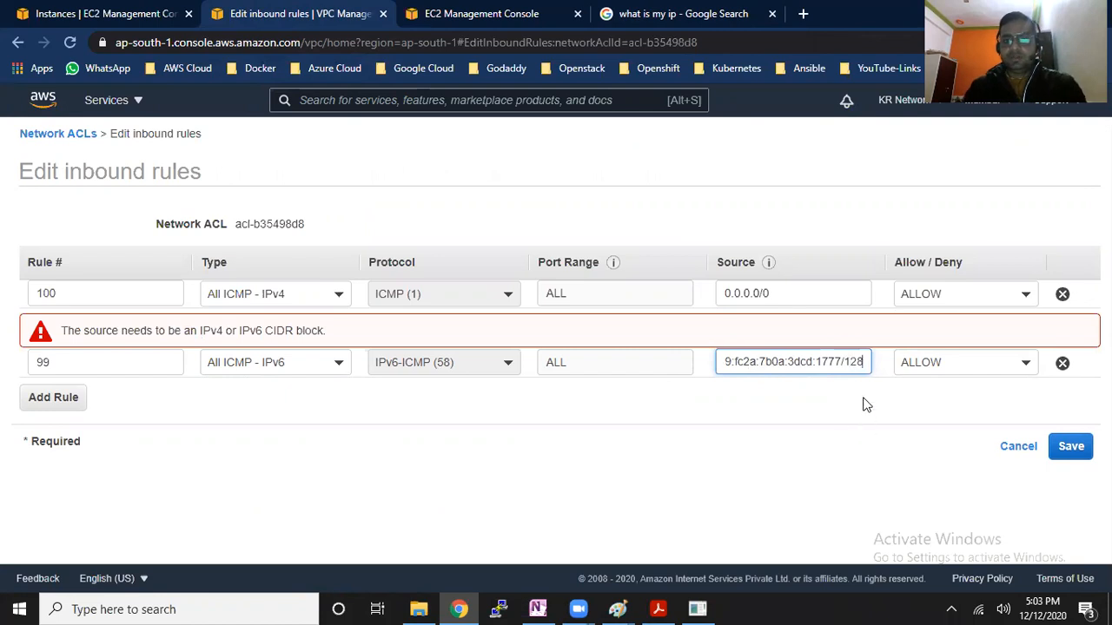
left_click(866, 428)
left_click(849, 324)
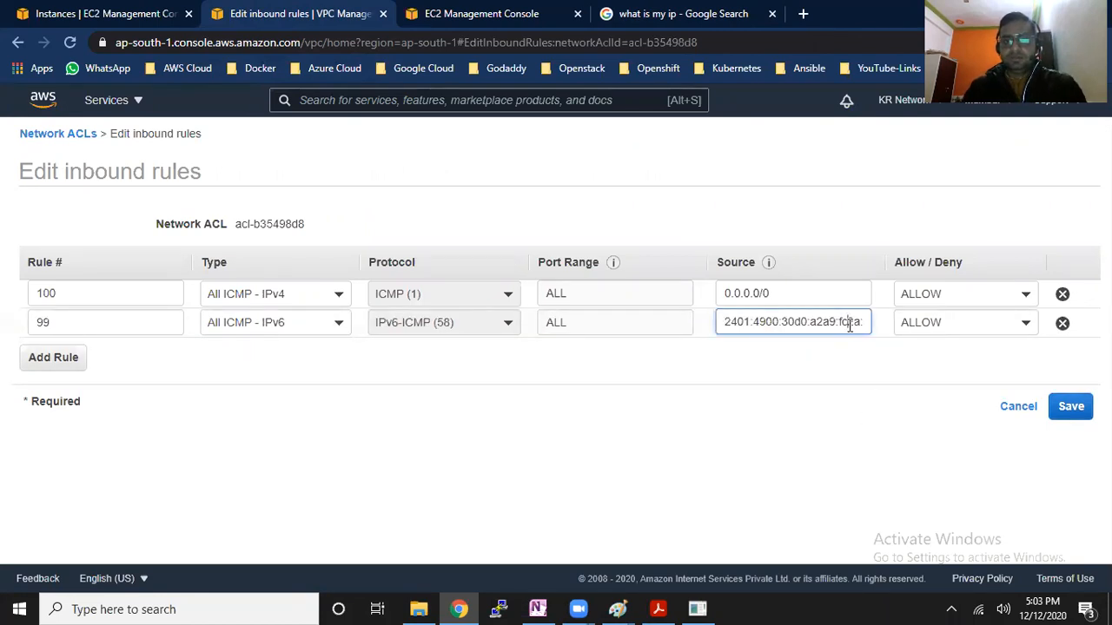
Check the end of rule 99's IPv6 source address and set the rule to DENY
key("Right")
key("Right")
key("Right")
key("Right")
key("Right")
key("Right")
key("Right")
key("Right")
key("Right")
key("Right")
key("Right")
key("Right")
key("Right")
key("Right")
key("Right")
key("Right")
key("Right")
key("Right")
key("Right")
key("Right")
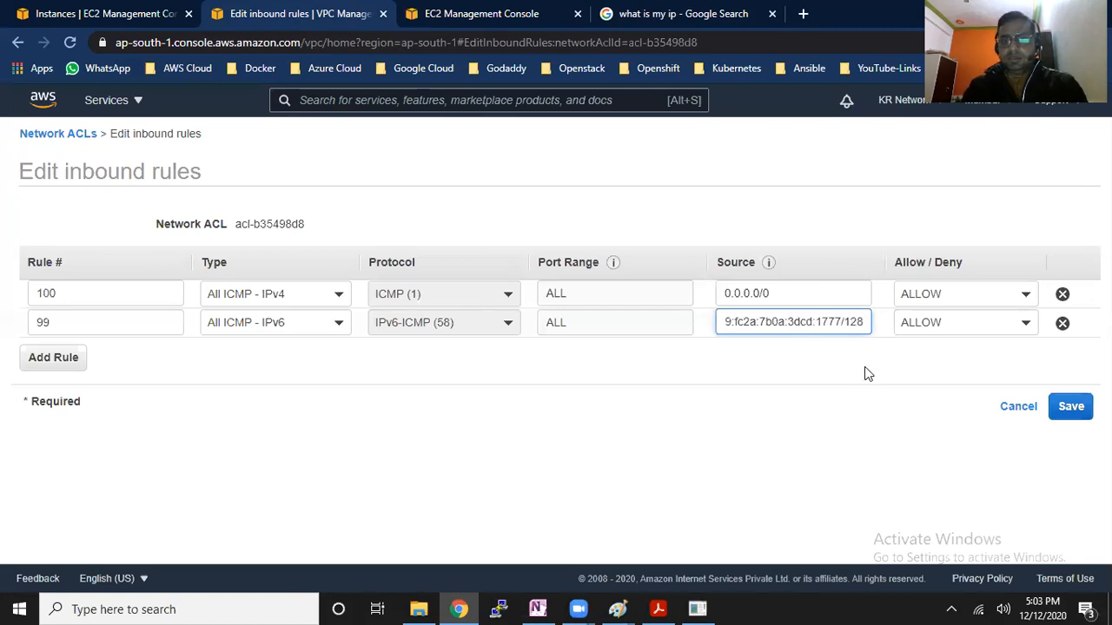
left_click(1026, 327)
left_click(964, 379)
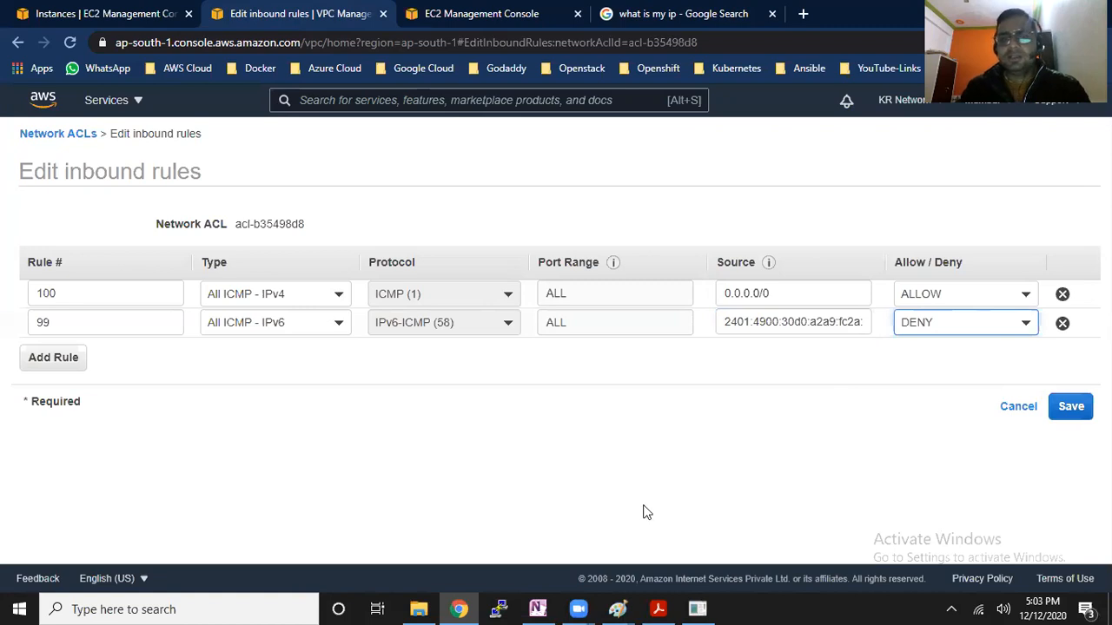
Switch to the Paint notes and add the text lines "/32" and "/128" below the "SG>ACL>Subnet>IGW" line
left_click(618, 608)
left_click(644, 543)
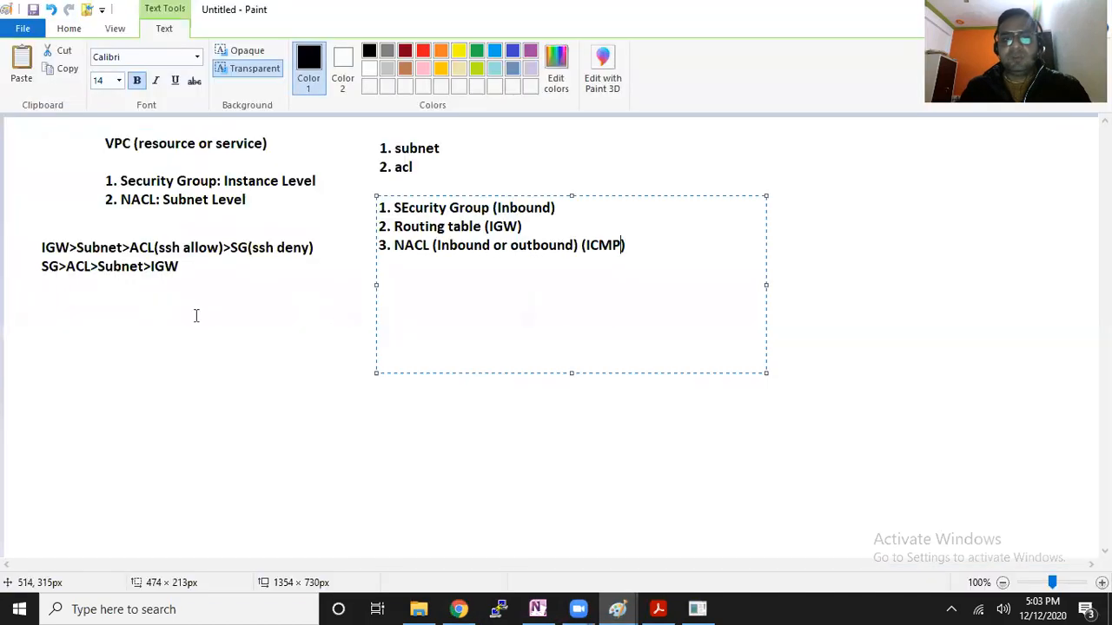
left_click_drag(116, 291, 293, 342)
type("/32")
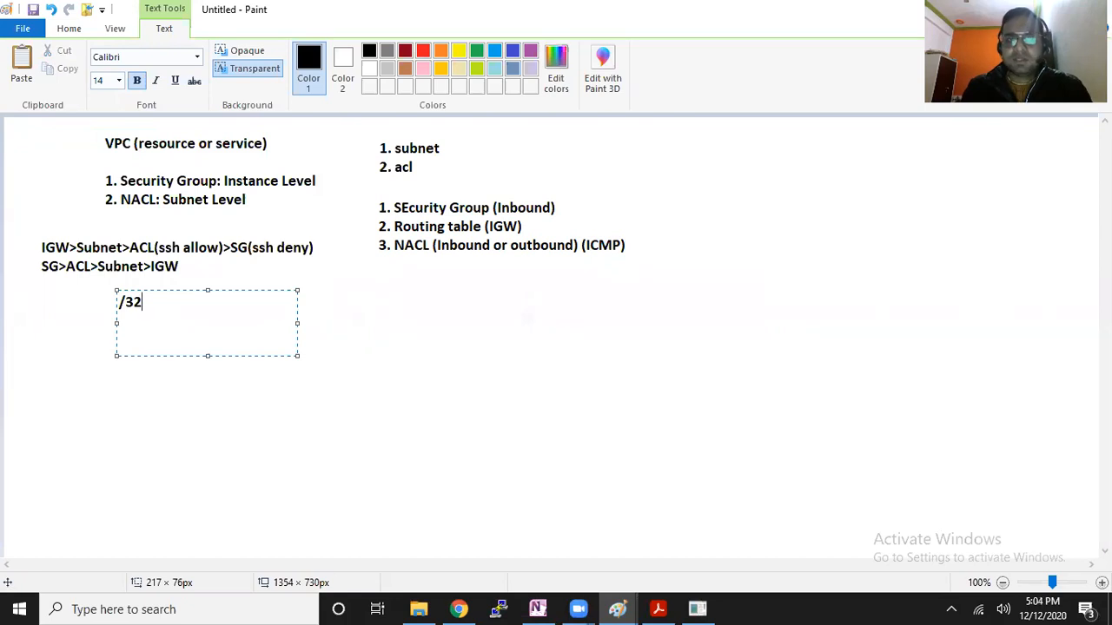
key("Return")
type("/128")
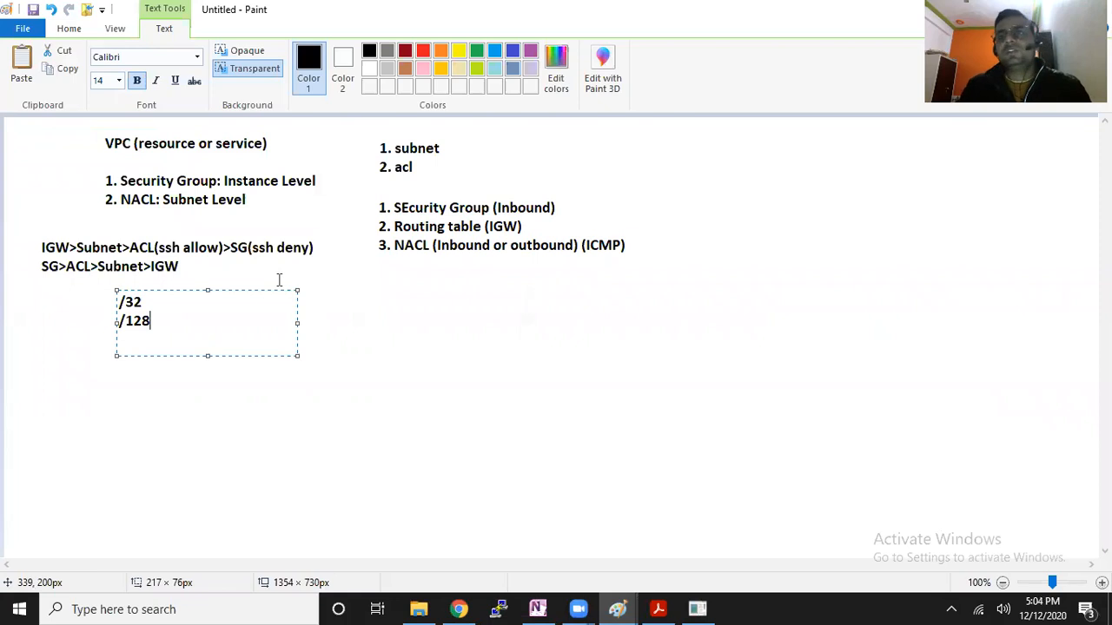
left_click(320, 303)
Add a second text block with the lines "32" and "128" beside the /32 and /128 notes
left_click_drag(259, 288, 509, 356)
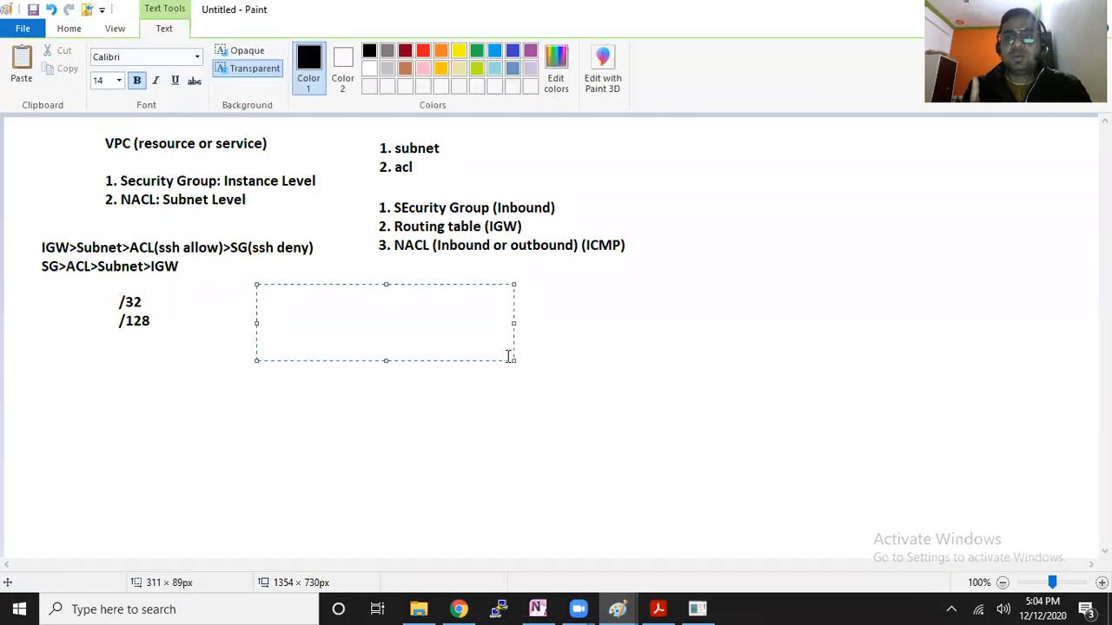
type("32")
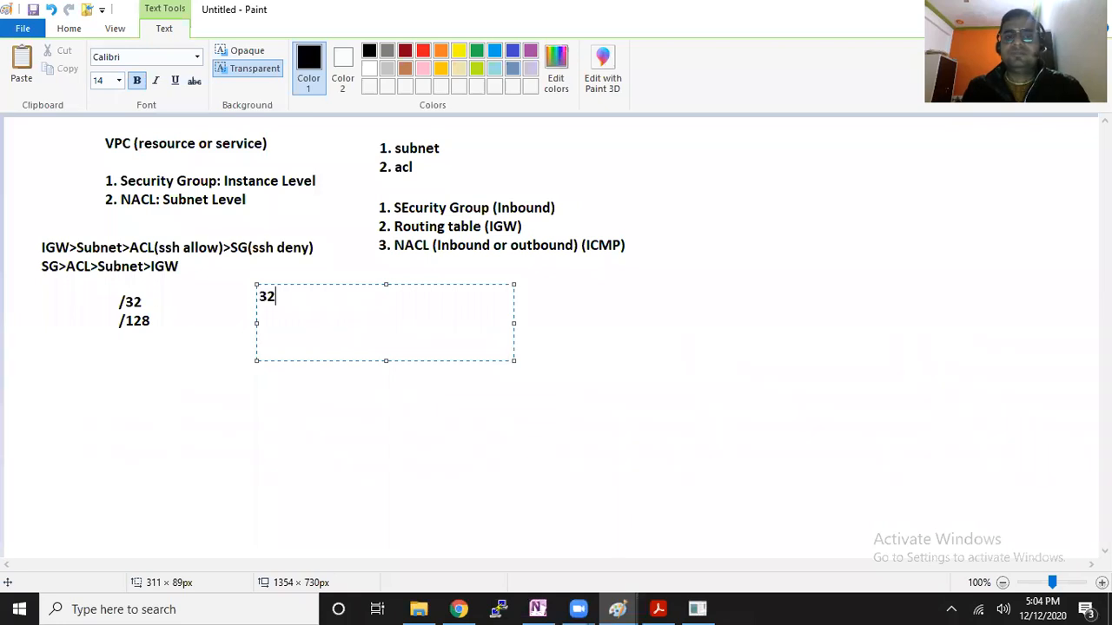
key("Return")
type("128")
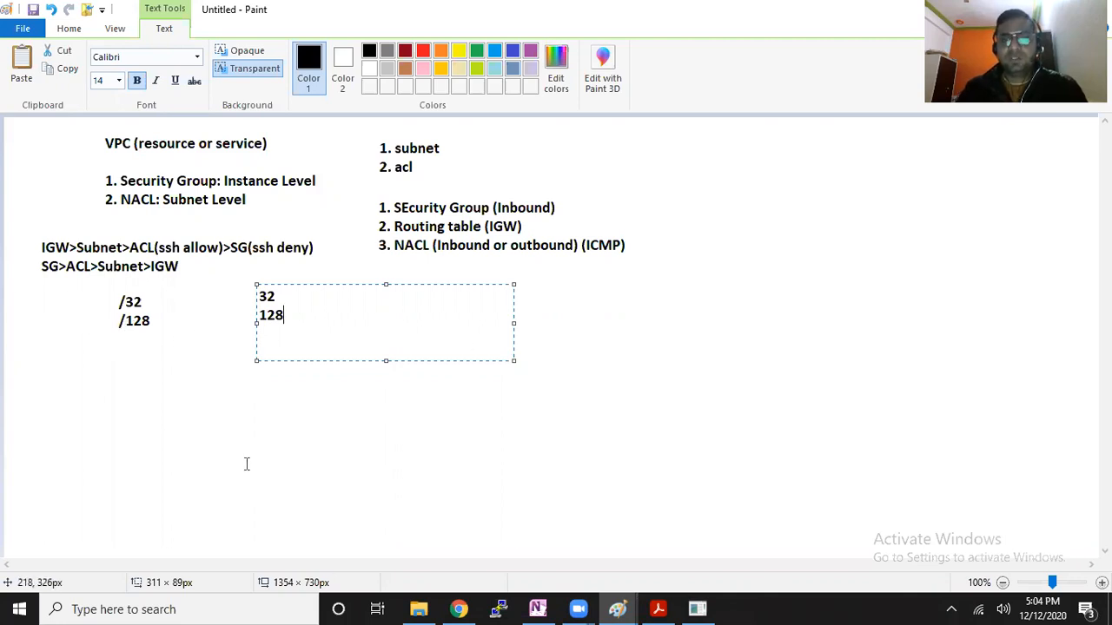
Switch to Chrome and search Google for "ipv6 single ip cidr" in the existing search tab
left_click(458, 608)
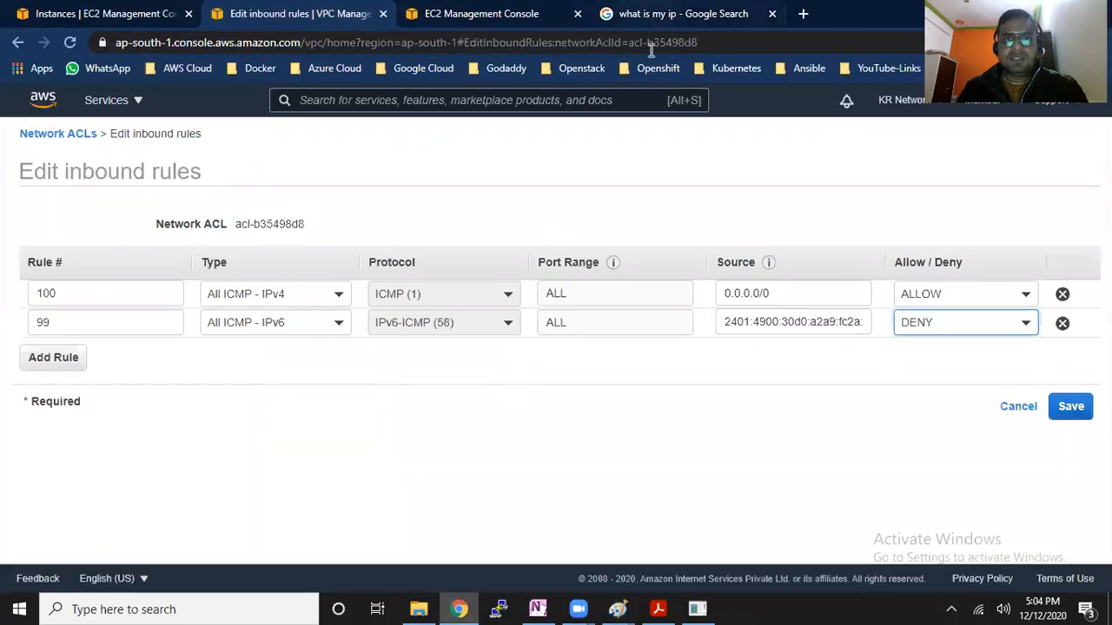
left_click(653, 13)
left_click_drag(220, 115, 76, 80)
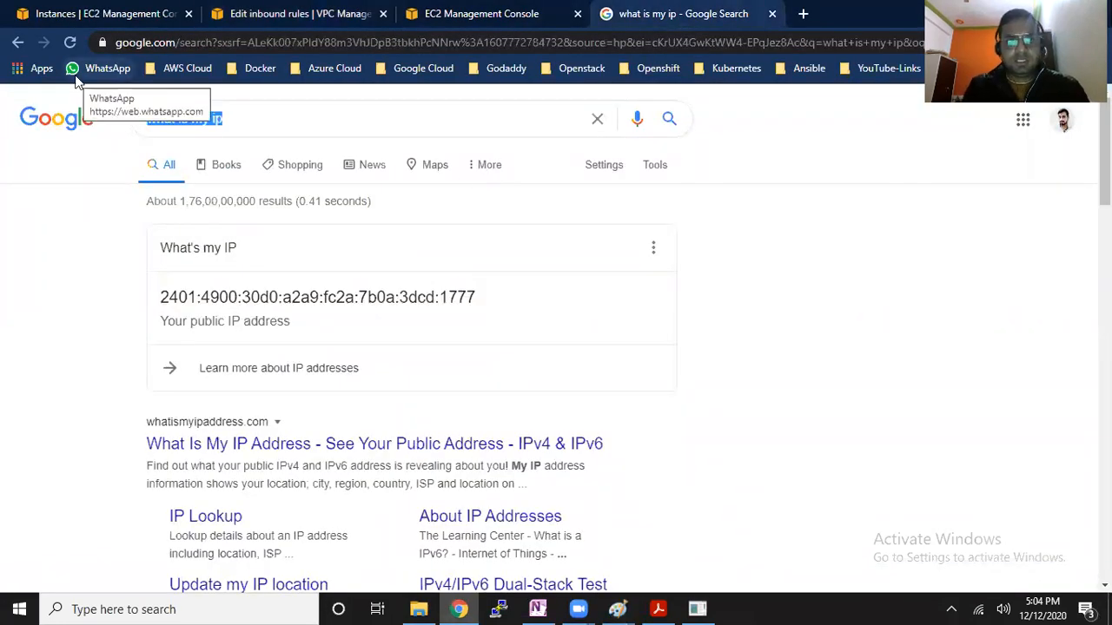
type("ipv6 single")
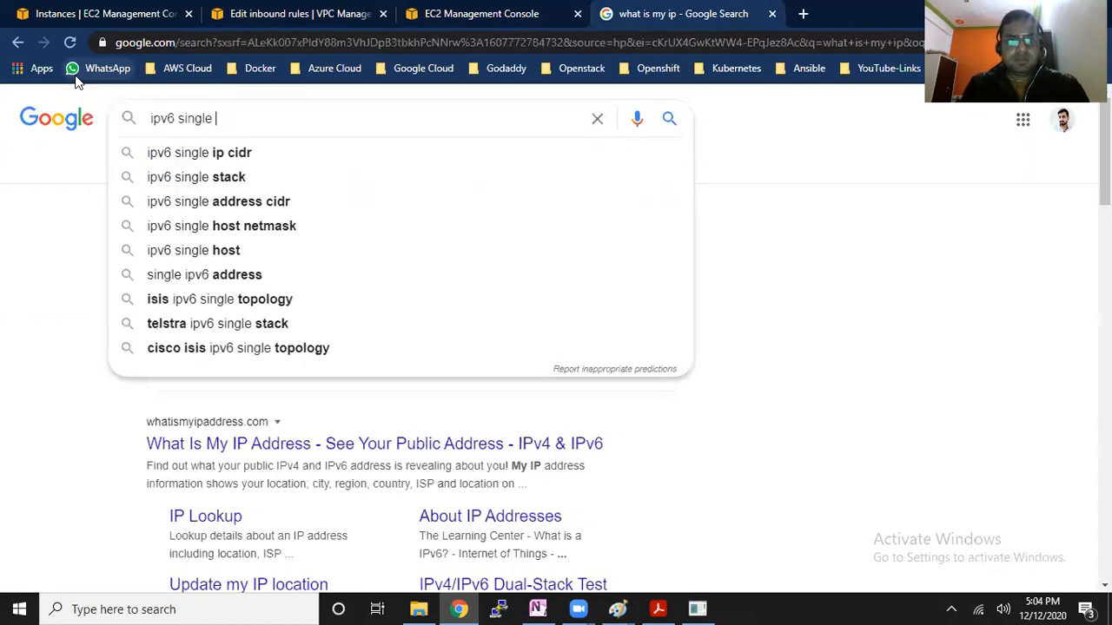
key("Down")
key("Return")
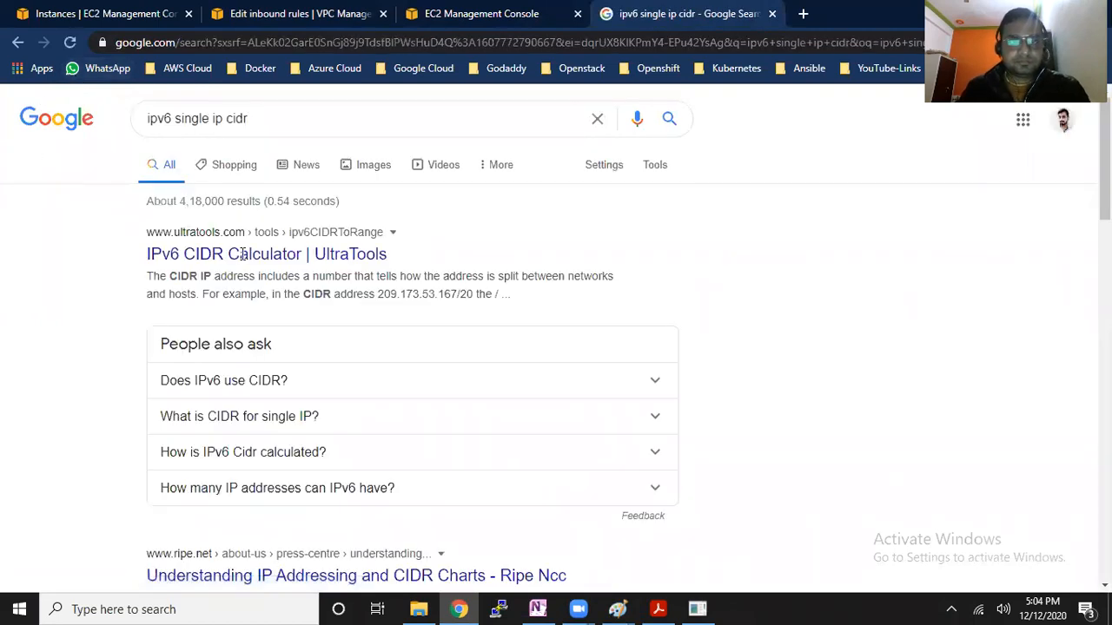
Open the UltraTools IPv6 CIDR Calculator result in a new browser tab and look through its page
right_click(248, 256)
left_click(265, 265)
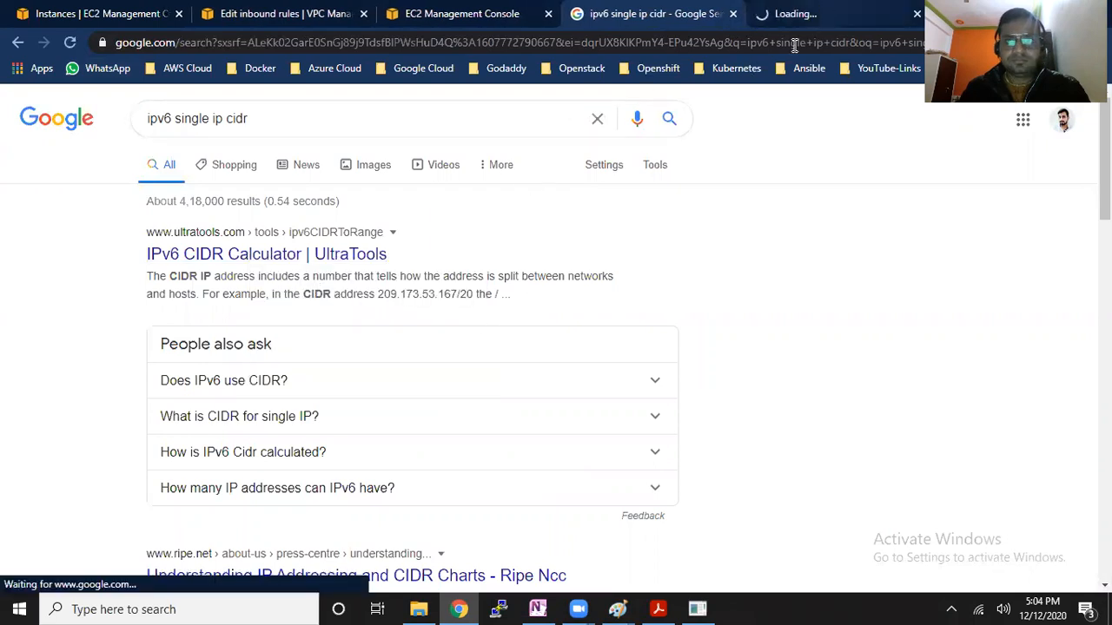
left_click(807, 14)
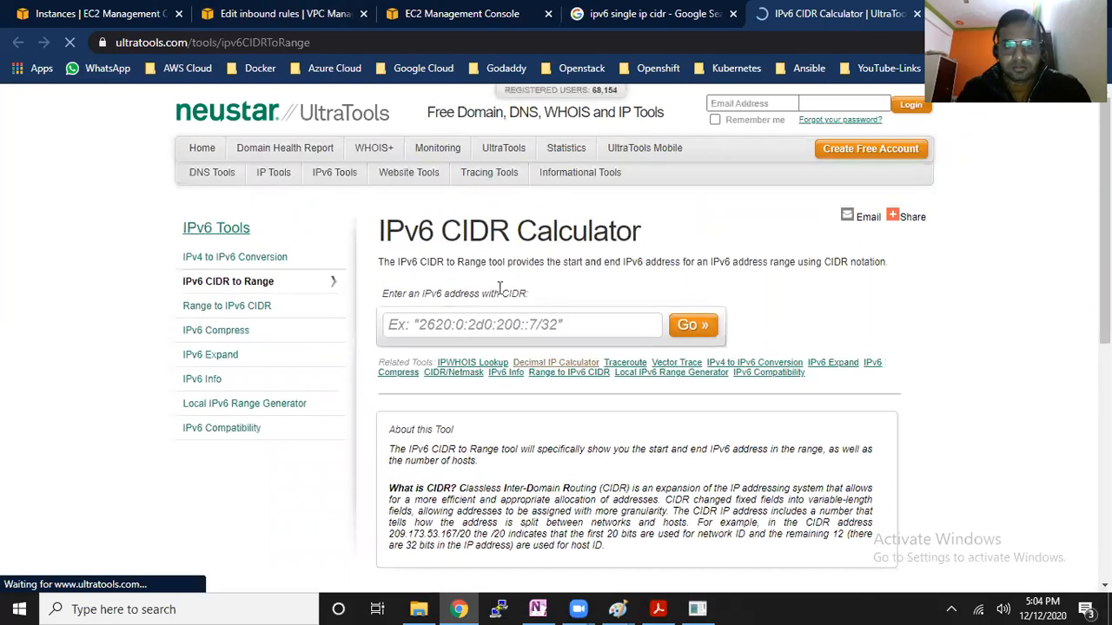
scroll(568, 428, "down", 3)
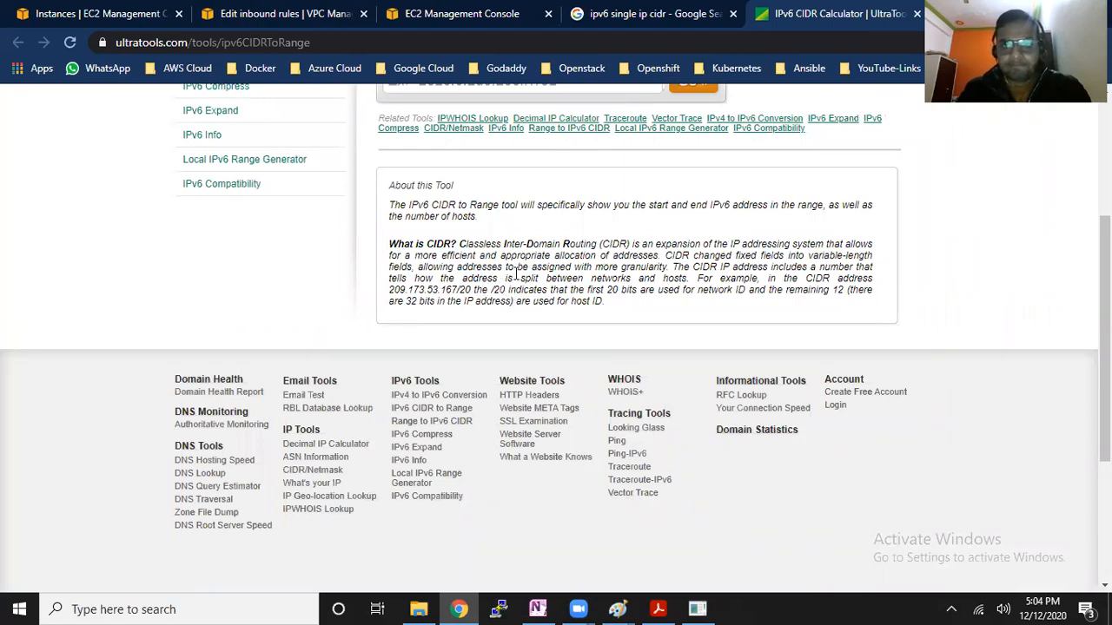
scroll(608, 369, "up", 2)
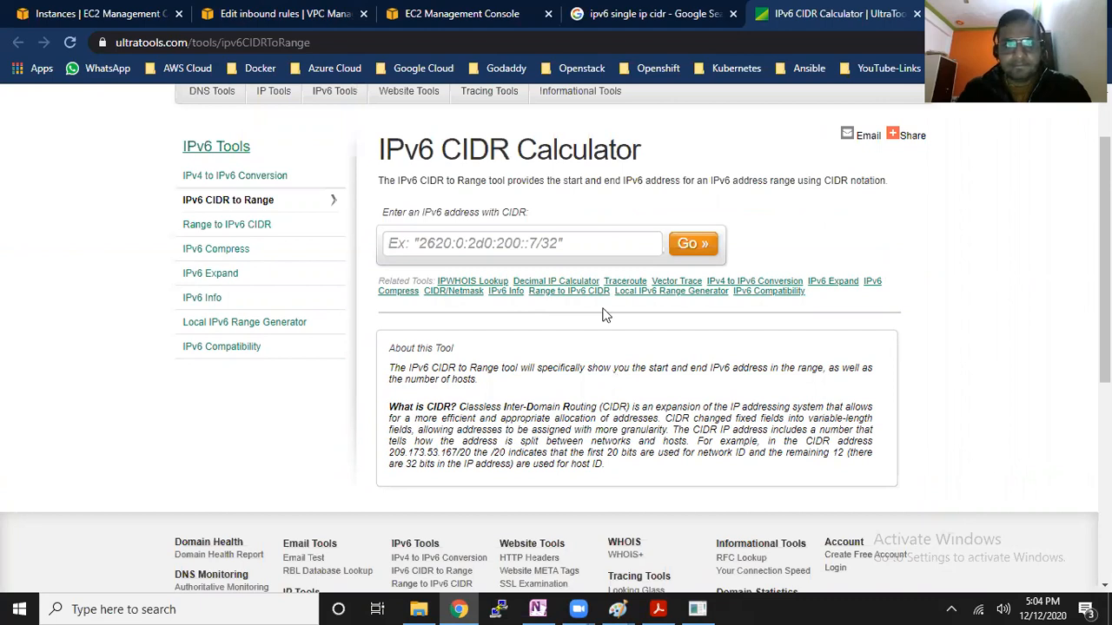
scroll(605, 315, "up", 1)
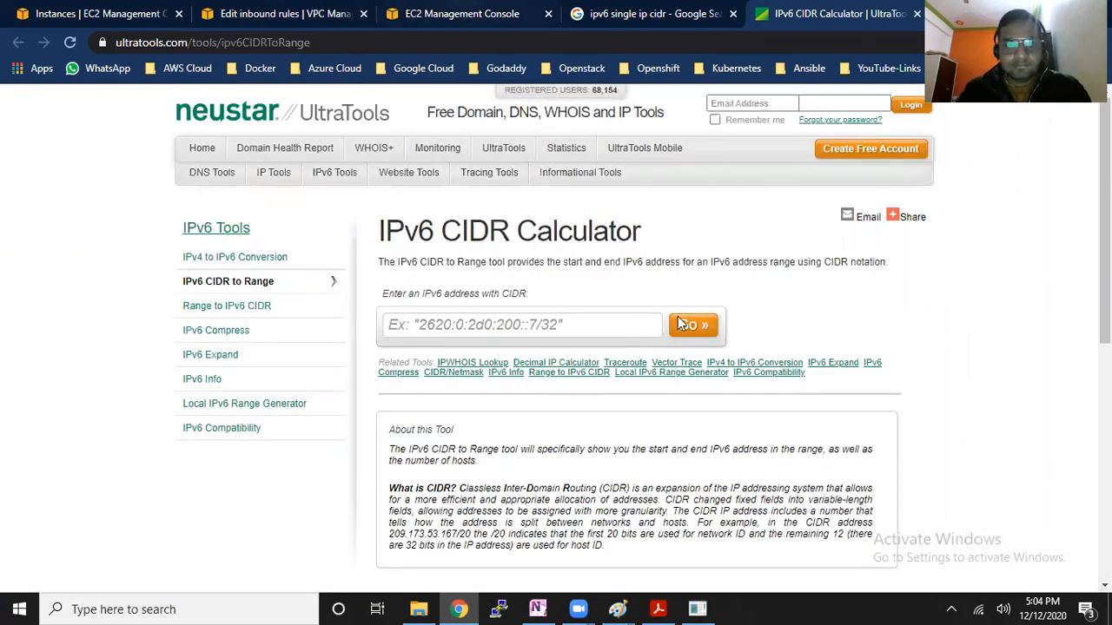
Return to the Google results, expand the question "What is CIDR for single IP?" and look through the remaining results
key("ctrl+shift+Tab")
scroll(700, 396, "down", 2)
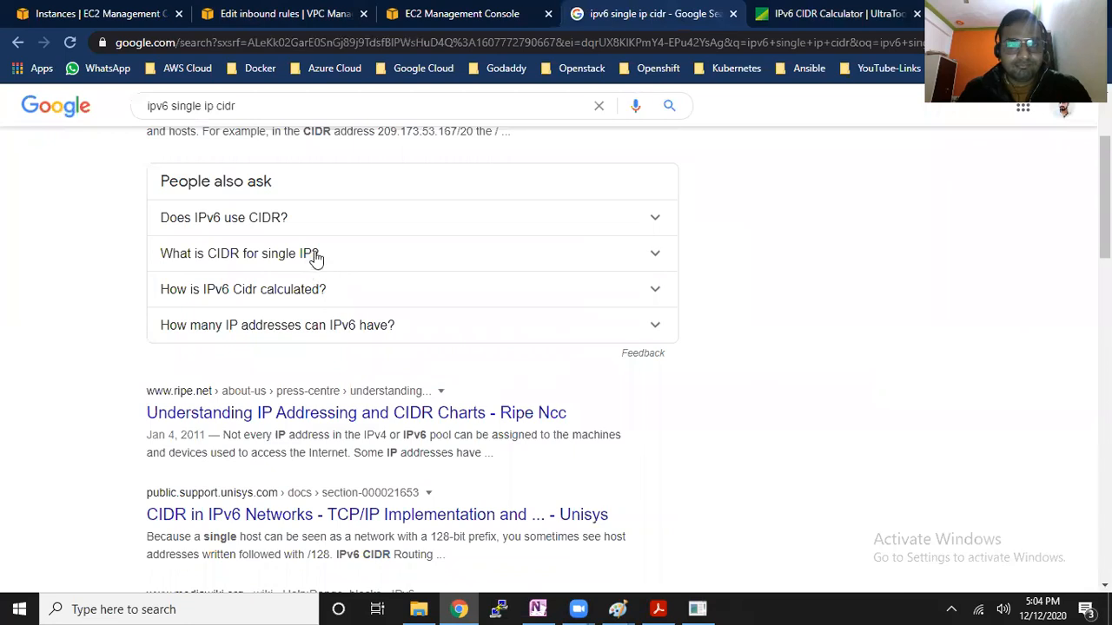
left_click(341, 265)
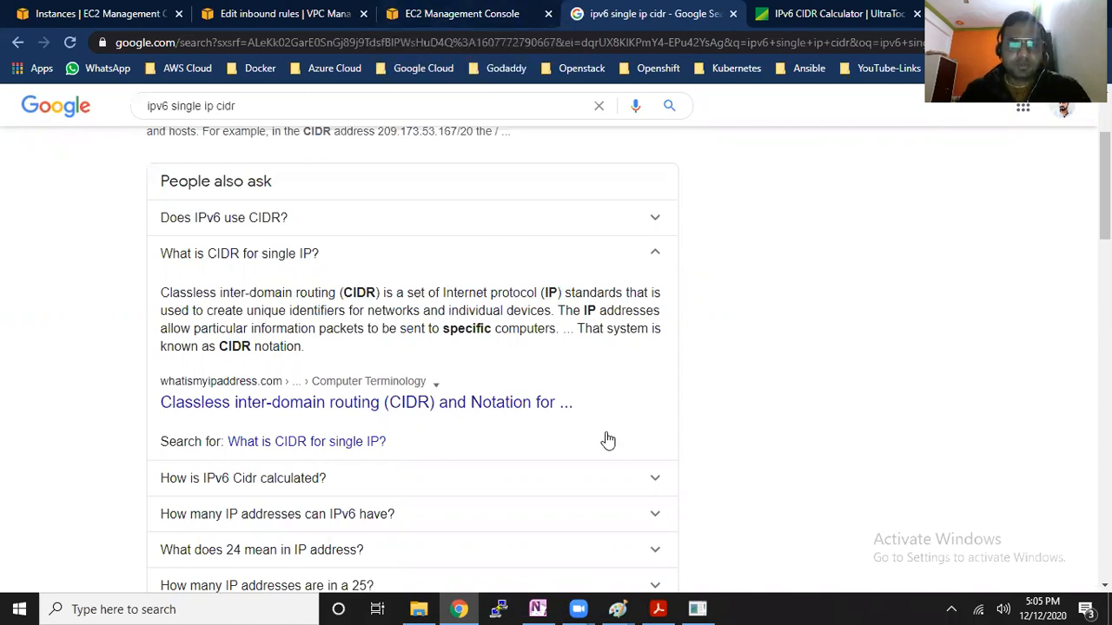
scroll(599, 441, "down", 2)
scroll(486, 404, "down", 3)
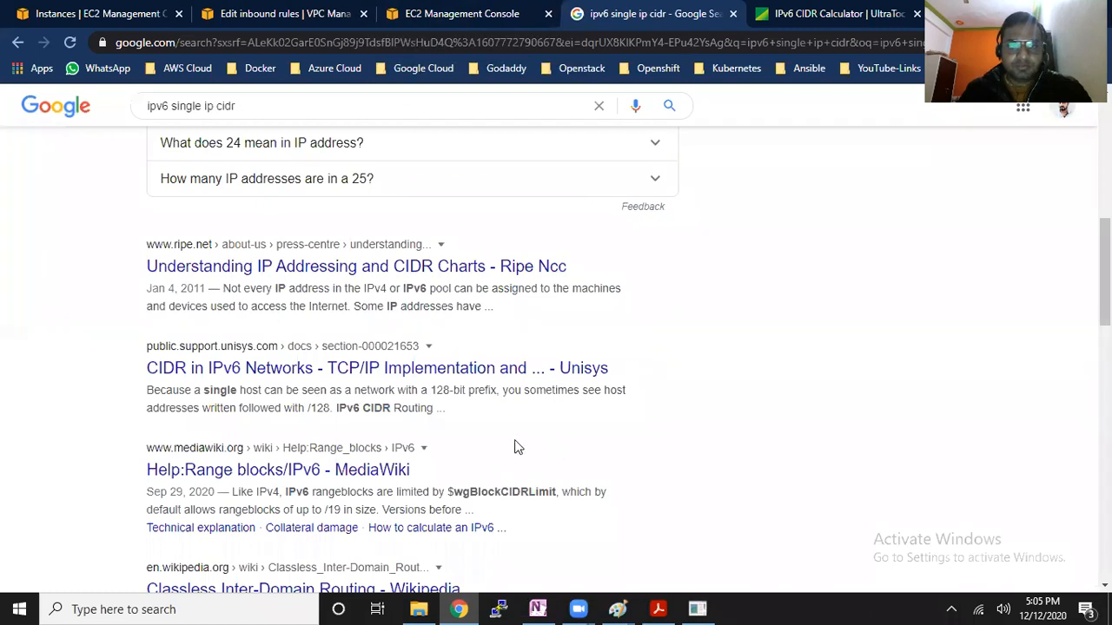
scroll(516, 446, "down", 2)
scroll(519, 468, "down", 1)
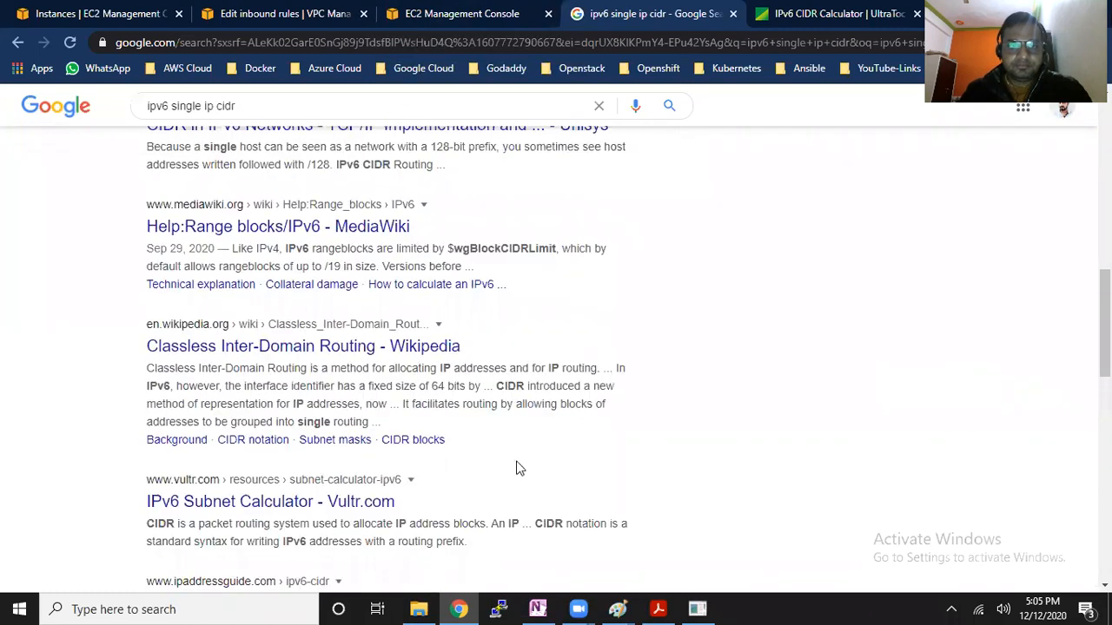
Revisit the security group and network ACL rule pages, and close the IPv6 CIDR Calculator browser tab
left_click(479, 8)
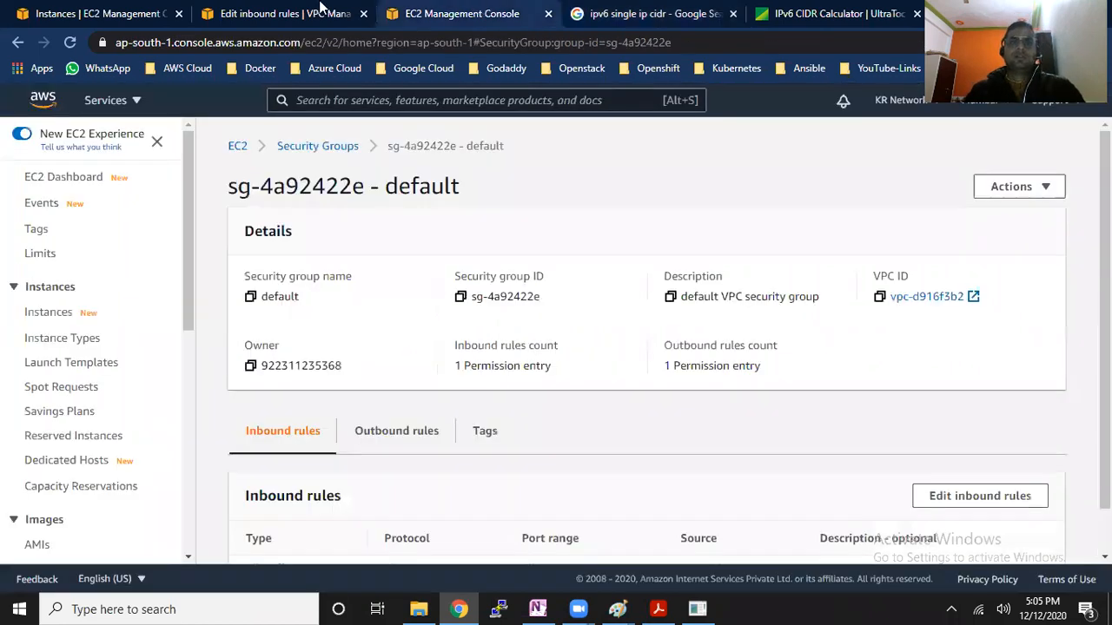
key("ctrl+shift+Tab")
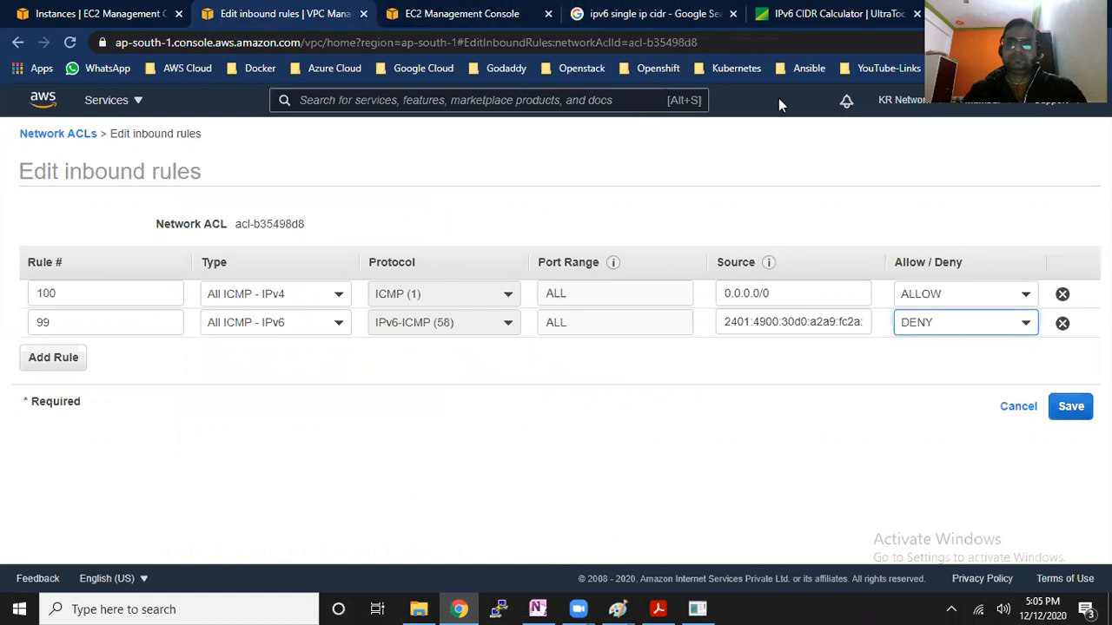
left_click(821, 10)
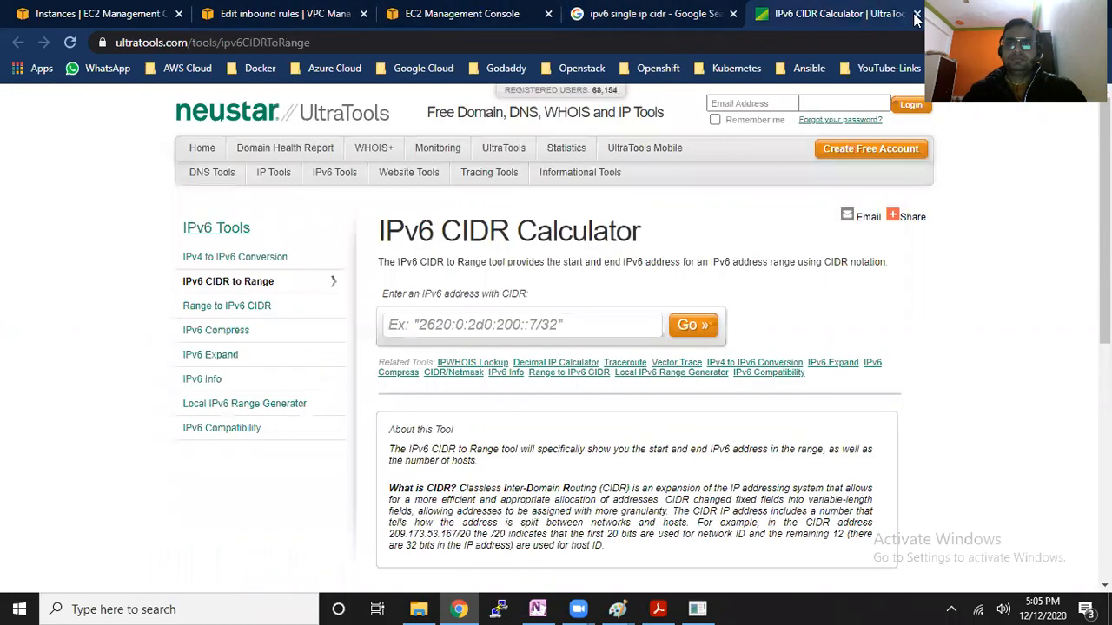
key("ctrl+w")
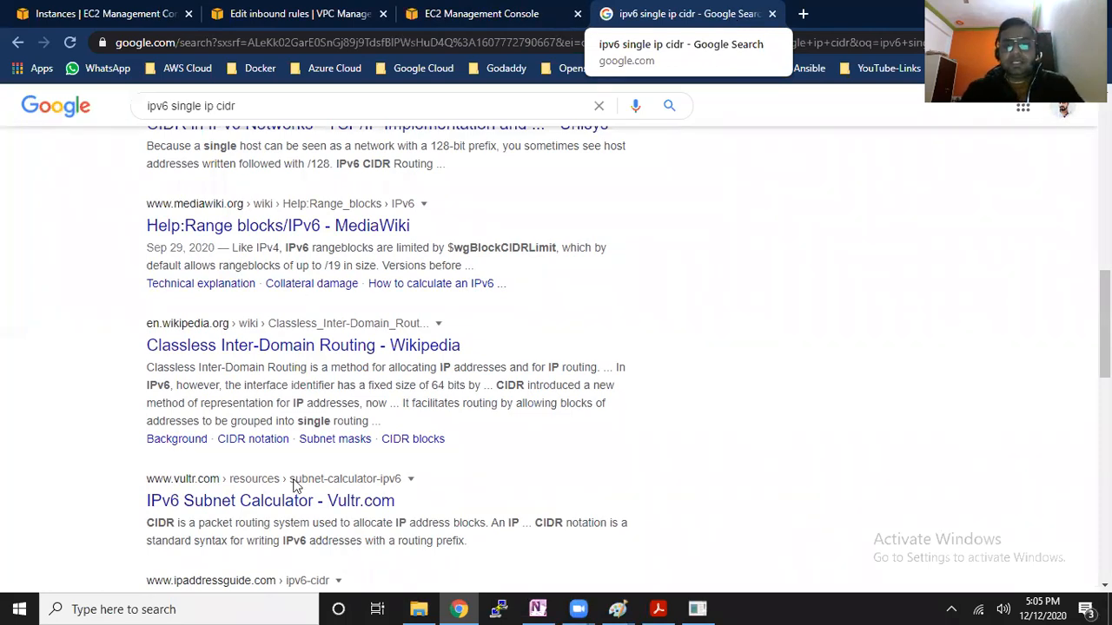
Switch to the Paint notes and draw a rounded rectangle about 231 × 47 px to the right of the subnet and acl list
mouse_move(617, 609)
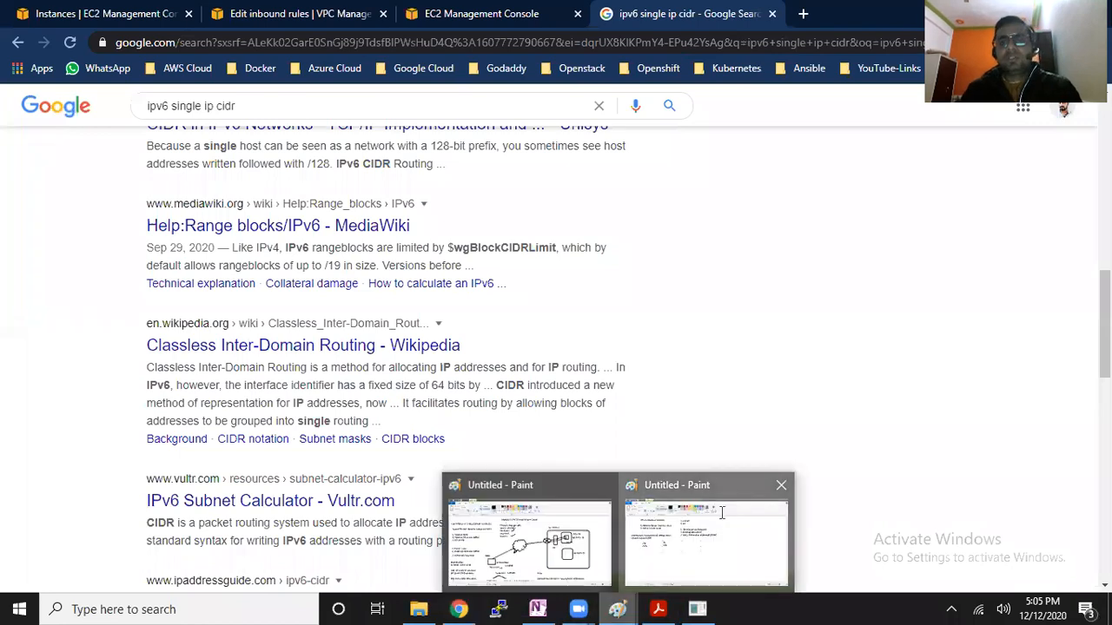
left_click(722, 521)
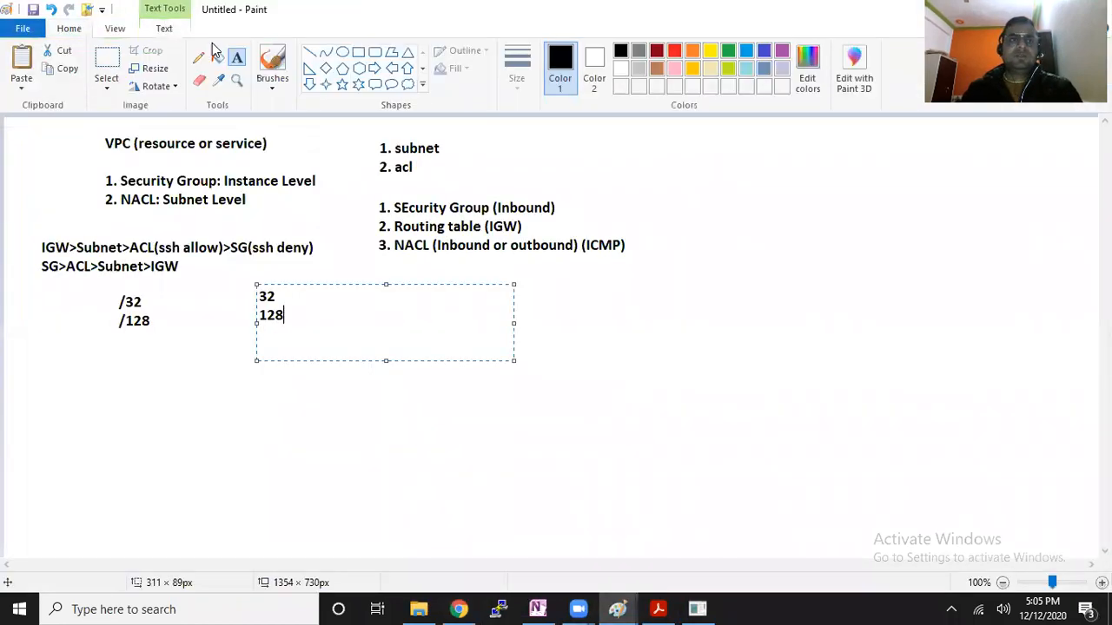
left_click(374, 52)
left_click_drag(718, 162, 908, 202)
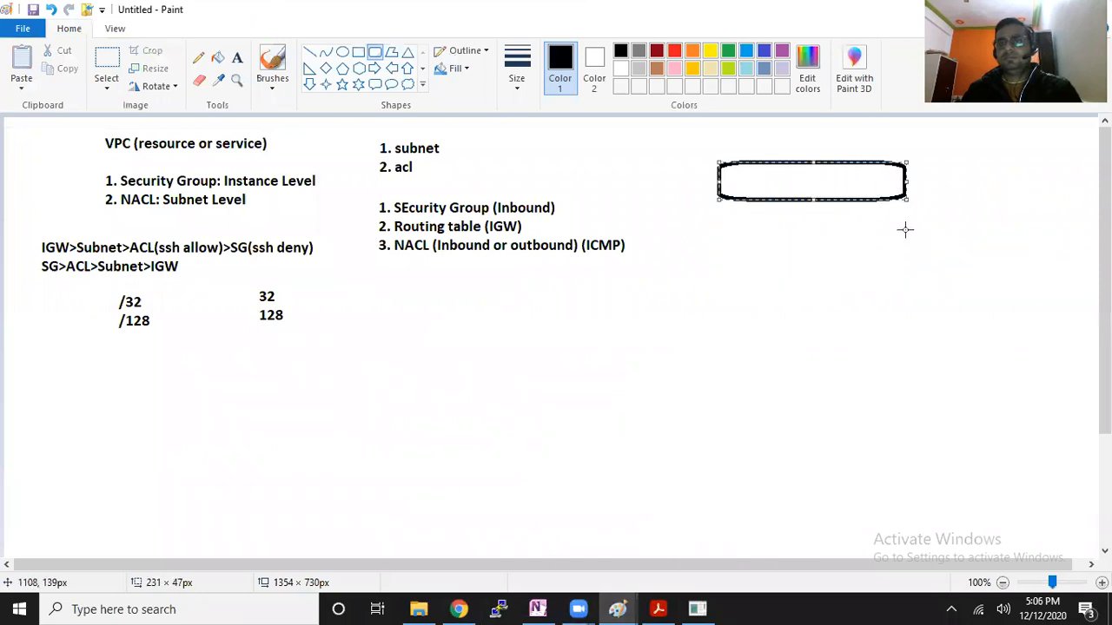
left_click(882, 259)
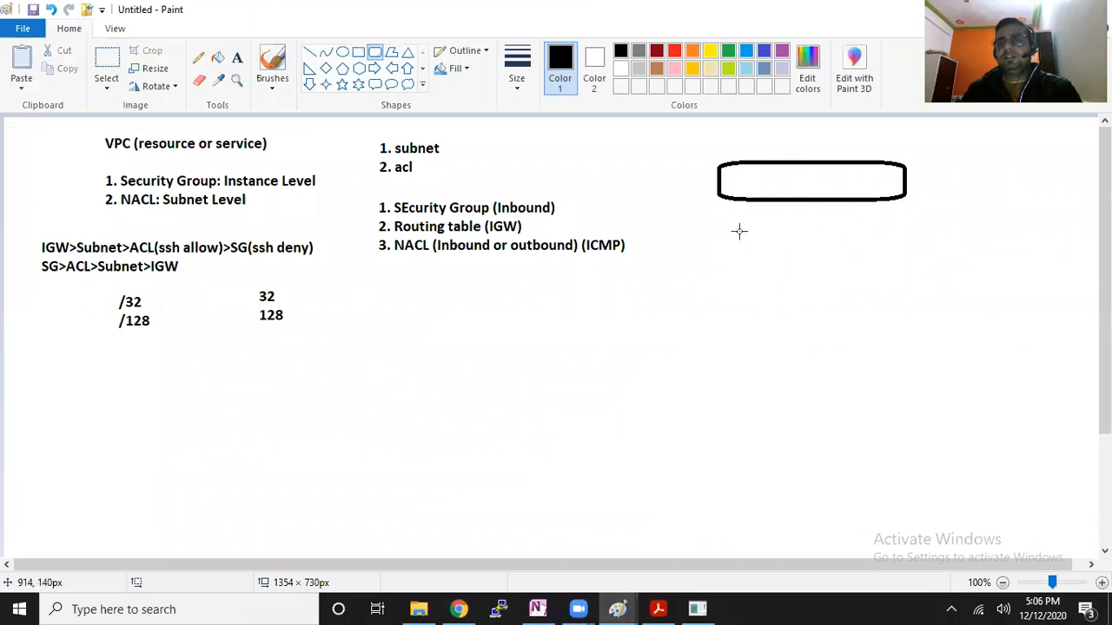
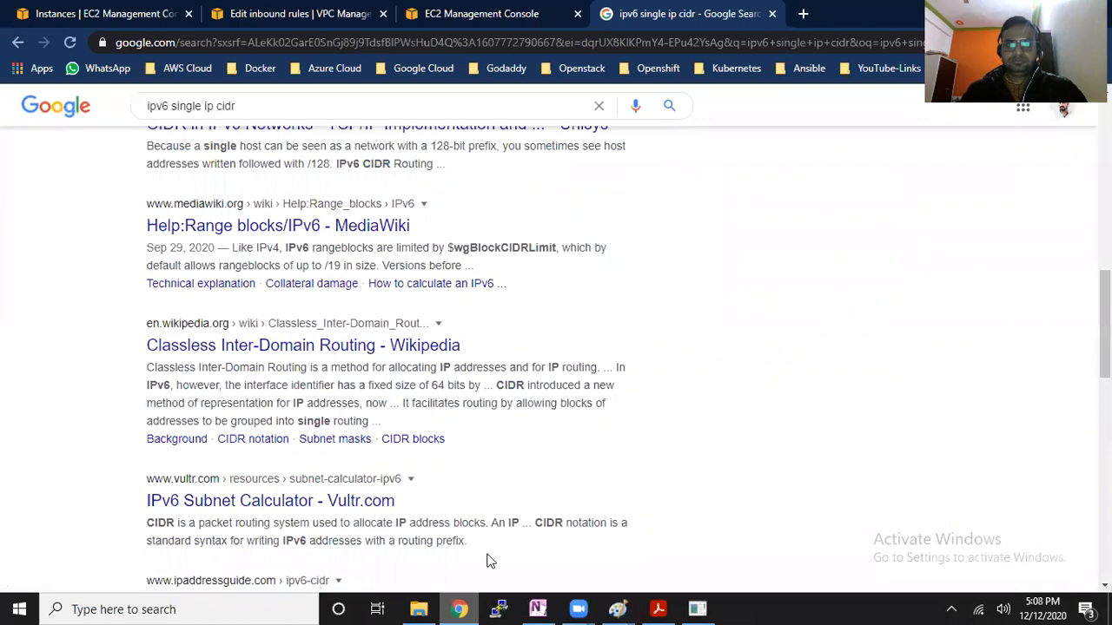
Check the network ACL's inbound rules, return to the Google results and search for "what is my ip"
left_click(297, 10)
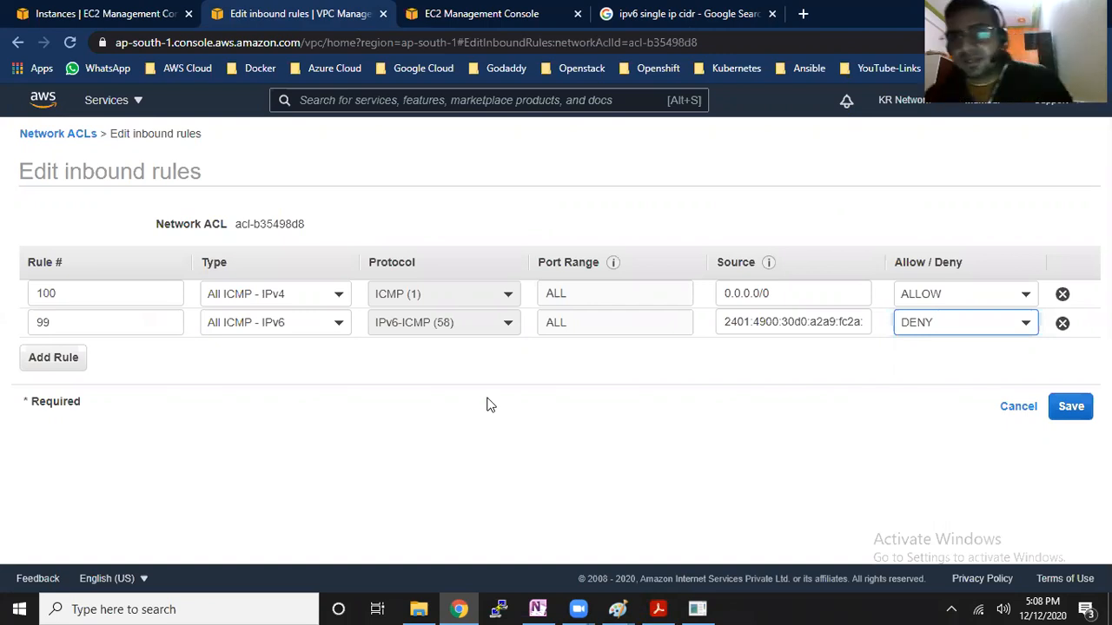
left_click_drag(75, 295, 32, 297)
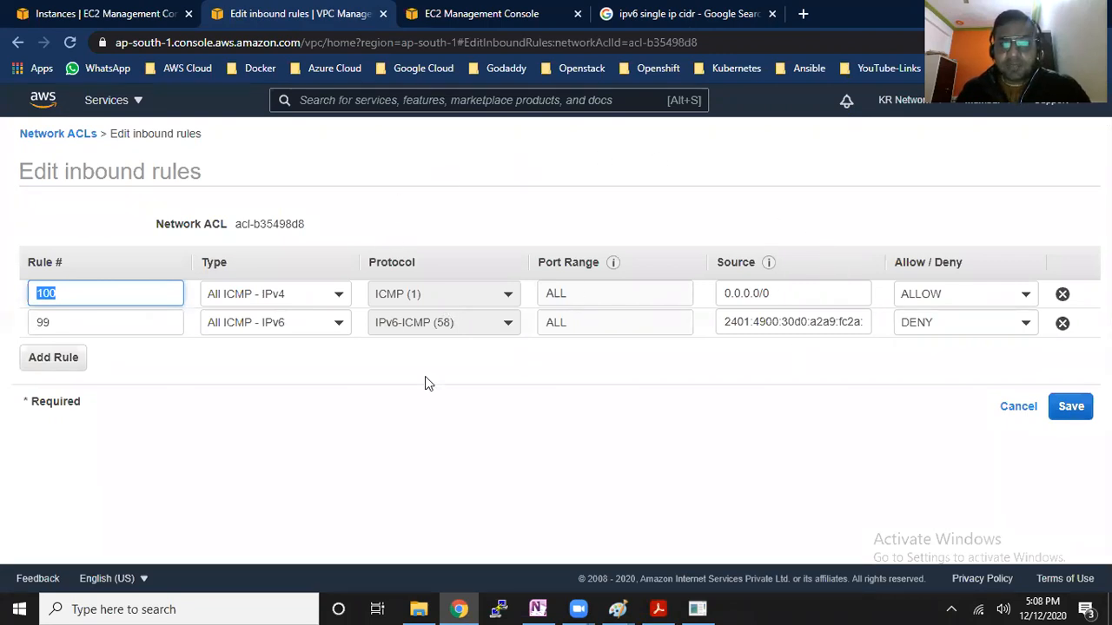
left_click(635, 21)
scroll(278, 116, "up", 5)
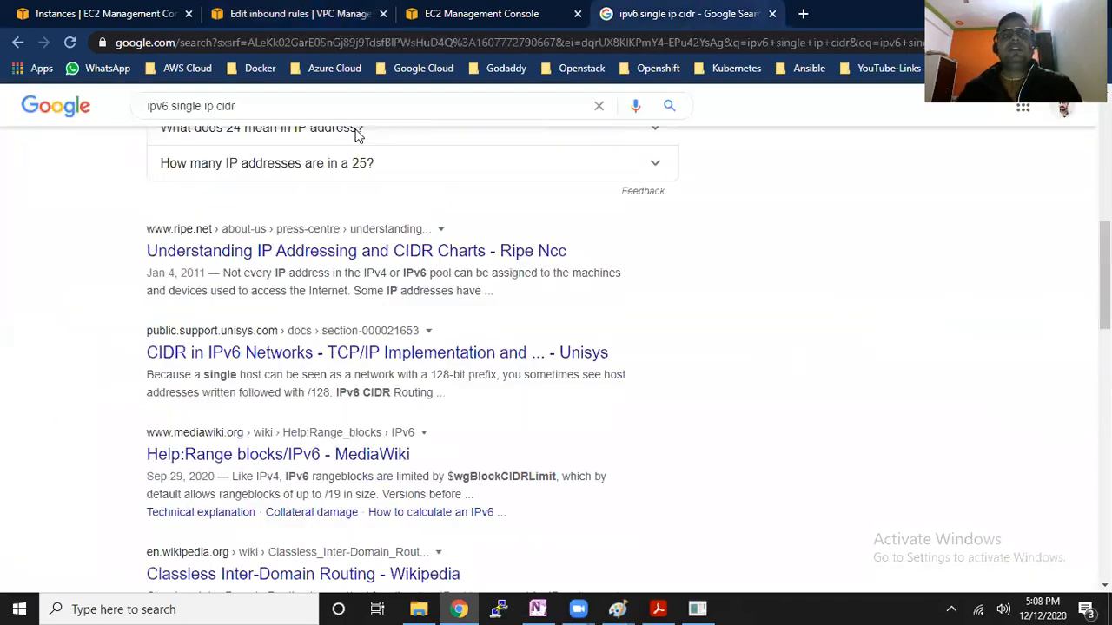
left_click_drag(278, 116, 50, 119)
type("wh")
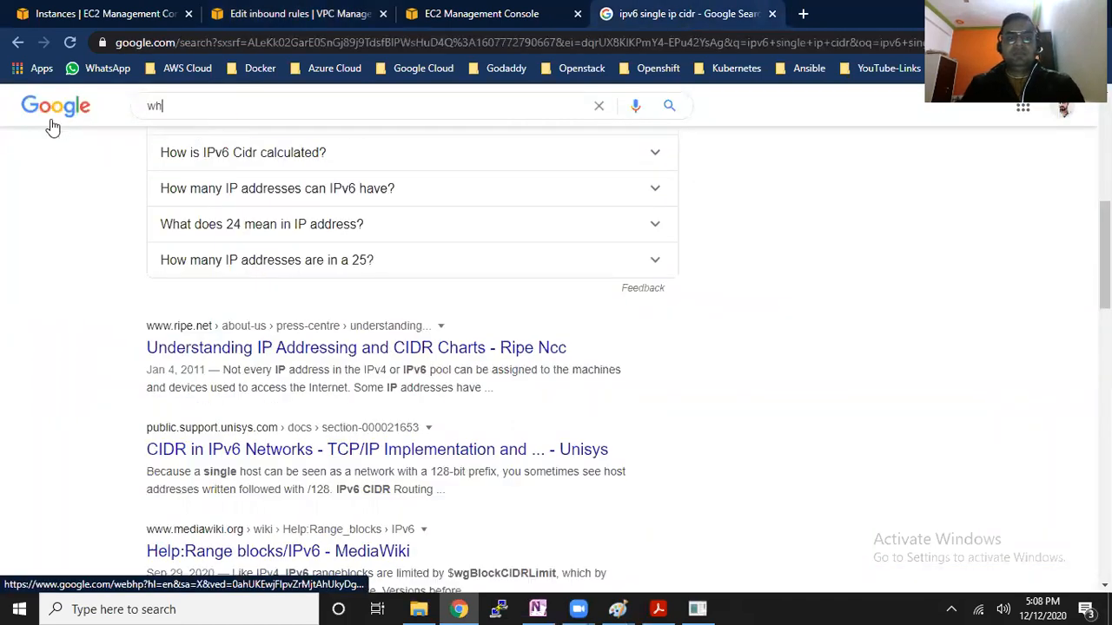
type("at is my ip")
key("Return")
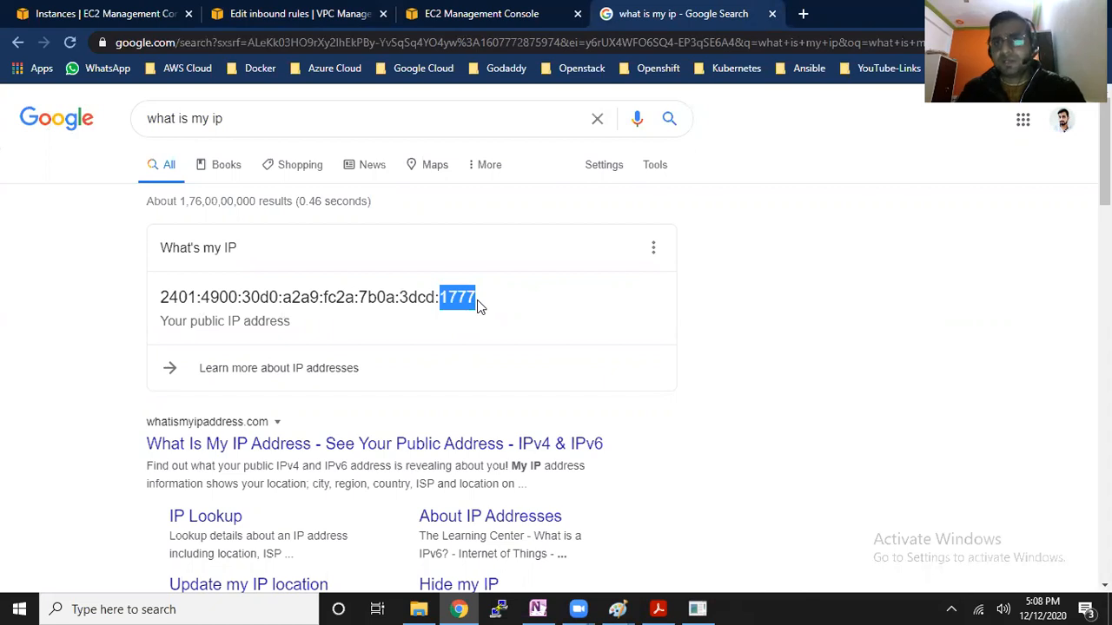
Set the rule number of the IPv6 ICMP deny rule to 200 and save the network ACL's inbound rules
left_click(259, 13)
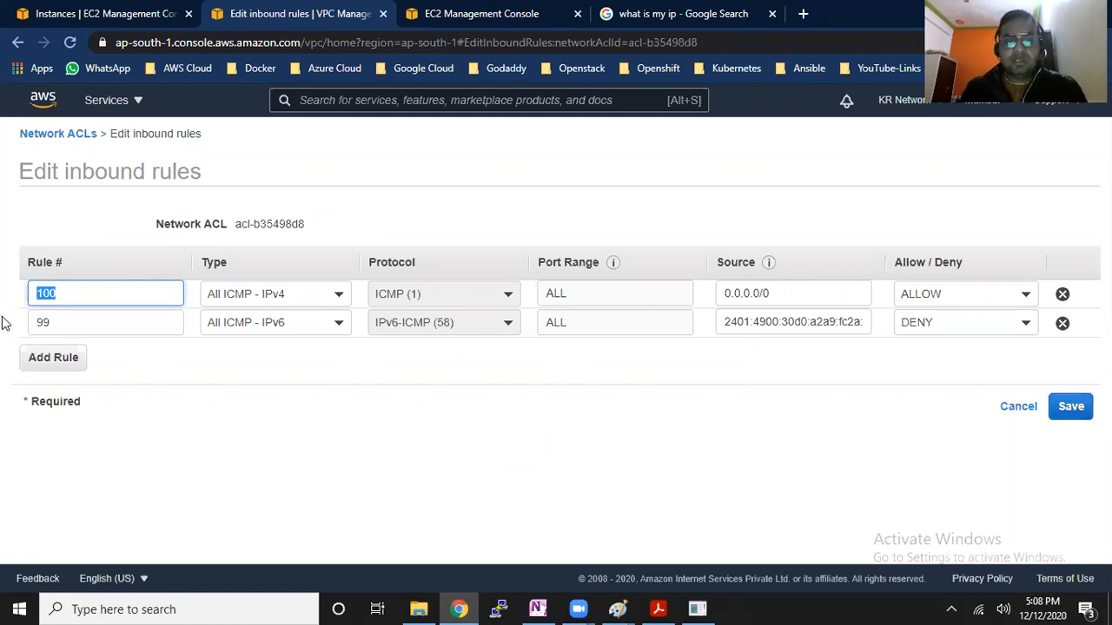
key("Tab")
type("200")
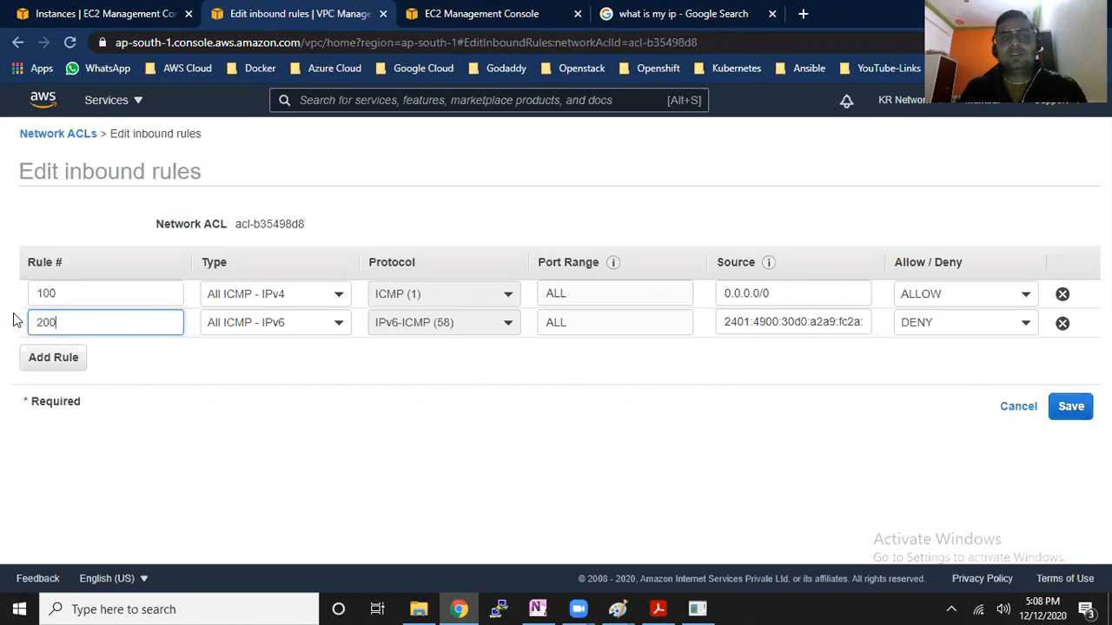
left_click(52, 294)
double_click(32, 293)
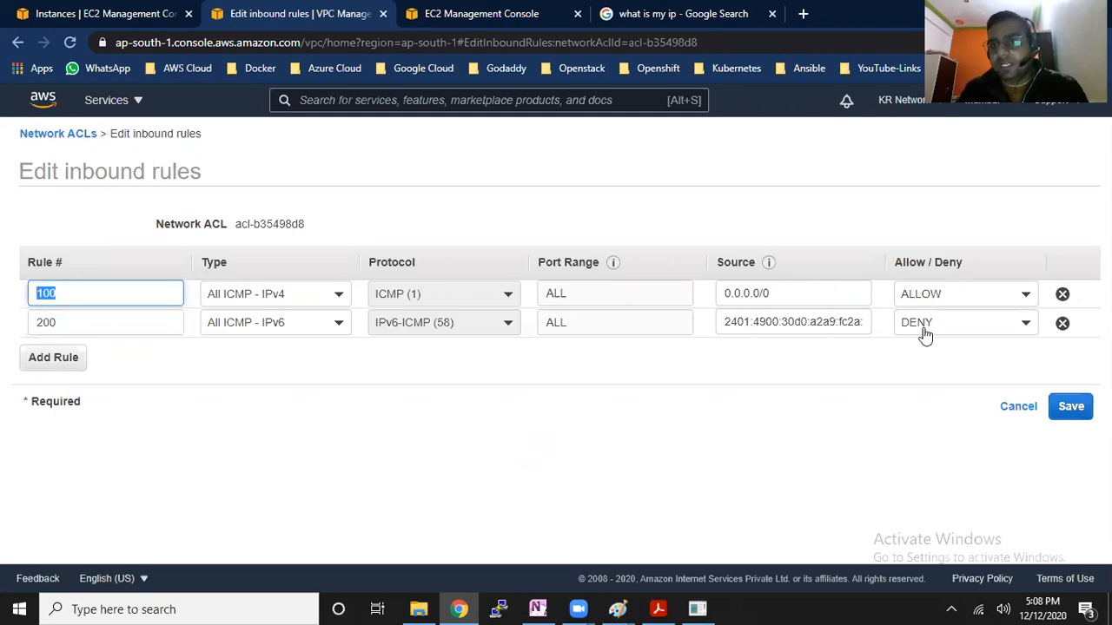
left_click(86, 323)
left_click(1070, 408)
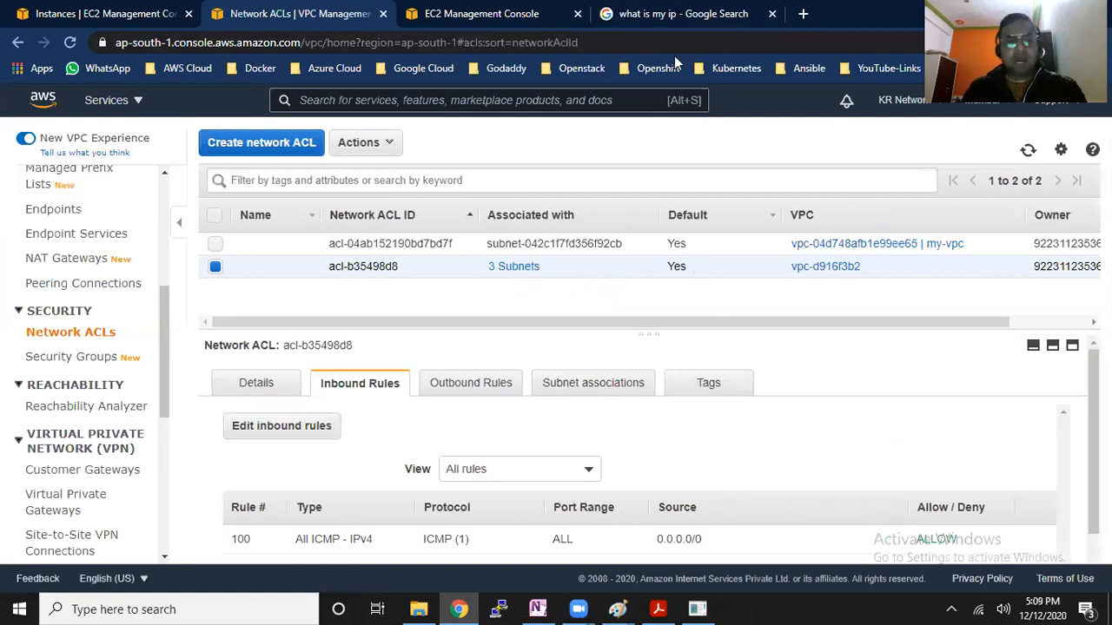
Check the running Server-1 instance's public IPv4 address in its instance summary against the address in the Run dialog
key("super+r")
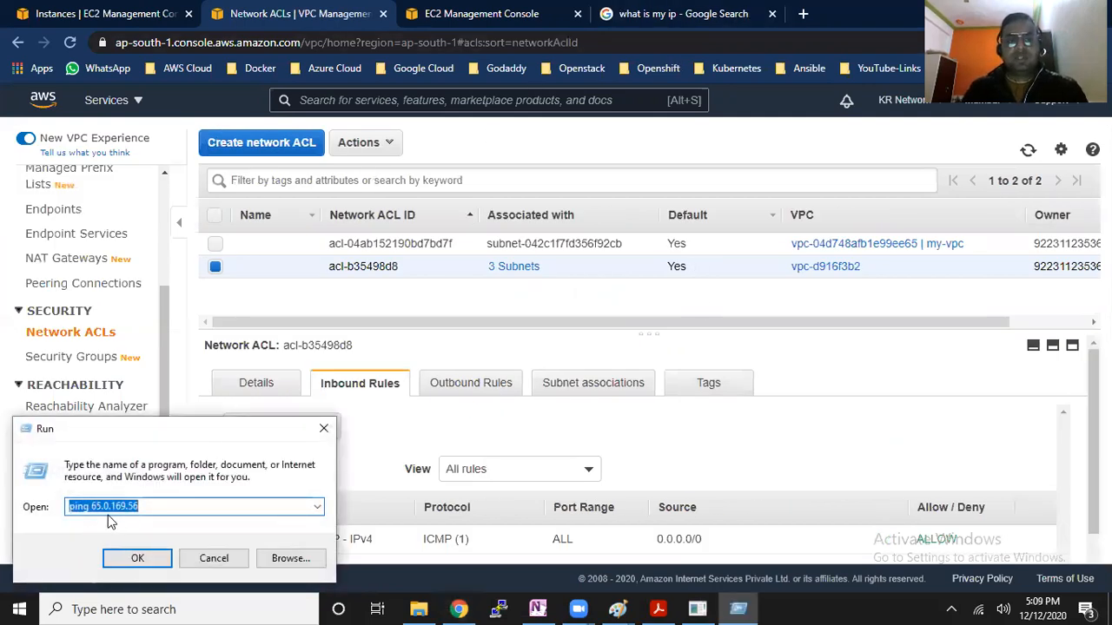
left_click(124, 11)
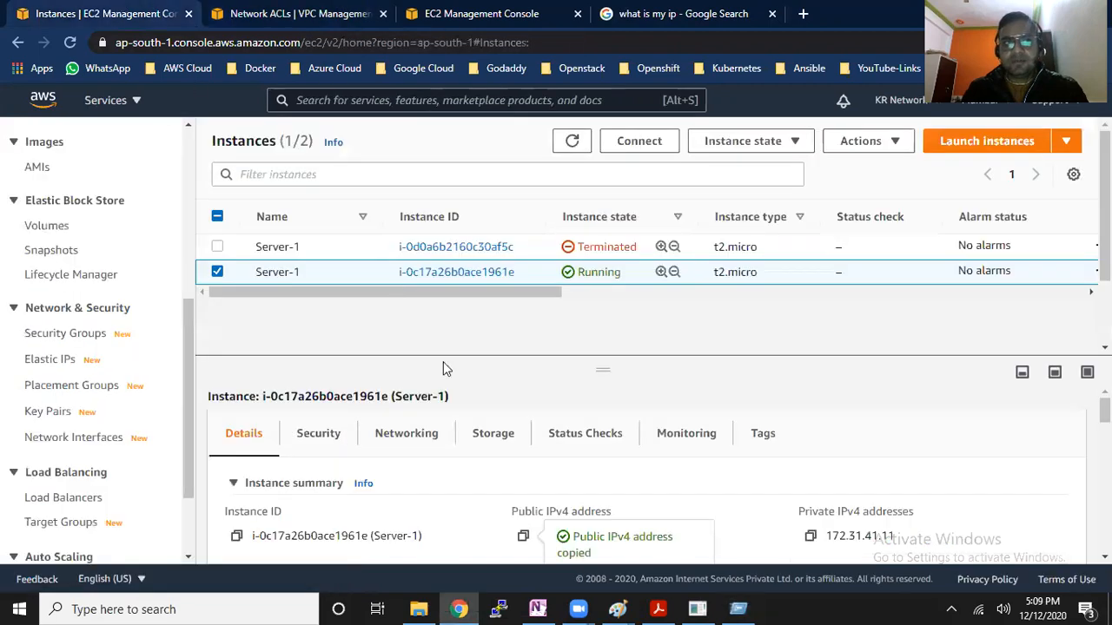
left_click(670, 484)
scroll(687, 509, "down", 2)
scroll(657, 510, "up", 2)
left_click(278, 485)
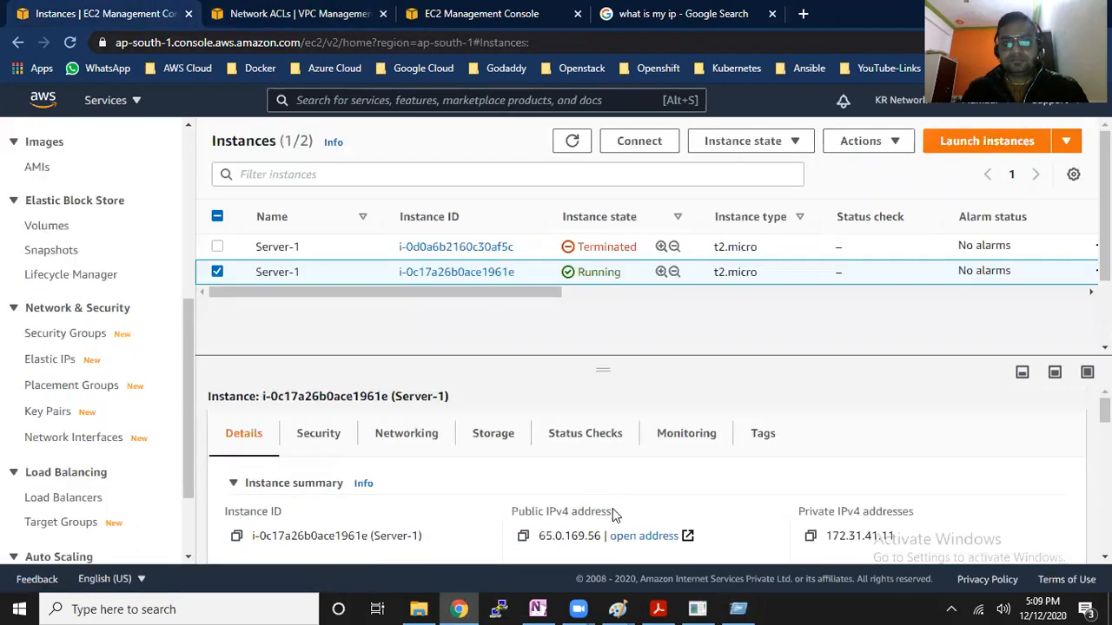
scroll(608, 508, "down", 1)
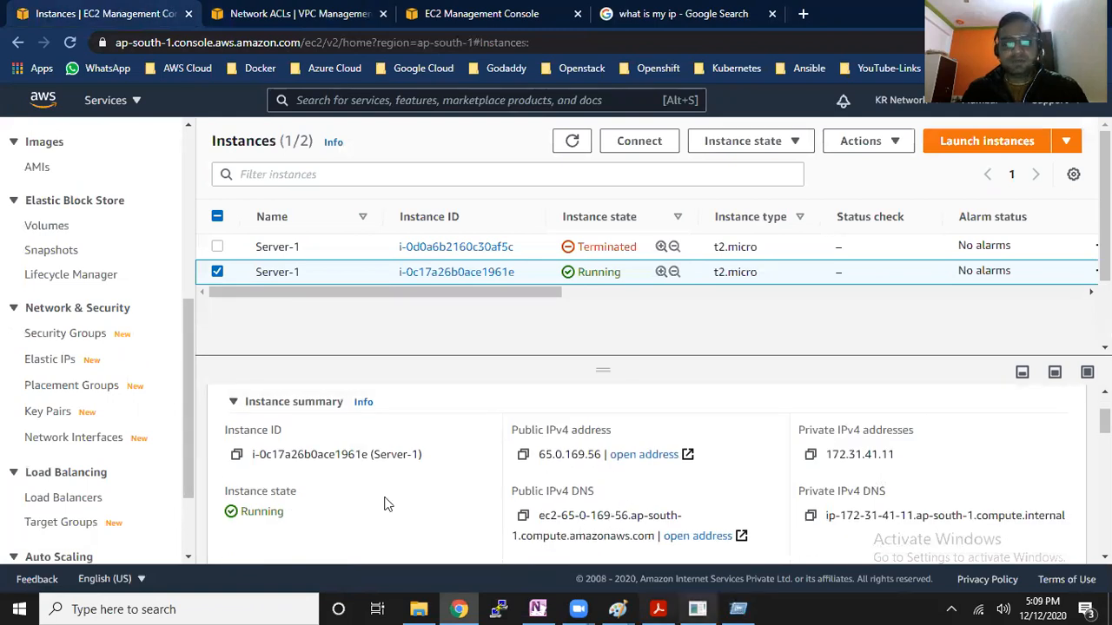
Ping the instance at 65.0.169.56 from the Run dialog and close the ping window
key("super+r")
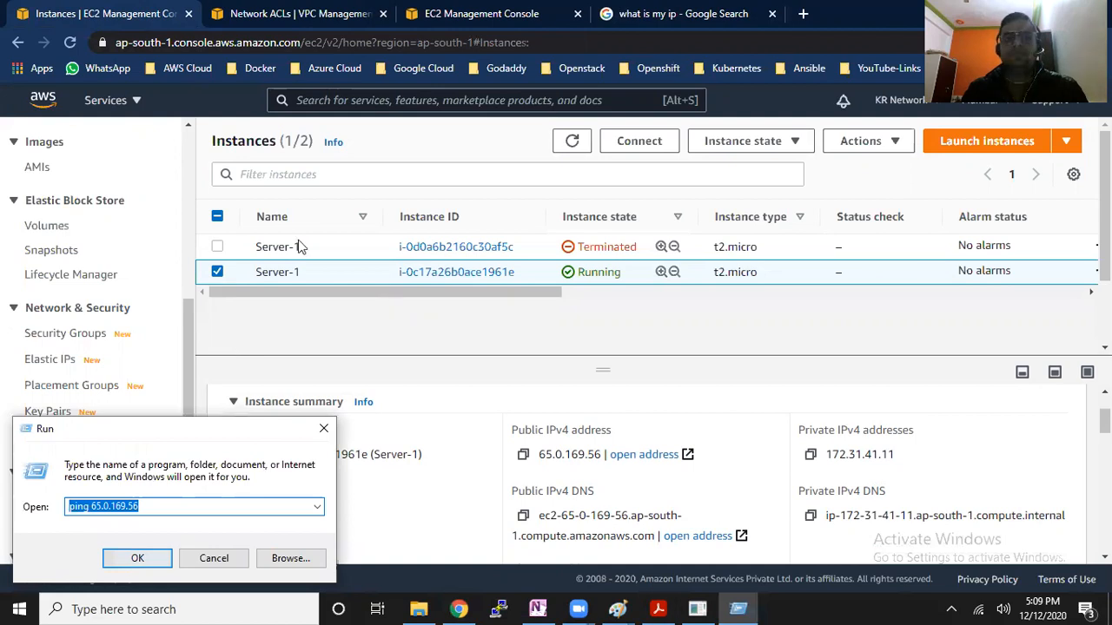
key("Return")
left_click_drag(379, 226, 218, 172)
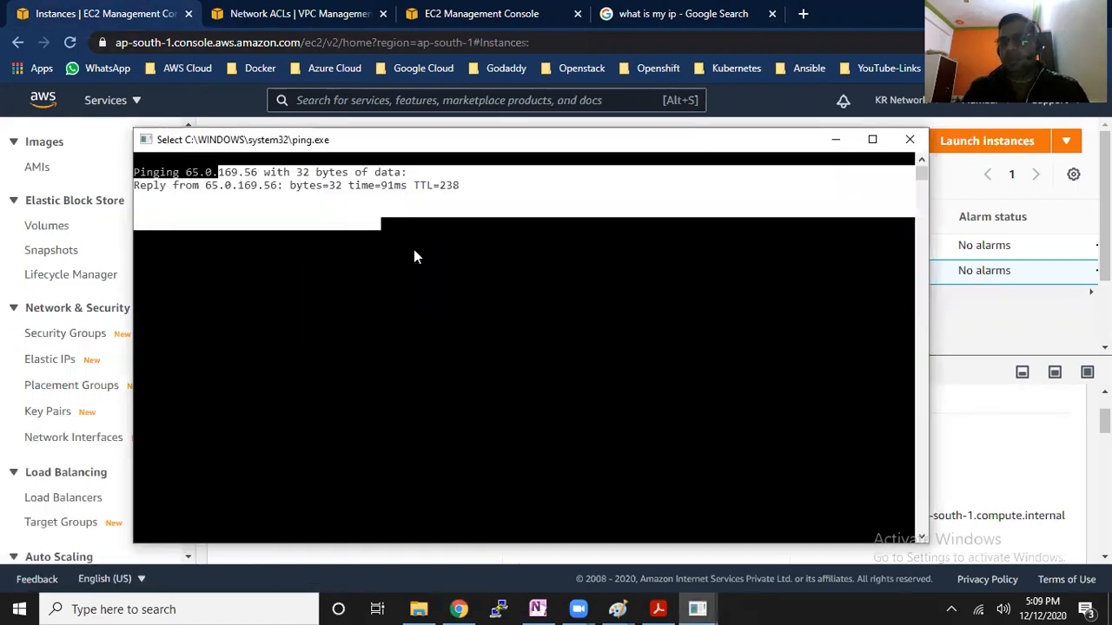
key("Return")
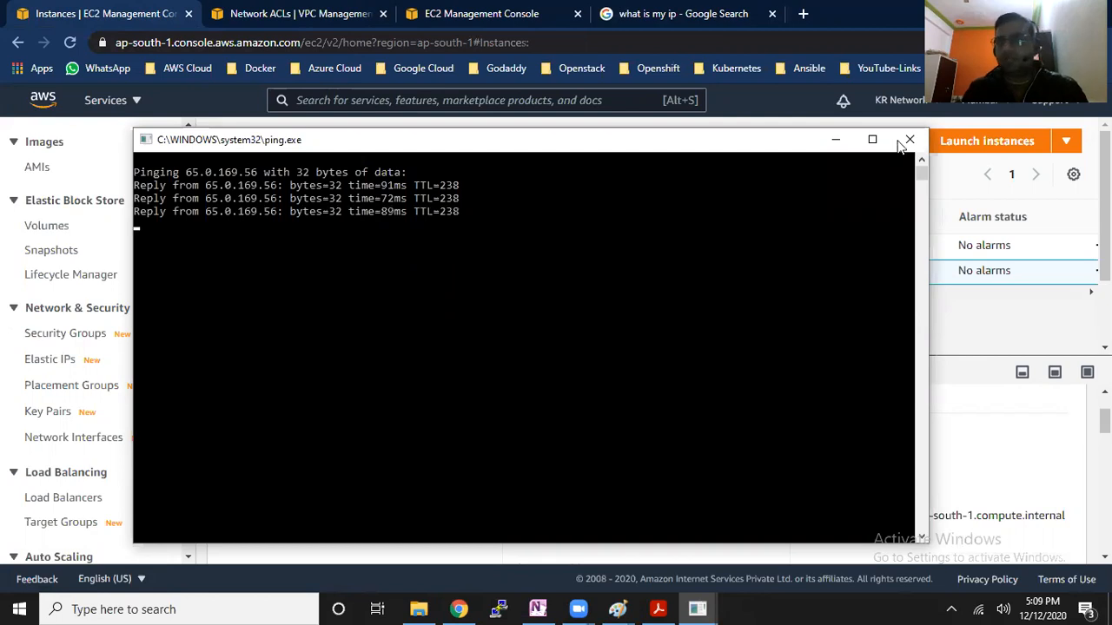
left_click(904, 141)
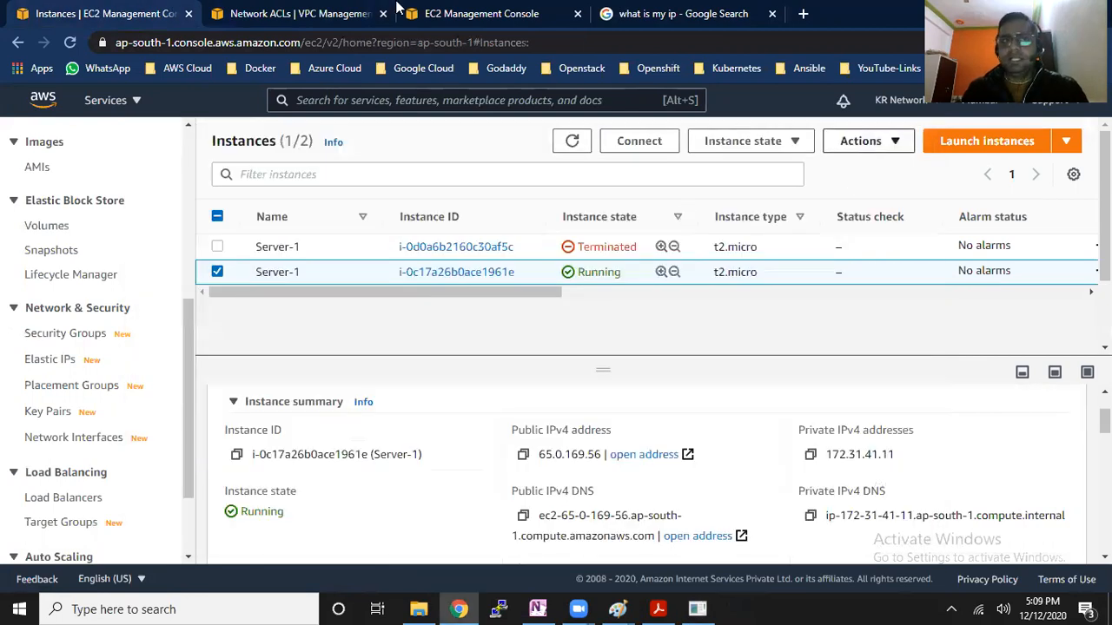
Edit the network ACL's inbound rules, set the IPv6 ICMP deny rule's number to 99 and save
left_click(331, 9)
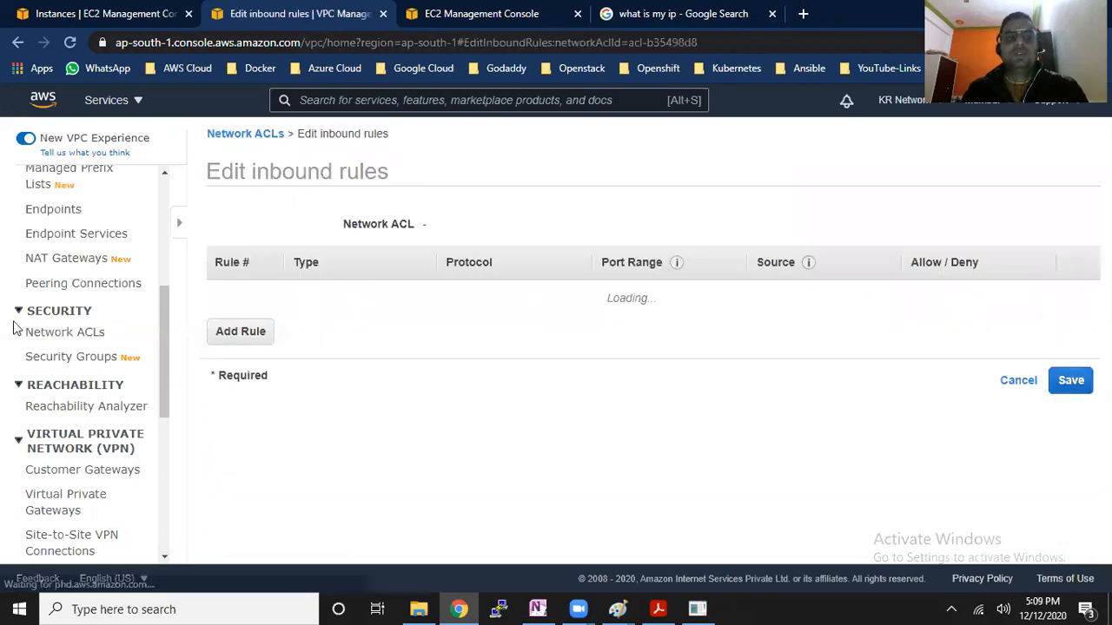
key("ctrl+a")
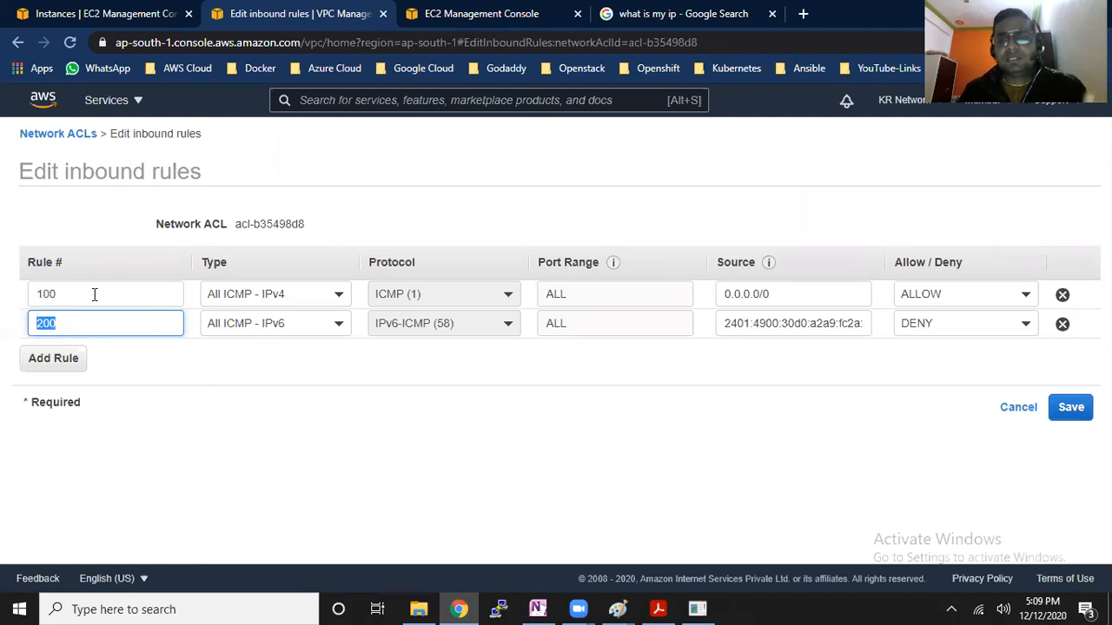
left_click_drag(68, 294, 38, 295)
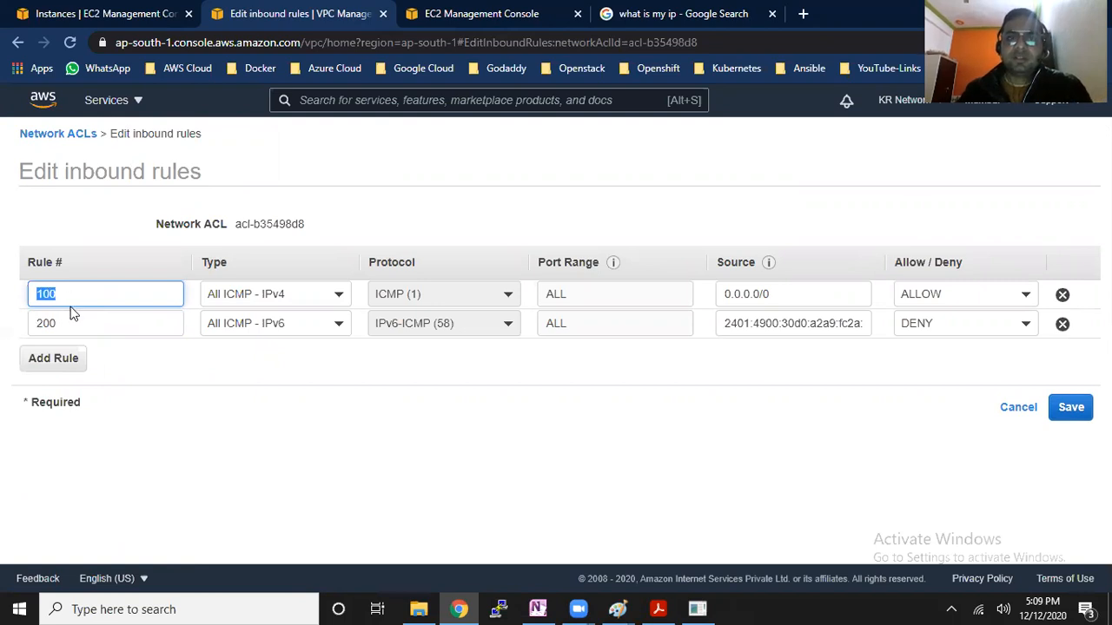
left_click_drag(69, 325, 17, 323)
type("99")
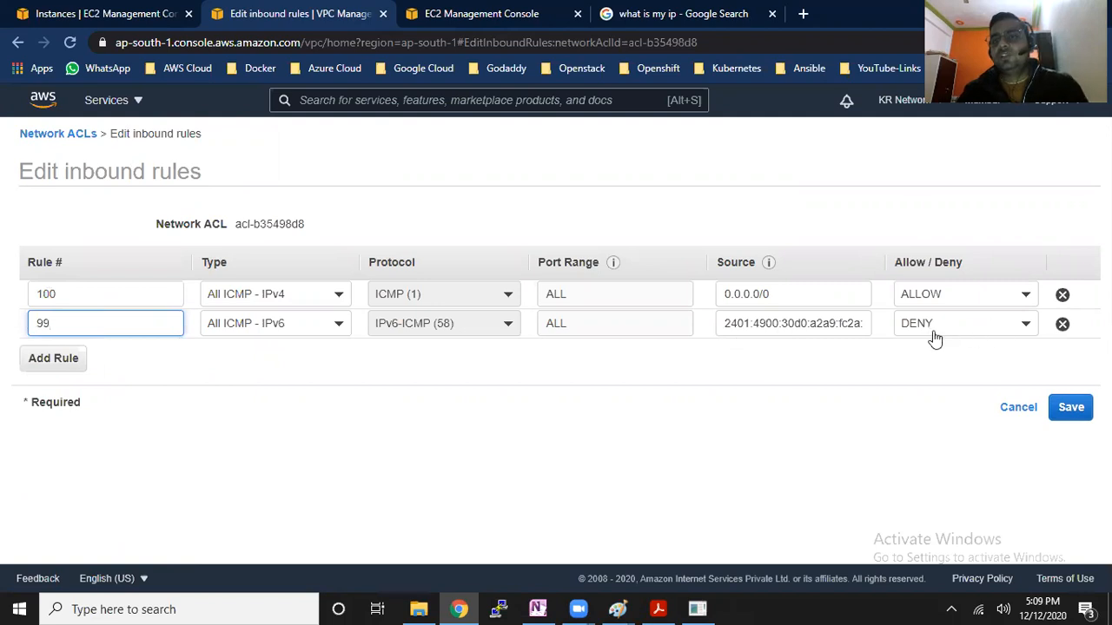
left_click(1070, 408)
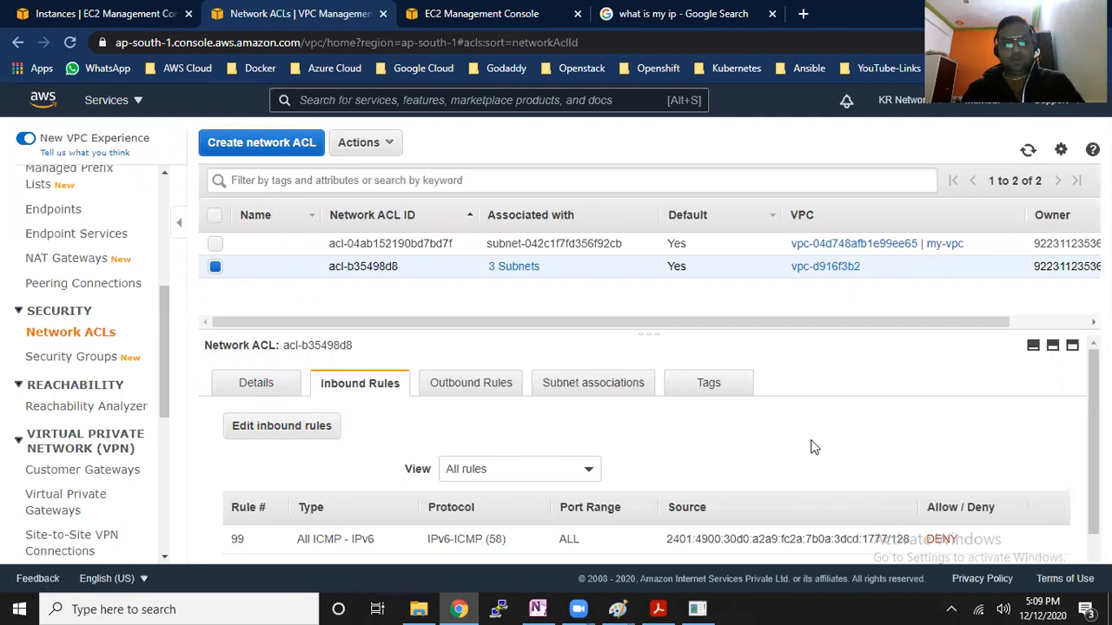
Repeat the ping to 65.0.169.56 with the renumbered deny rule in place, and close the ping window
key("super+r")
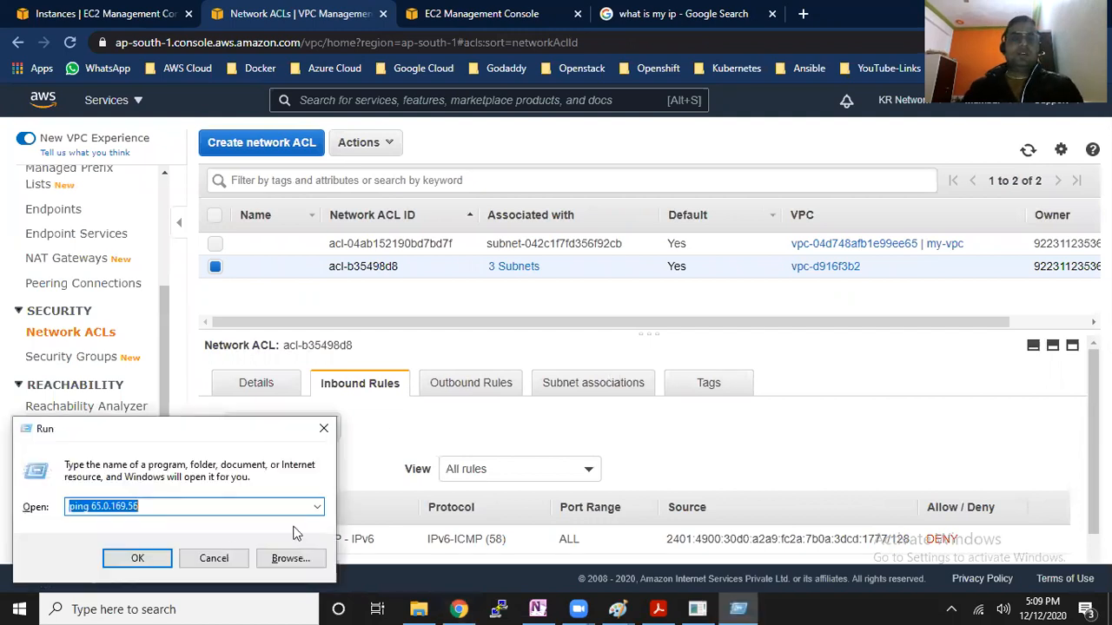
left_click(139, 557)
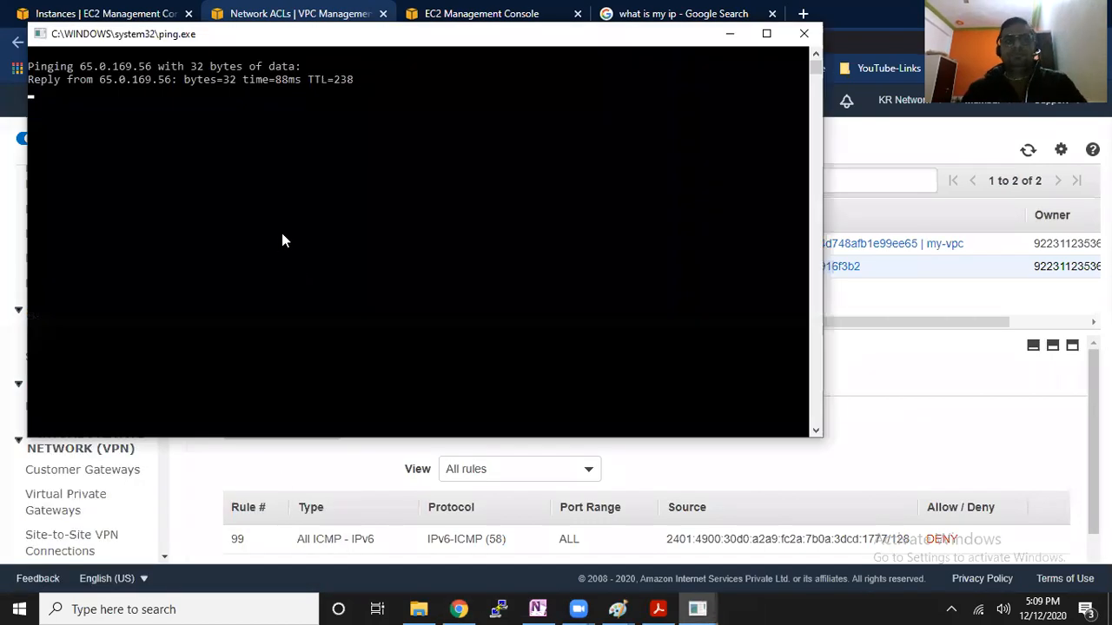
left_click(800, 35)
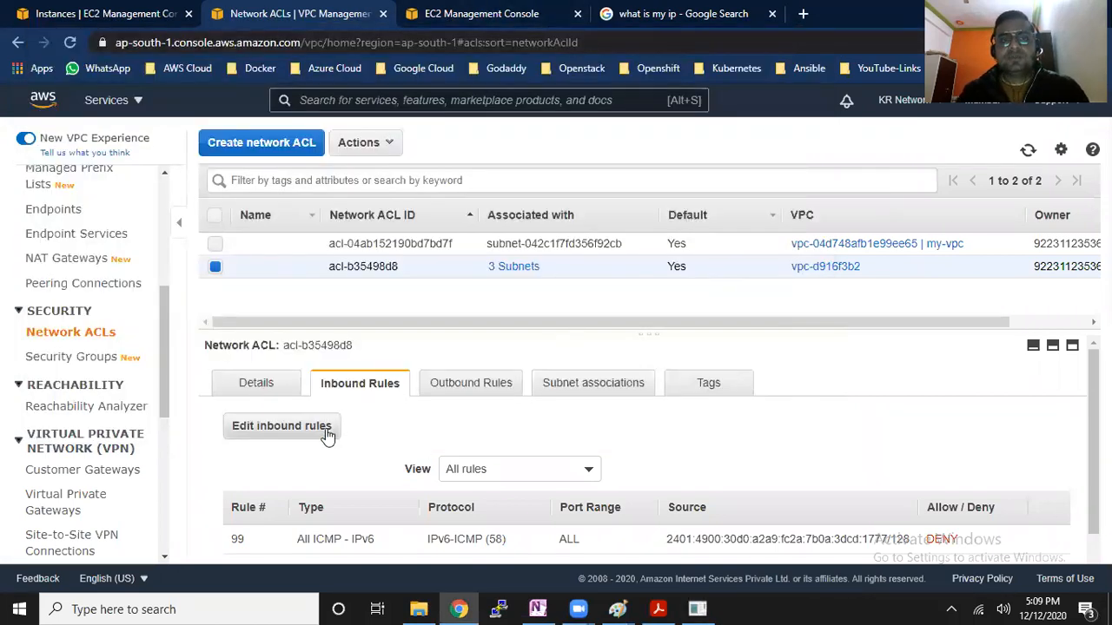
Reopen the inbound rules for editing and try to save rule 99 with a /64 prefix on its source address
scroll(859, 504, "down", 1)
double_click(903, 502)
left_click(255, 397)
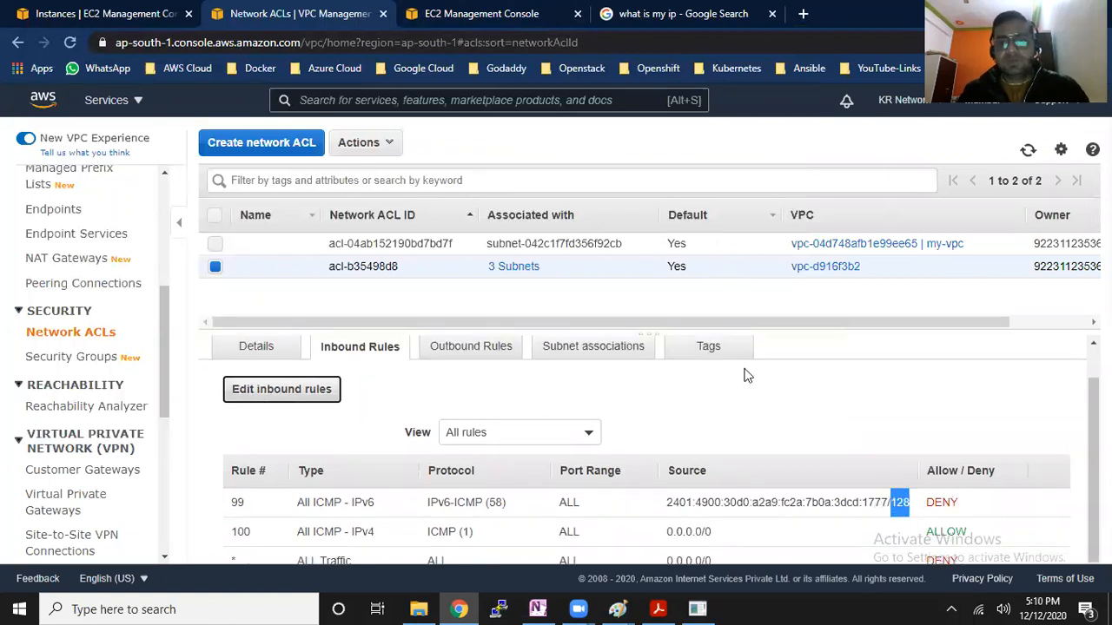
left_click(829, 295)
key("Right")
key("Right")
key("Right")
key("Right")
key("Right")
key("Right")
key("Right")
key("Right")
key("Right")
key("Right")
key("Right")
key("Right")
key("Right")
key("Right")
key("Right")
key("Right")
key("Right")
key("Right")
key("Right")
key("Right")
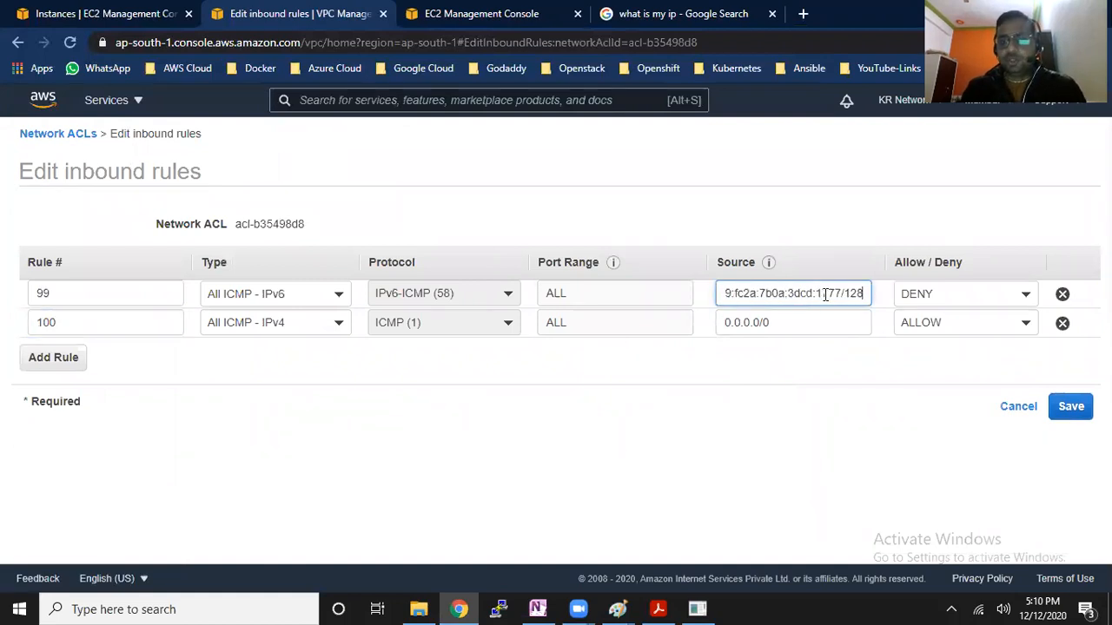
key("BackSpace")
key("BackSpace")
key("BackSpace")
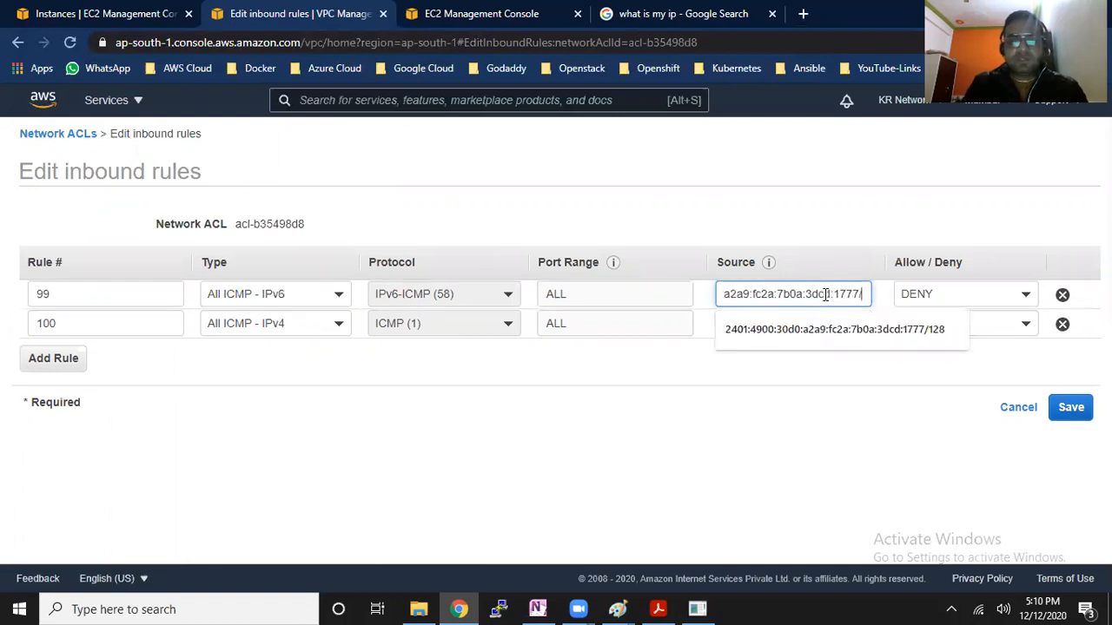
type("64")
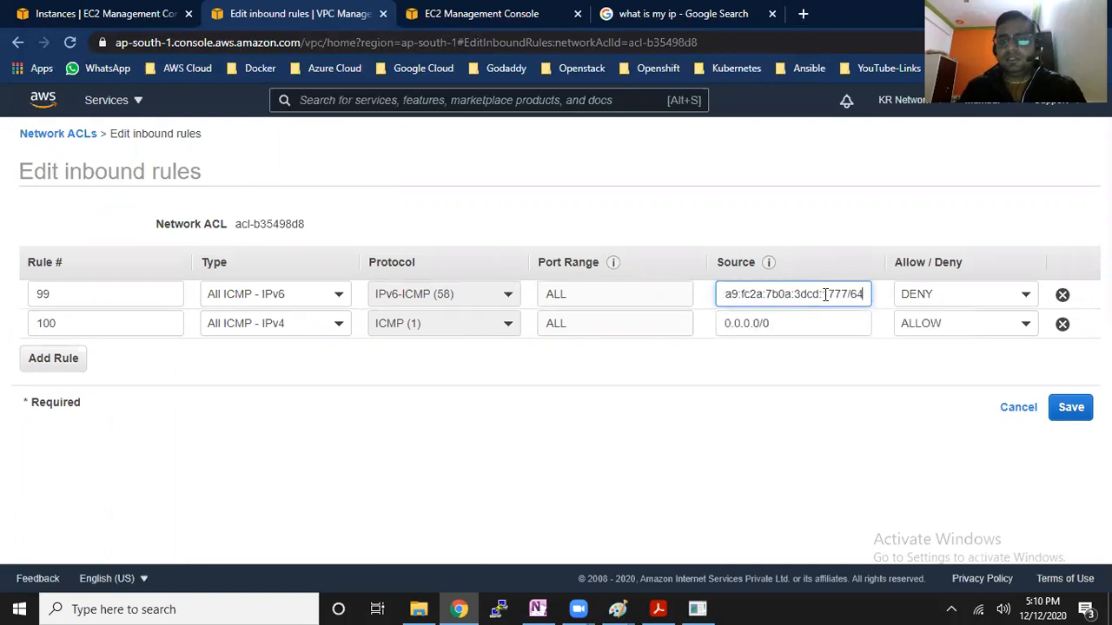
left_click(1073, 410)
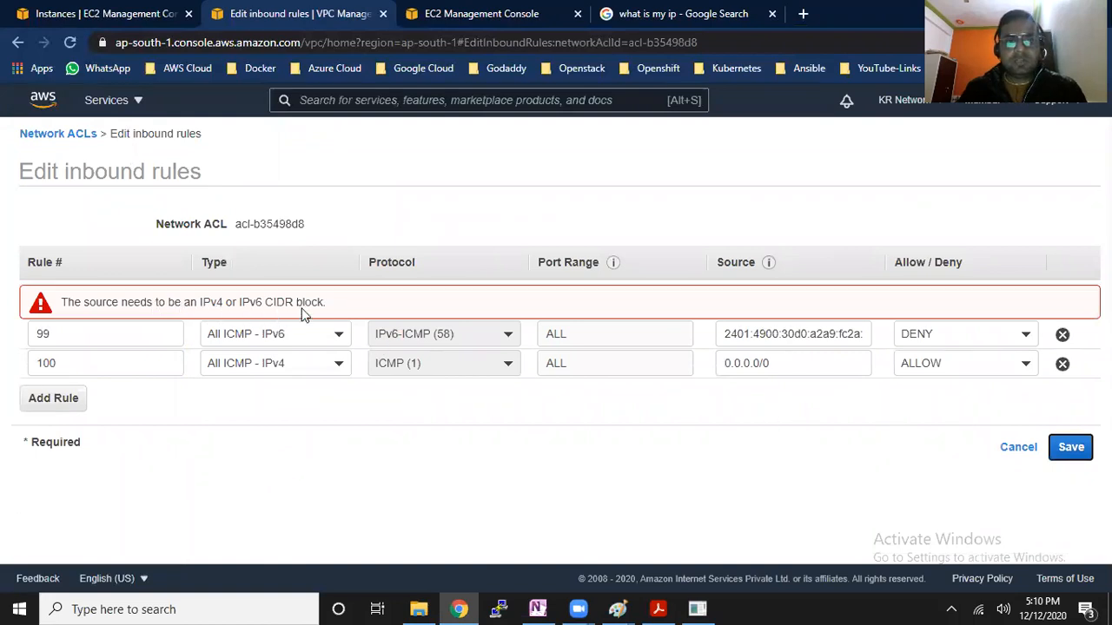
Remove the /64 prefix from rule 99's IPv6 source address and start entering a different ending
left_click(835, 338)
key("Right")
key("Right")
key("Right")
key("Right")
key("Right")
key("Right")
key("Right")
key("Right")
key("Right")
key("Right")
key("Right")
key("Right")
key("Right")
key("Right")
key("Right")
key("Right")
key("Right")
key("Right")
key("Right")
key("Right")
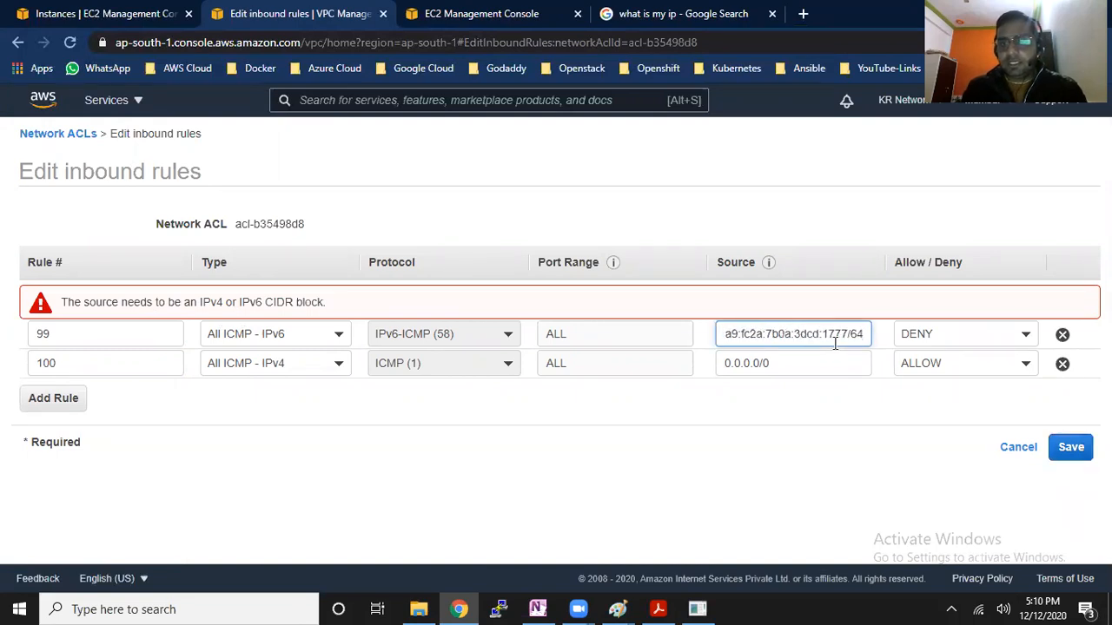
key("BackSpace")
key("BackSpace")
key("BackSpace")
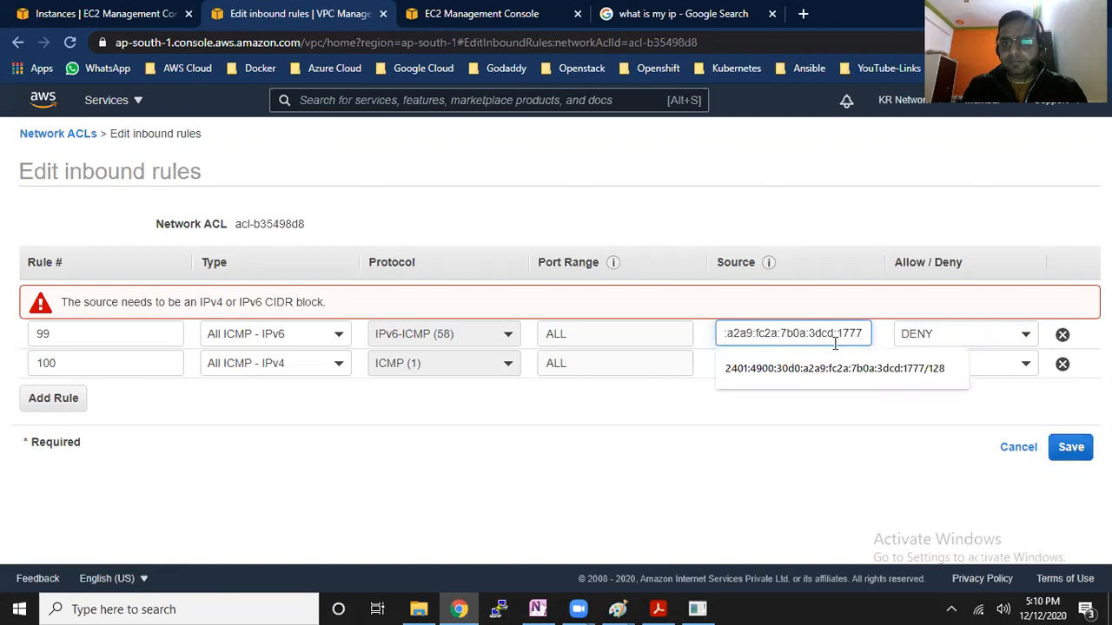
type("/")
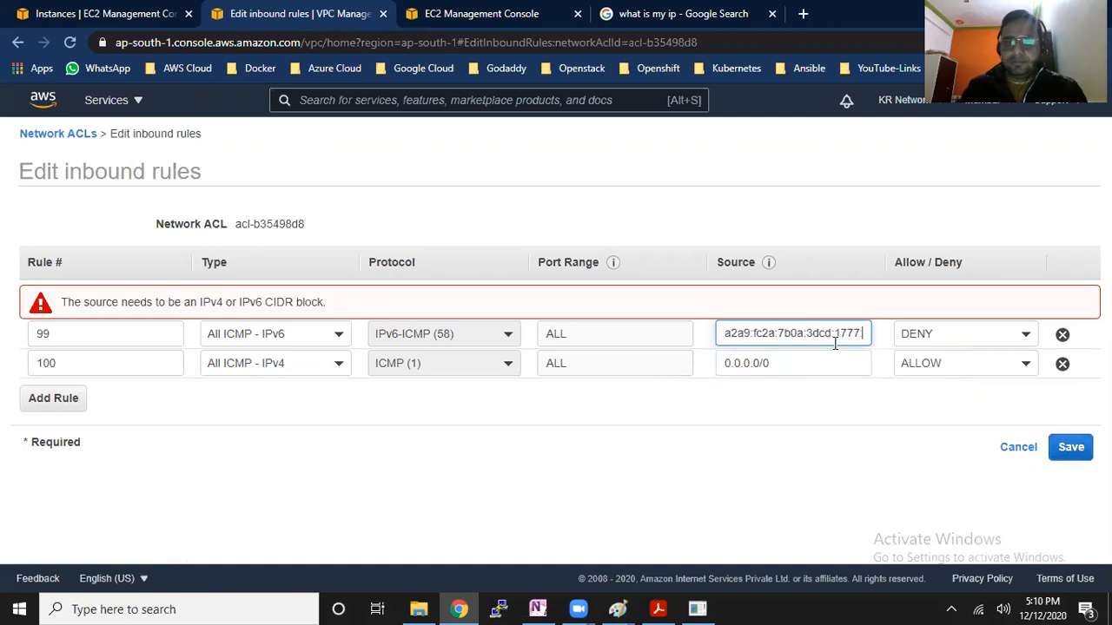
Add a blank inbound rule to the network ACL and append :: to its 0.0.0.0/0 source
left_click(43, 401)
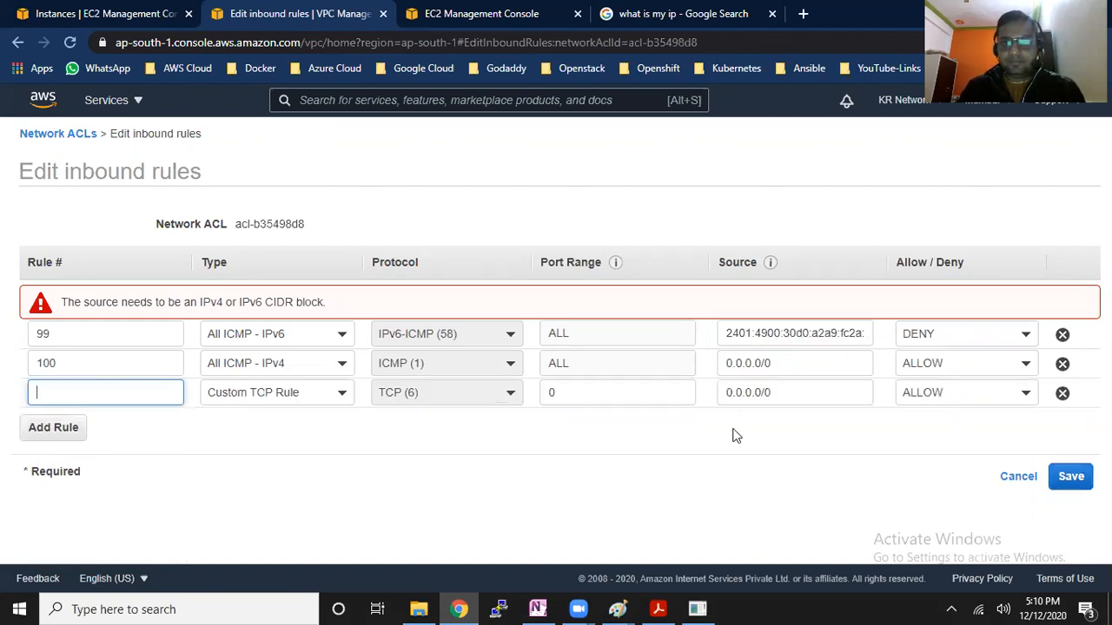
left_click(806, 393)
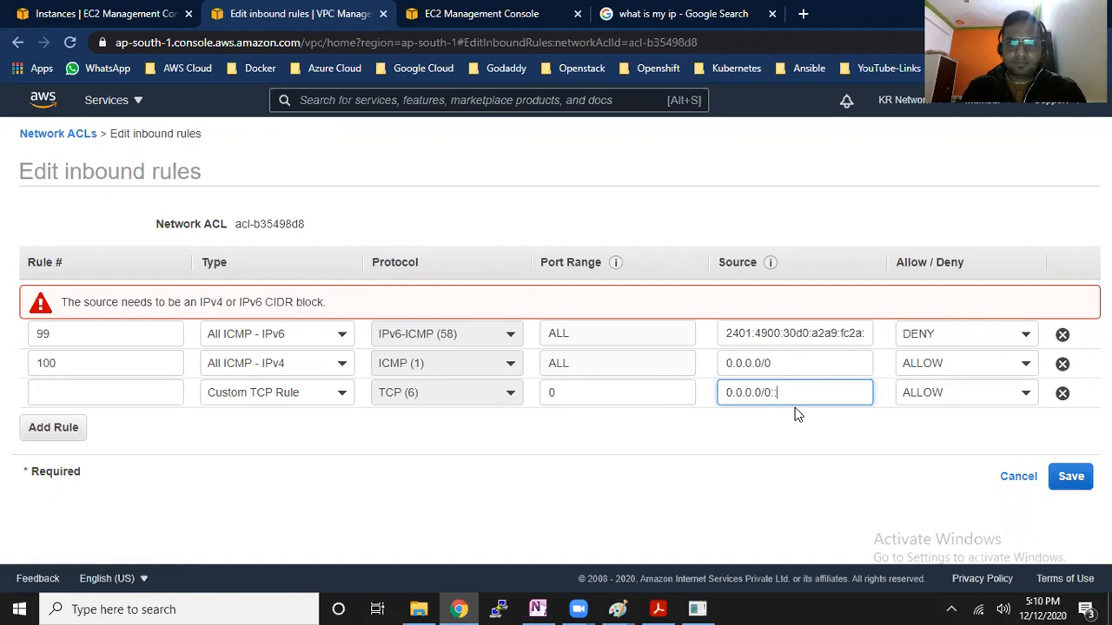
Open the default security group's inbound rules for editing, add a rule and view its source CIDR options for the IPv6 notation
left_click(502, 15)
scroll(507, 474, "down", 1)
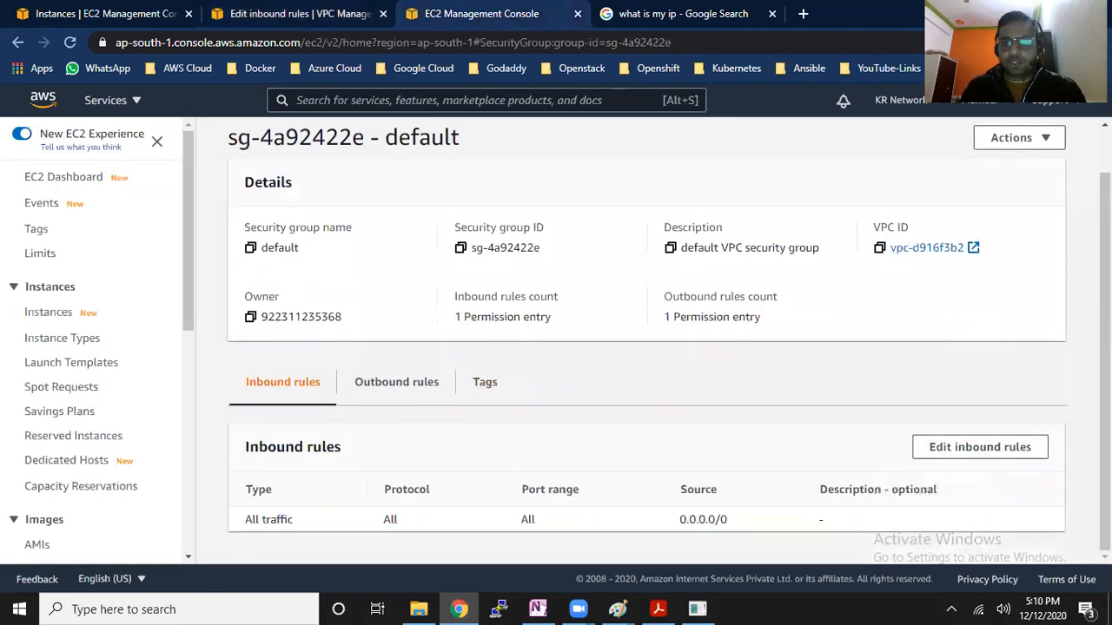
left_click(975, 447)
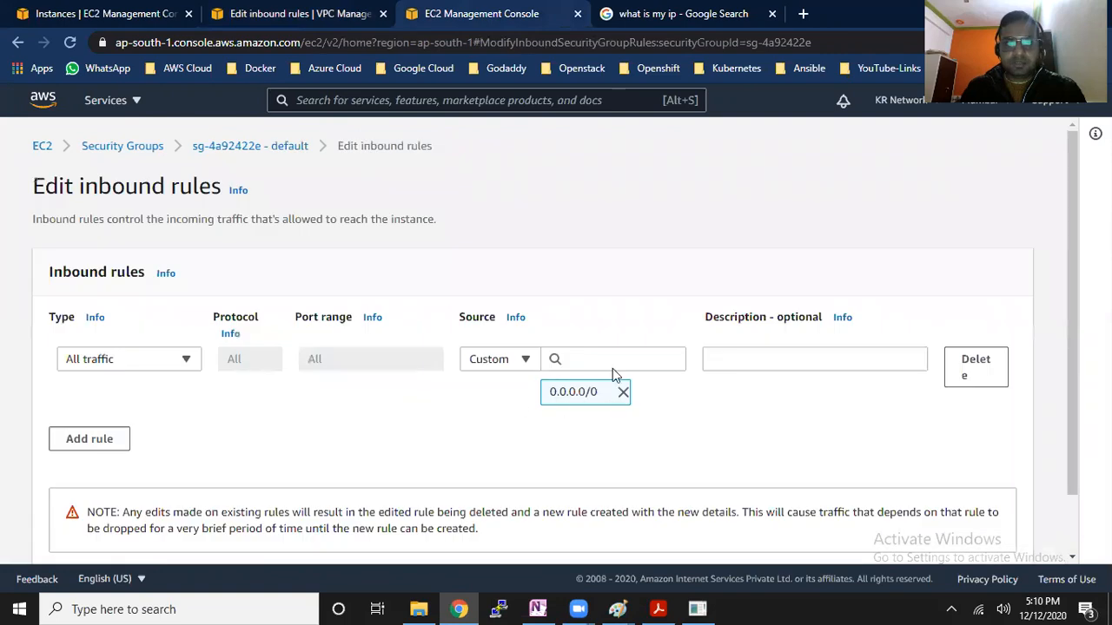
left_click(111, 445)
left_click(625, 427)
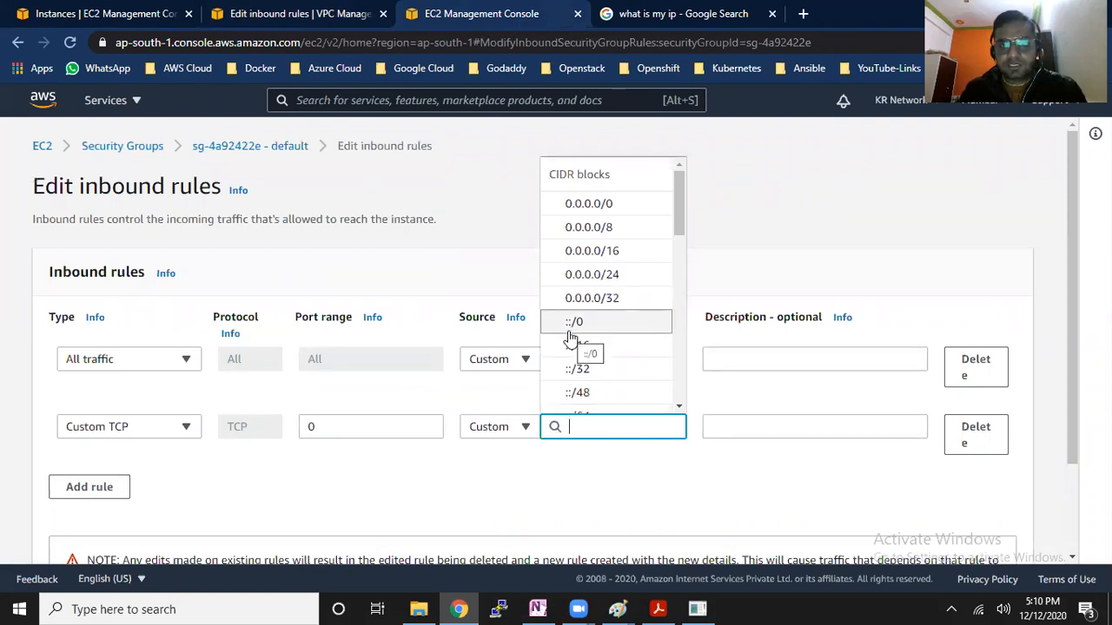
Append ::/0 to the IPv6 source of network ACL rule 99, and try to save after removing the blank third rule
left_click(259, 10)
type("::")
left_click(860, 334)
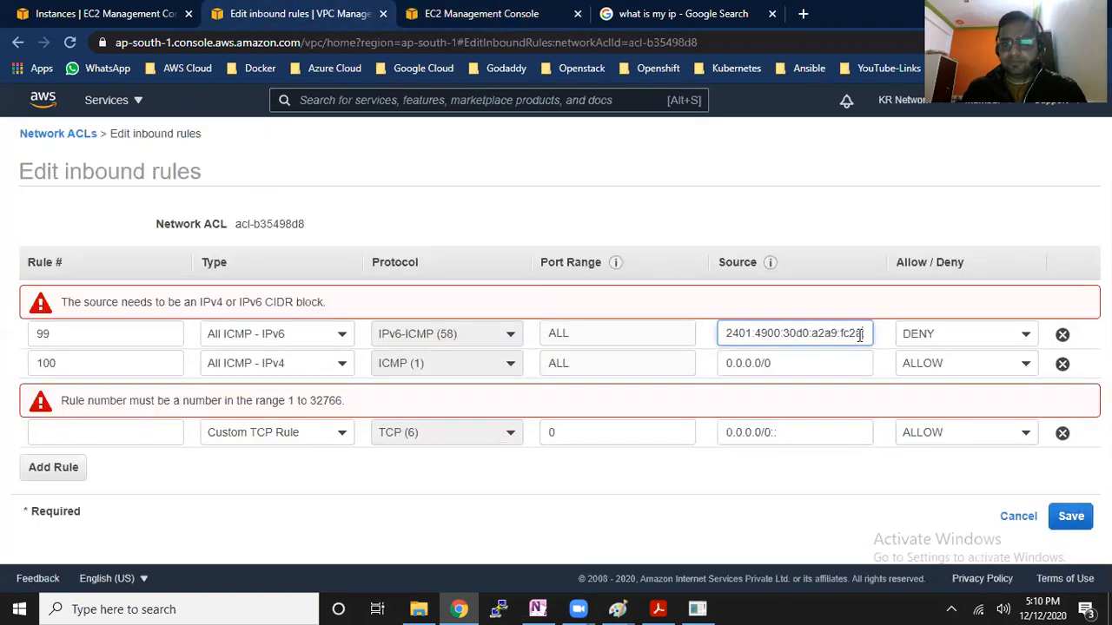
key("End")
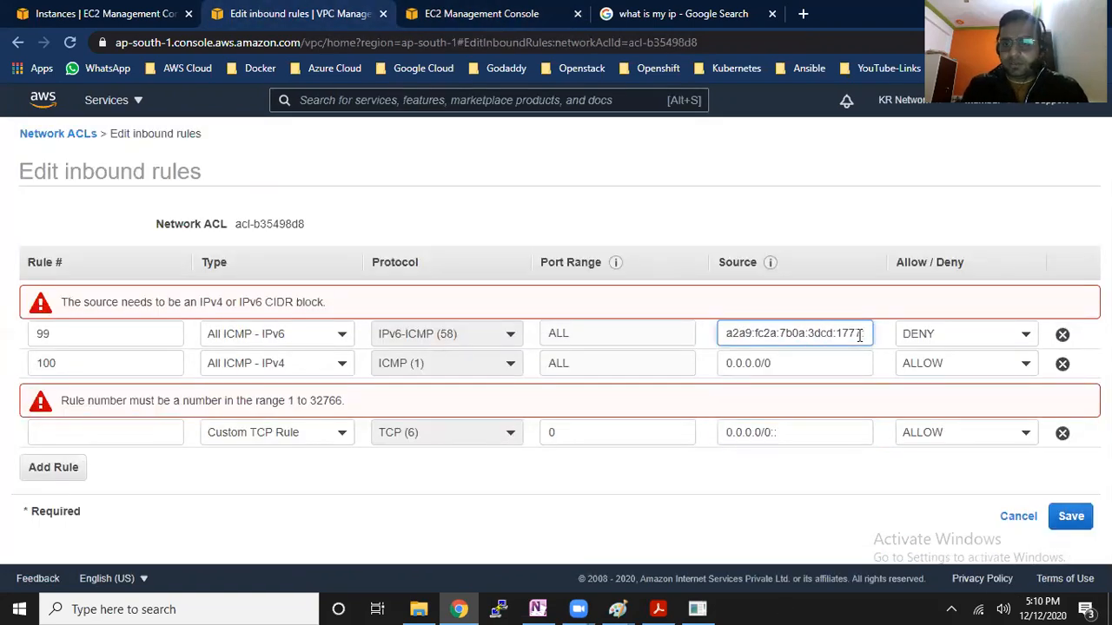
type("/")
key("BackSpace")
type("::")
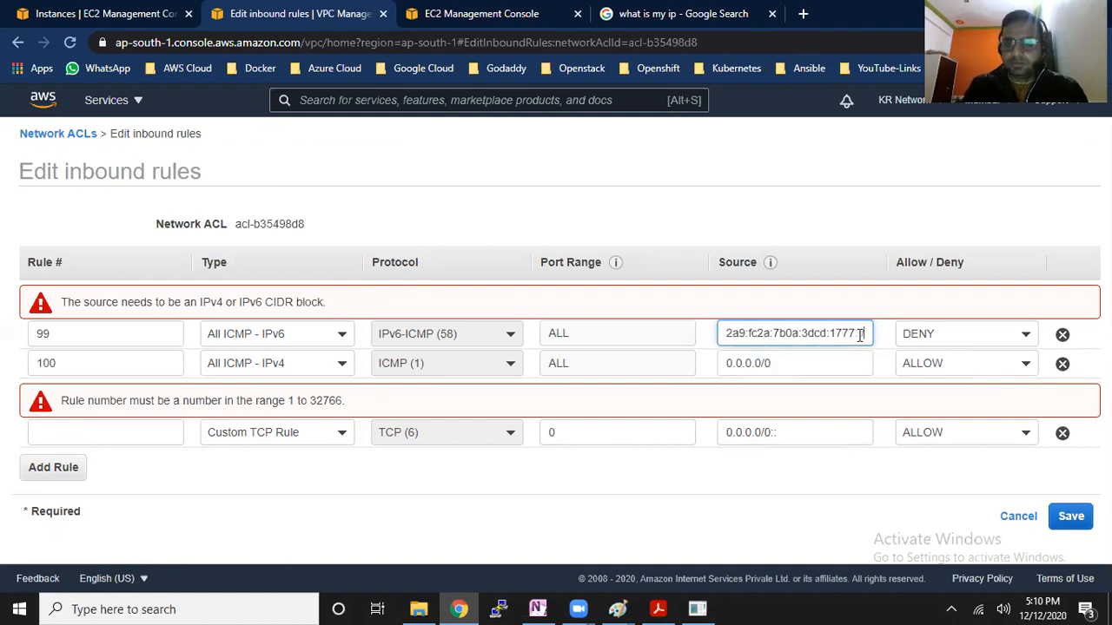
type("/0")
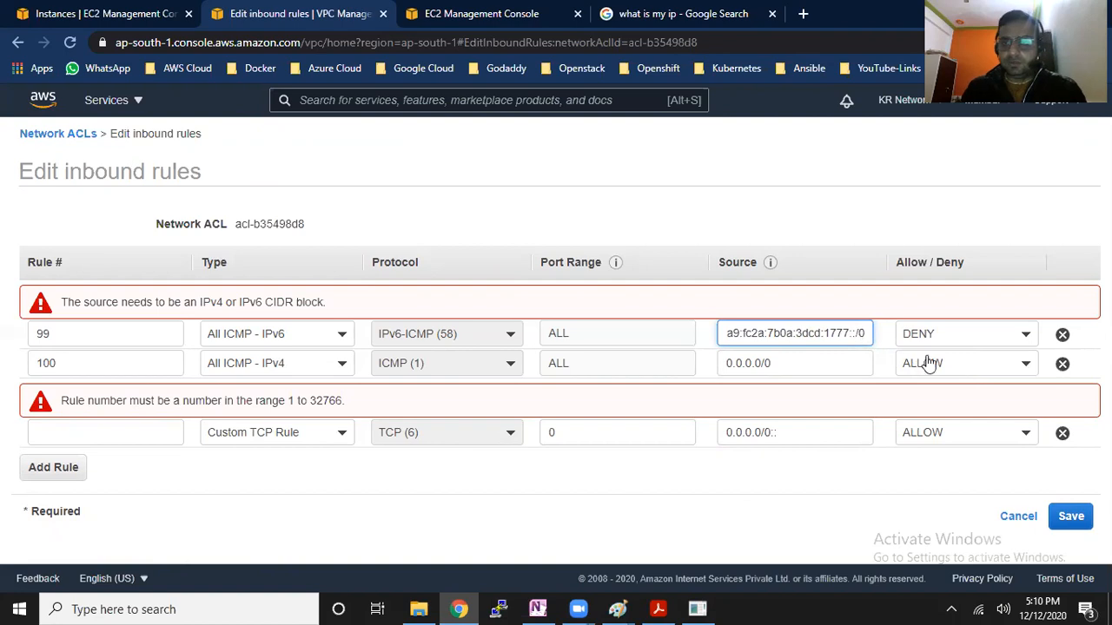
left_click(1062, 433)
left_click(1078, 452)
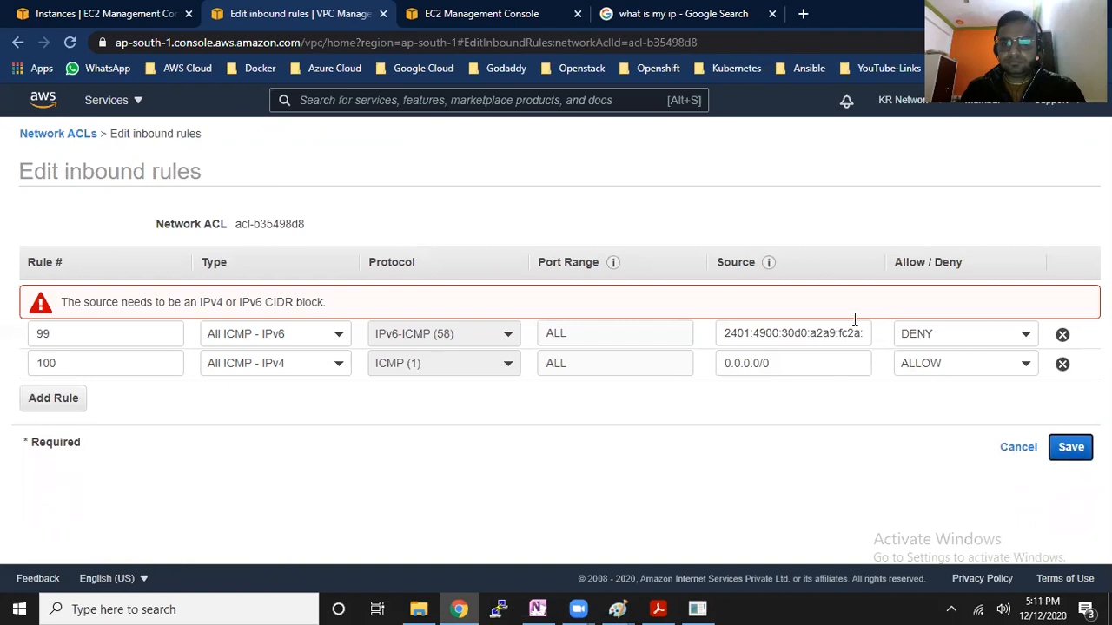
Change the prefix at the end of rule 99's IPv6 source address to /128 and check the address ending
left_click(832, 332)
key("Right")
key("Right")
key("Right")
key("Right")
key("Right")
key("Right")
key("Right")
key("Right")
key("Right")
key("Right")
key("Right")
key("Right")
key("Right")
key("Right")
key("Right")
key("Right")
key("Right")
key("Right")
key("Right")
key("Right")
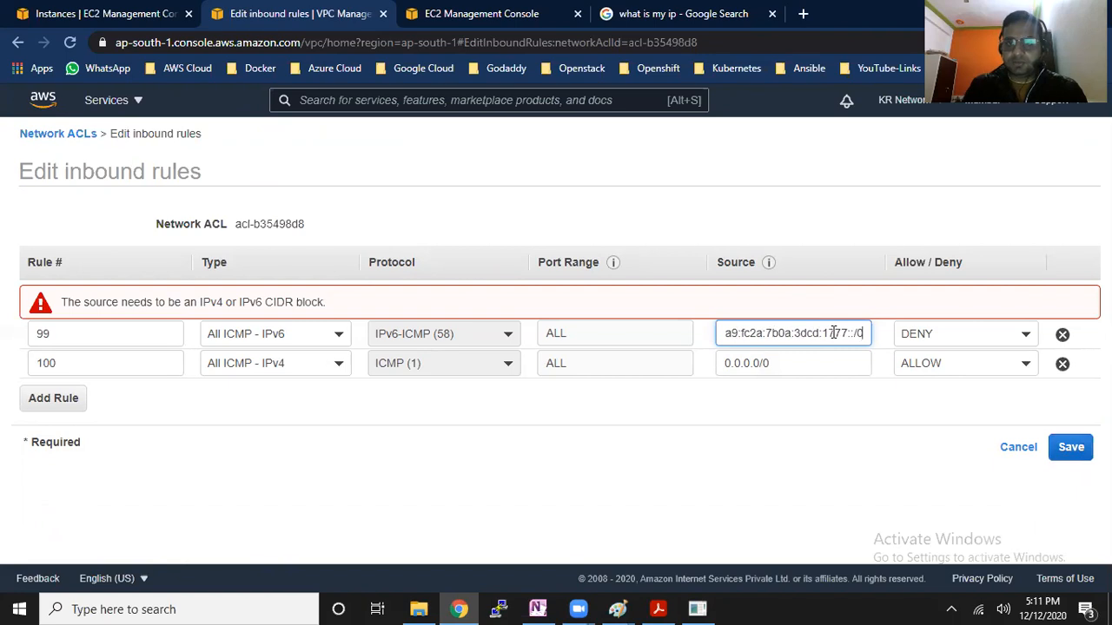
key("BackSpace")
type("128")
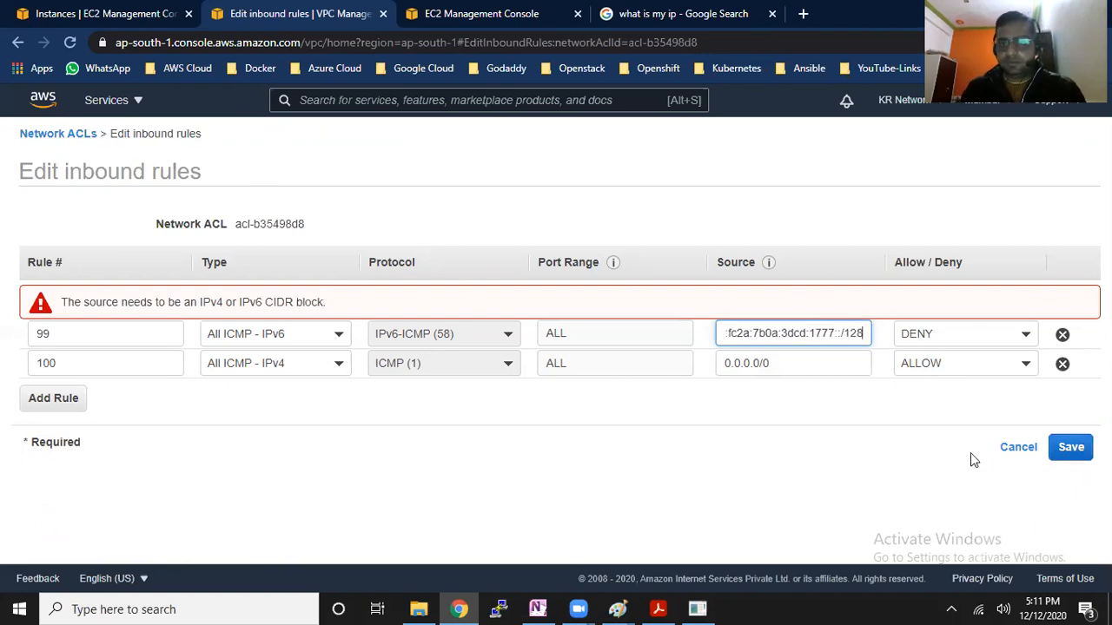
left_click(887, 469)
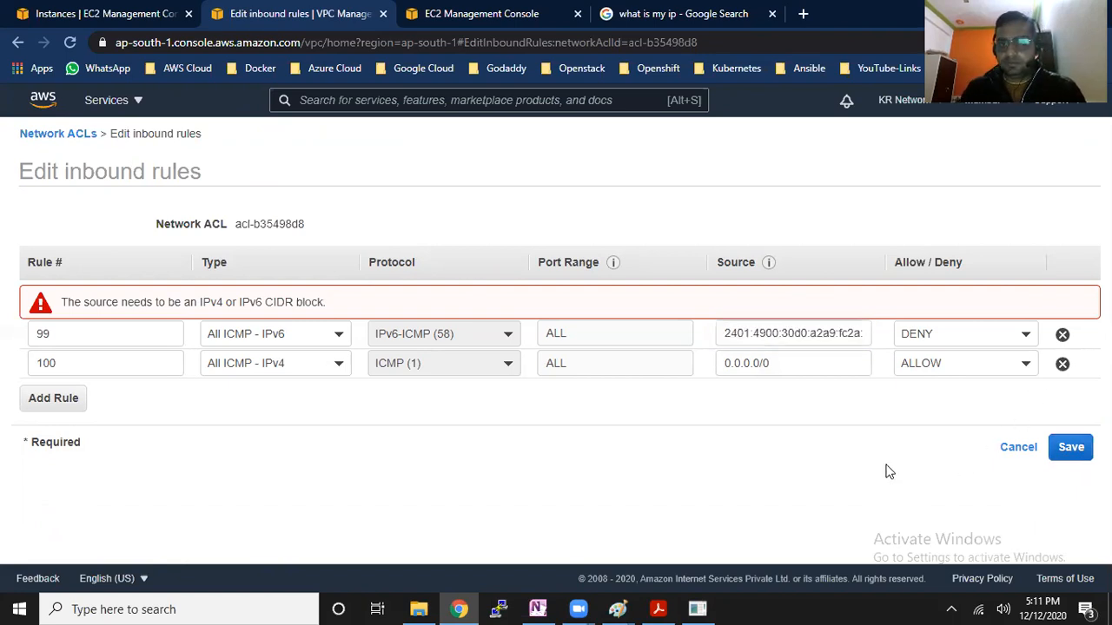
left_click(783, 333)
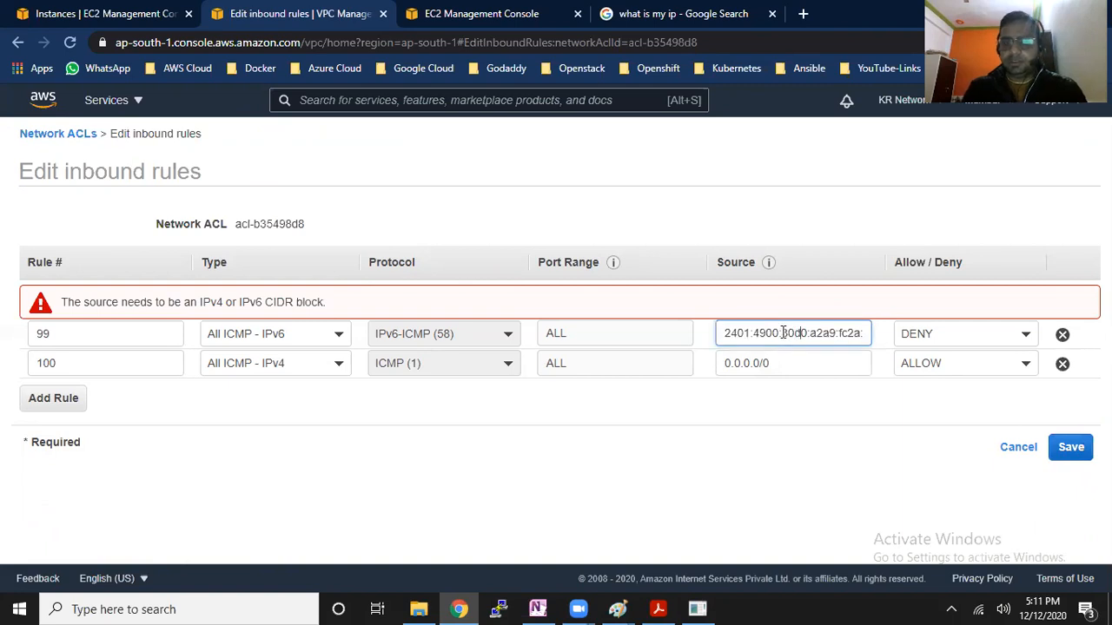
key("Right")
key("Right")
key("Right")
key("Right")
key("Right")
key("Right")
key("Right")
key("Right")
key("Right")
key("Right")
key("Right")
key("Right")
key("Right")
key("Right")
key("Right")
key("Right")
key("Right")
key("Right")
key("Right")
key("Right")
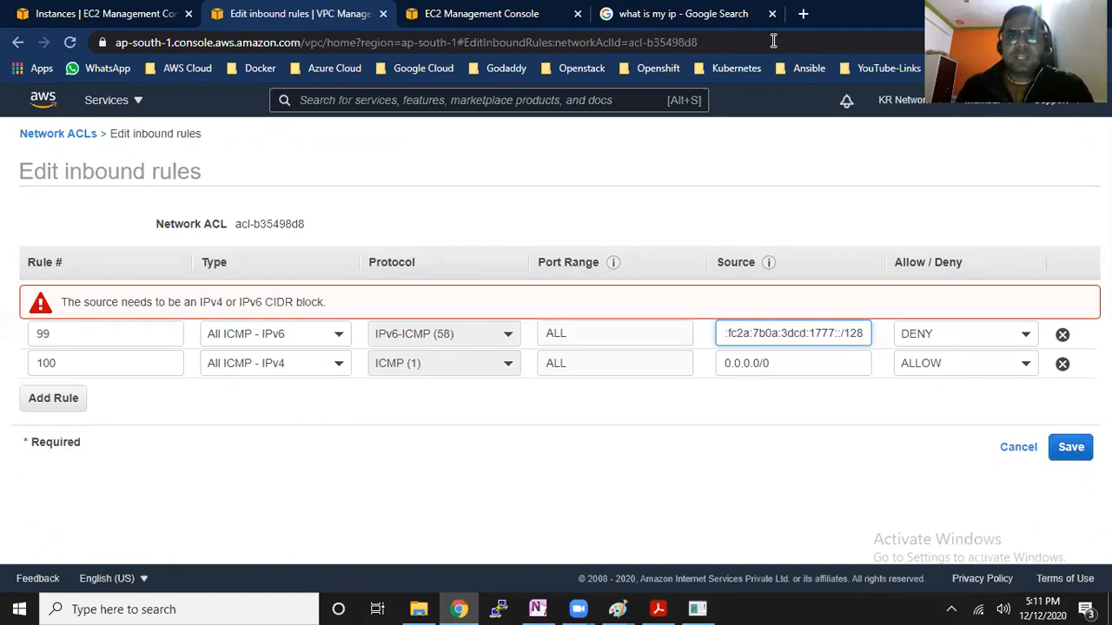
Compare rule 99's source with the public IP address in the Google results, and capture a screen region to the clipboard
left_click(695, 14)
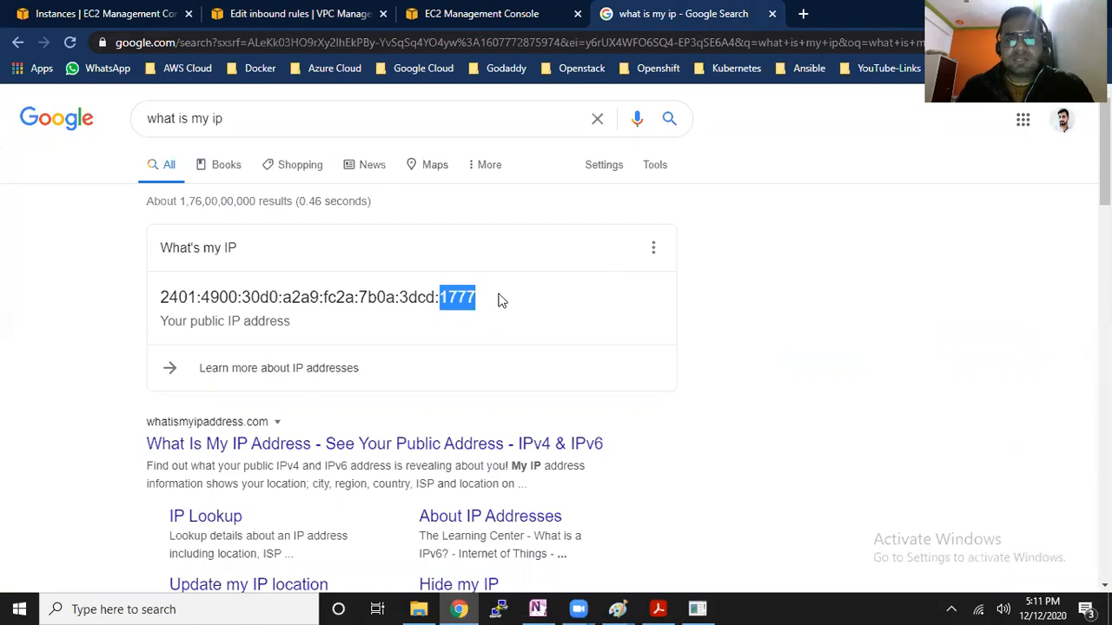
left_click(272, 11)
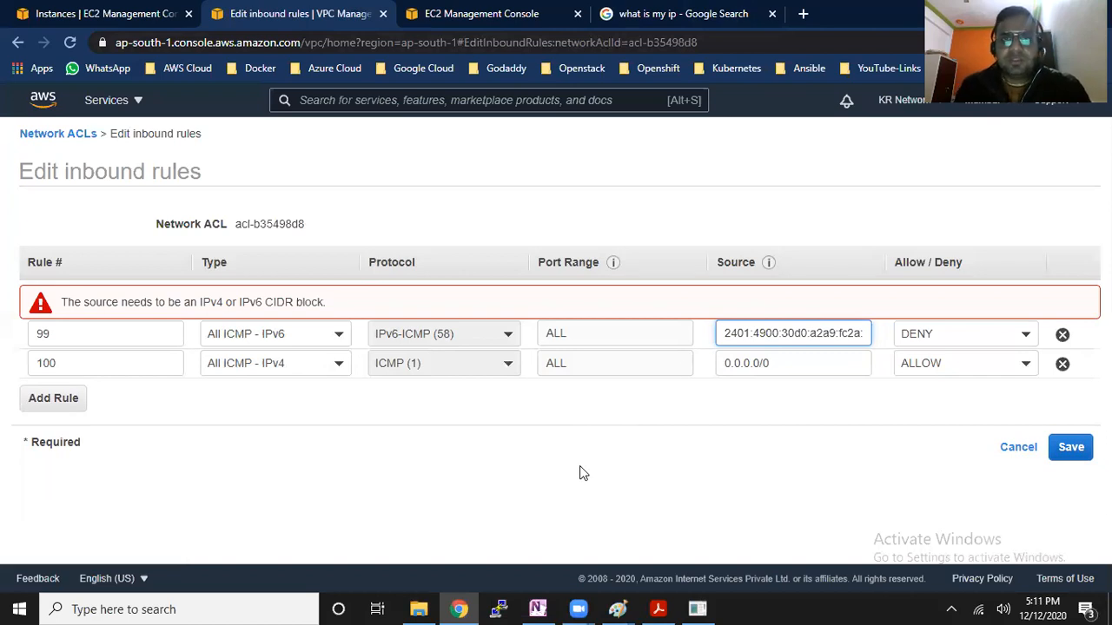
left_click(640, 14)
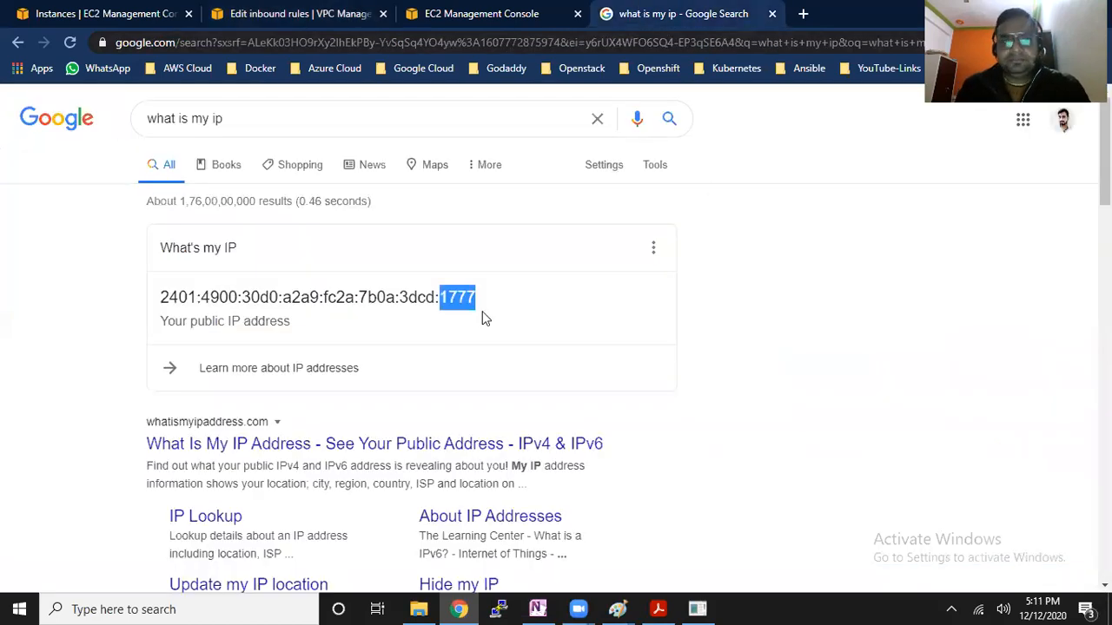
left_click(445, 298)
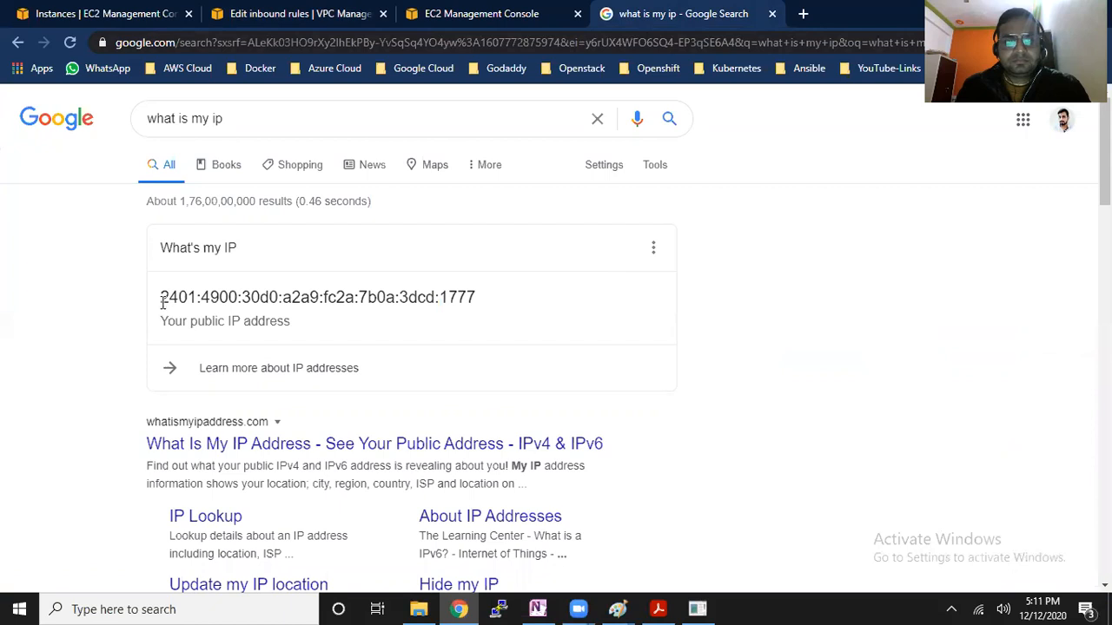
left_click_drag(162, 297, 404, 297)
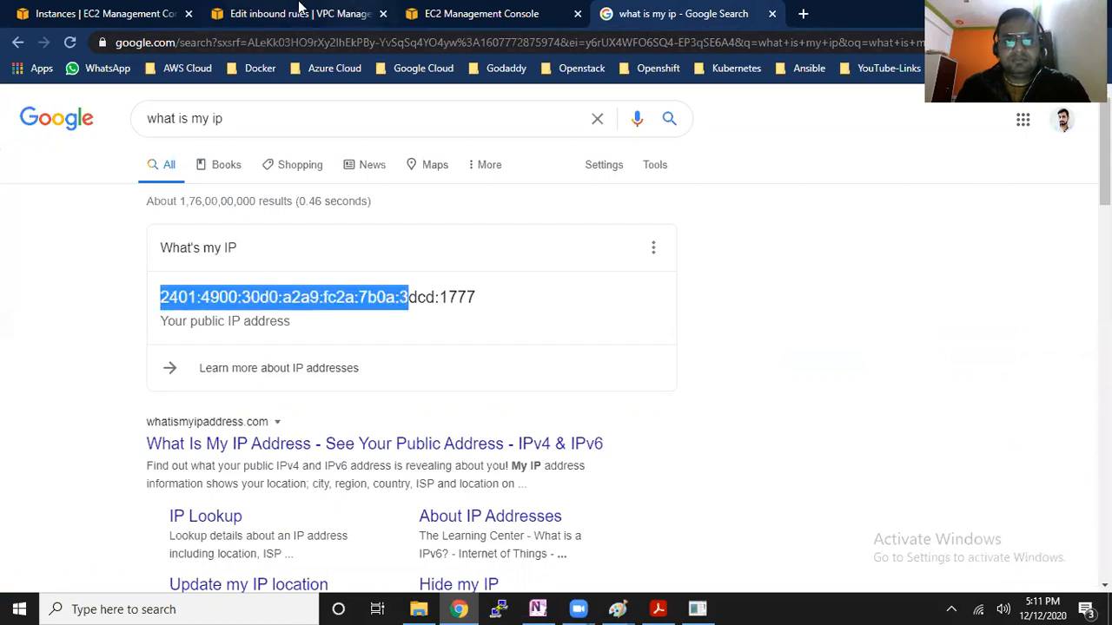
left_click(293, 13)
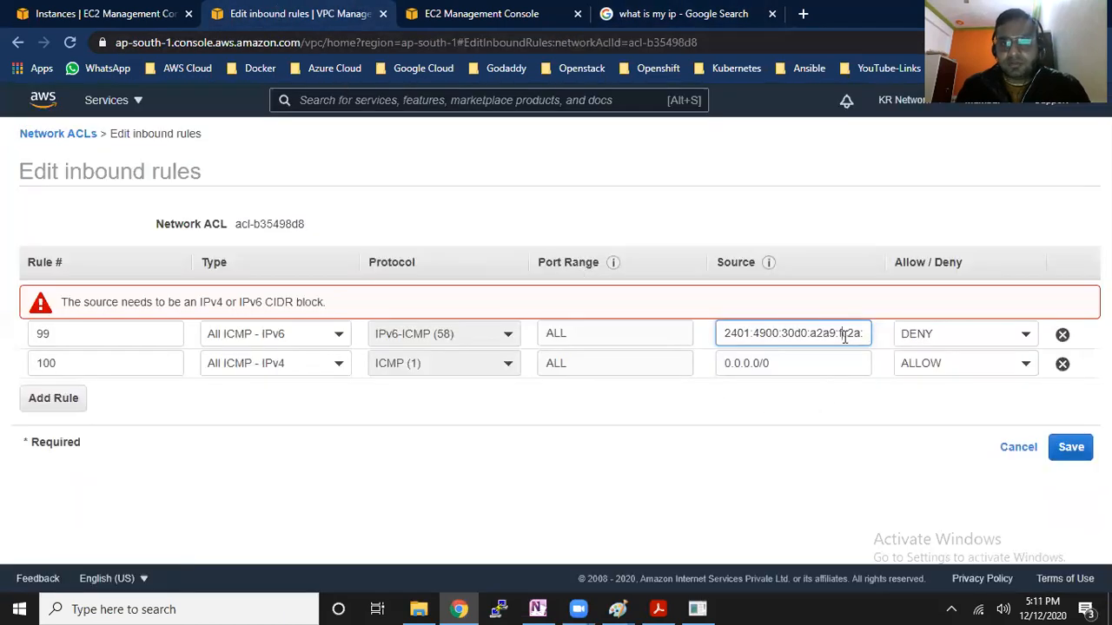
key("Print")
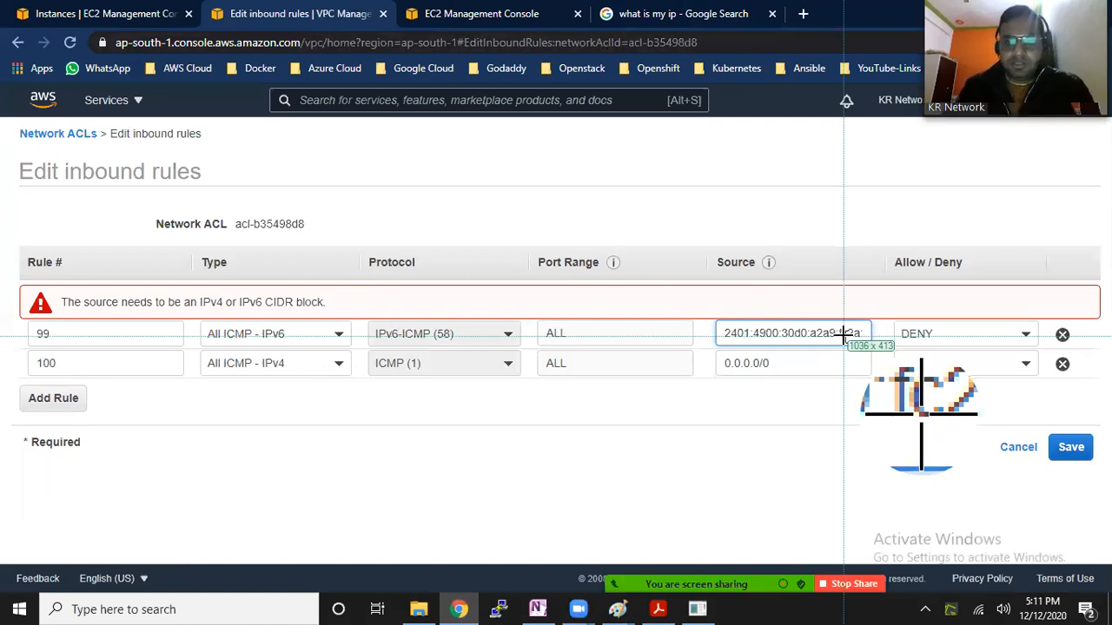
left_click_drag(683, 261, 704, 298)
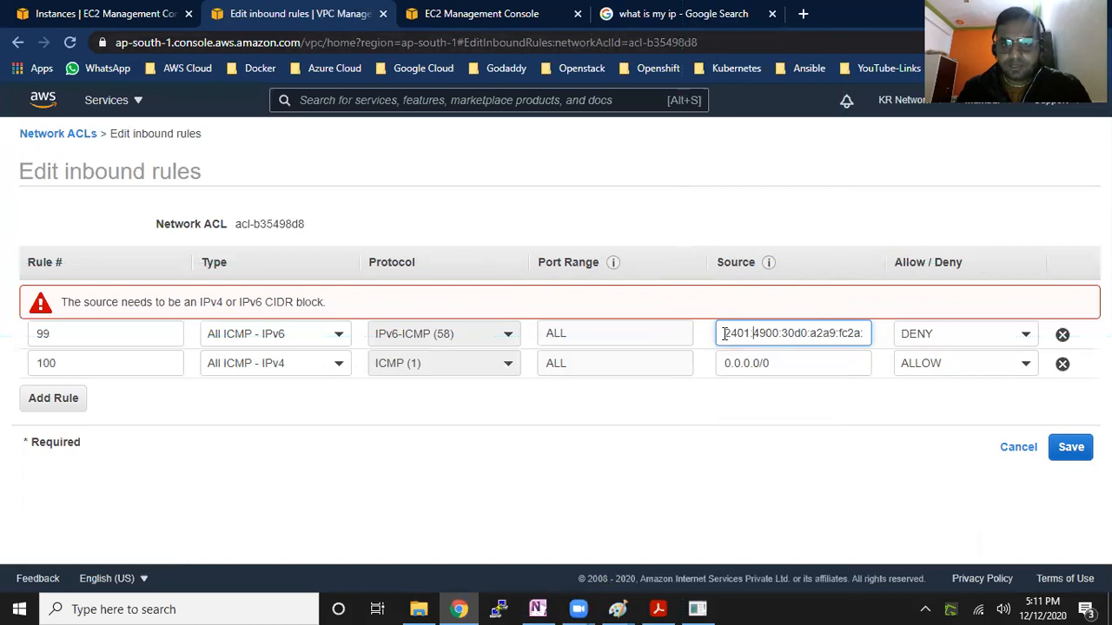
Replace rule 99's source with the IPv4 block 110.235.233.13/32 and save the inbound rules
key("ctrl+a")
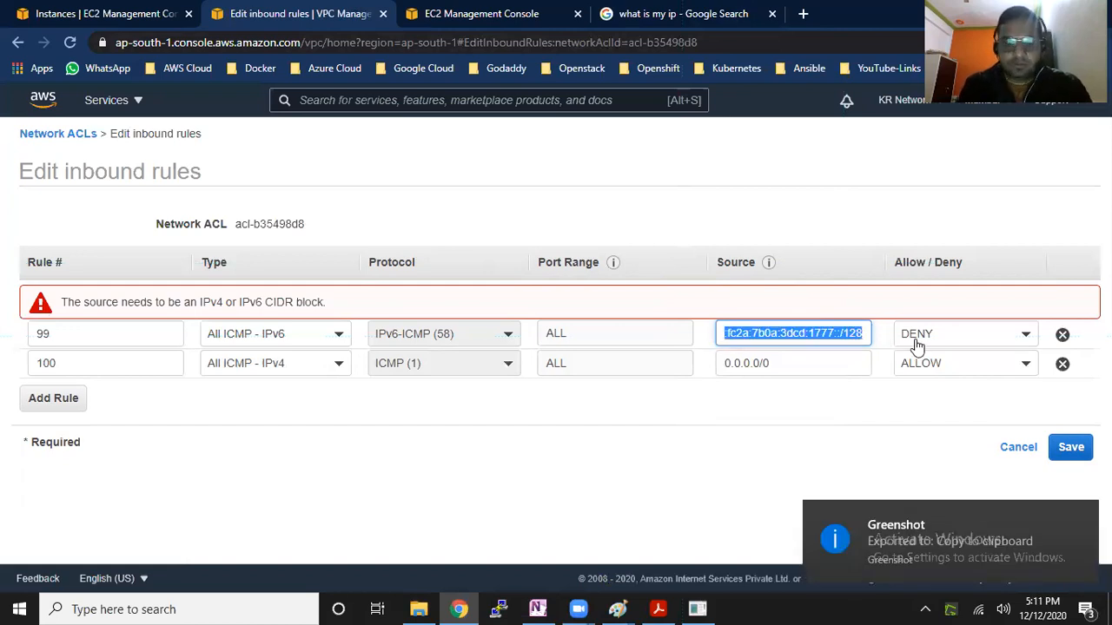
key("BackSpace")
type("110.235.233.13/32")
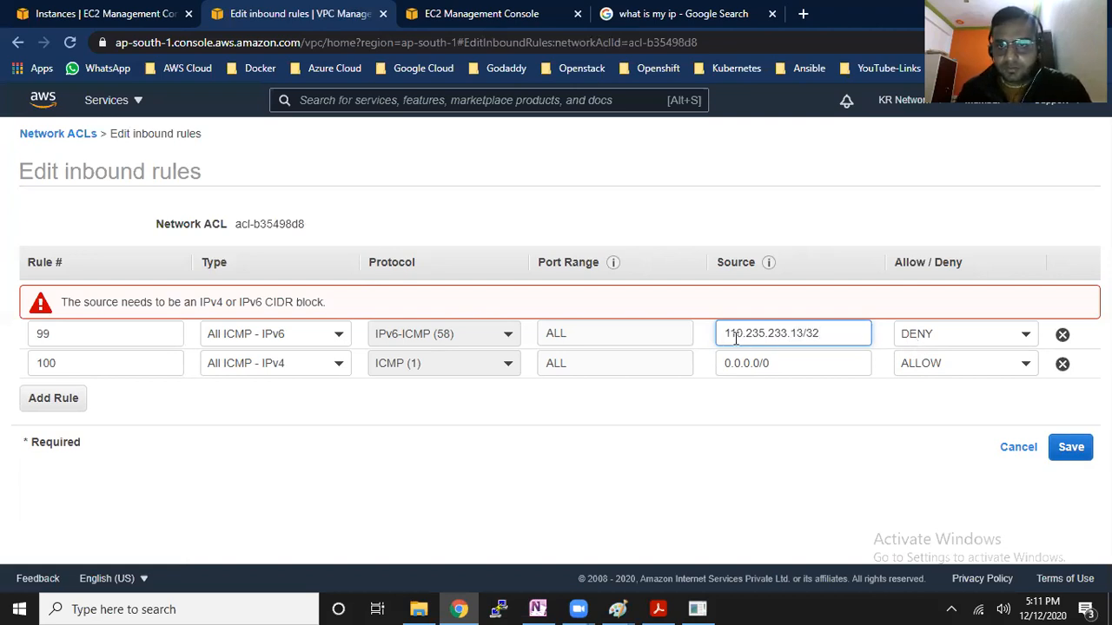
left_click_drag(772, 339, 800, 338)
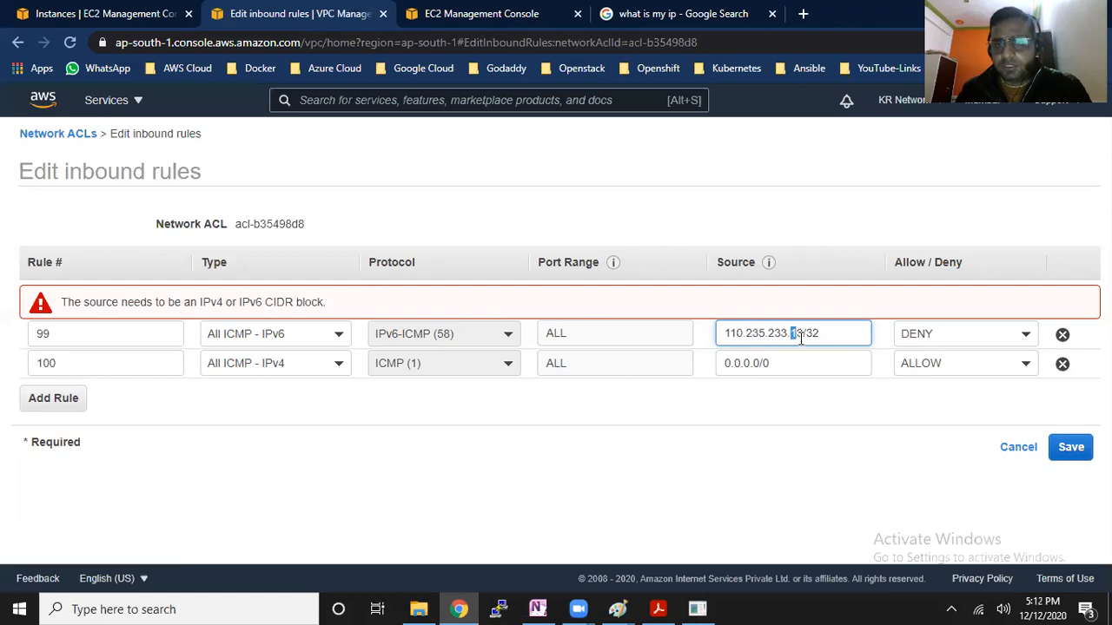
left_click(778, 432)
left_click(1077, 408)
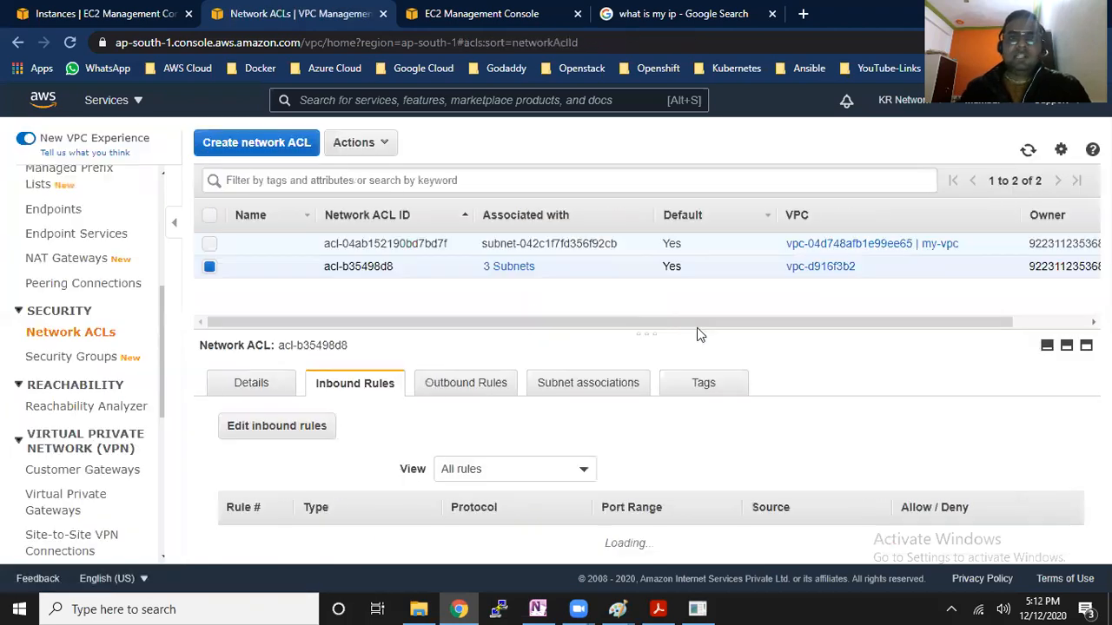
Reload the EC2 Instances page, select the running Server-1 and copy its public IPv4 address
left_click(113, 13)
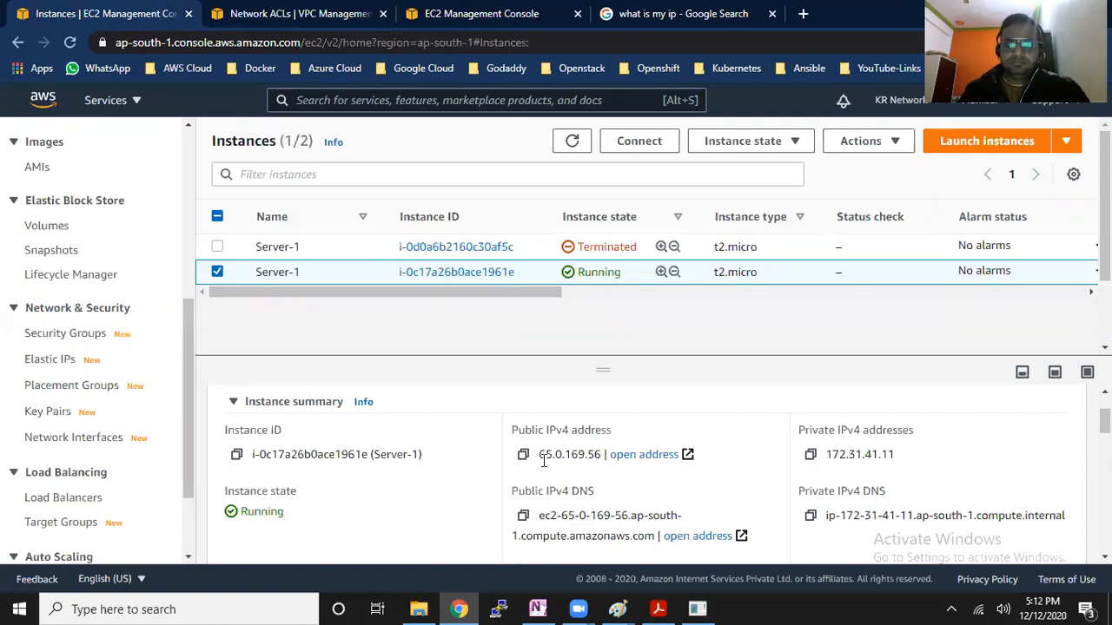
left_click(70, 44)
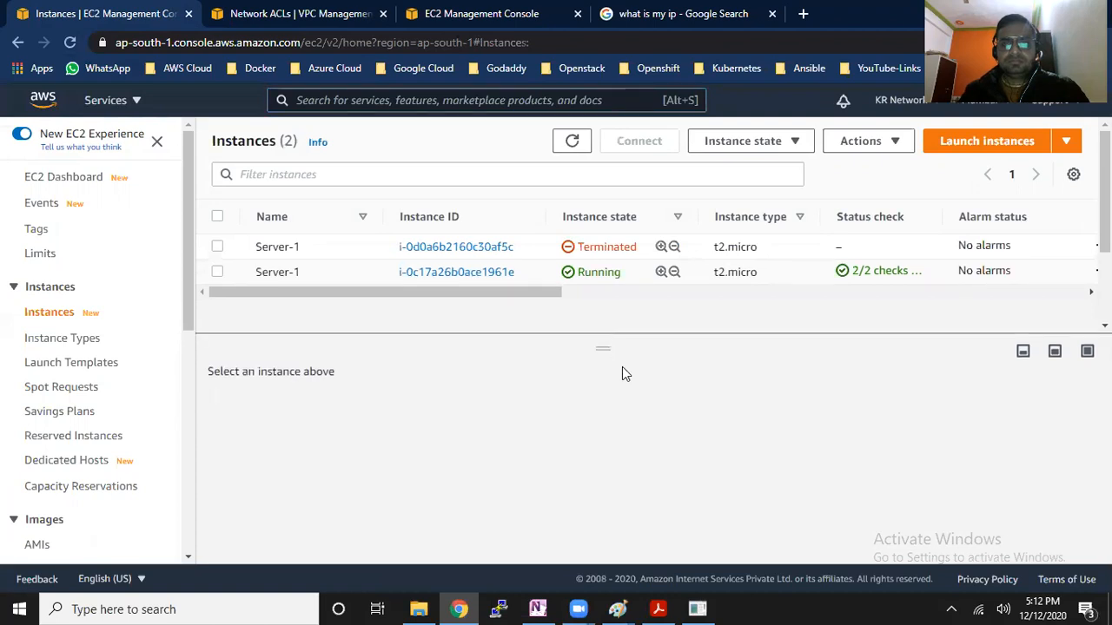
left_click(645, 275)
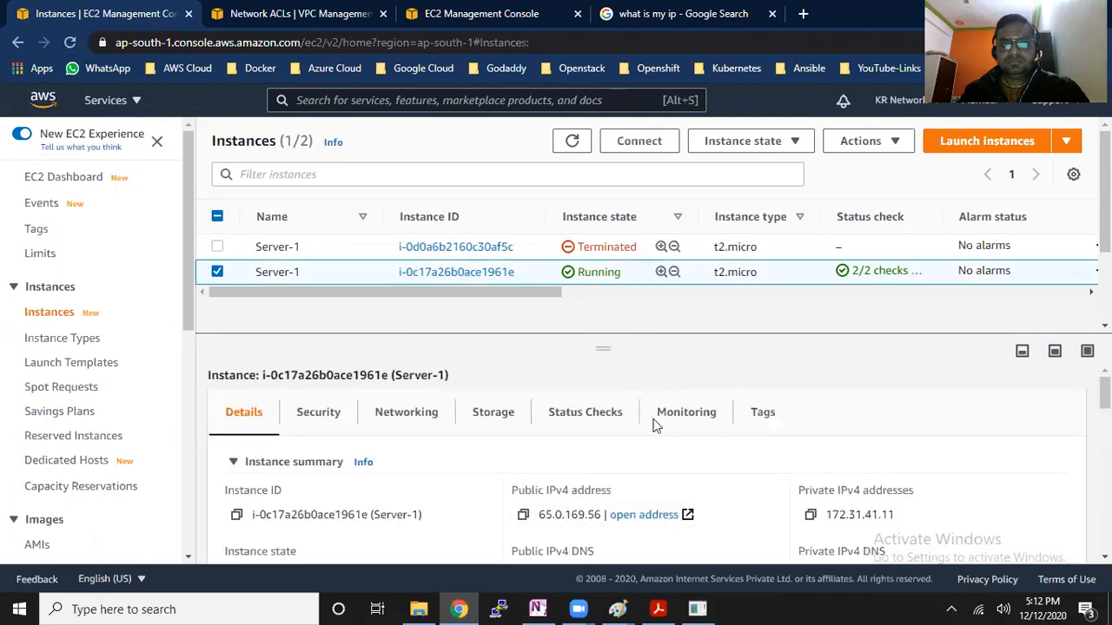
left_click(524, 519)
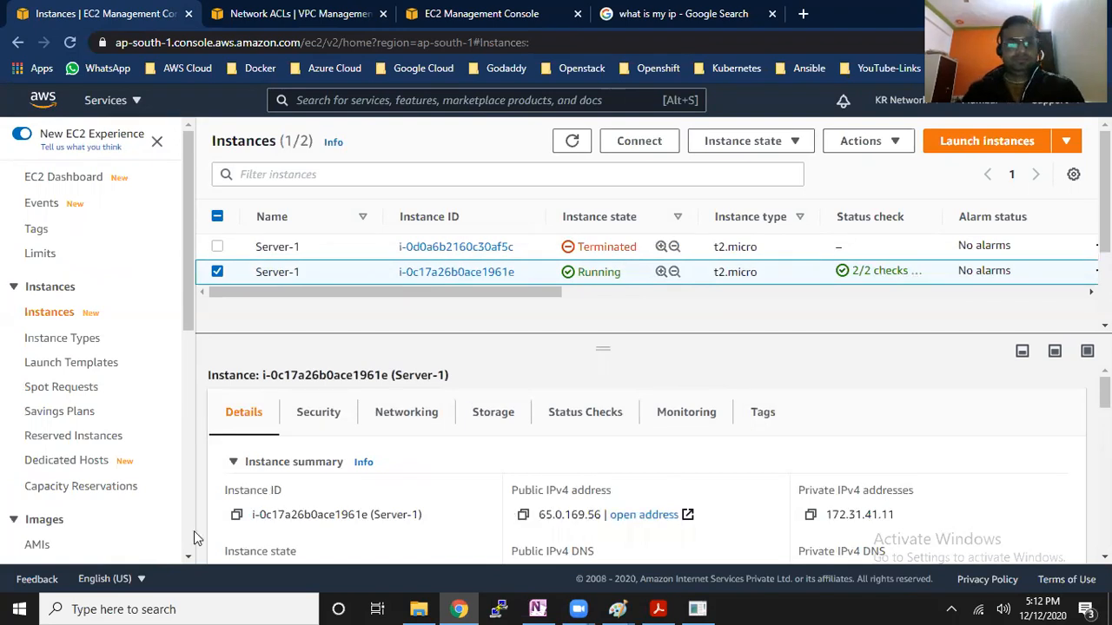
Ping 65.0.169.56 from Windows with the IPv4-source deny rule in place, and close the ping window
key("super+r")
left_click(137, 557)
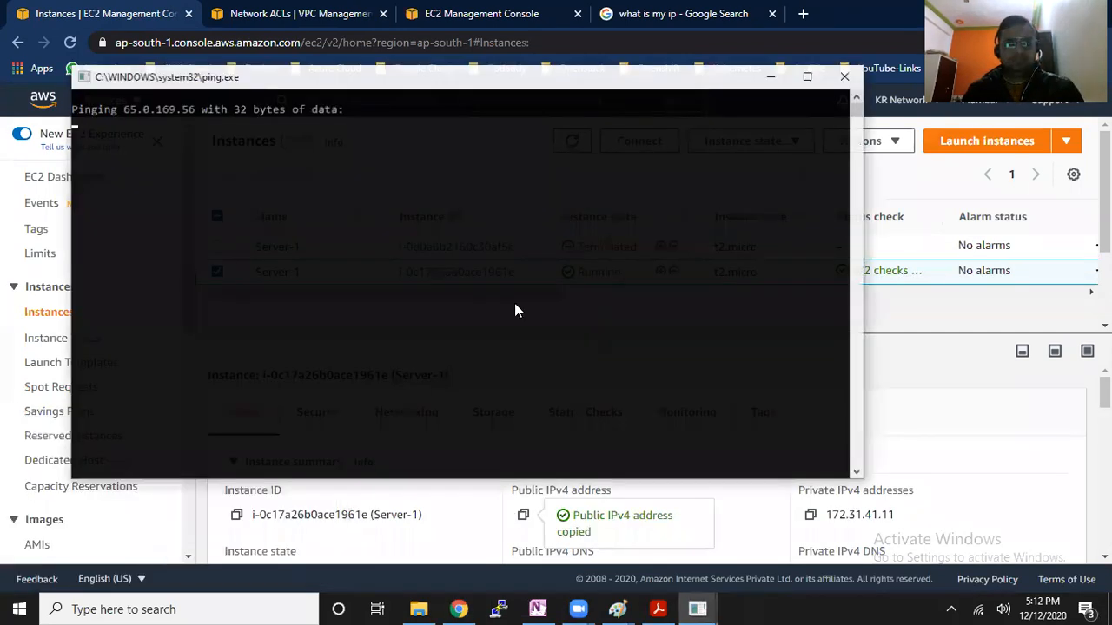
left_click(846, 77)
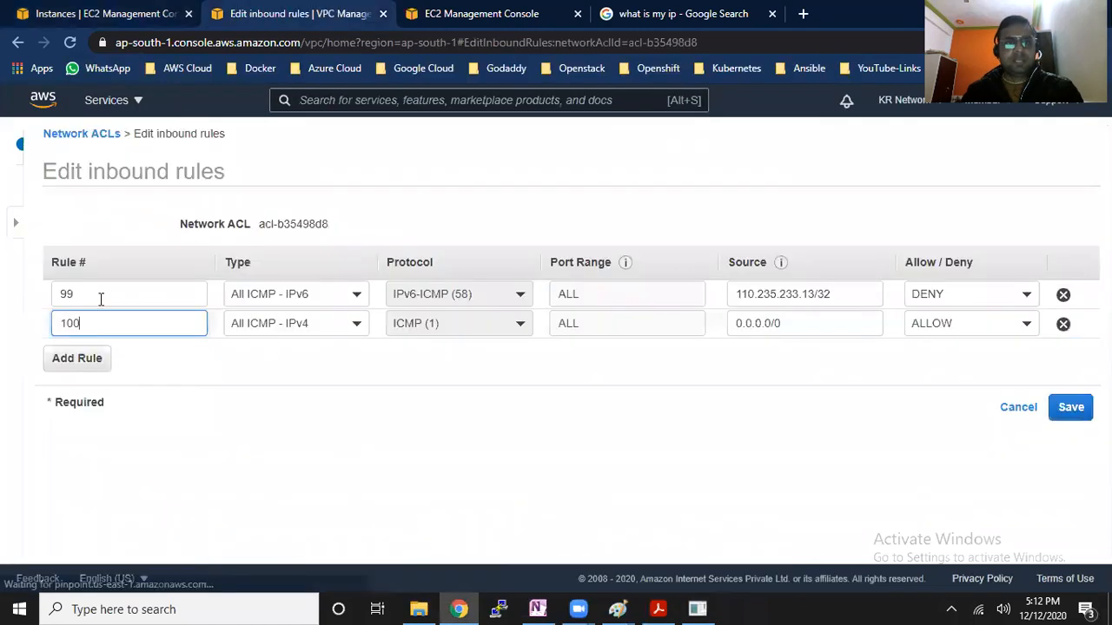
Reopen the network ACL's inbound rules for editing, set the ICMP deny rule's number to 101 and save
left_click_drag(48, 294, 3, 287)
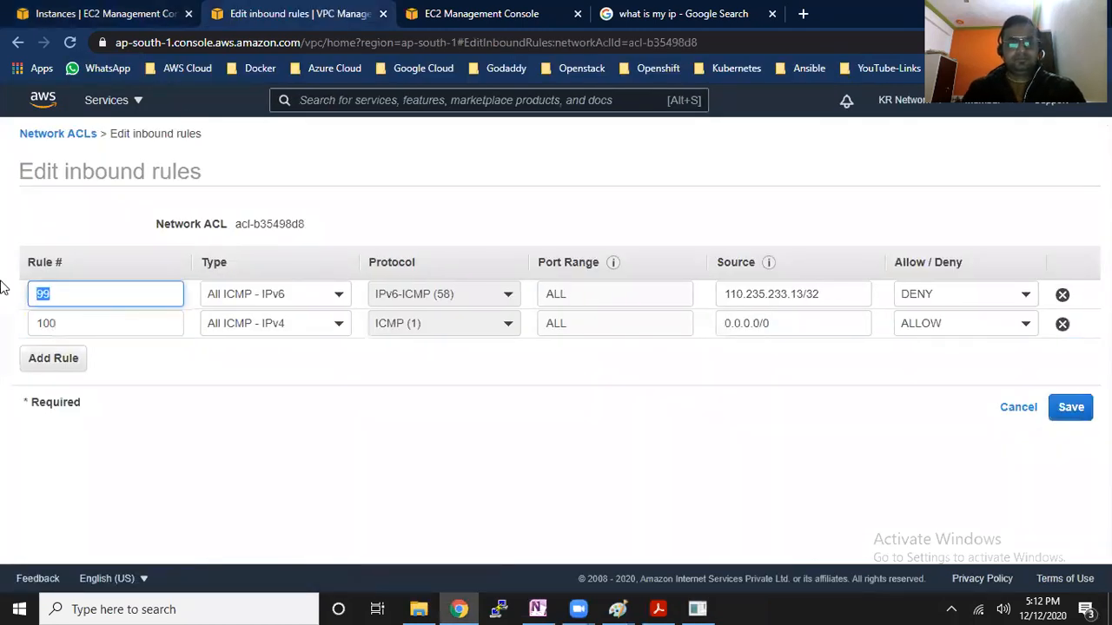
type("101")
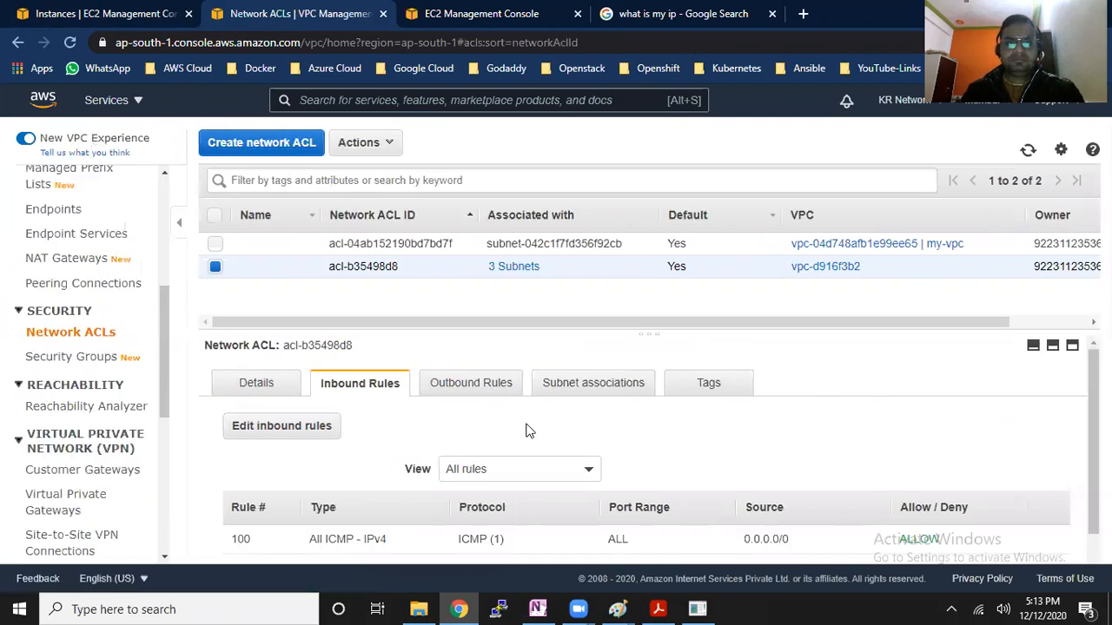
Change the inbound deny rule 101 of acl-b35498d8 to type All ICMP - IPv4, renumber it 99 and save
scroll(608, 469, "down", 1)
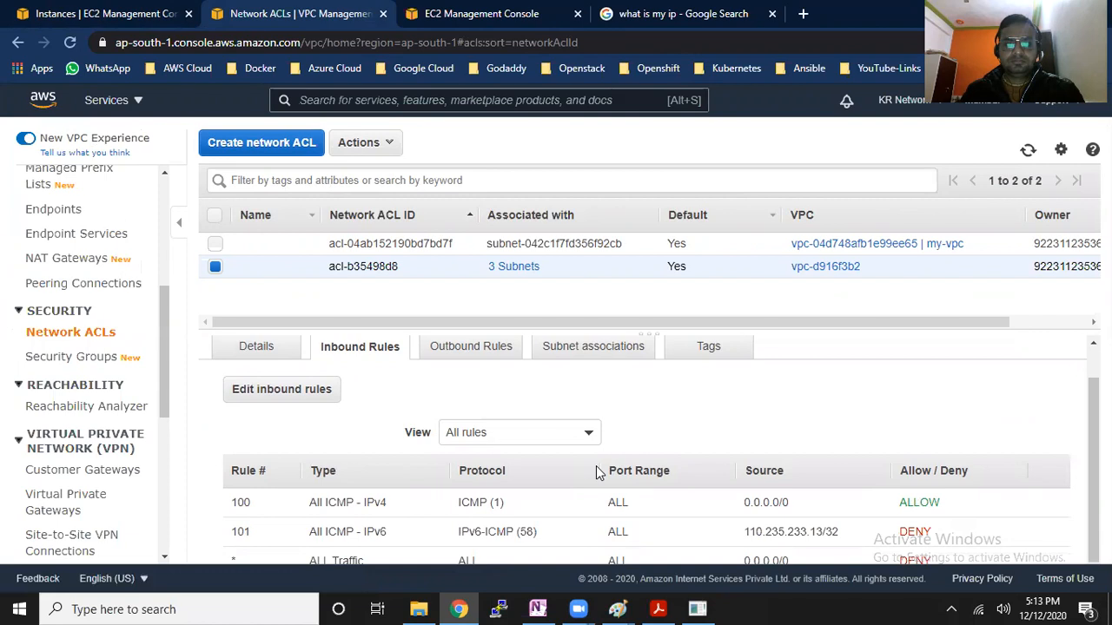
left_click(1028, 151)
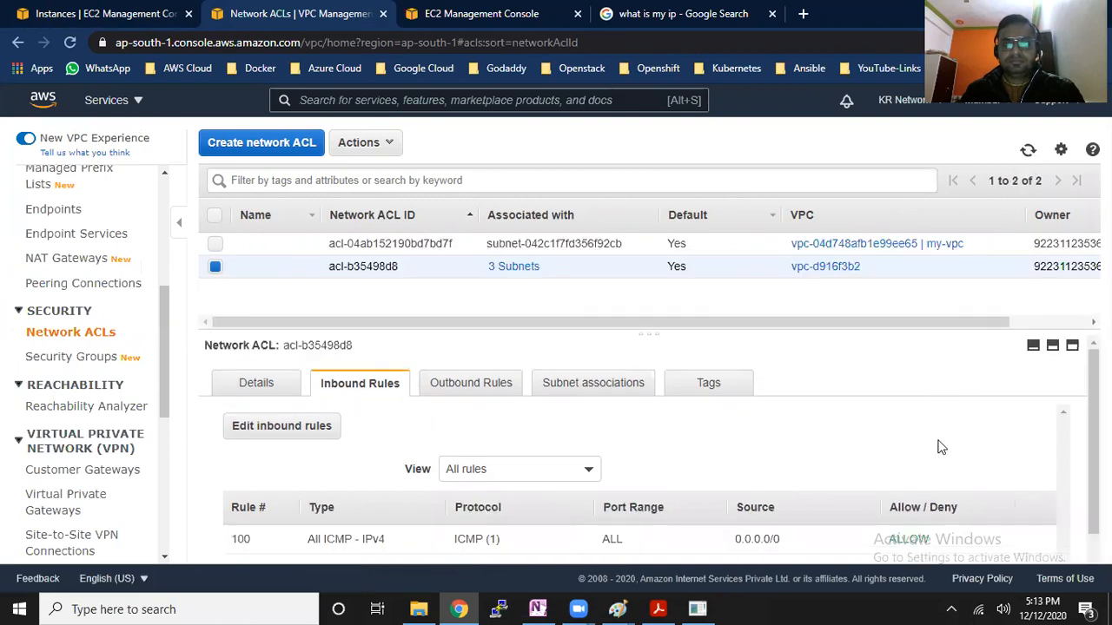
scroll(1093, 443, "down", 1)
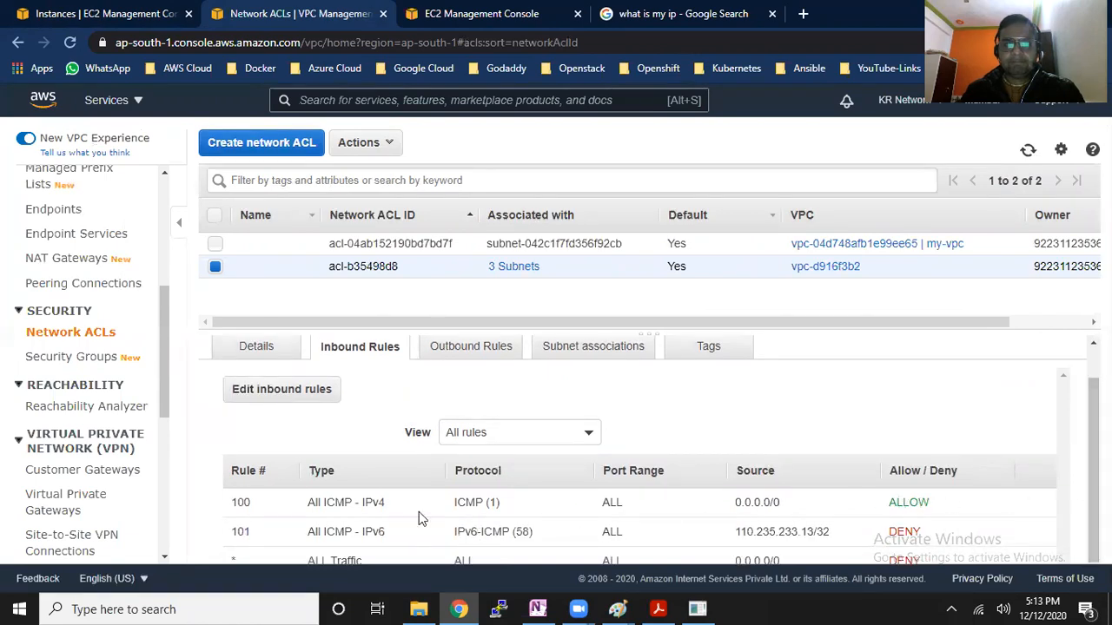
left_click(298, 389)
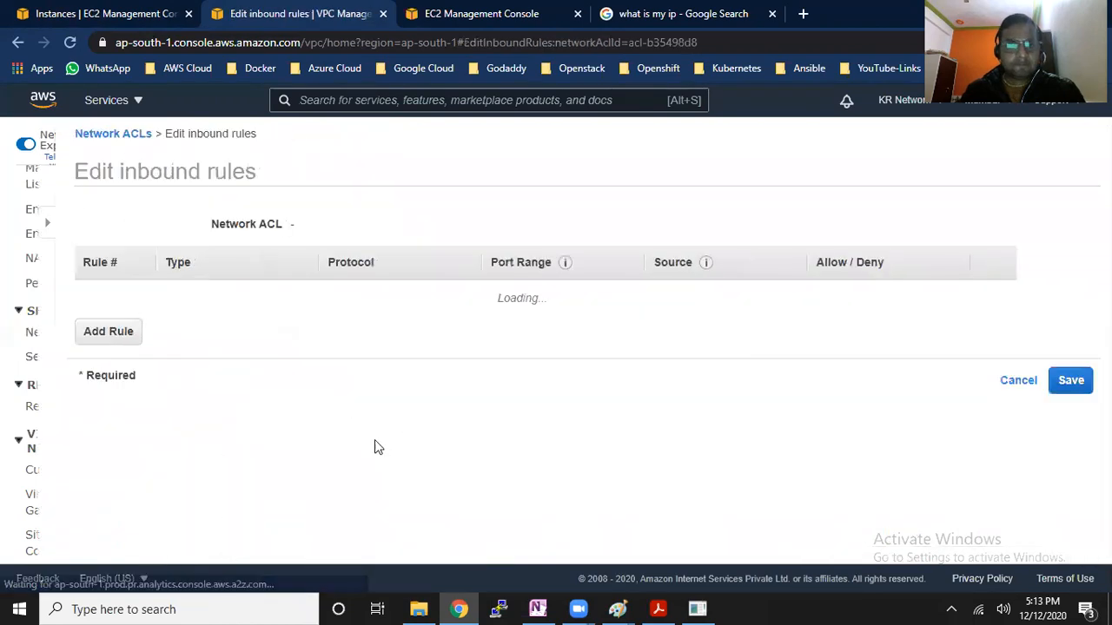
left_click(511, 322)
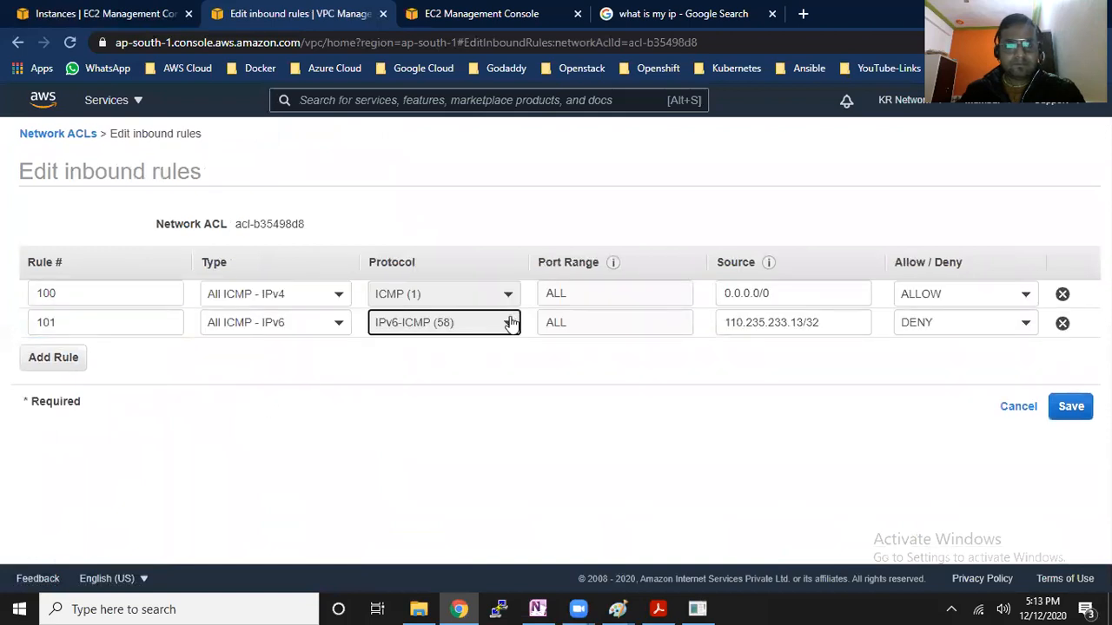
left_click(340, 325)
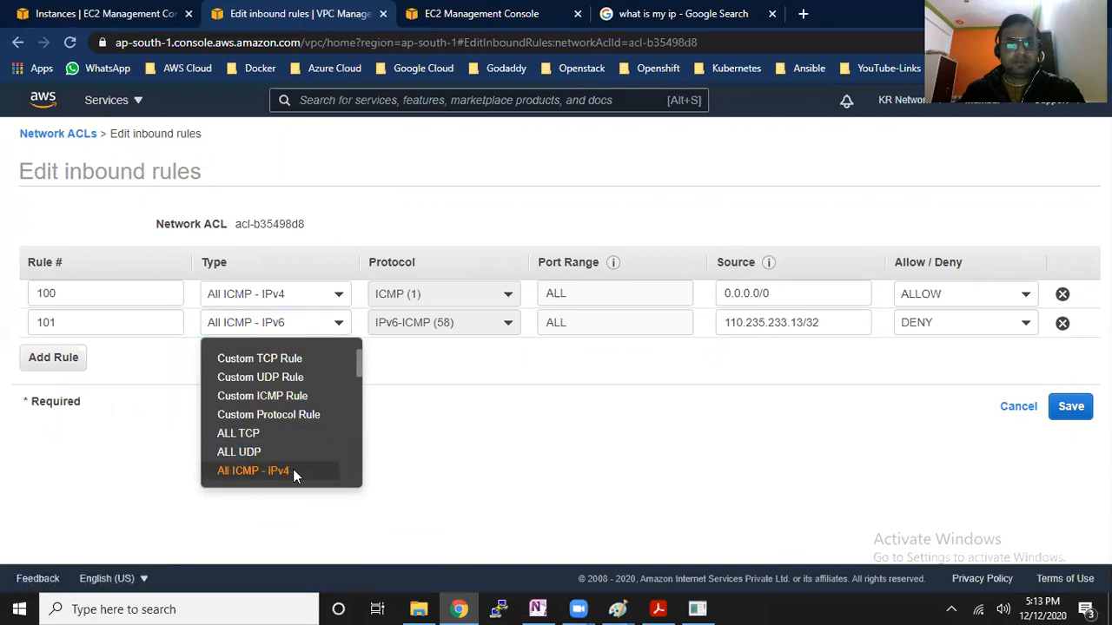
left_click(293, 471)
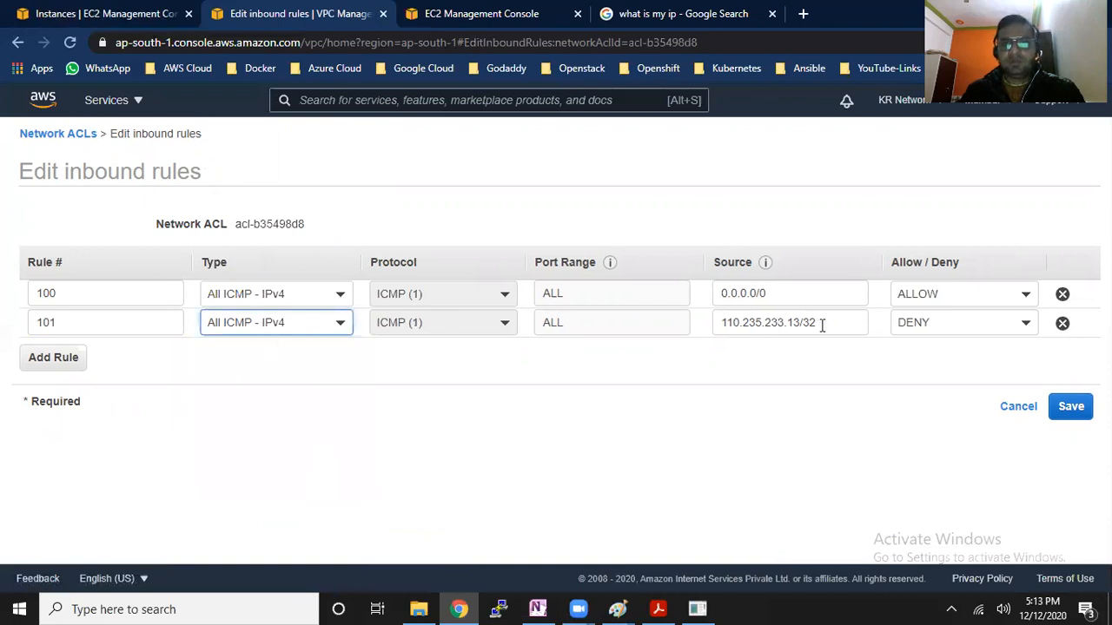
left_click_drag(142, 321, 5, 327)
type("99")
left_click(1084, 417)
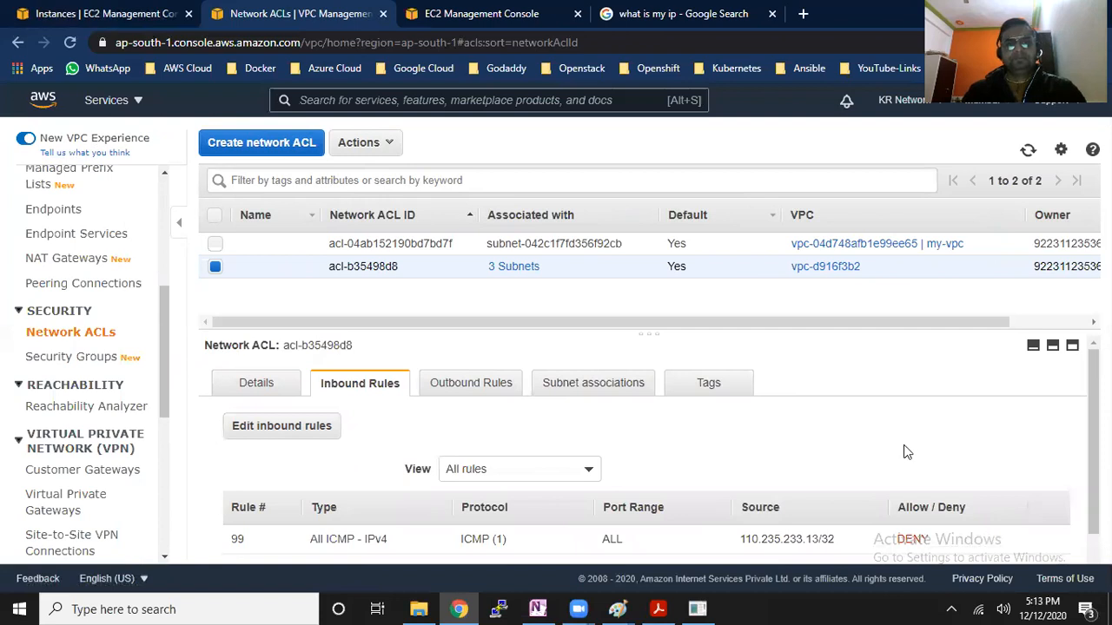
Examine the source, type and number of the deny rule in the saved network ACL inbound rules
scroll(903, 451, "down", 1)
scroll(907, 454, "down", 1)
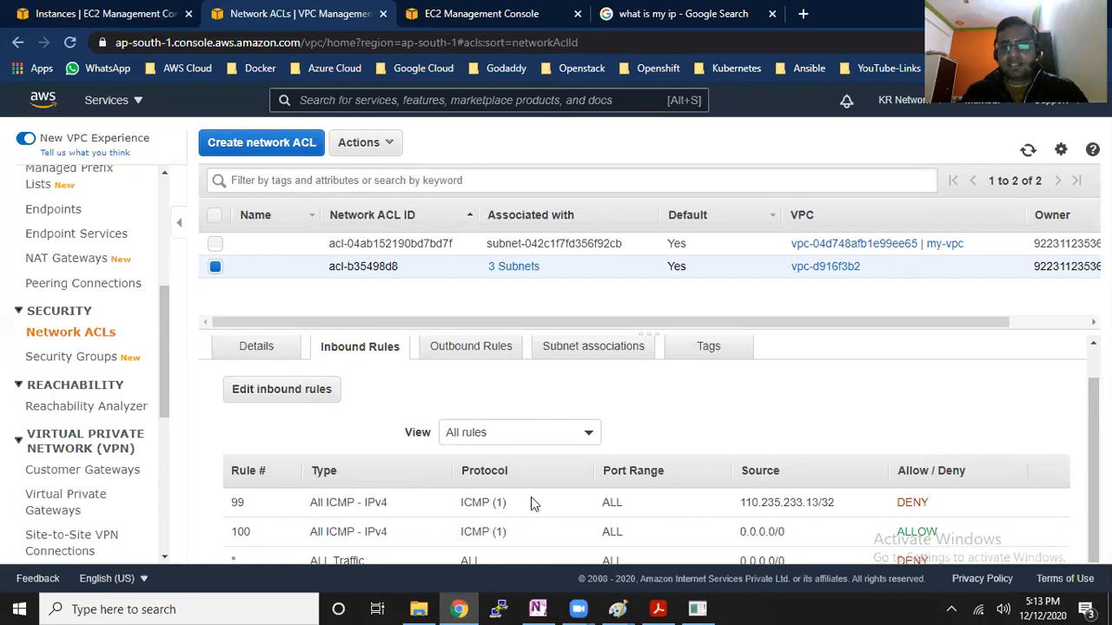
left_click_drag(740, 504, 840, 504)
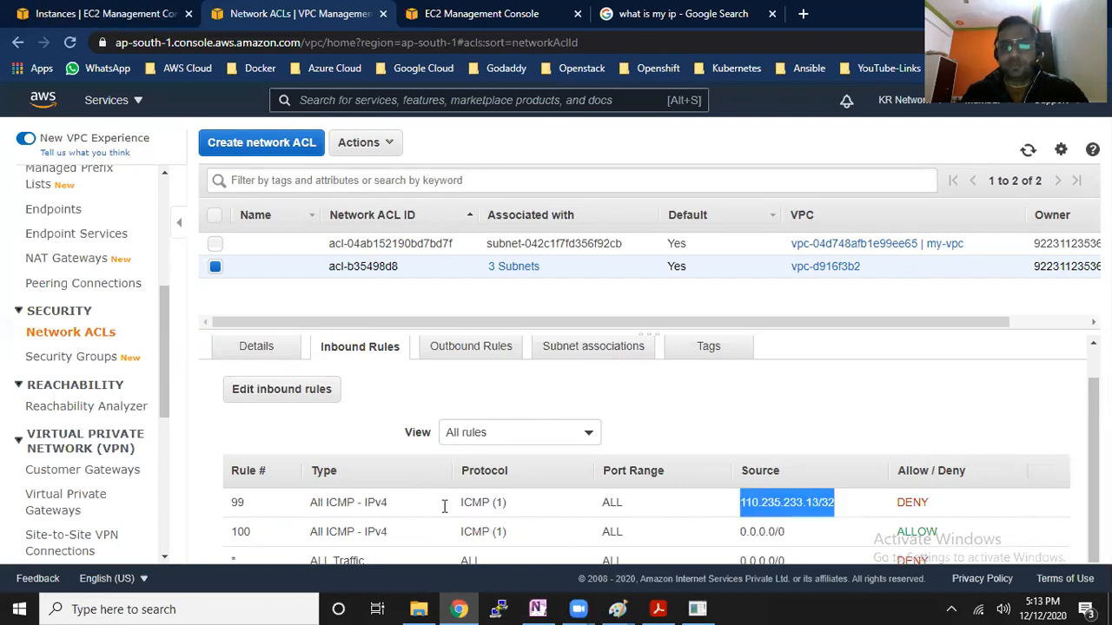
left_click_drag(312, 502, 383, 502)
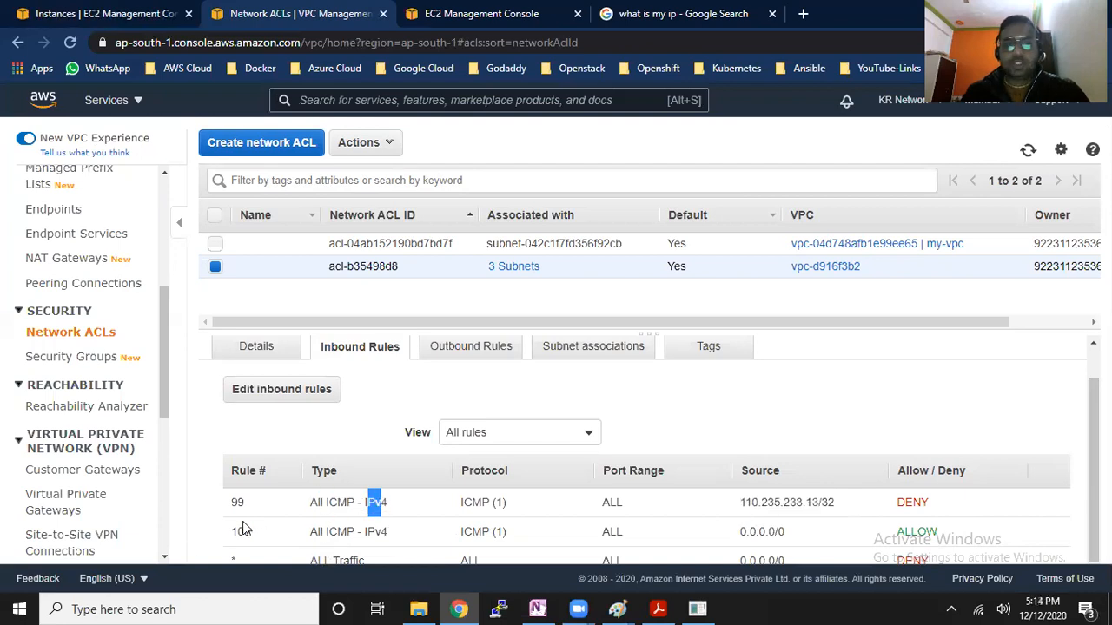
left_click_drag(237, 503, 254, 510)
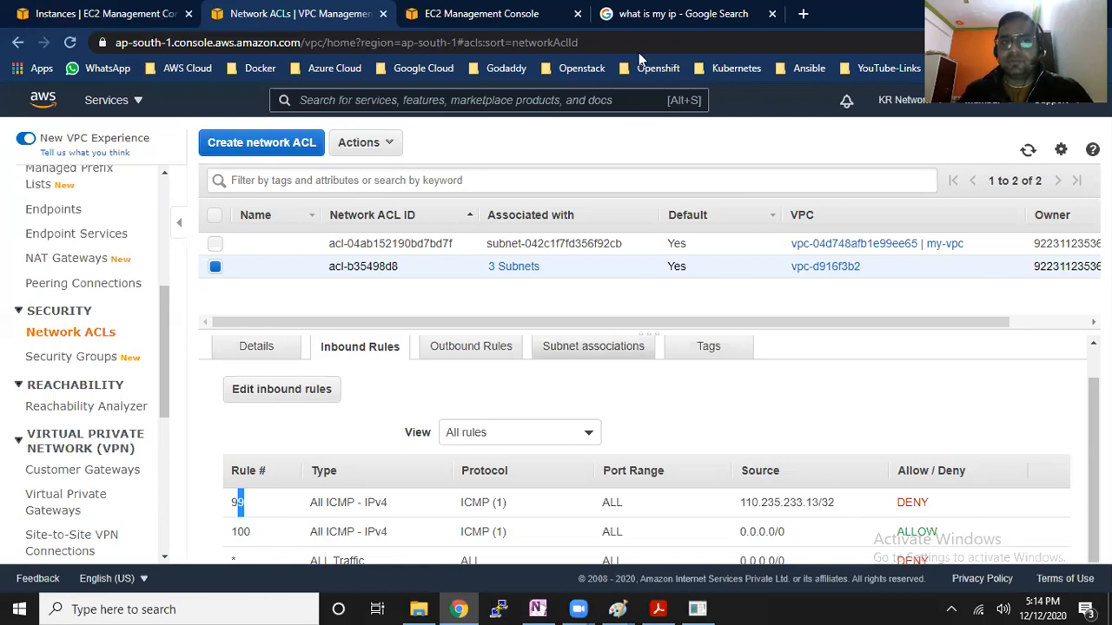
Discard the unsaved inbound rule edits of the default security group sg-4a92422e
left_click(495, 7)
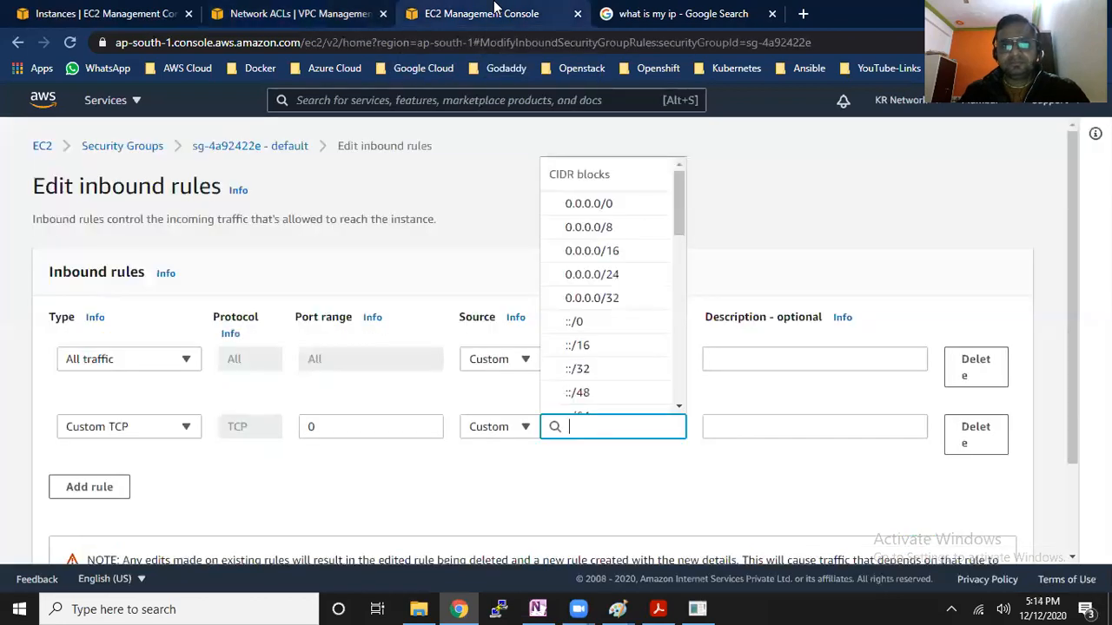
left_click(469, 272)
scroll(739, 391, "down", 2)
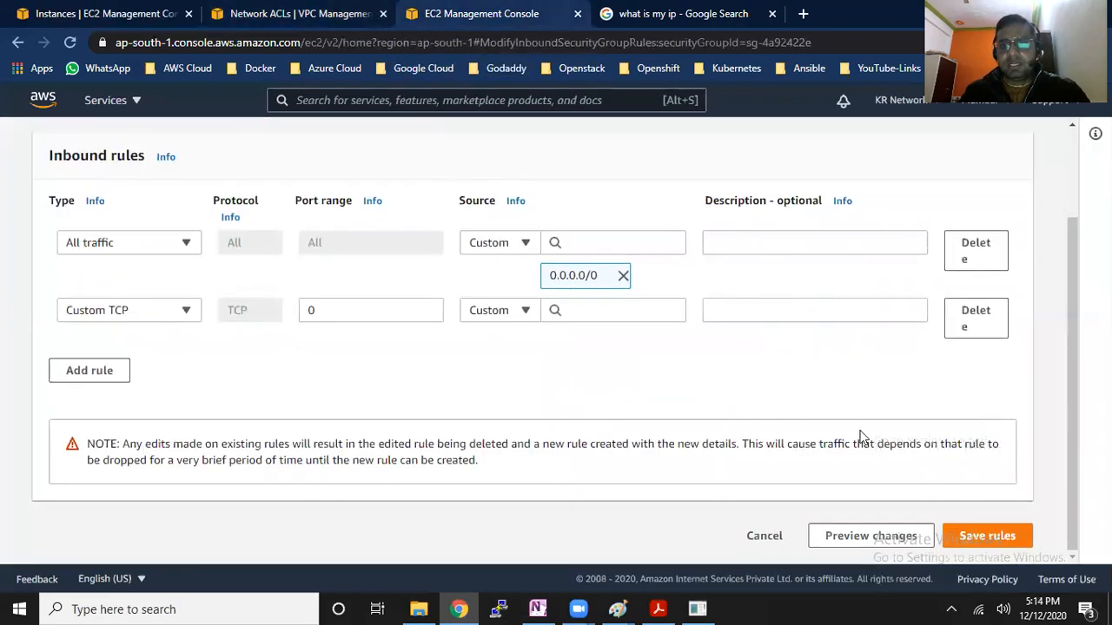
left_click(776, 535)
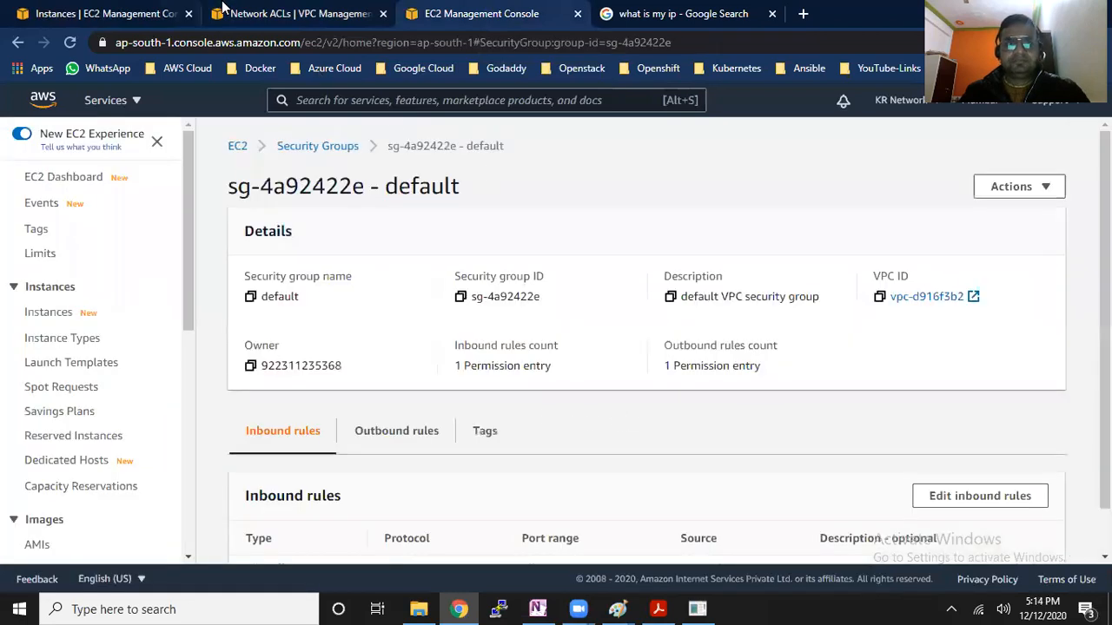
Review the network ACL's inbound rules and the running Server-1 instance's public IPv4 address
left_click(260, 11)
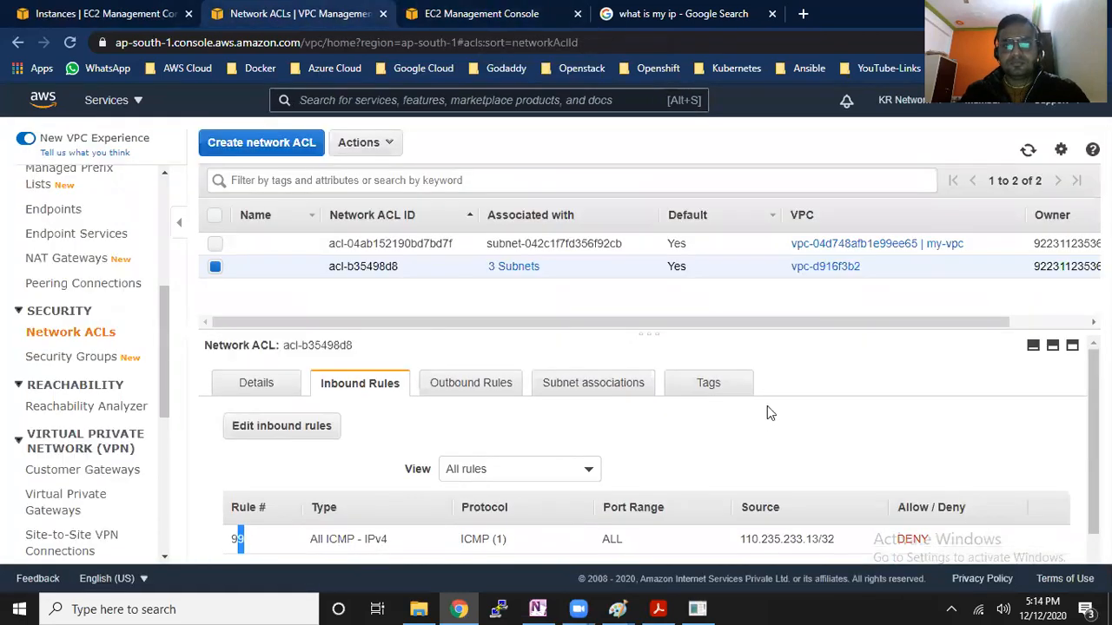
scroll(1047, 461, "down", 1)
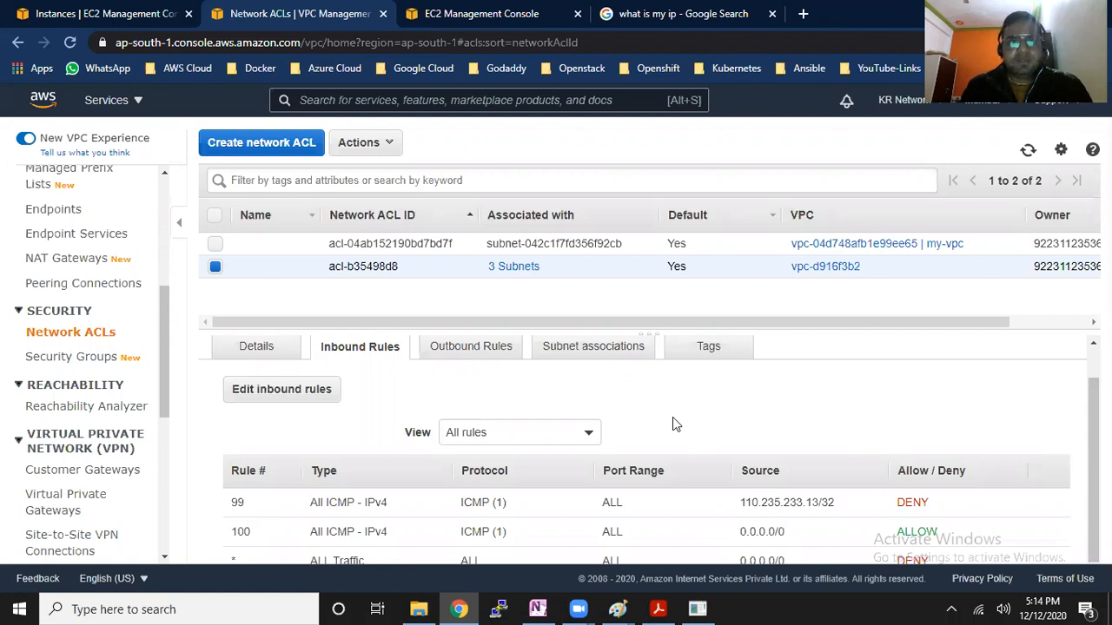
left_click(482, 13)
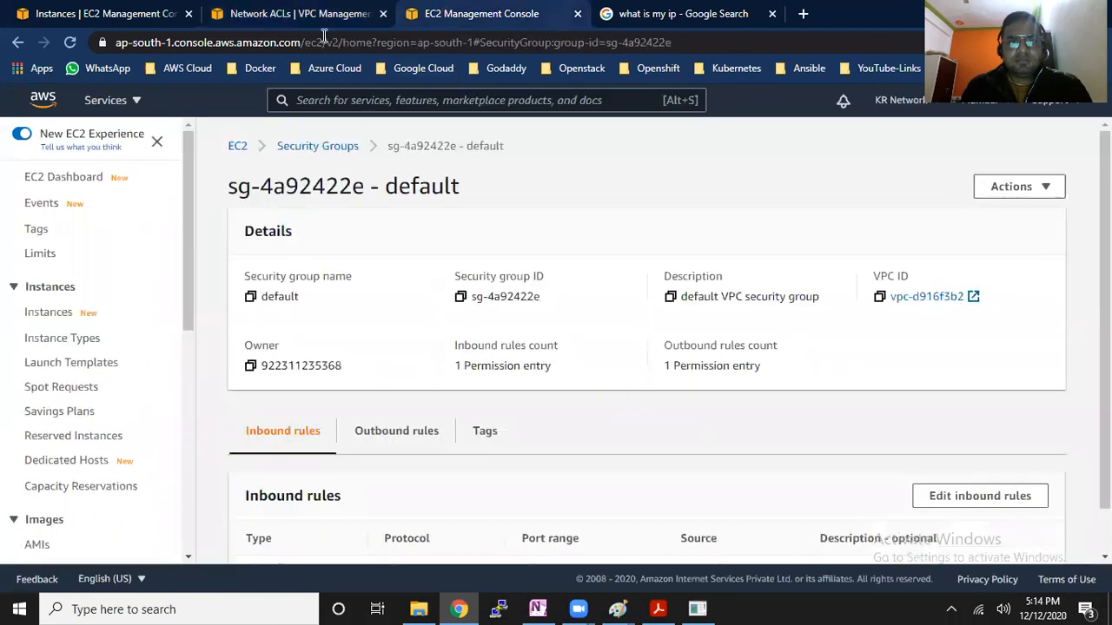
left_click(166, 12)
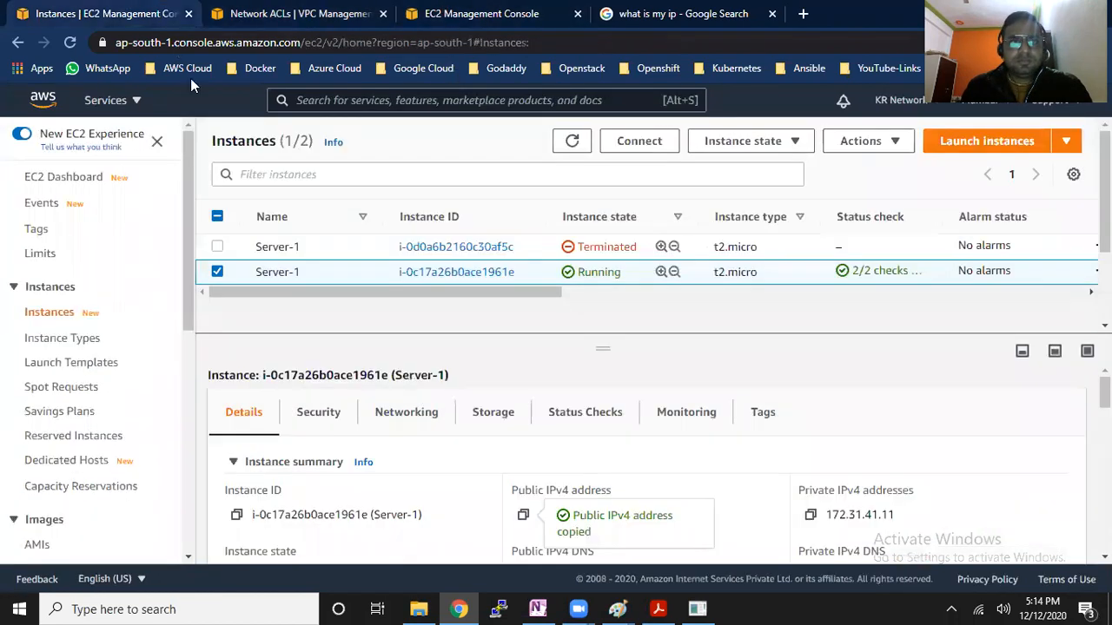
left_click(578, 462)
left_click(293, 462)
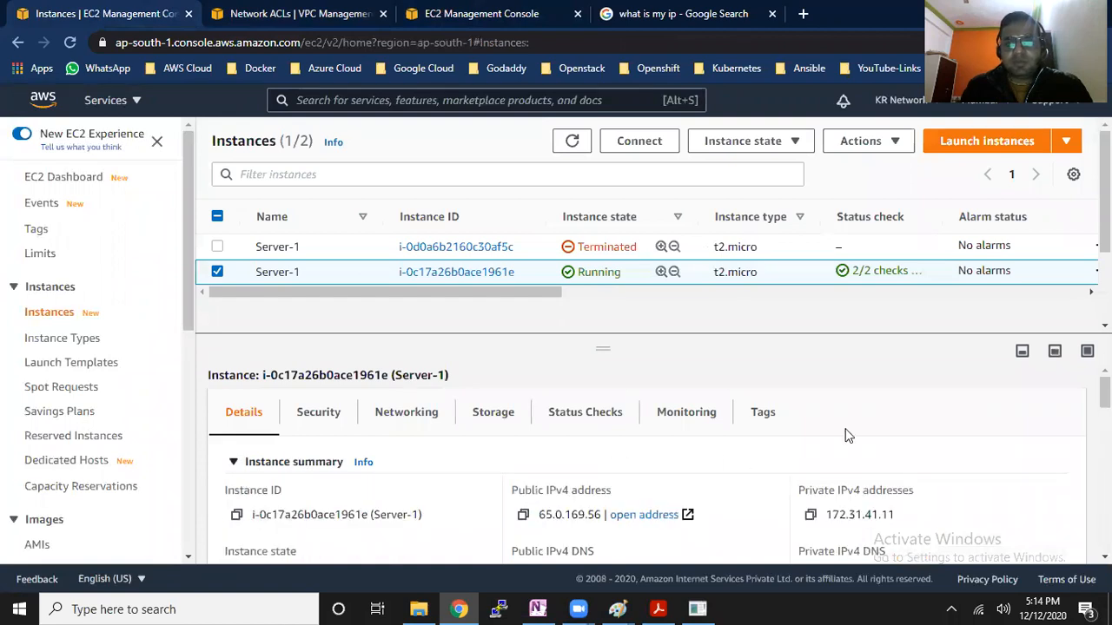
scroll(727, 446, "down", 2)
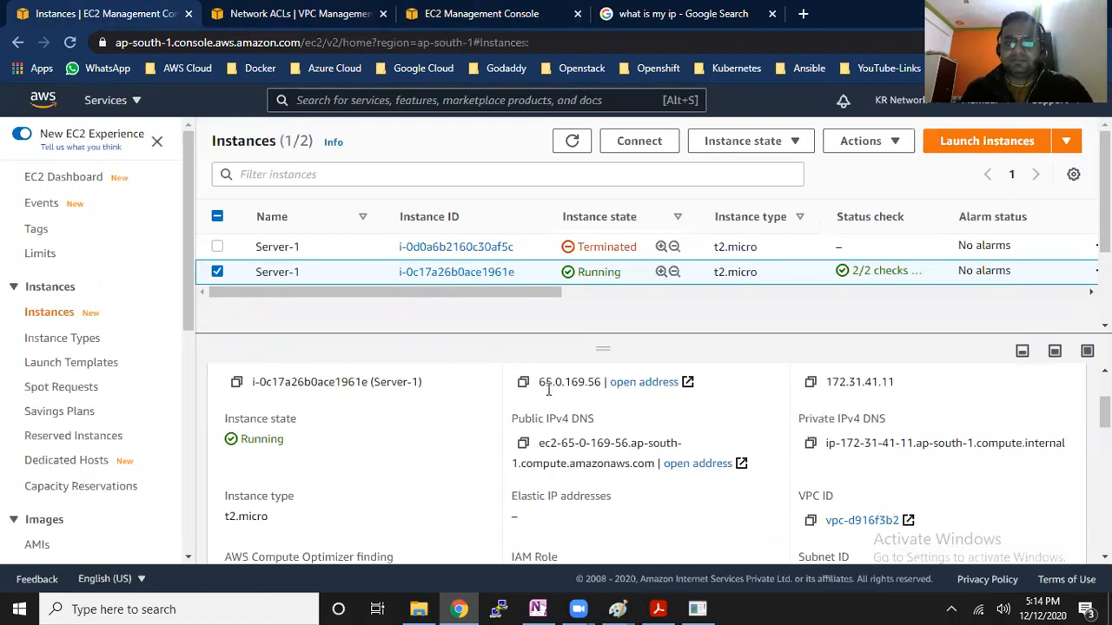
left_click_drag(538, 382, 574, 382)
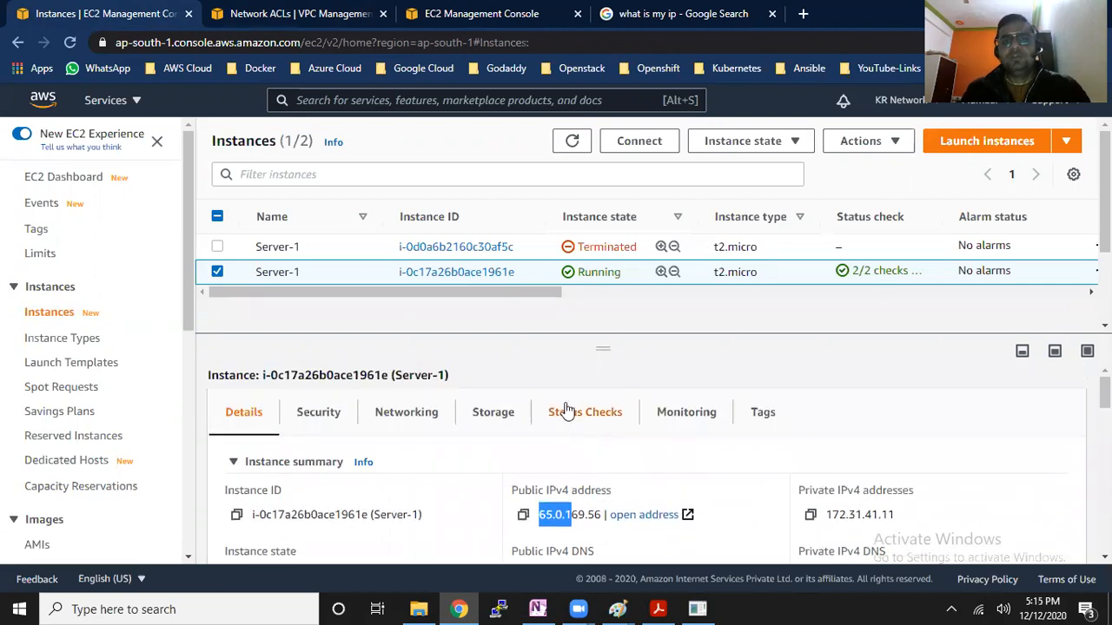
Reopen the network ACL's inbound rules for editing and add rule 98 with type All ICMP - IPv4
left_click(297, 10)
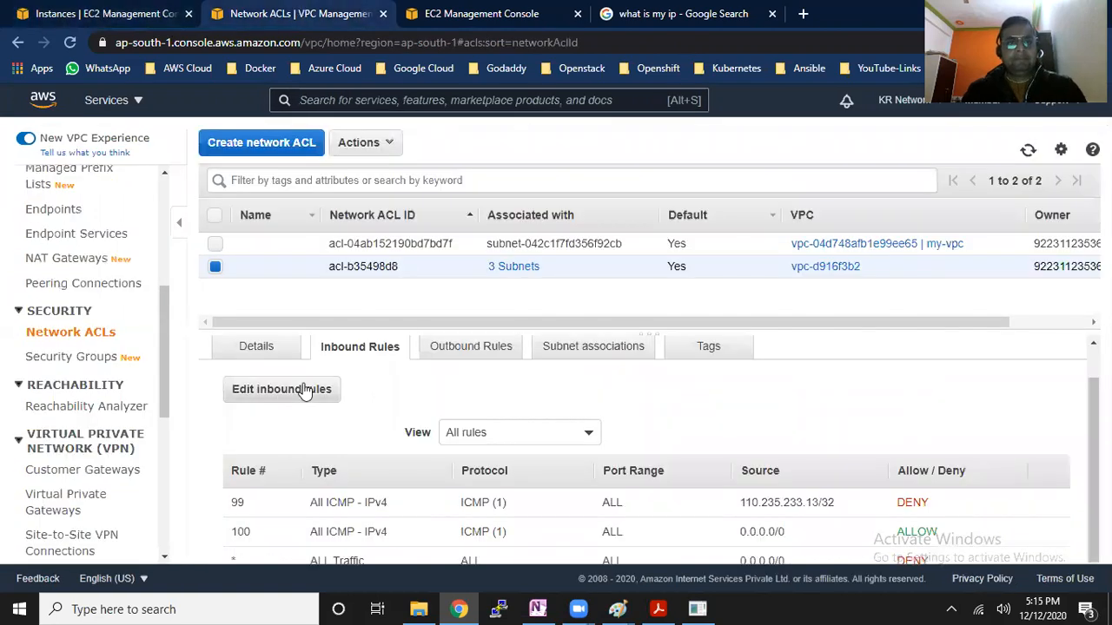
left_click(303, 390)
left_click_drag(46, 171, 173, 174)
left_click(44, 361)
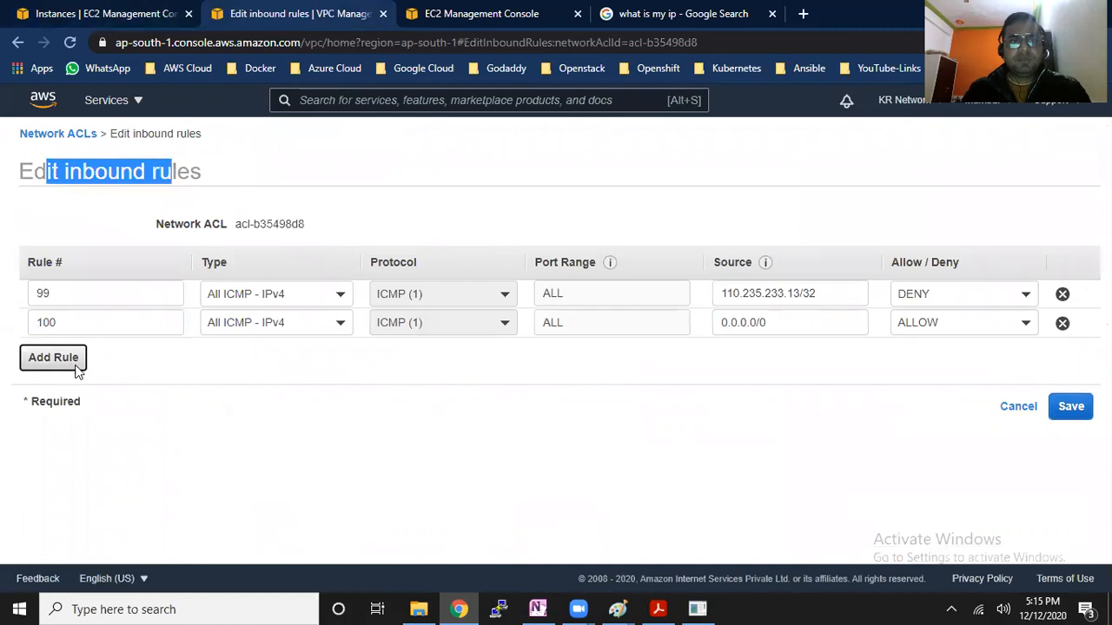
type("98")
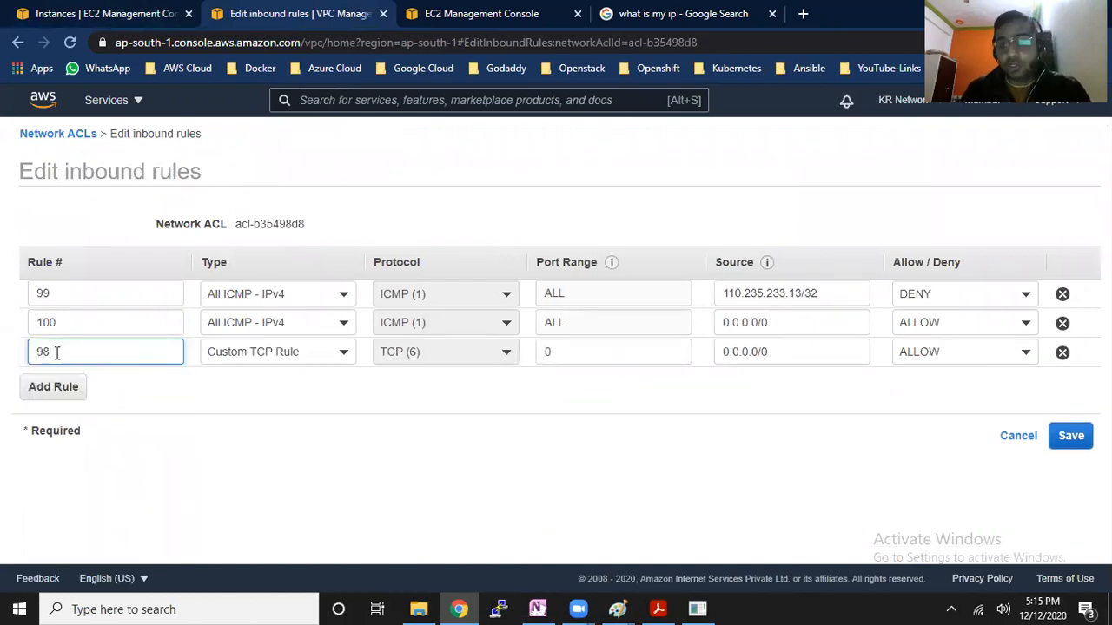
left_click(330, 360)
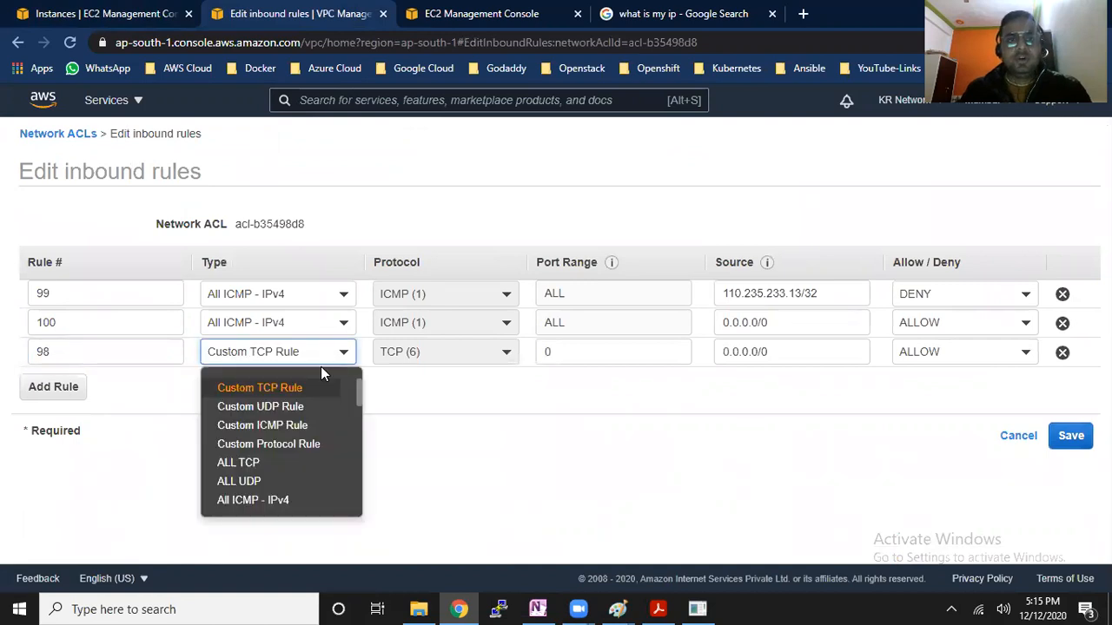
left_click(282, 511)
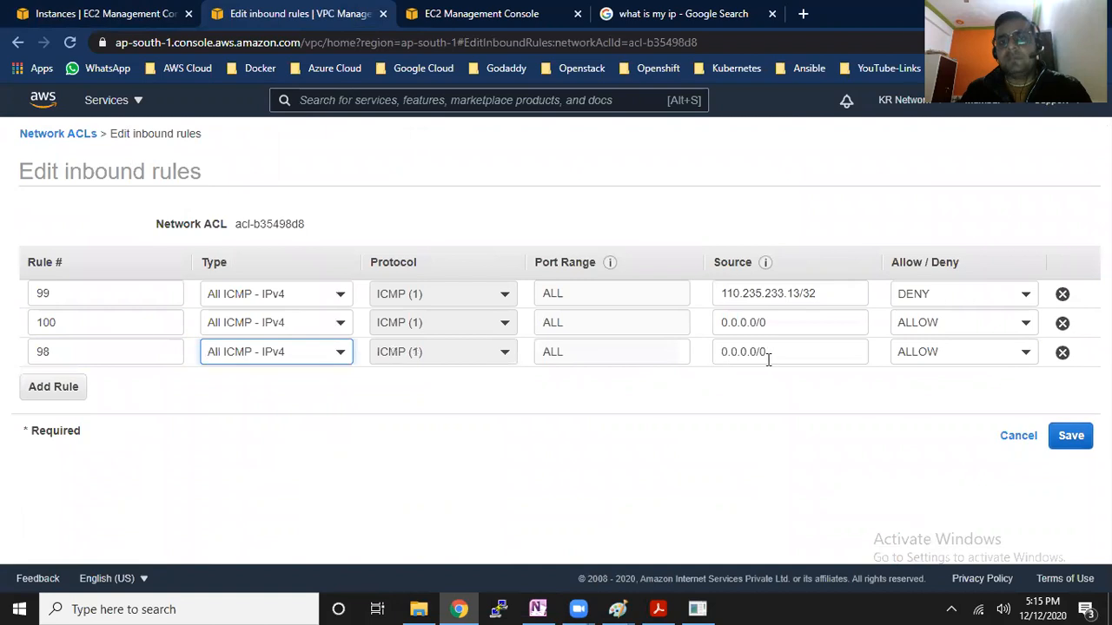
Set rule 98's source to 103.103.214.46/32 and its action to DENY, and save the inbound rules
left_click_drag(776, 352, 702, 352)
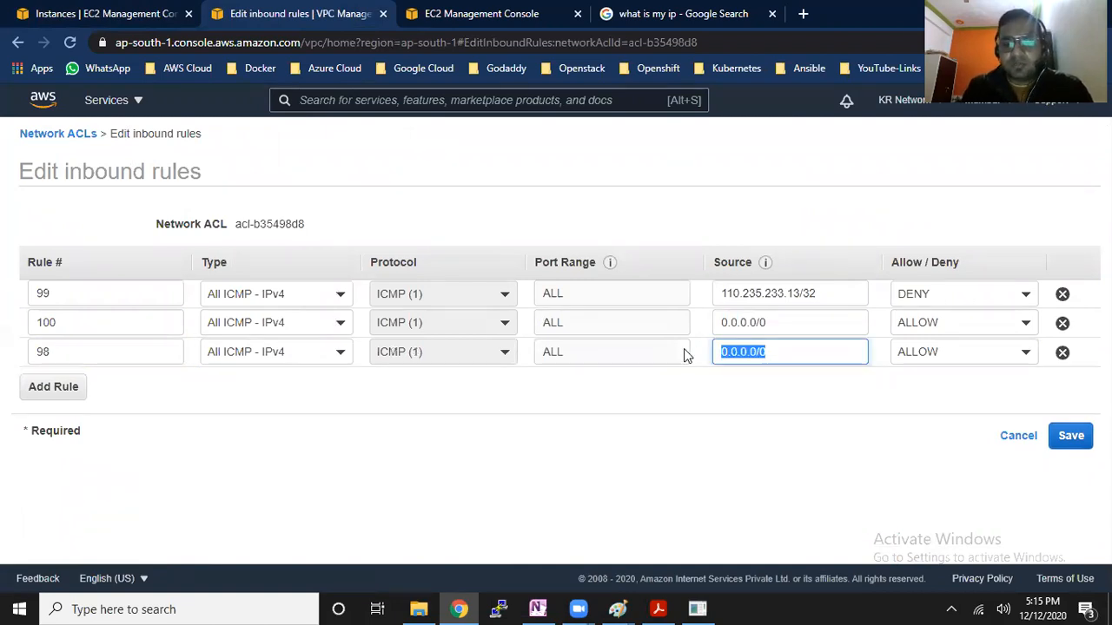
type("1")
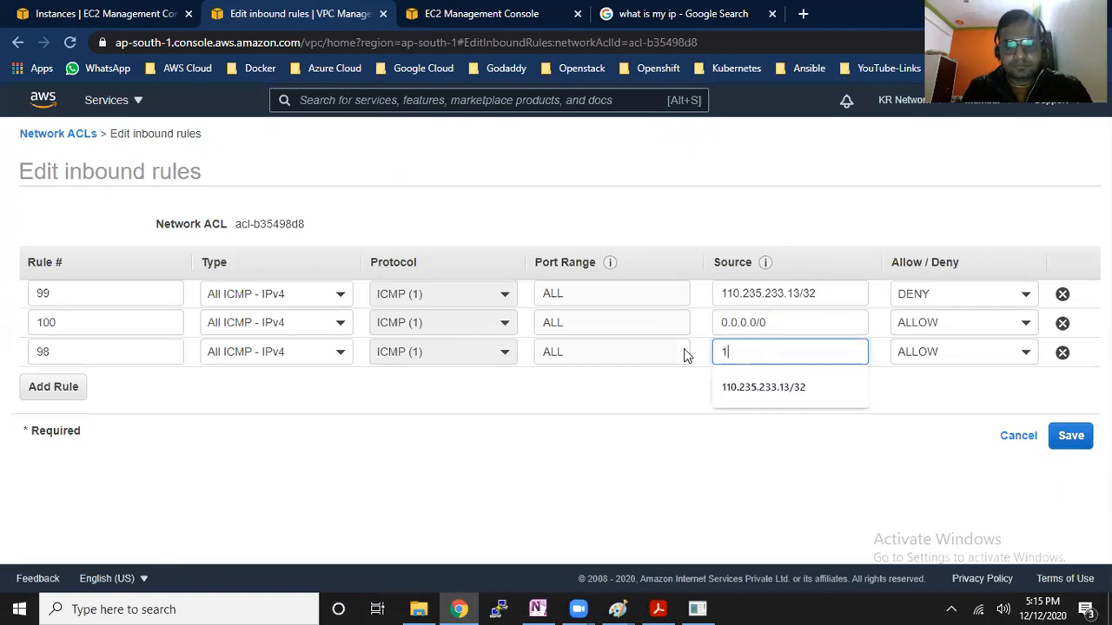
type("03.103")
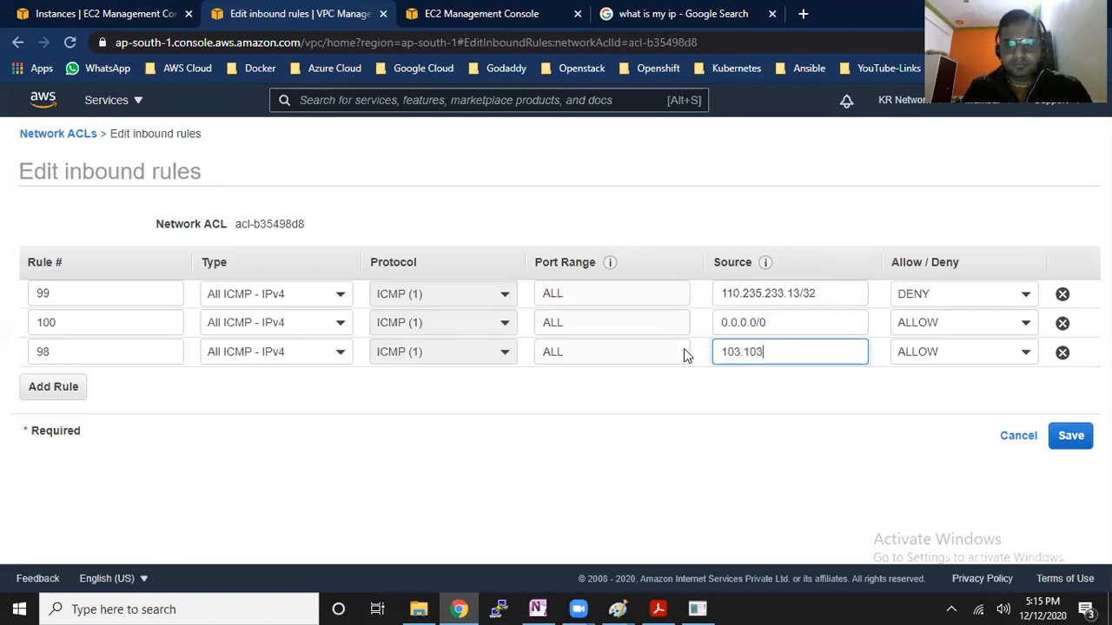
type(".214.46/32")
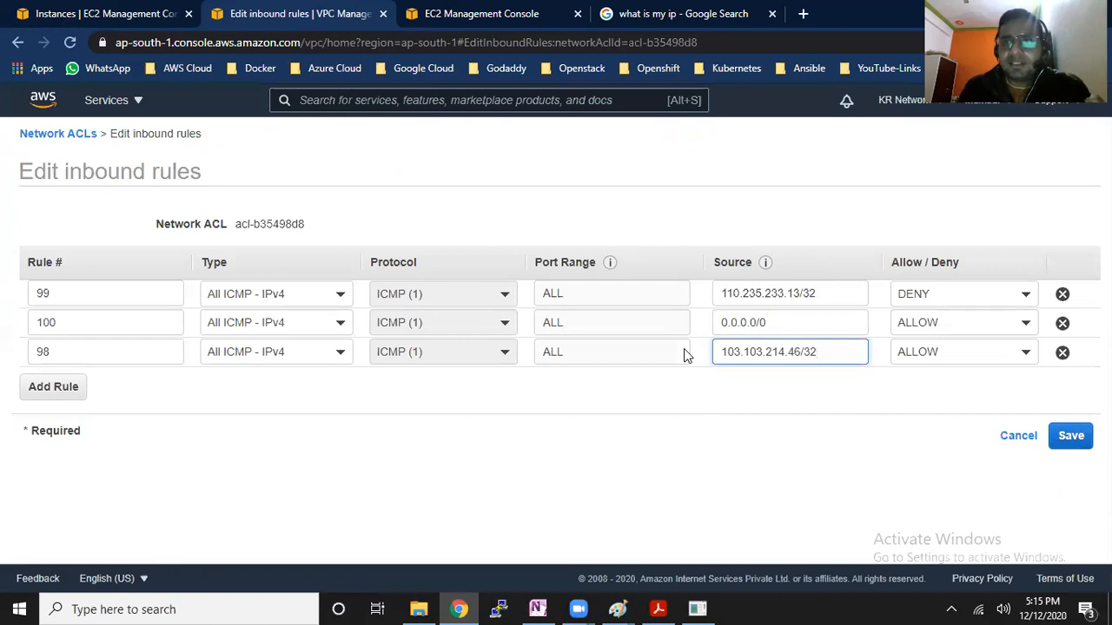
left_click_drag(829, 350, 802, 351)
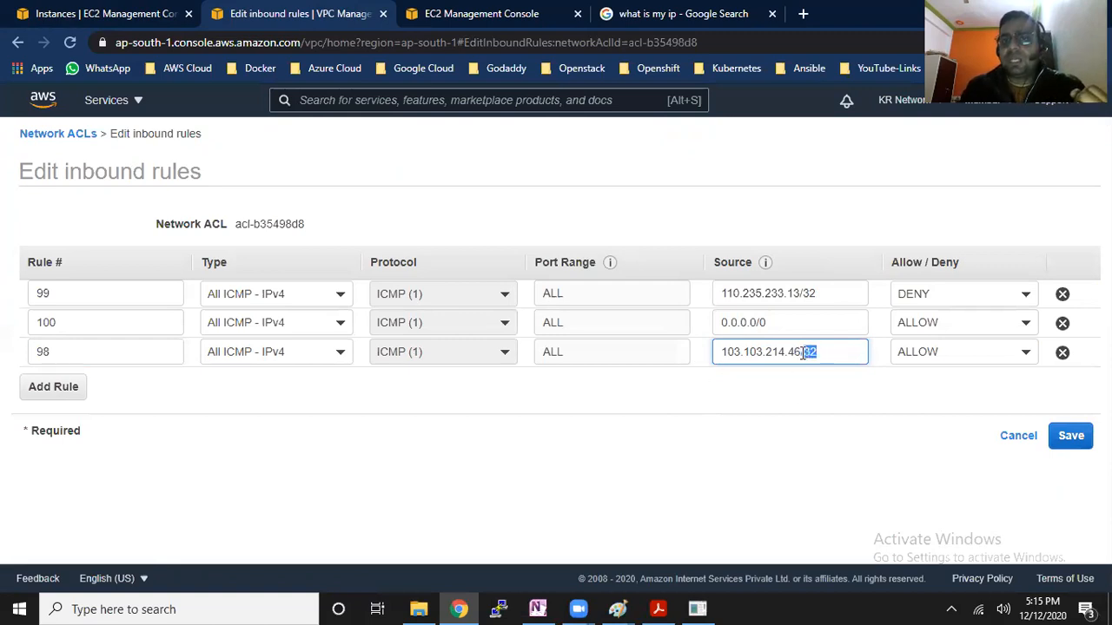
left_click(1024, 353)
left_click(979, 407)
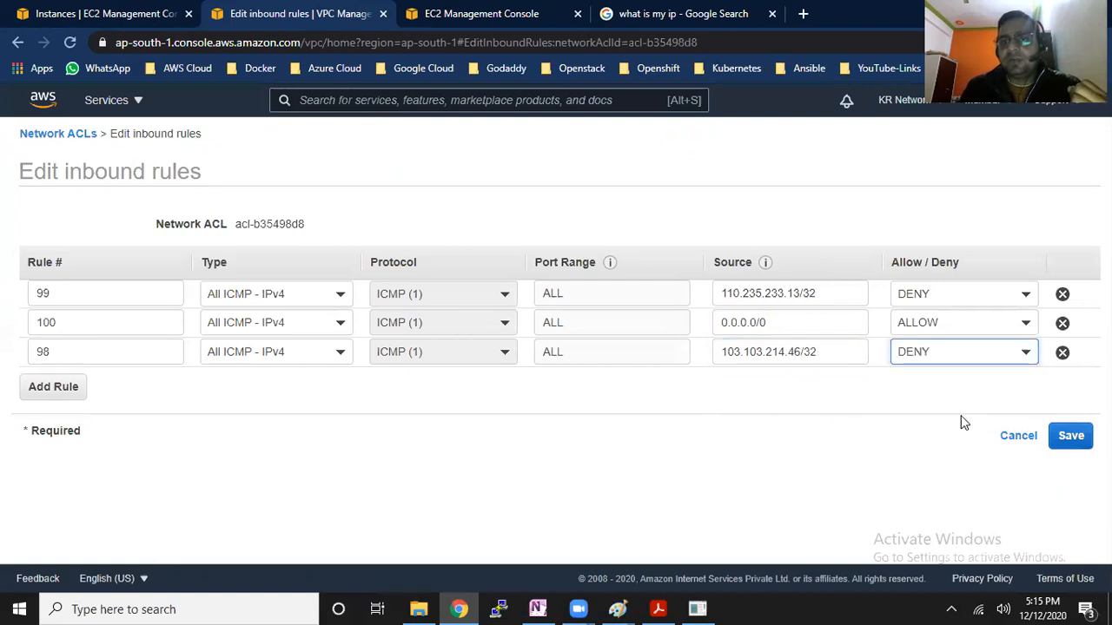
left_click(1070, 436)
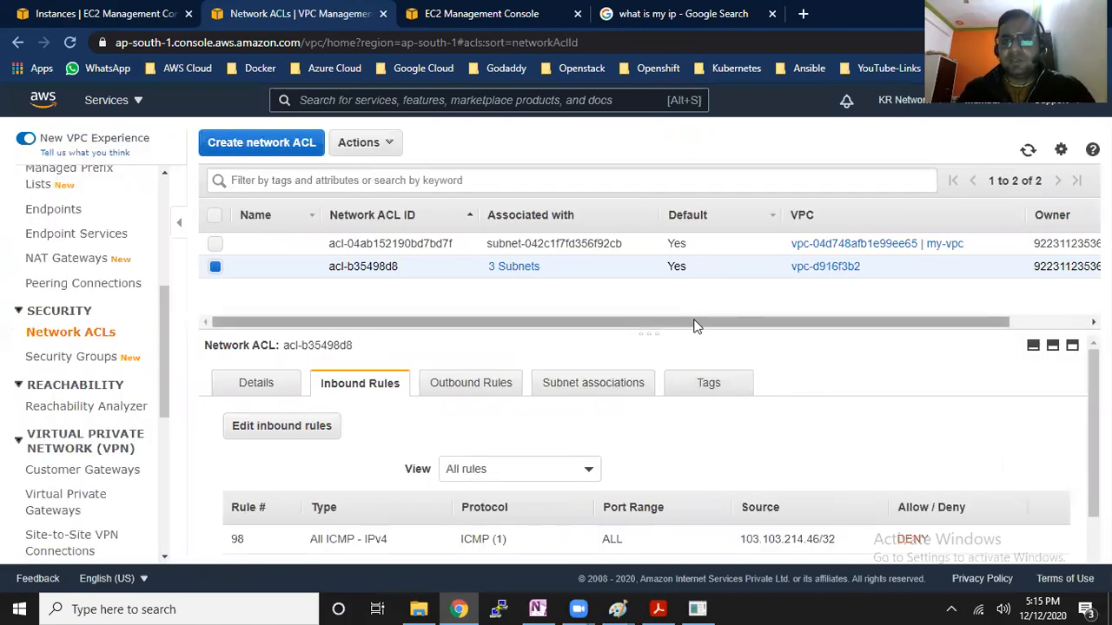
left_click_drag(657, 336, 657, 346)
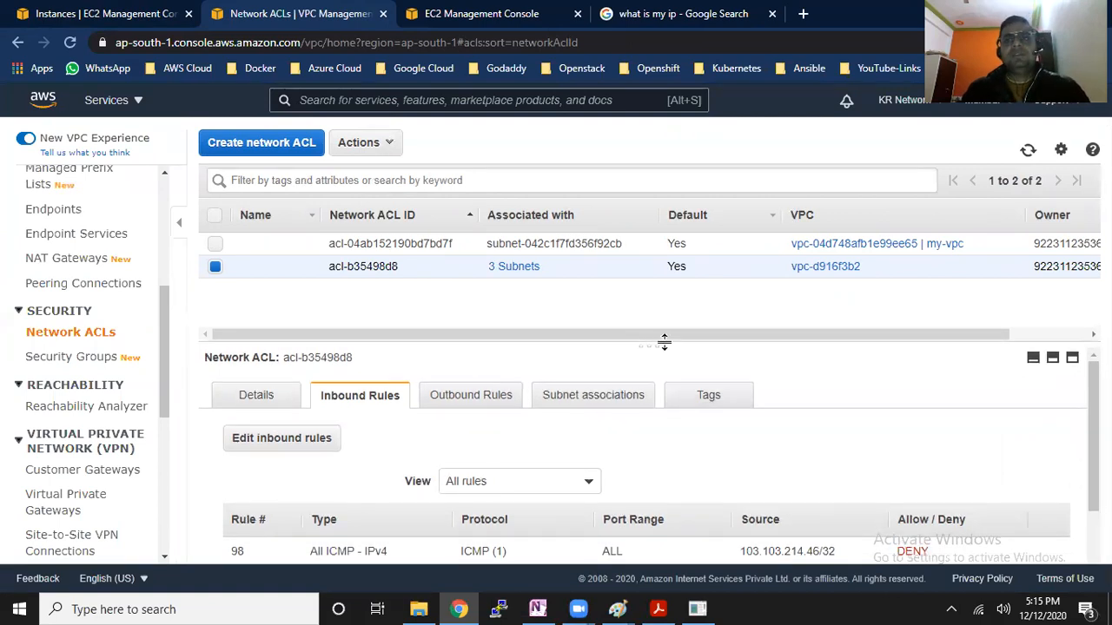
Remove rules 98 and 99 from the inbound rules of network ACL acl-b35498d8 and save the change
scroll(1092, 439, "down", 2)
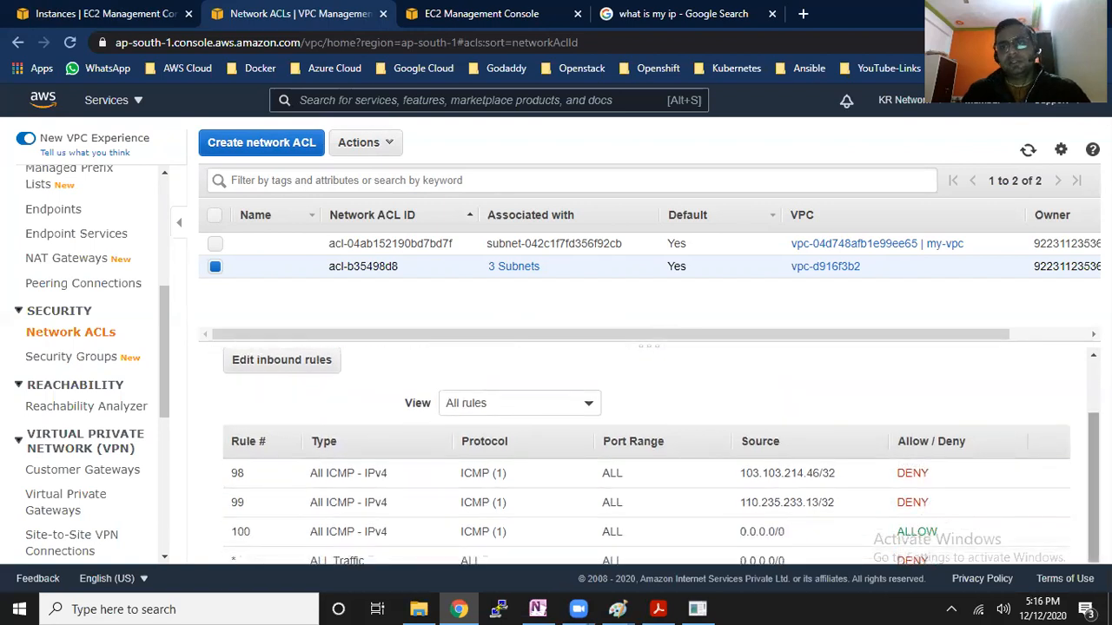
left_click(307, 372)
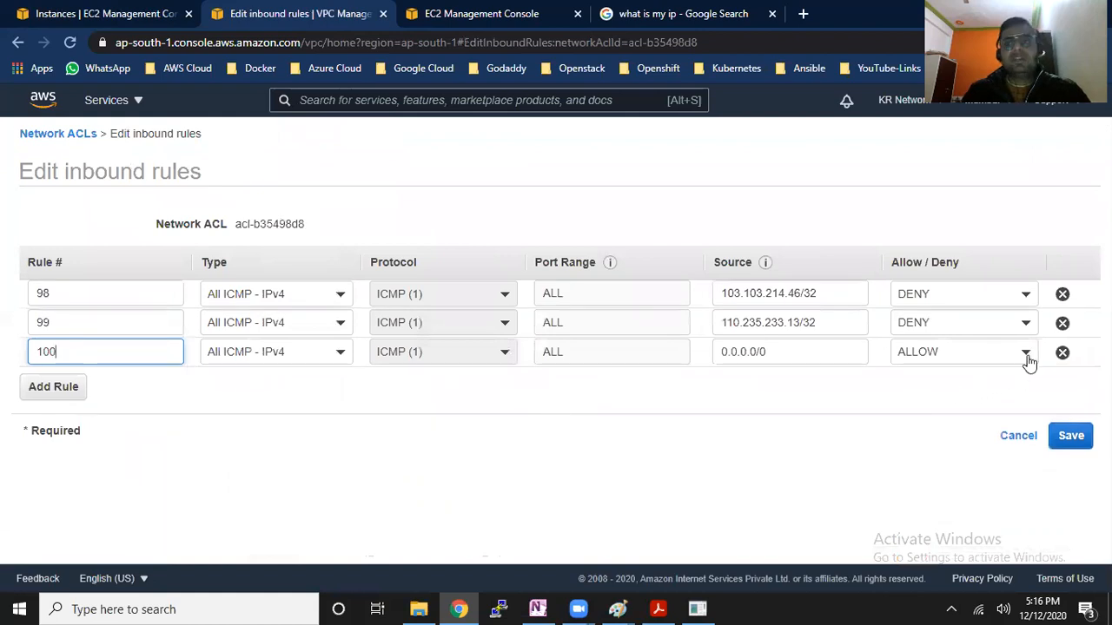
left_click(1062, 323)
left_click(1062, 294)
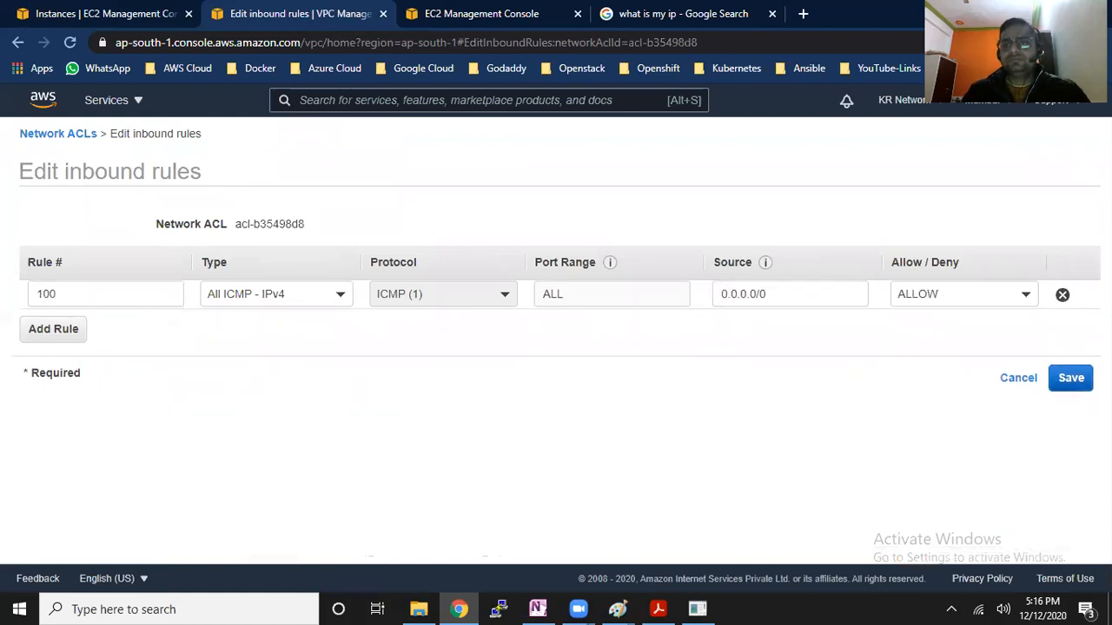
left_click(1071, 378)
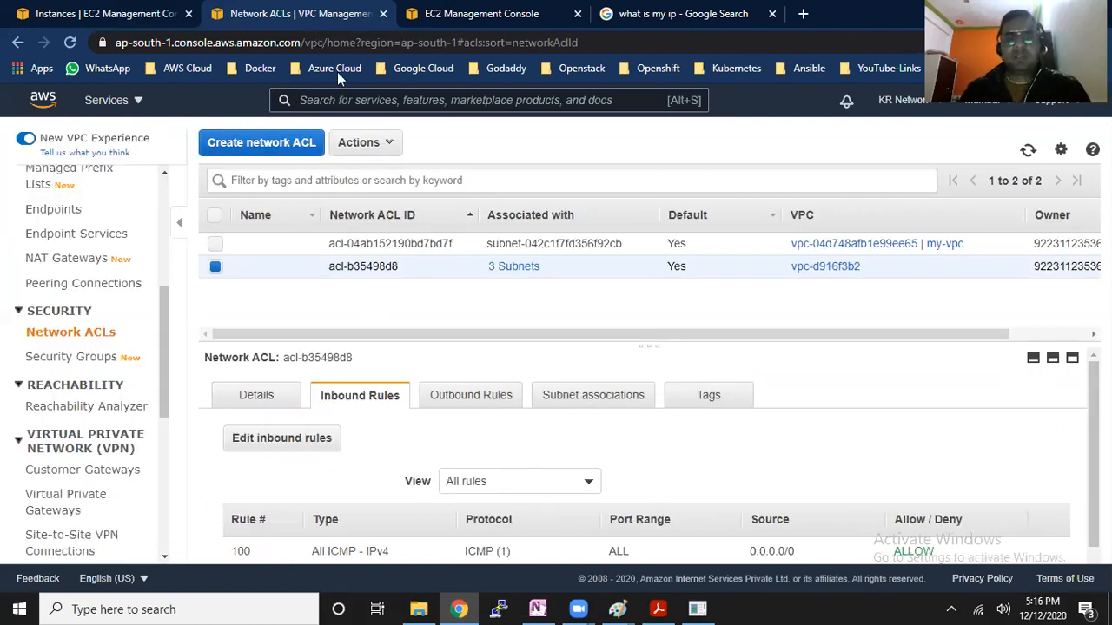
Delete rule 100 from the outbound rules of network ACL acl-b35498d8, save, and review the remaining outbound rule
left_click(487, 416)
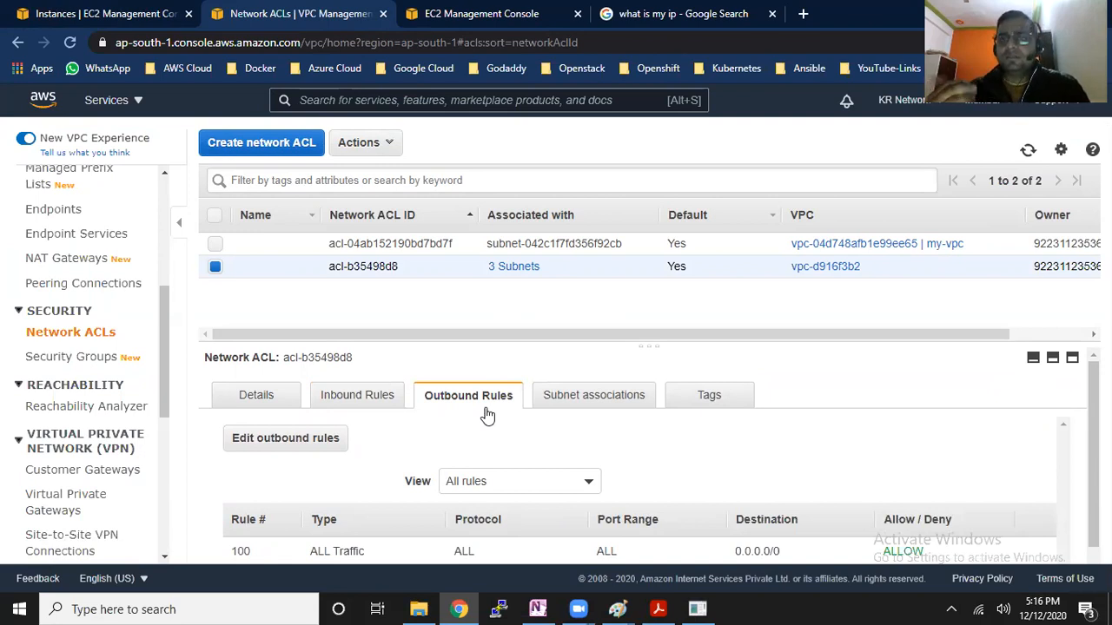
left_click(315, 456)
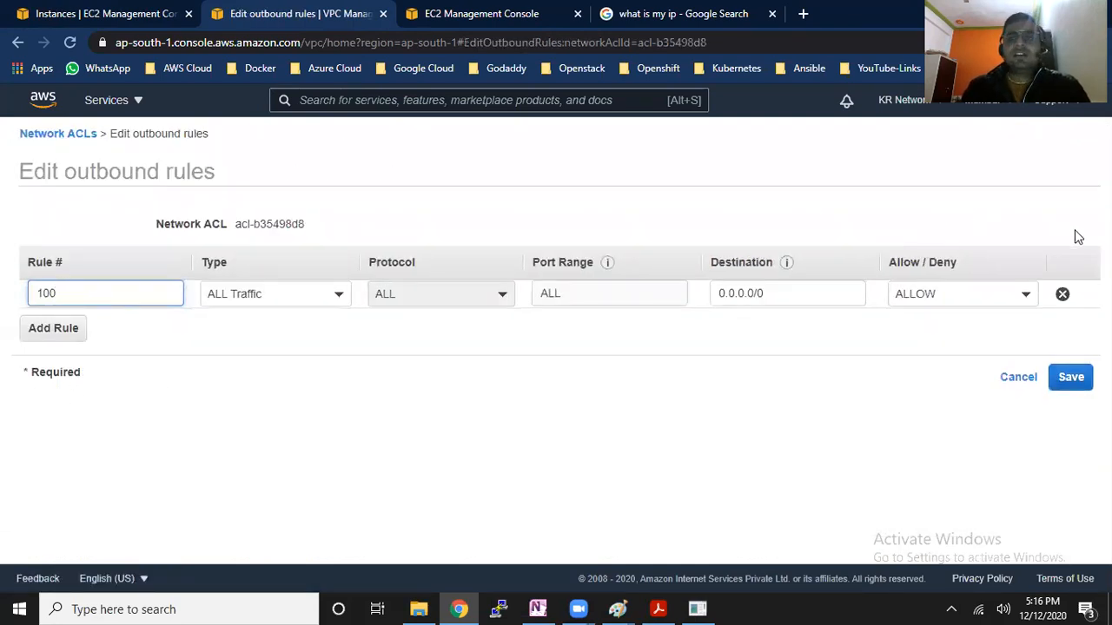
left_click(1065, 296)
left_click_drag(209, 174, 186, 174)
left_click(39, 171)
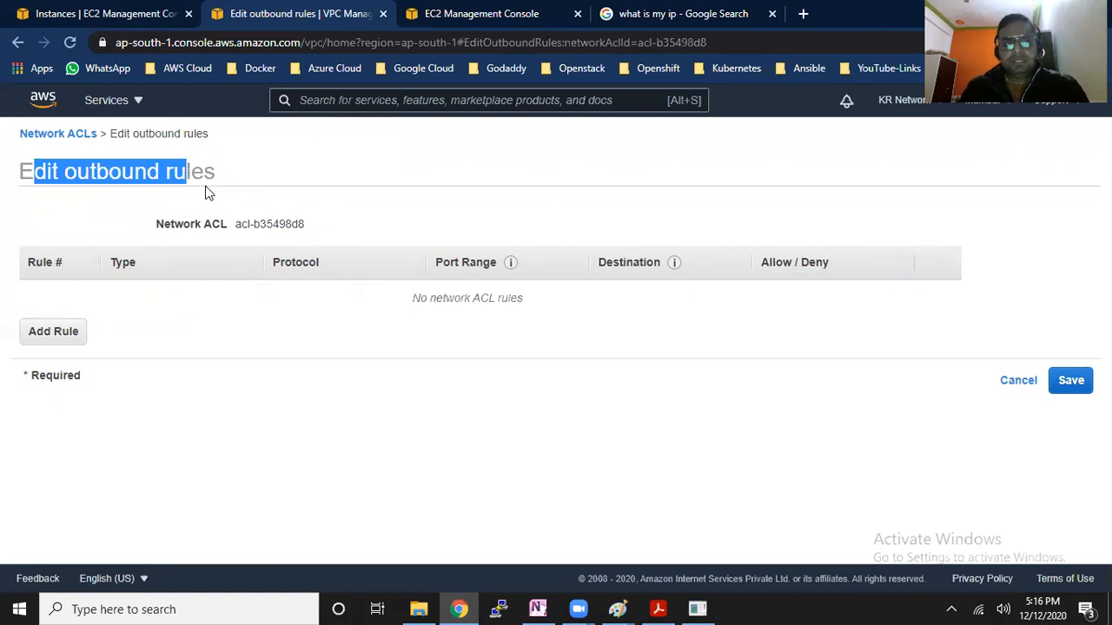
left_click(143, 173)
left_click_drag(21, 171, 208, 174)
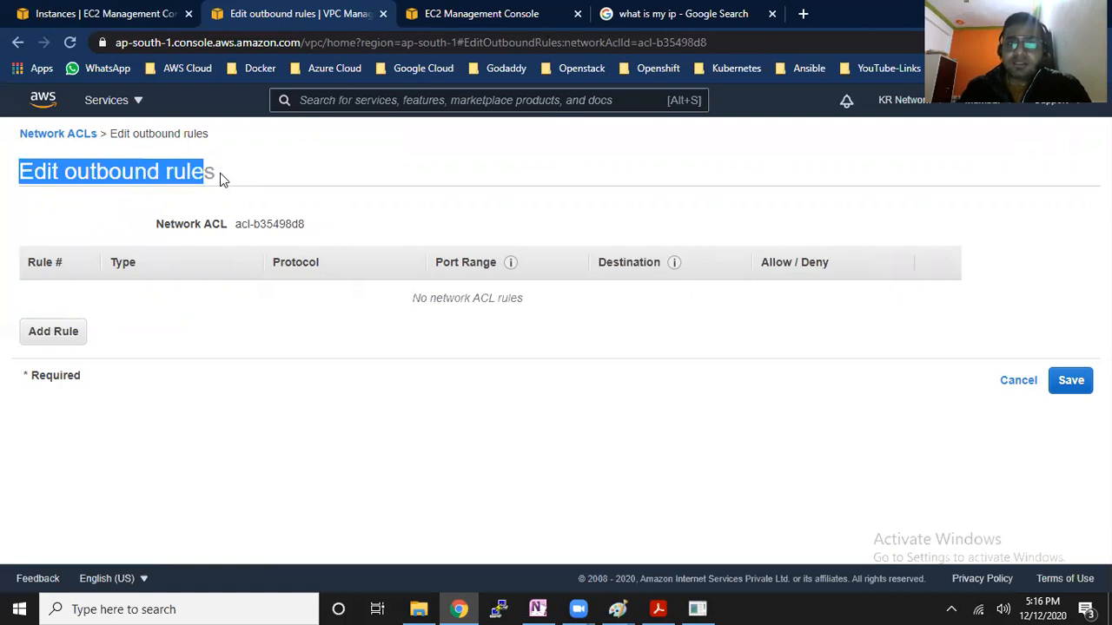
left_click_drag(218, 174, 109, 174)
left_click_drag(426, 298, 480, 298)
left_click(1068, 380)
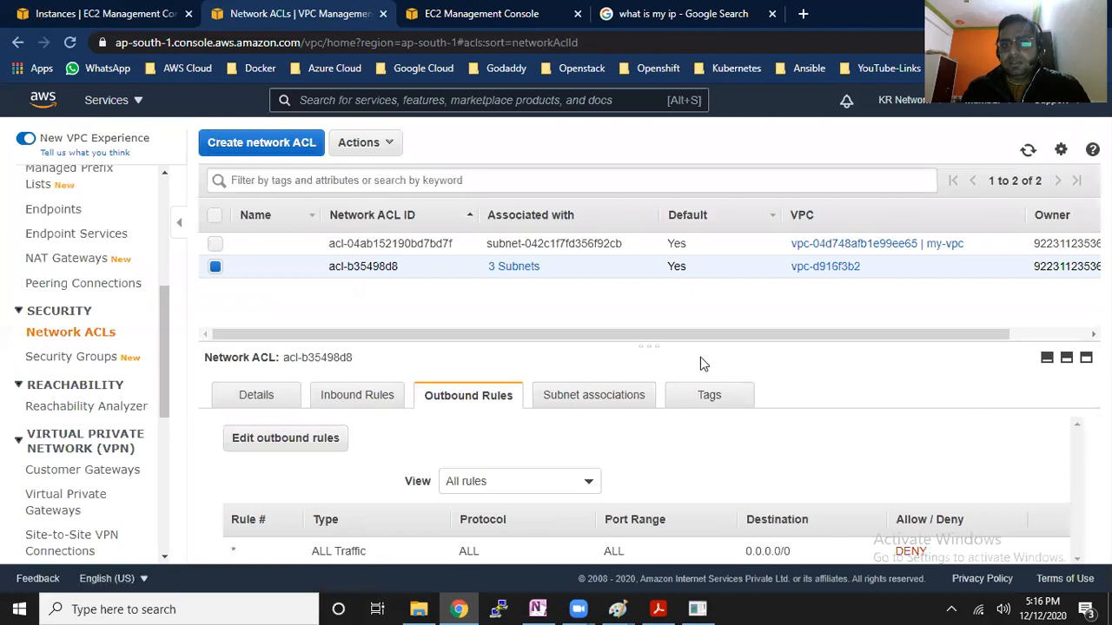
left_click_drag(681, 345, 672, 301)
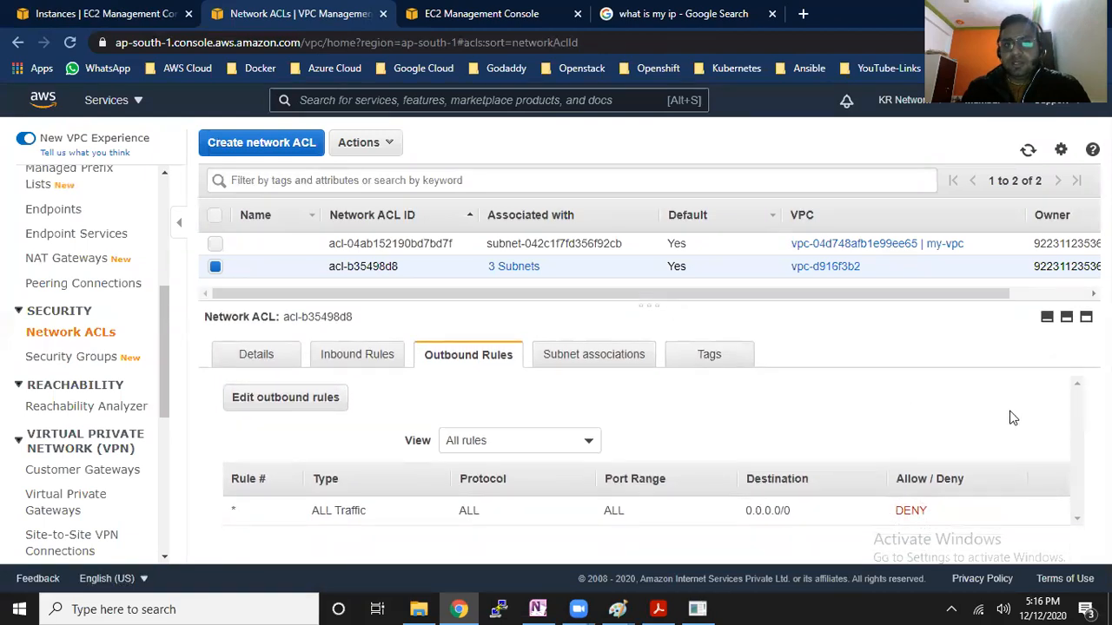
left_click_drag(320, 511, 920, 514)
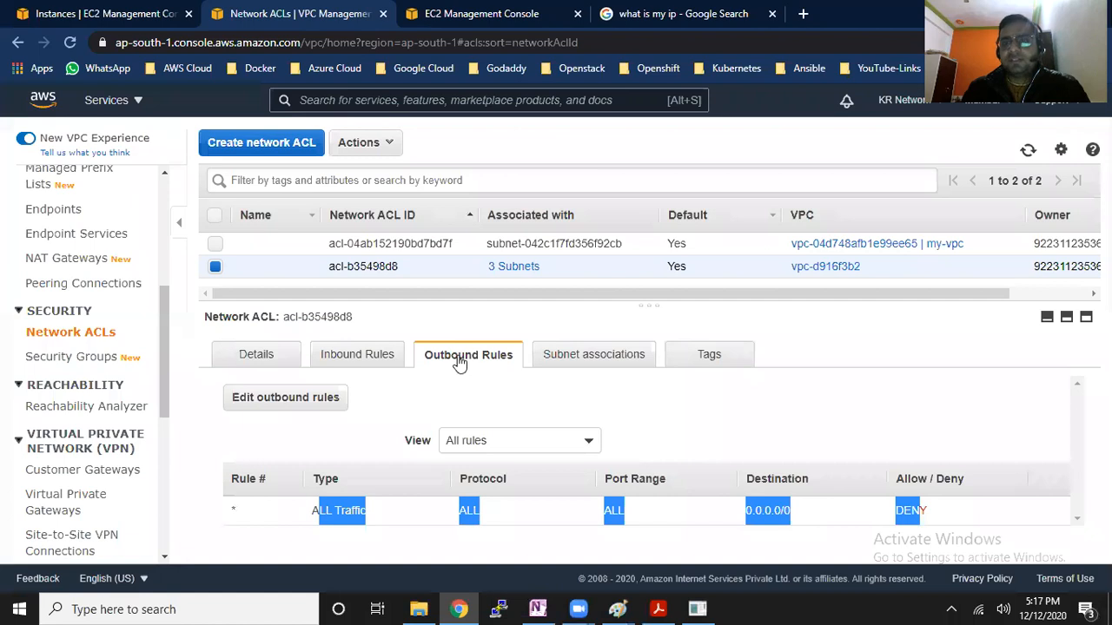
Ping the running Server-1 instance at 65.0.169.56 to test the connection, and minimize the ping window
left_click(74, 12)
key("super+r")
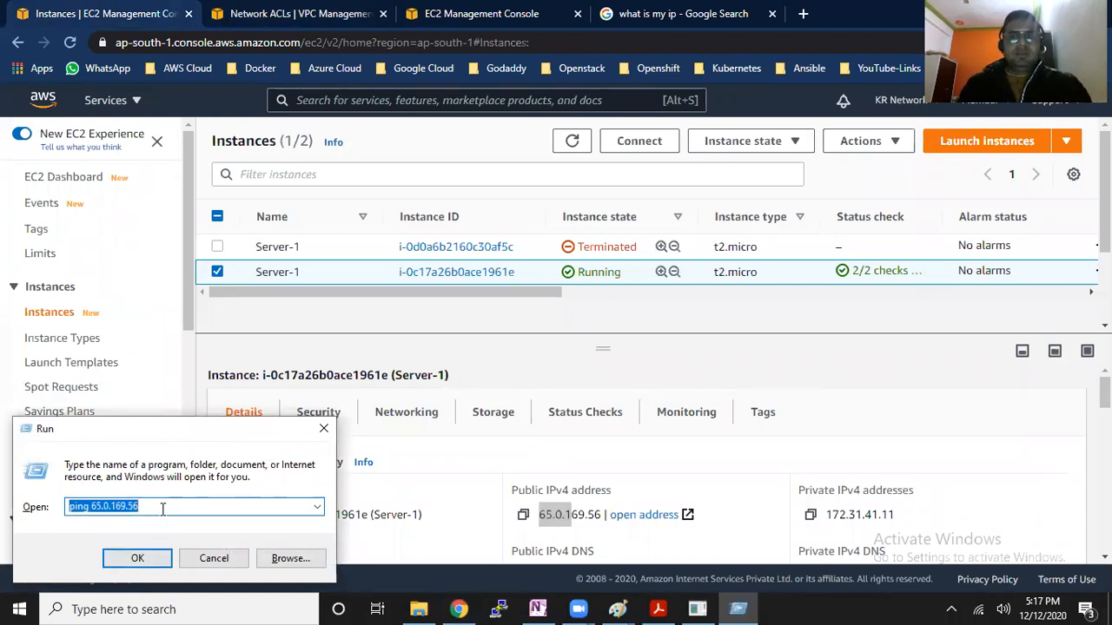
left_click(151, 563)
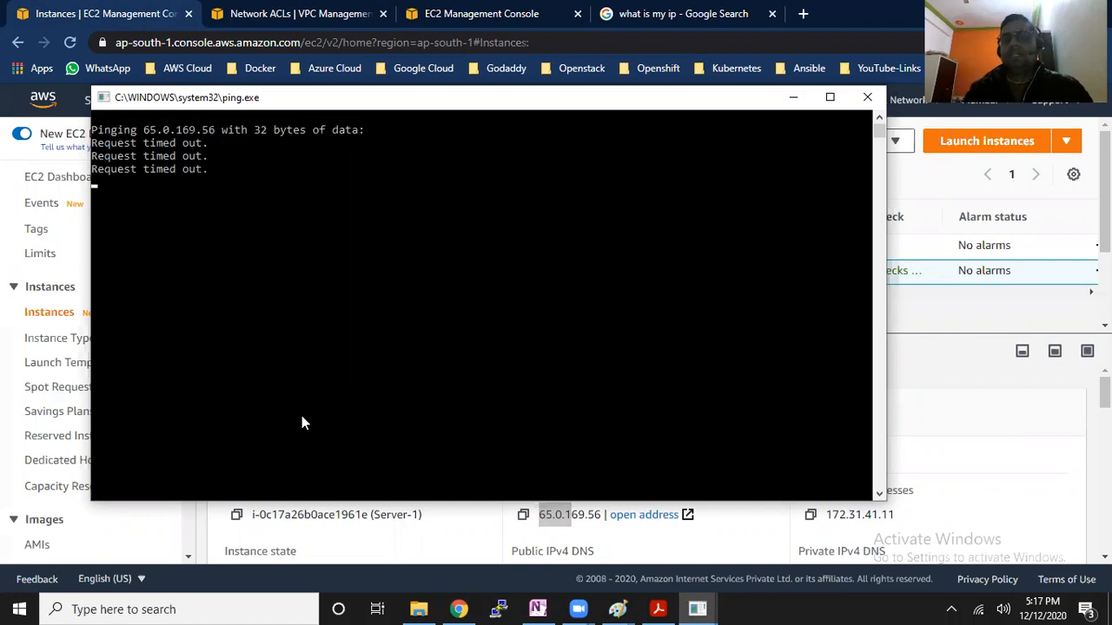
left_click(793, 96)
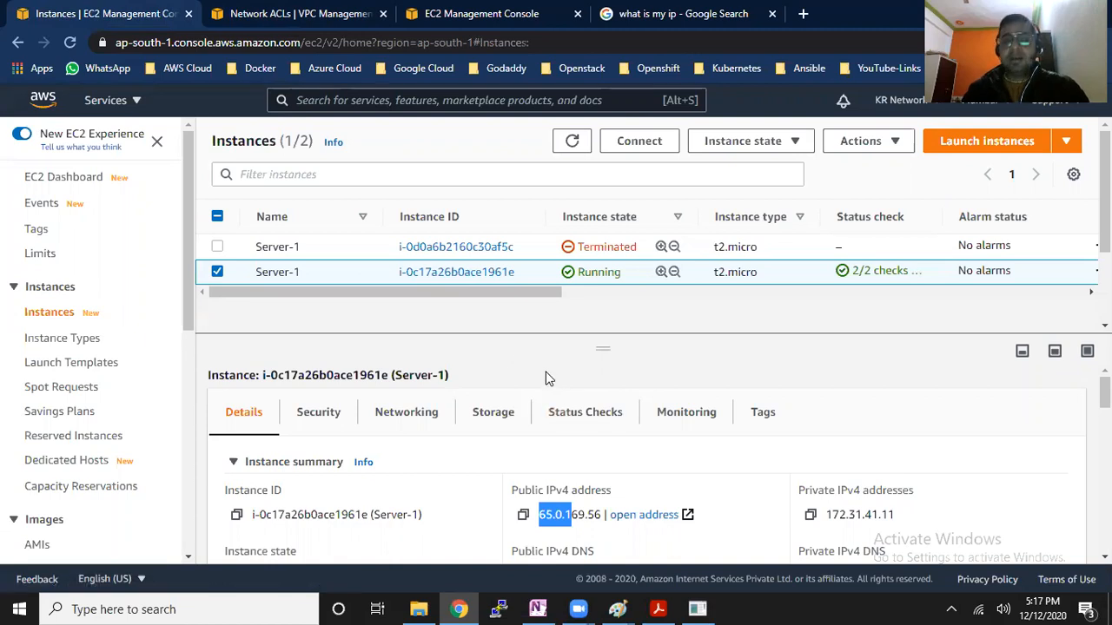
Switch to the VPC diagram in Paint and mark the traffic lines inside the RT box with the Pencil tool
mouse_move(618, 609)
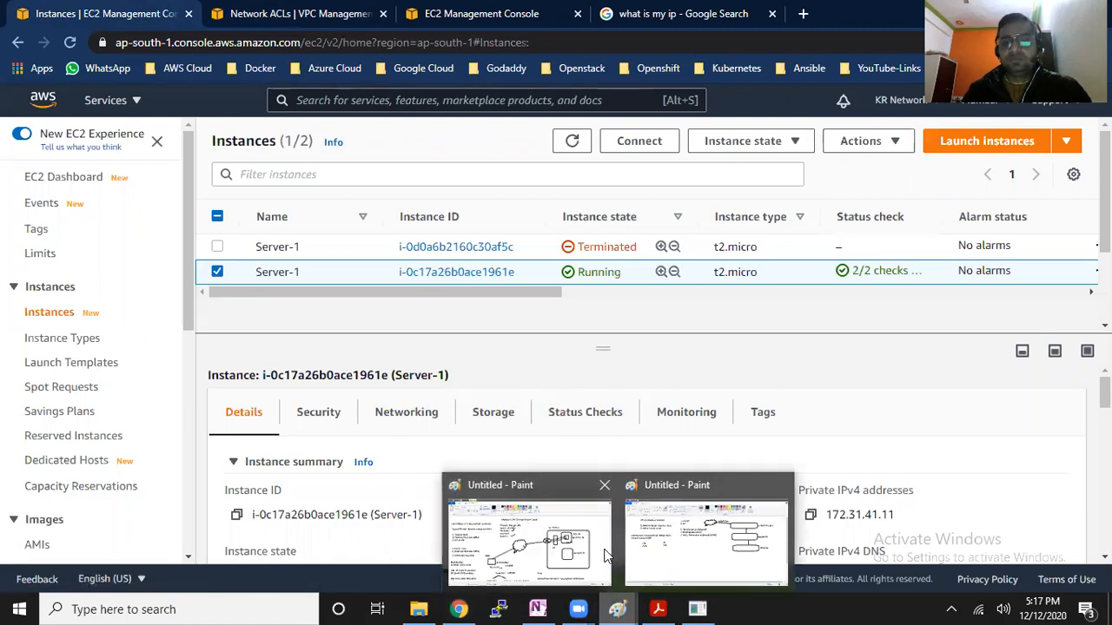
left_click(561, 540)
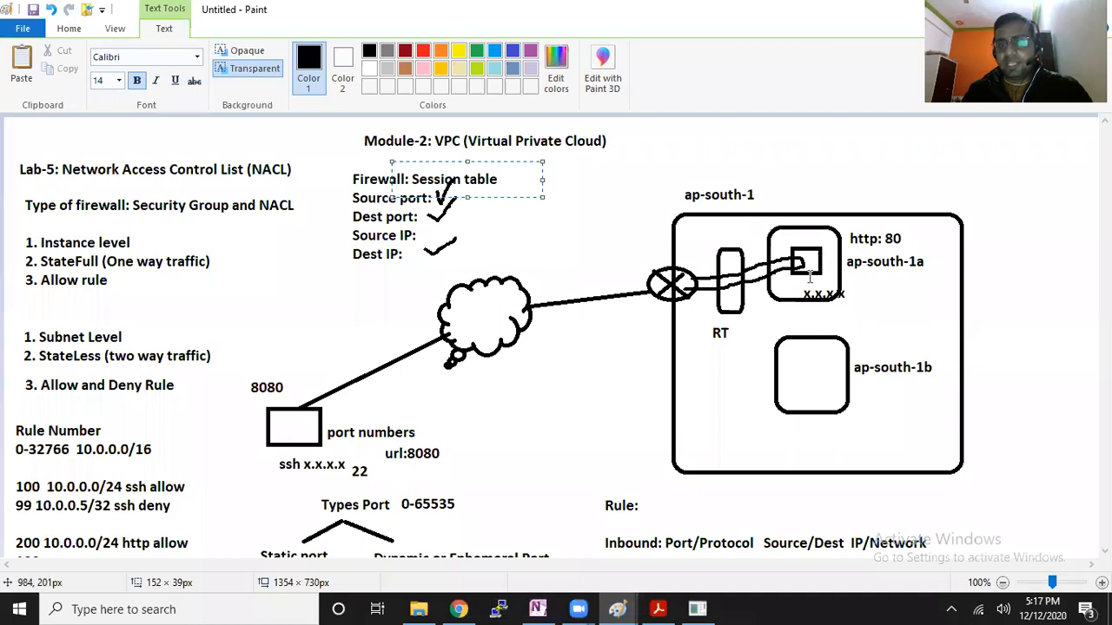
left_click(810, 209)
left_click(198, 57)
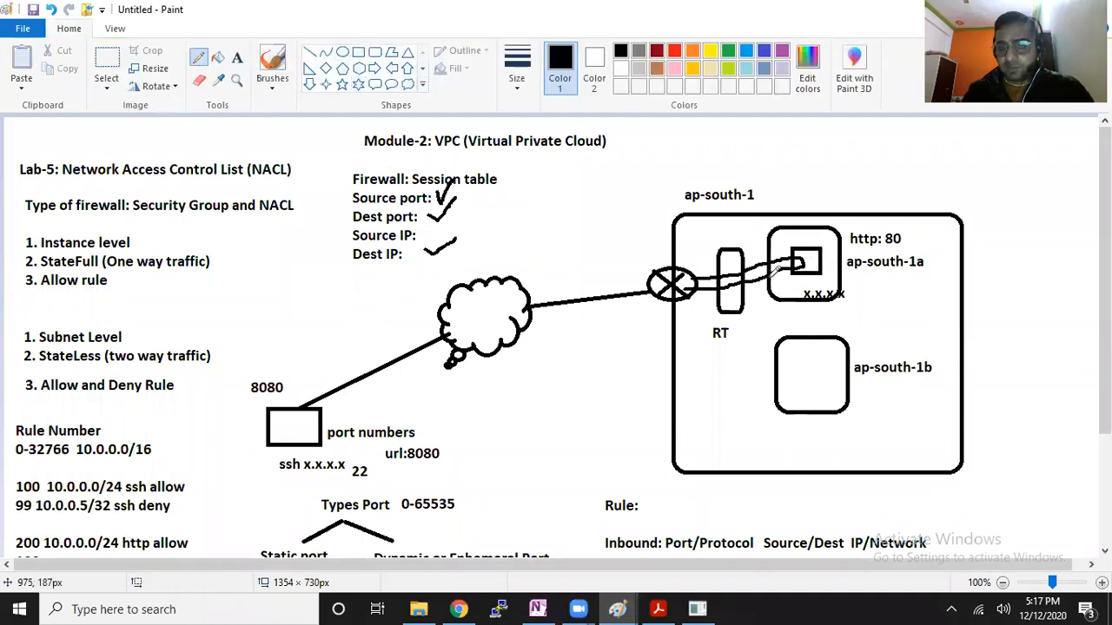
mouse_move(746, 275)
left_mouse_down()
mouse_move(739, 282)
mouse_move(737, 266)
mouse_move(747, 271)
left_mouse_up()
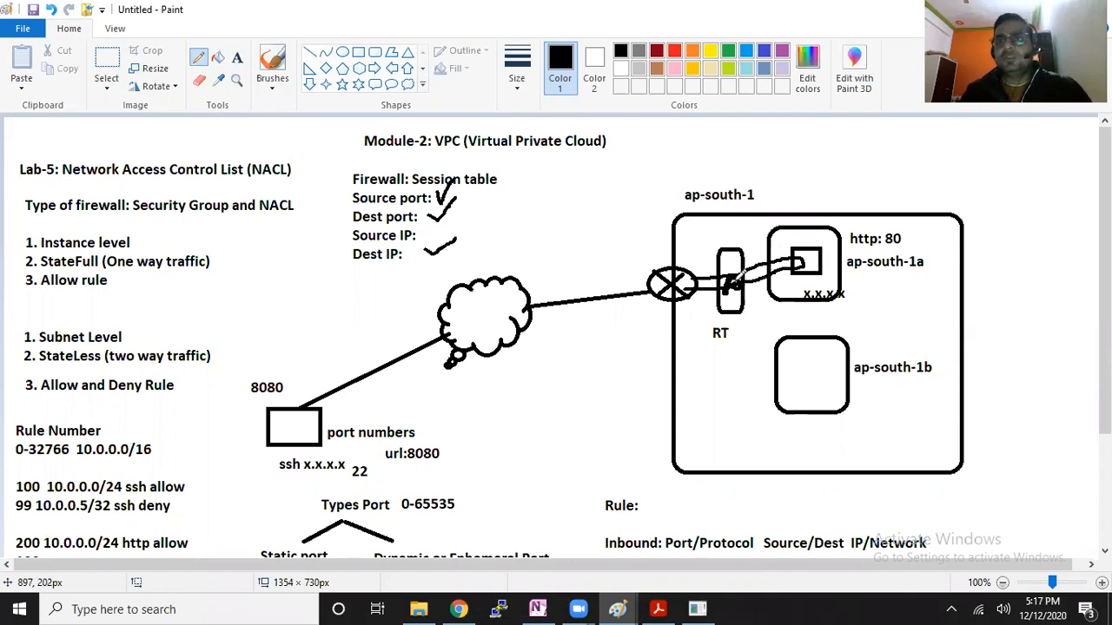
Return to the network ACL in Chrome and review its inbound rule 100 for ICMP traffic
left_click(459, 608)
left_click(276, 21)
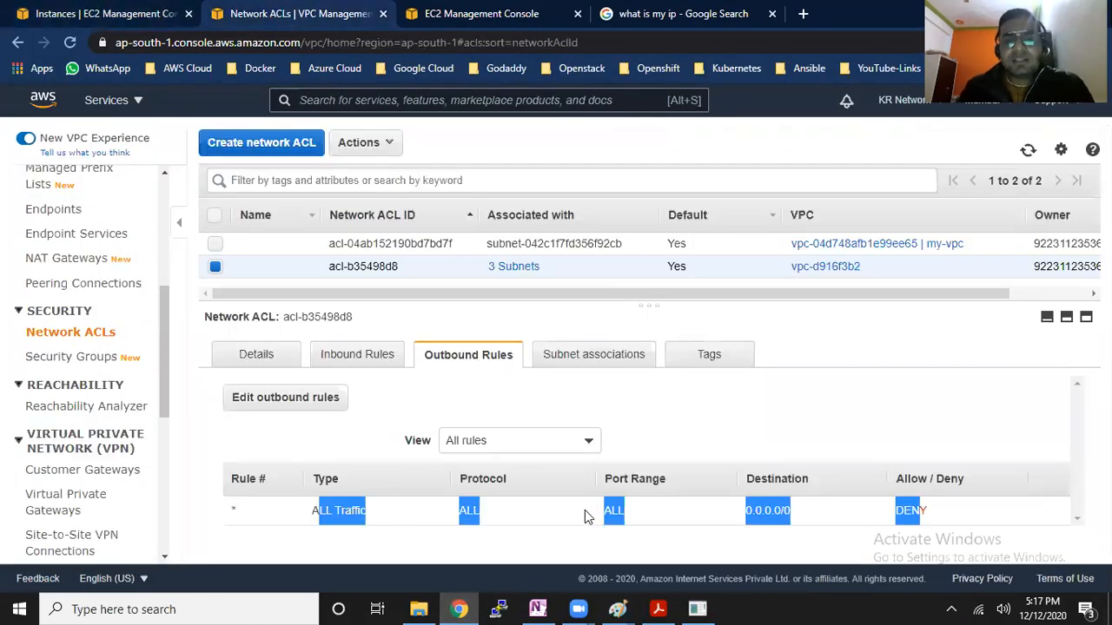
left_click(372, 354)
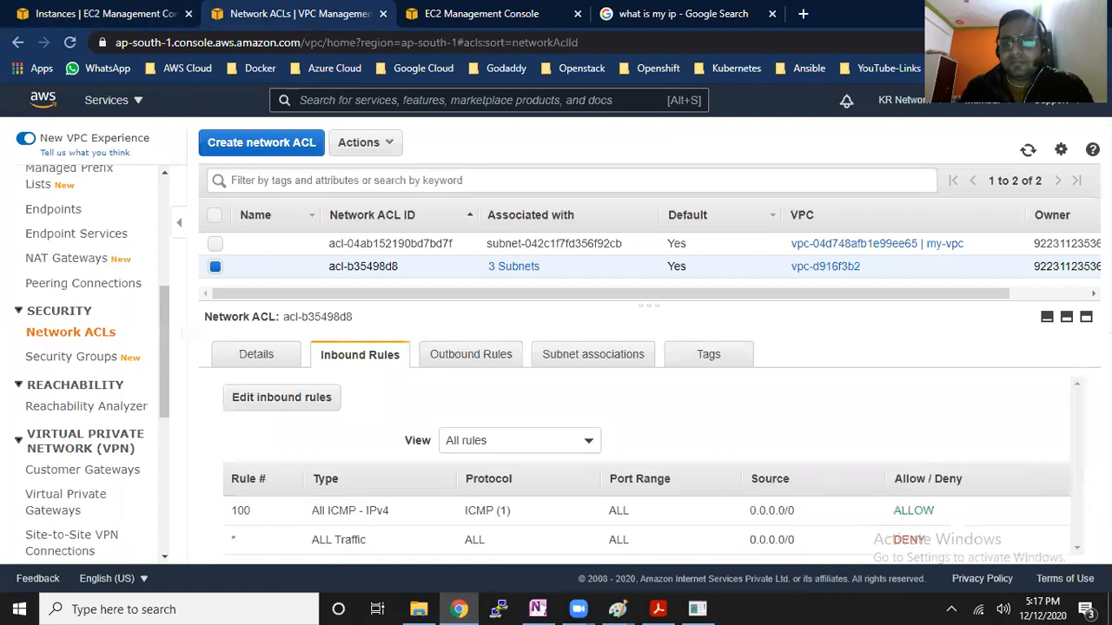
left_click_drag(331, 509, 809, 515)
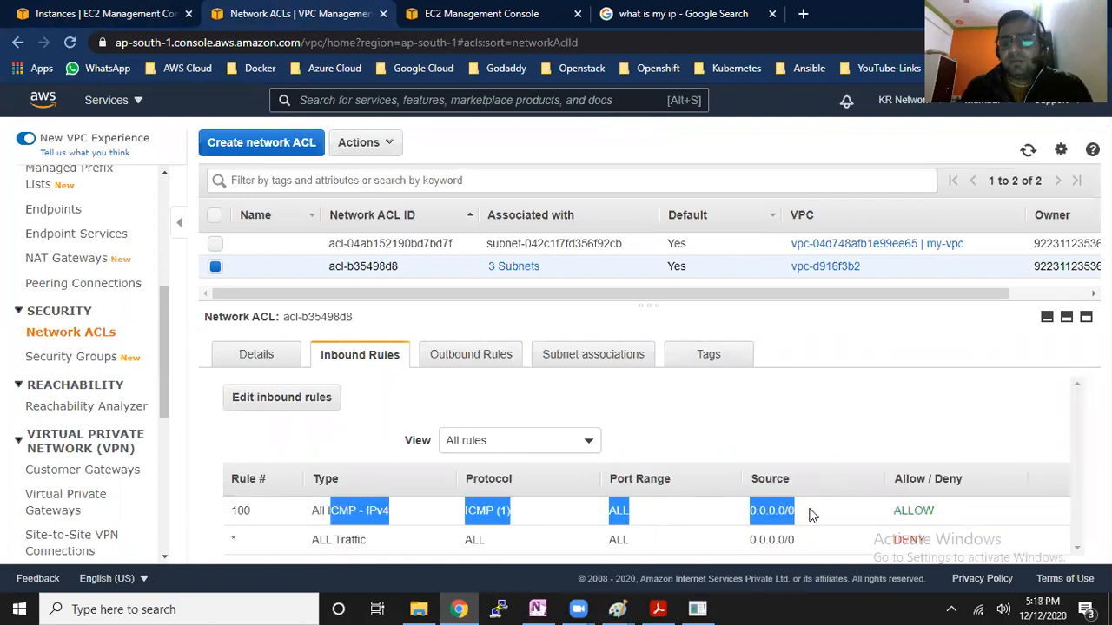
Open the network ACL's outbound rules for editing and add rule 100 with type All ICMP - IPv4
left_click(506, 360)
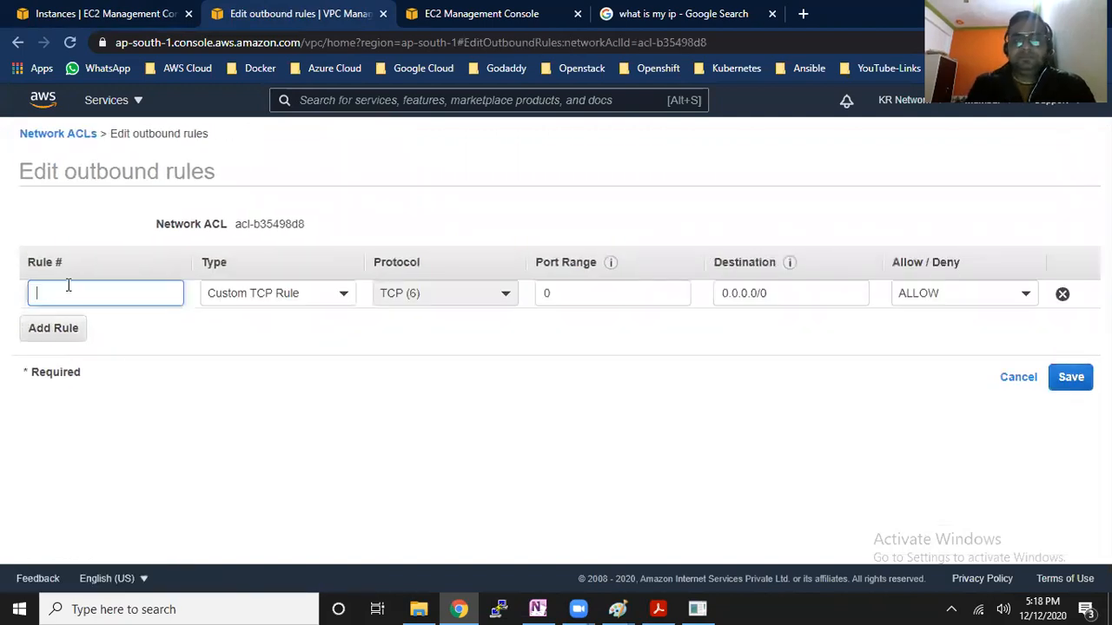
type("100")
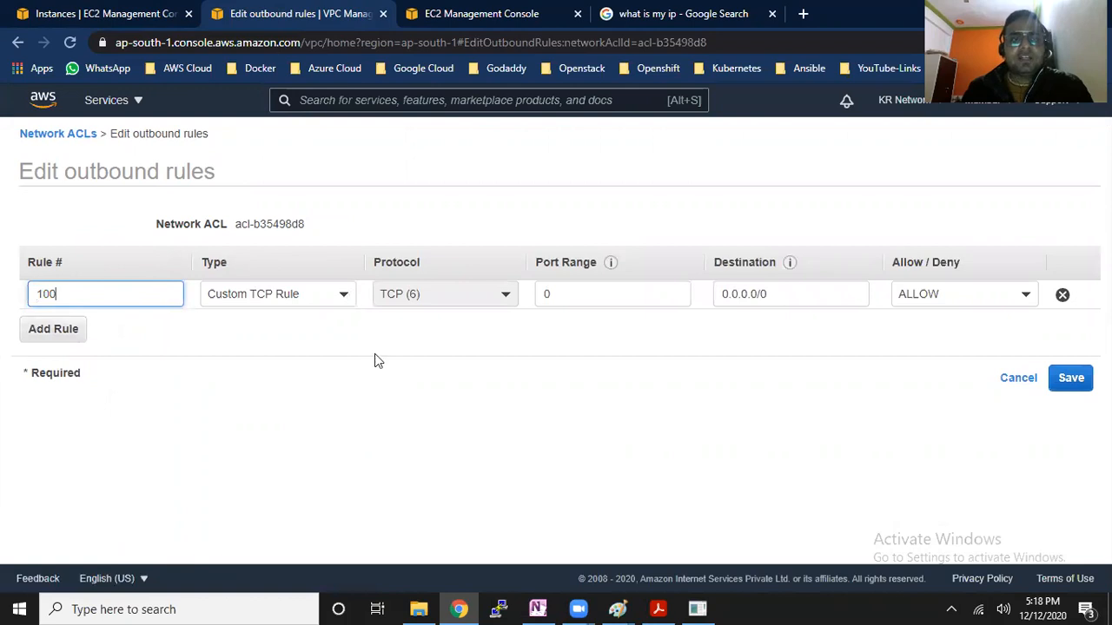
left_click(339, 295)
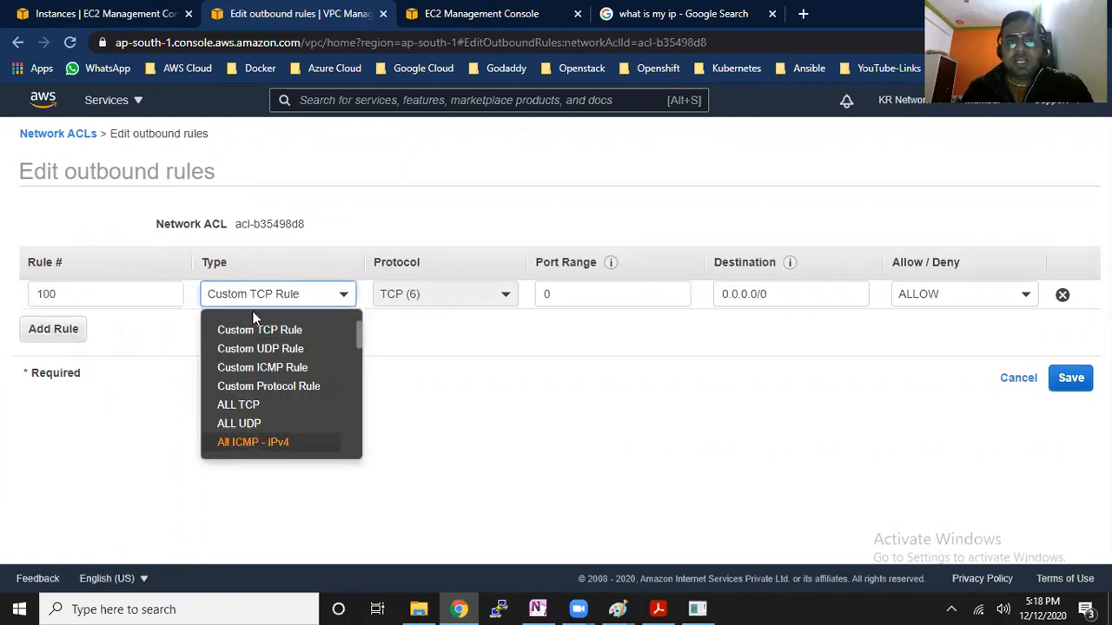
key("Return")
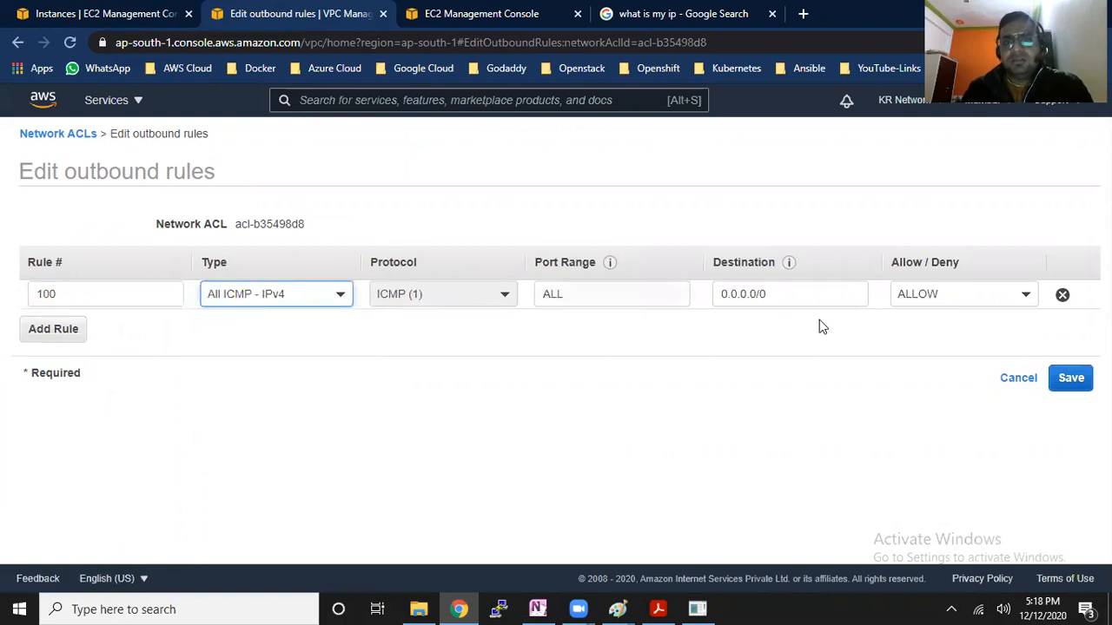
key("Tab")
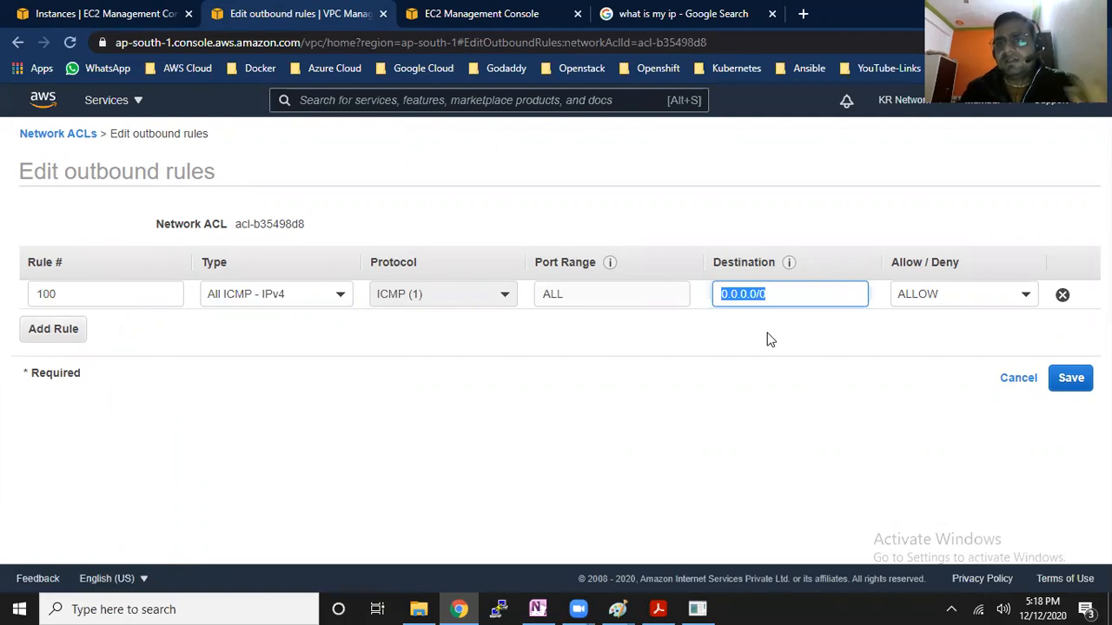
Switch to the second Paint drawing, draw a rectangle about 218 × 167 px below the /32 and /128 notes, and activate the Text tool
left_click(617, 608)
left_click(649, 551)
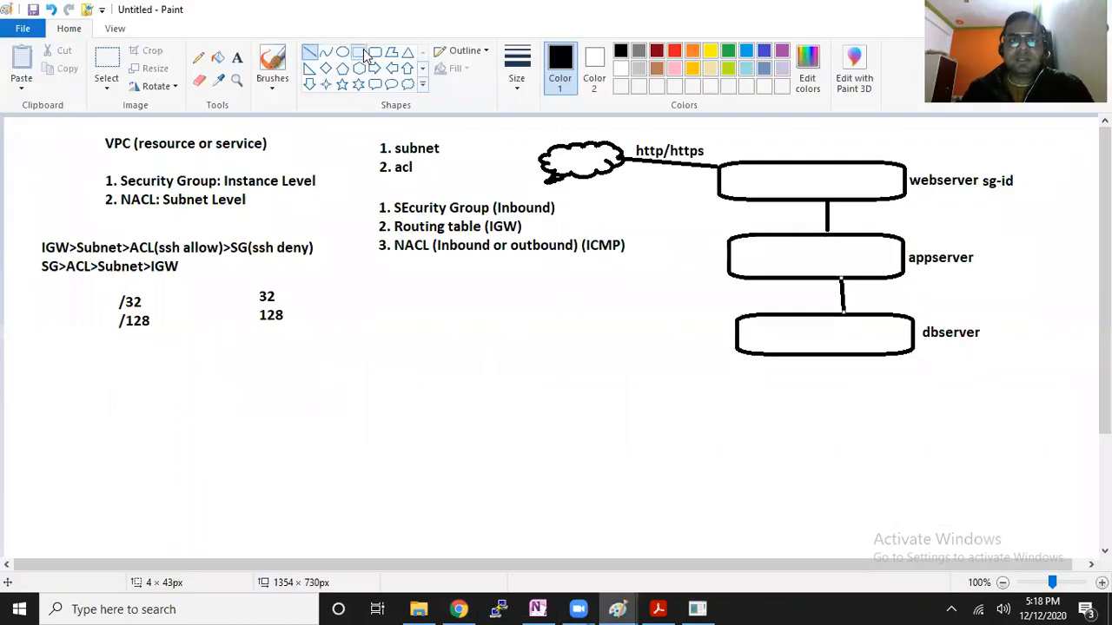
left_click_drag(113, 374, 291, 510)
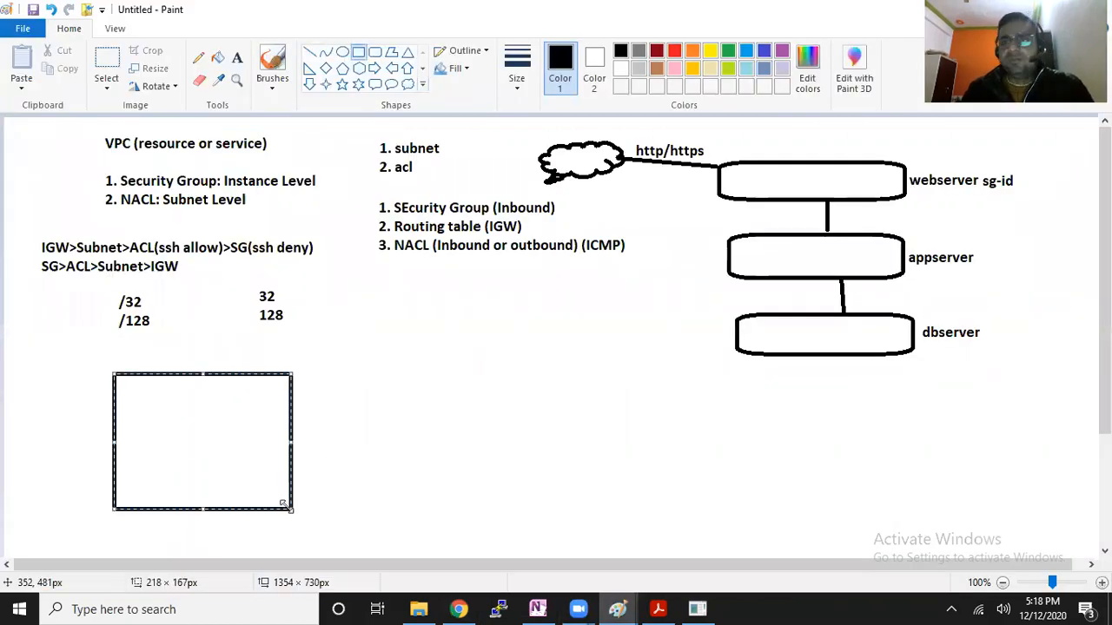
left_click(322, 437)
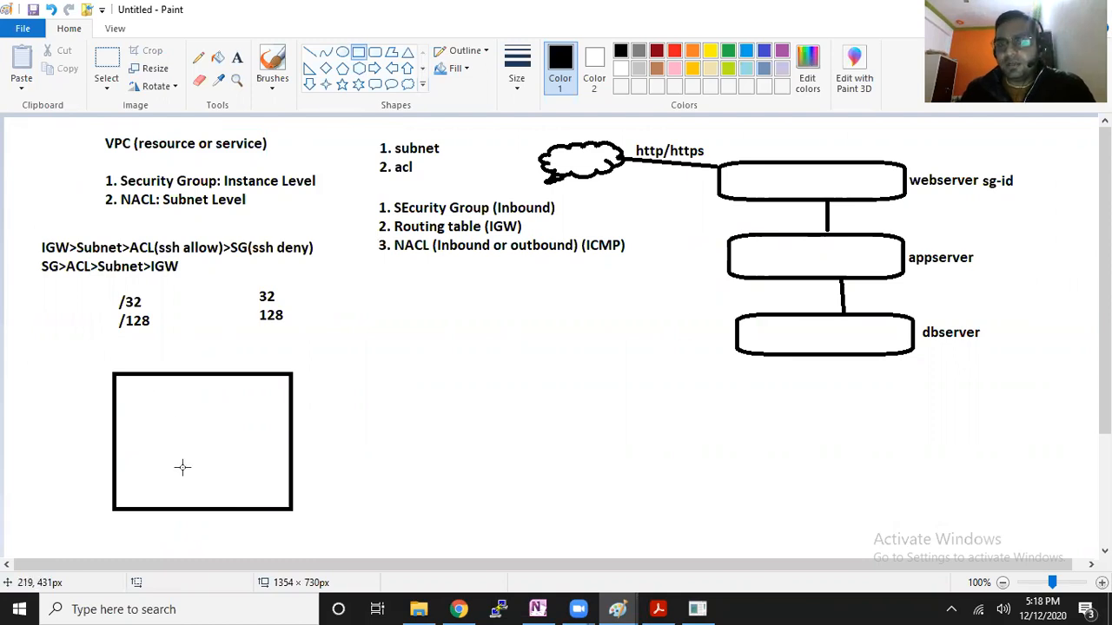
left_click(236, 58)
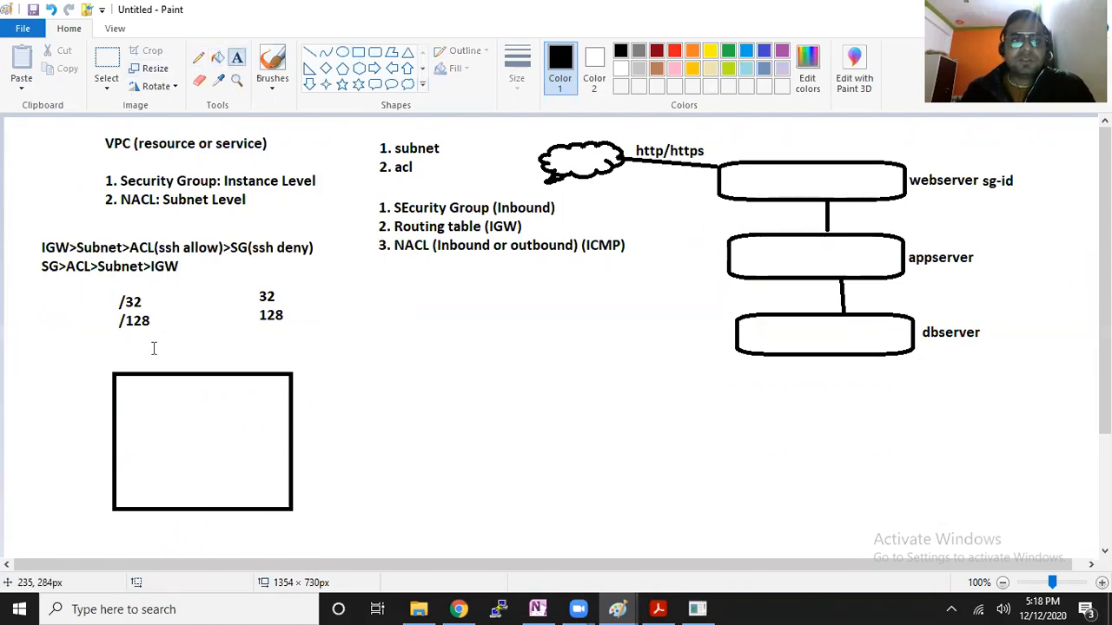
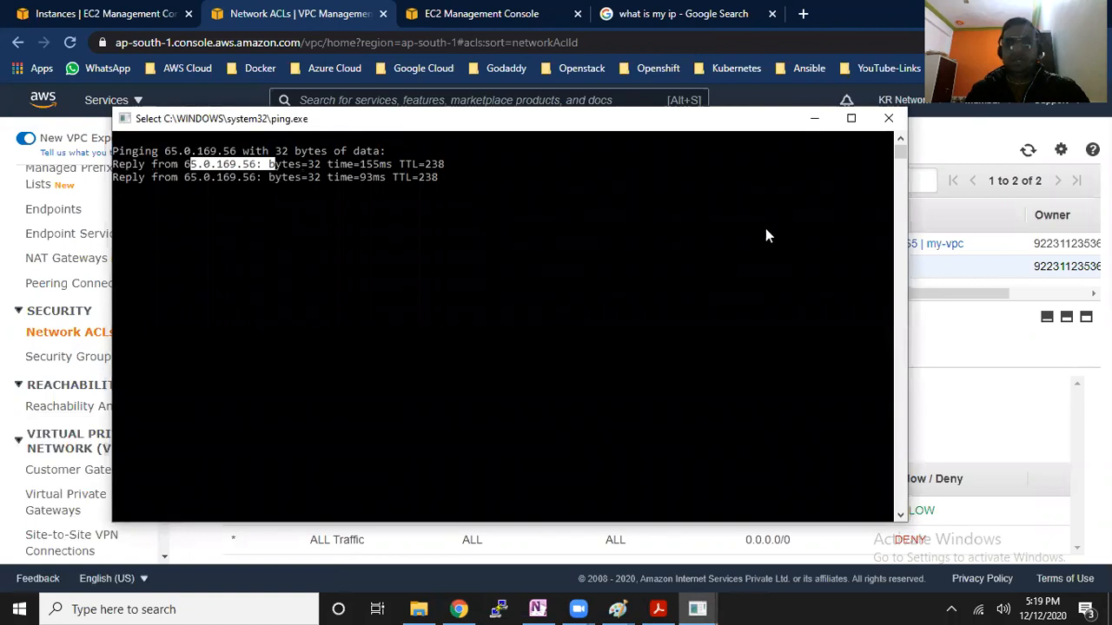
Minimize the ping window and copy the running Server-1's public IPv4 address from the EC2 instances page
left_click(813, 119)
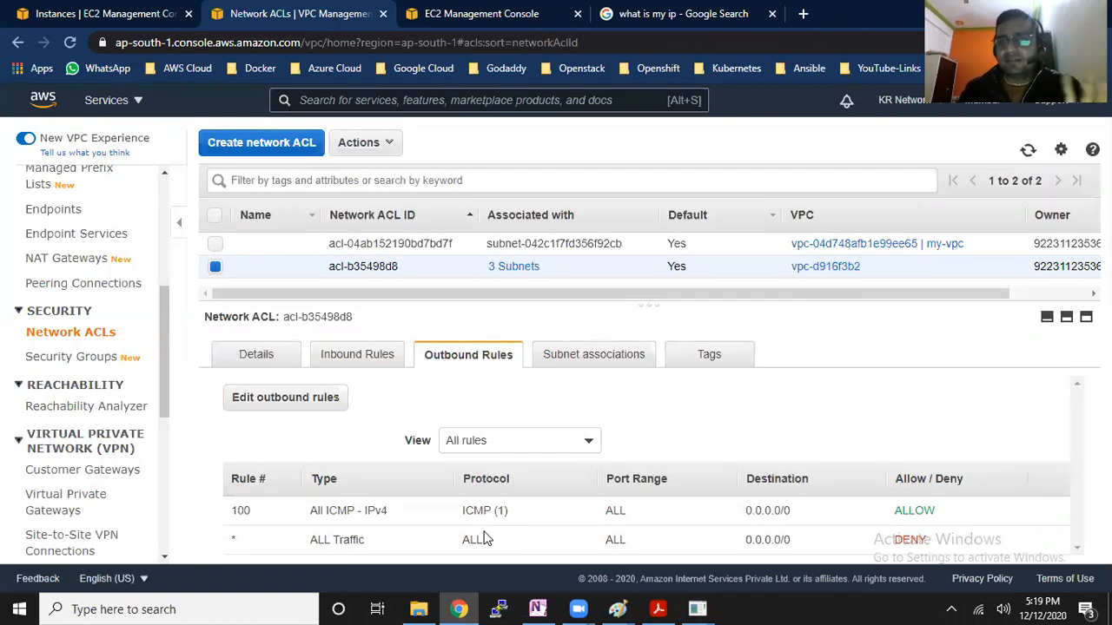
left_click(102, 13)
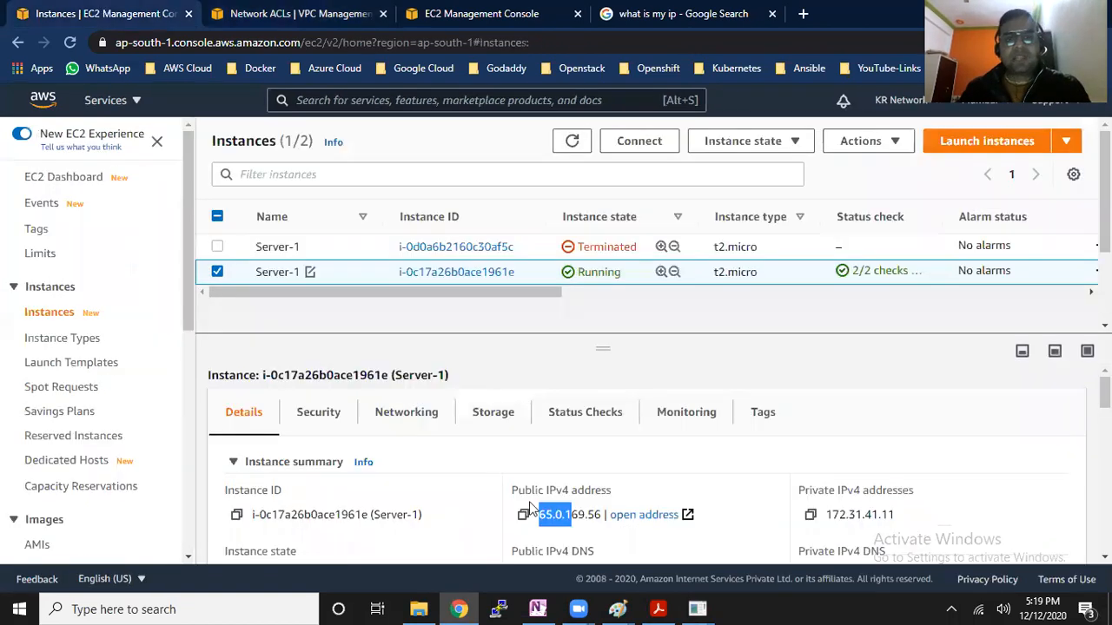
left_click(522, 514)
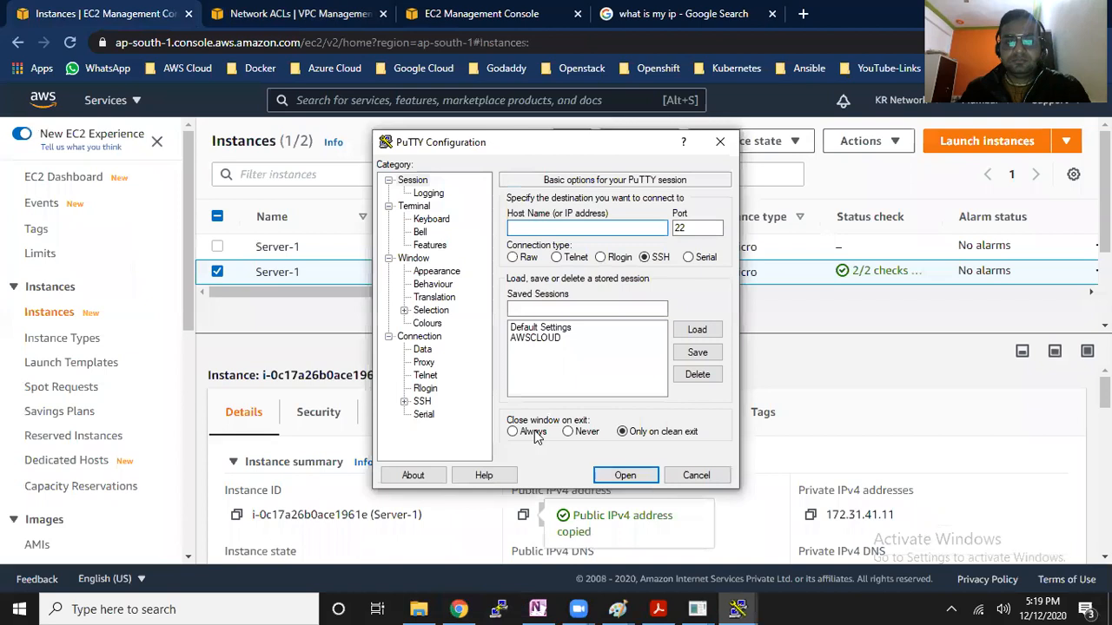
left_click(557, 339)
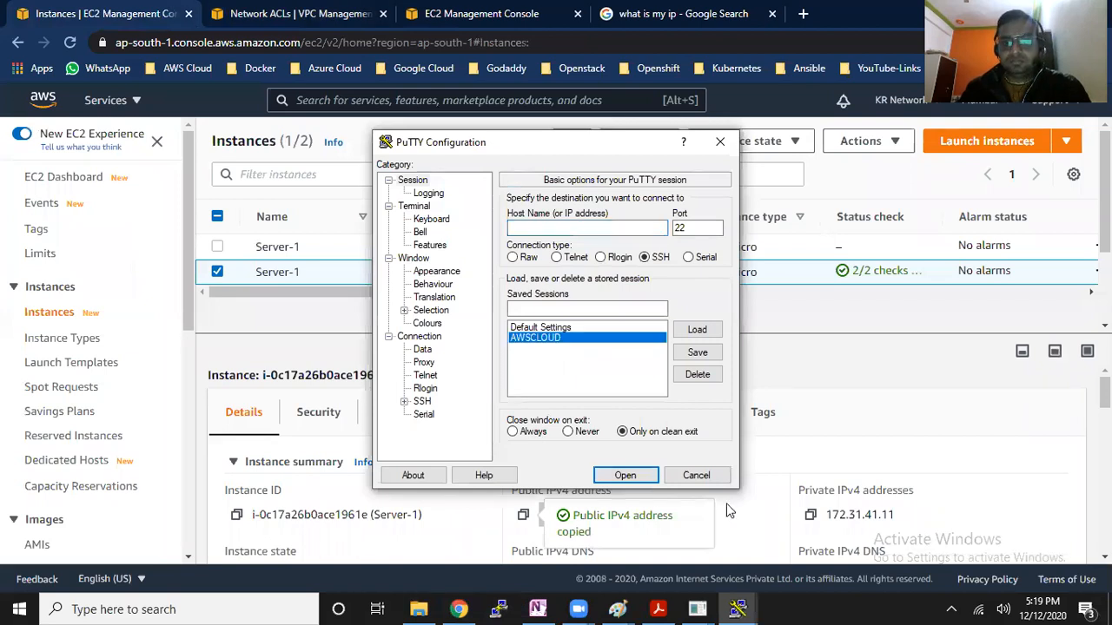
left_click(687, 335)
left_click(612, 229)
key("ctrl+v")
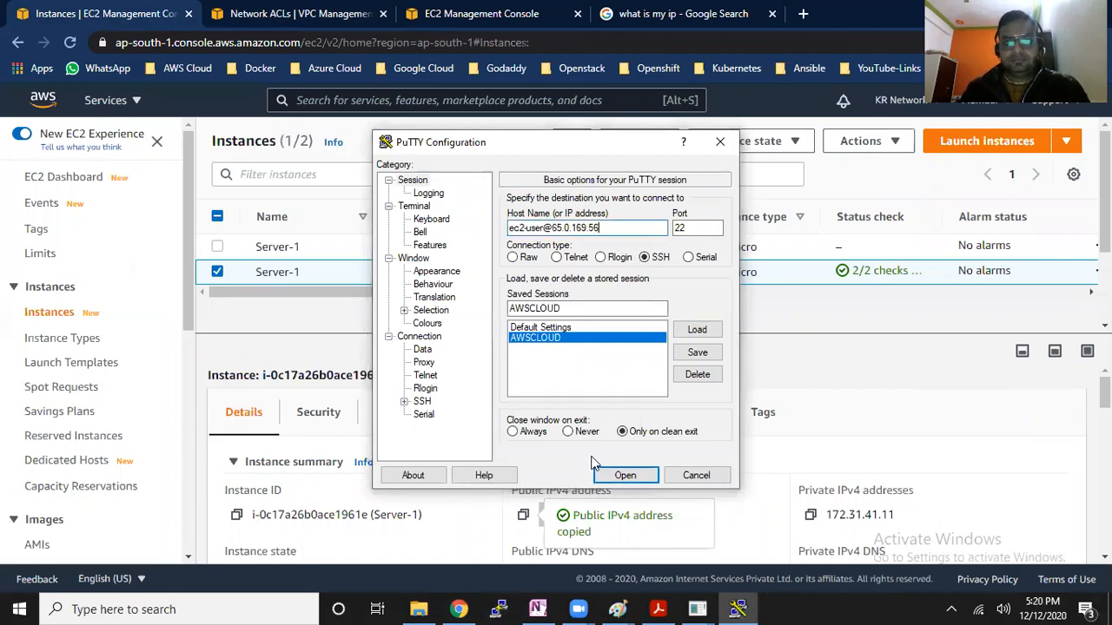
key("Return")
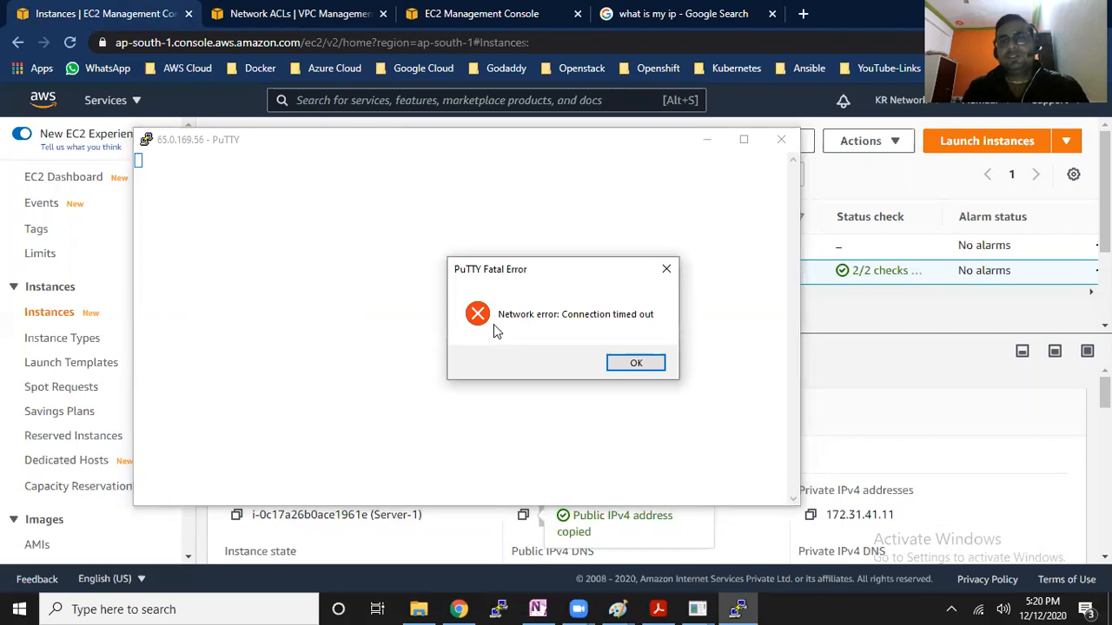
left_click(660, 364)
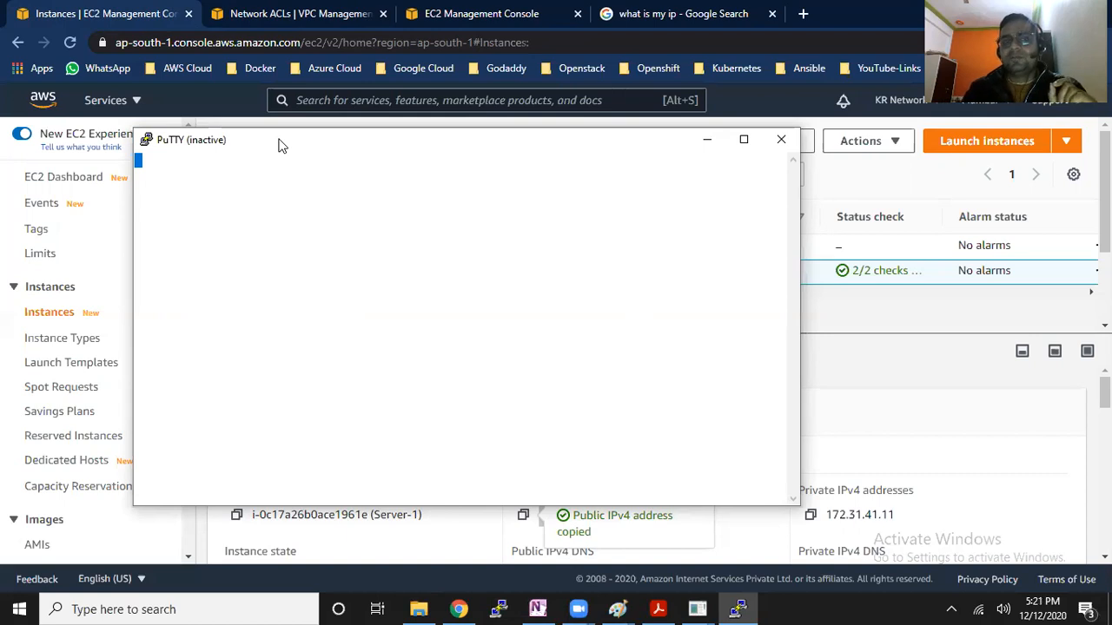
Open the inbound rules of network ACL acl-b35498d8 for editing and add a rule numbered 200
left_click(279, 10)
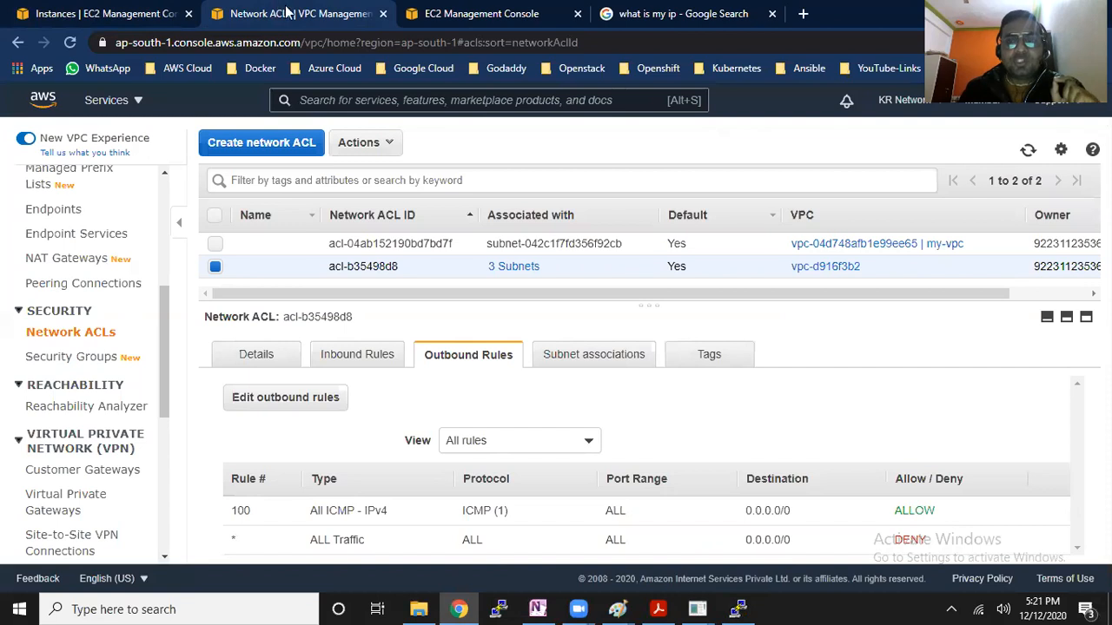
left_click_drag(335, 267, 399, 268)
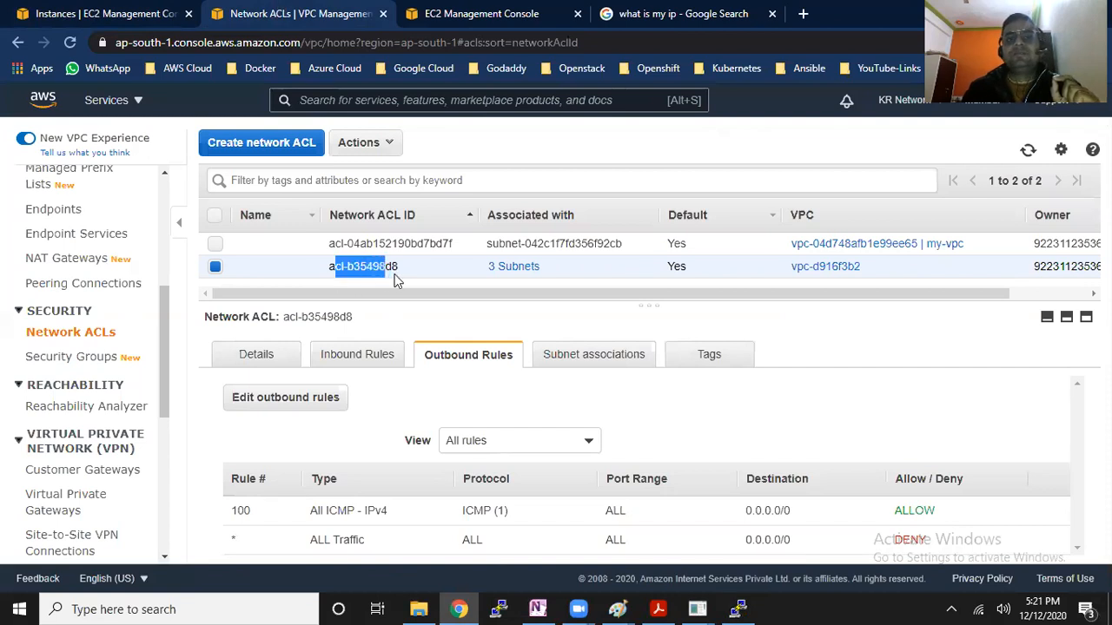
left_click(387, 361)
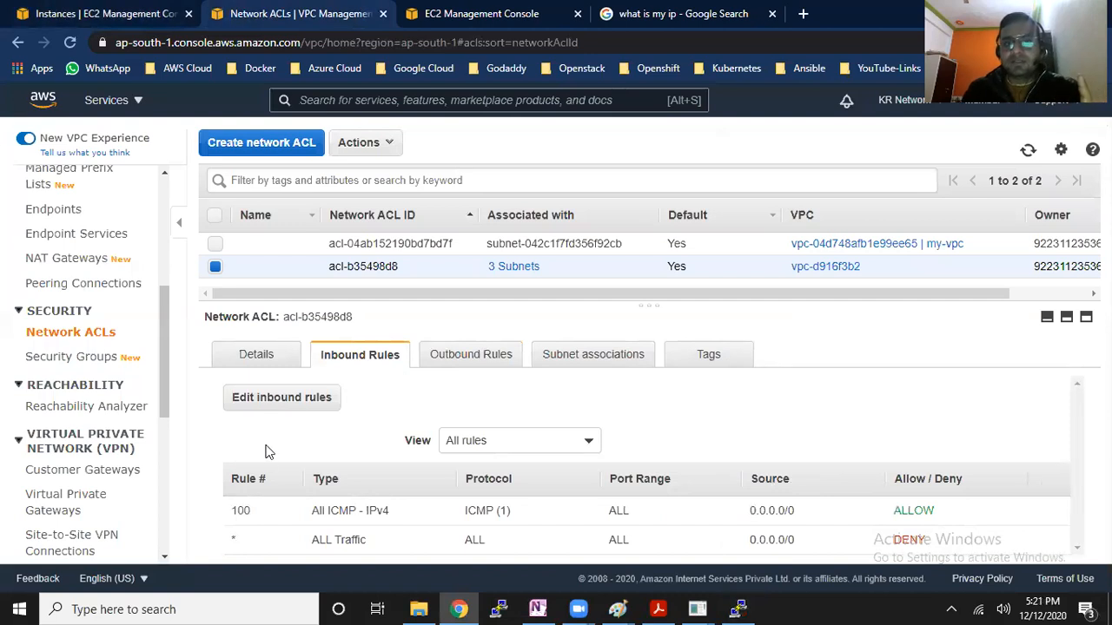
left_click(290, 400)
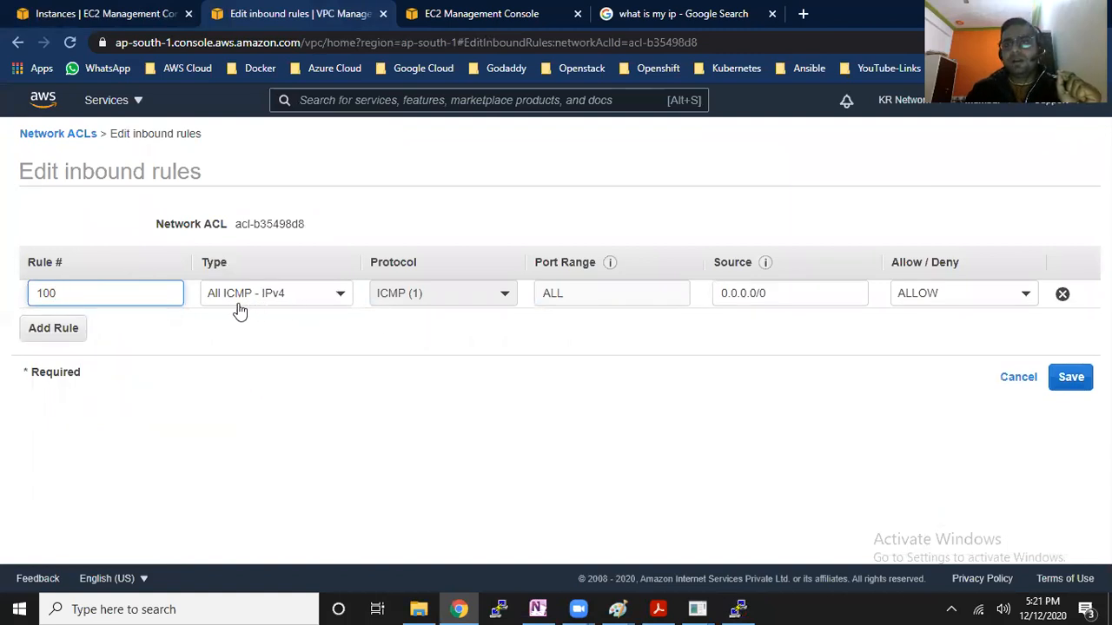
left_click(54, 328)
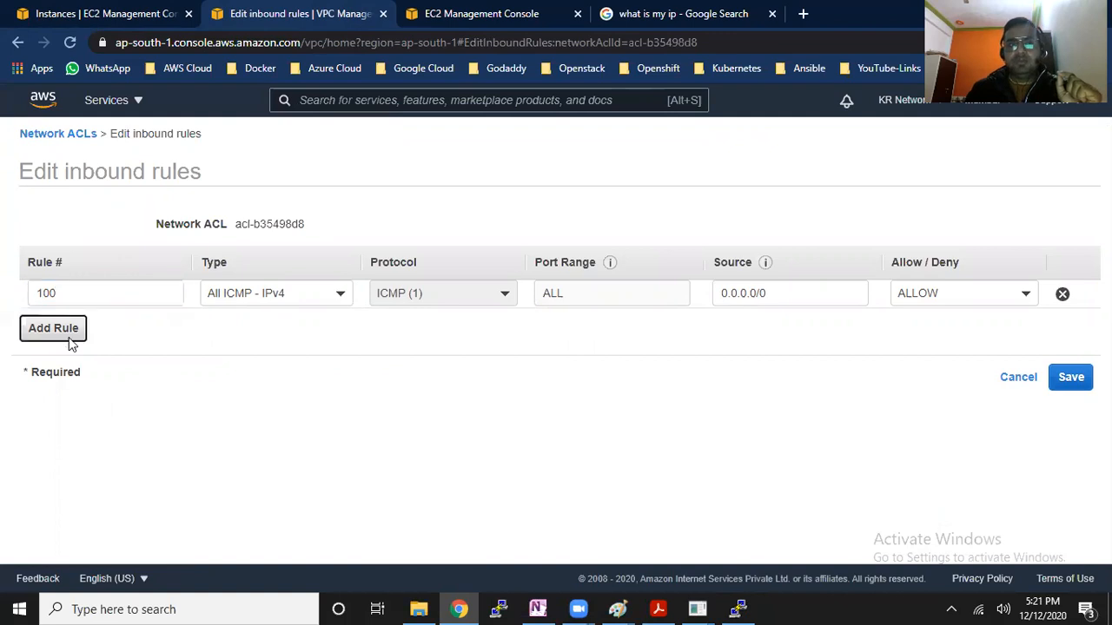
left_click(84, 323)
type("200")
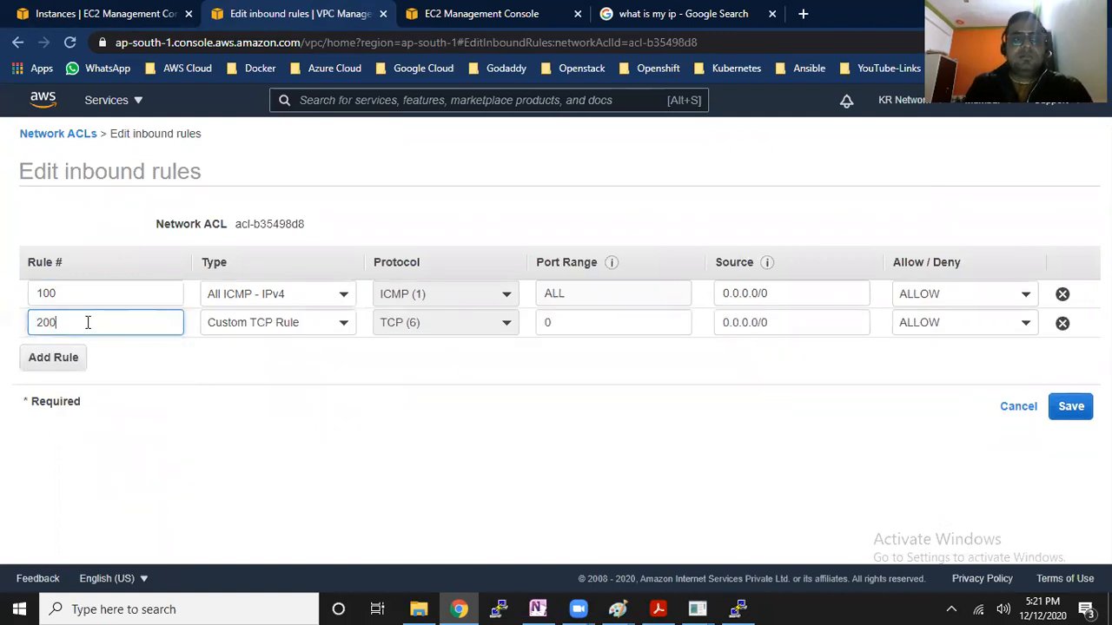
Set the port range of inbound rule 200 to 8080, keeping the Custom TCP Rule type
left_click_drag(78, 297, 33, 325)
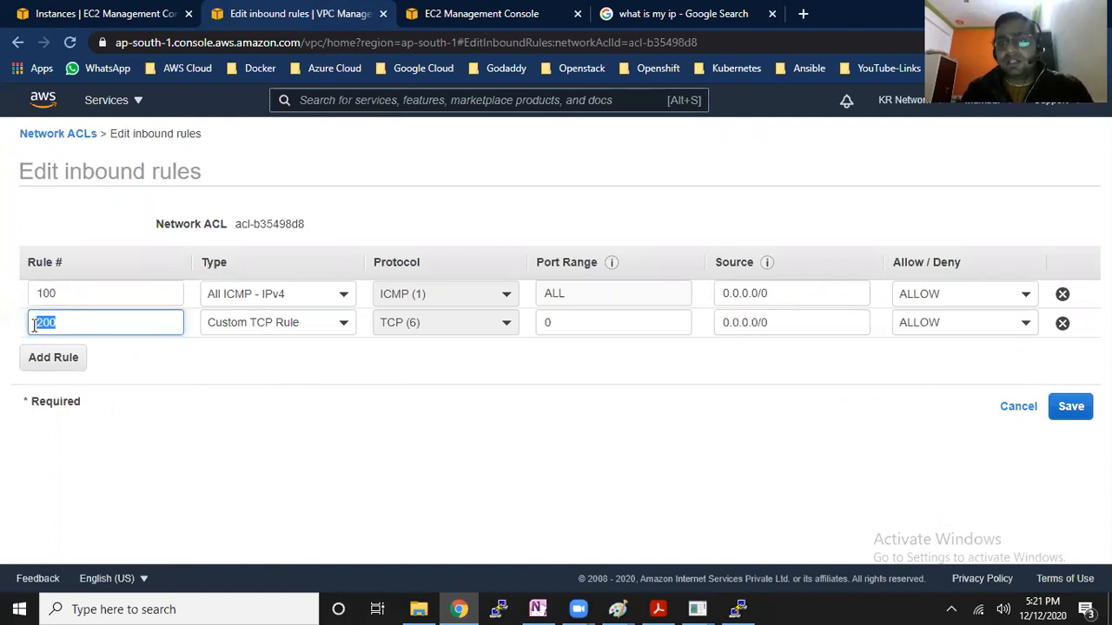
left_click(346, 327)
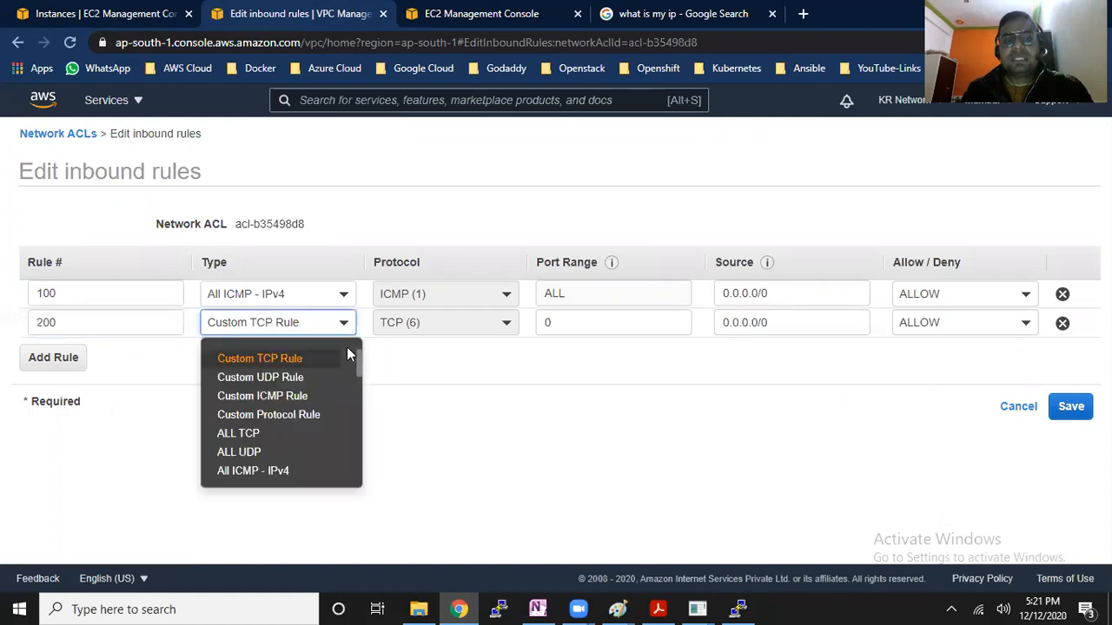
left_click(426, 398)
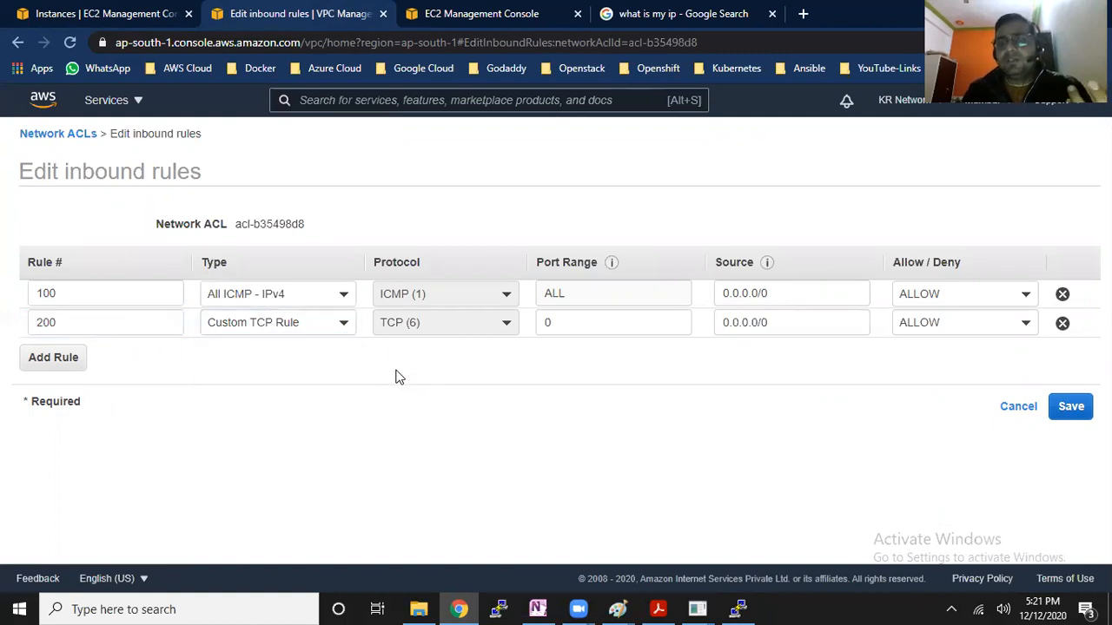
left_click_drag(558, 325, 539, 323)
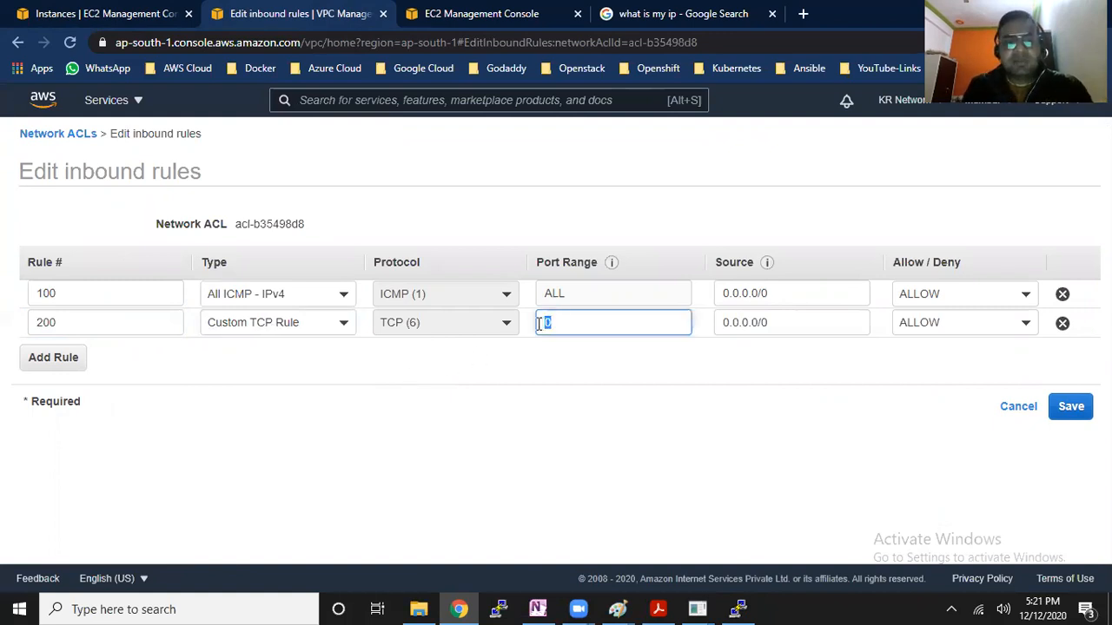
type("8080")
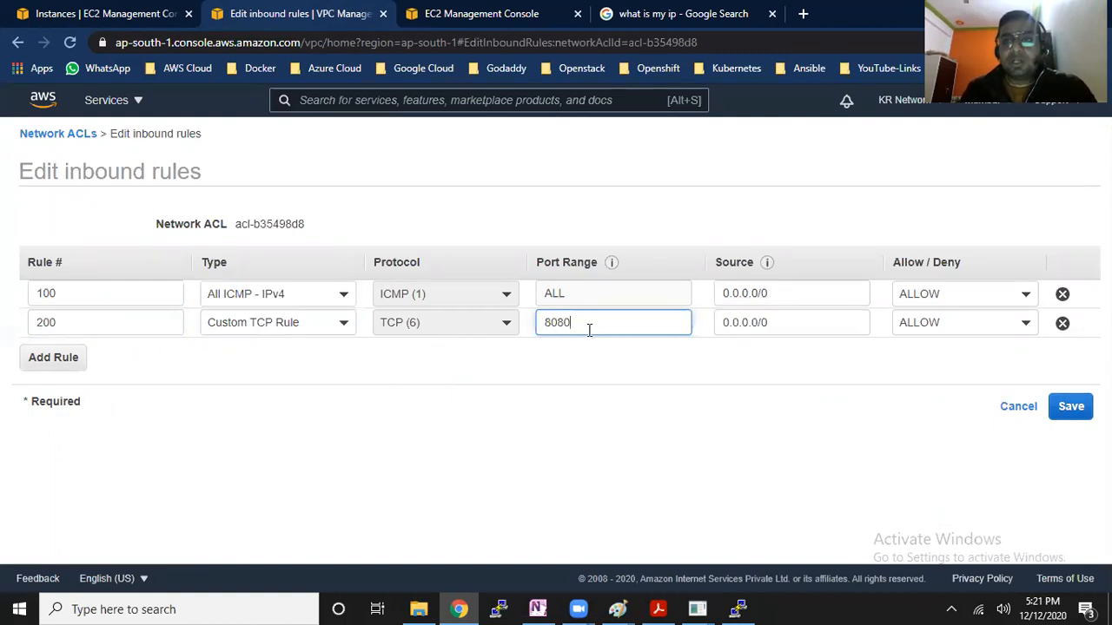
left_click_drag(592, 331, 542, 327)
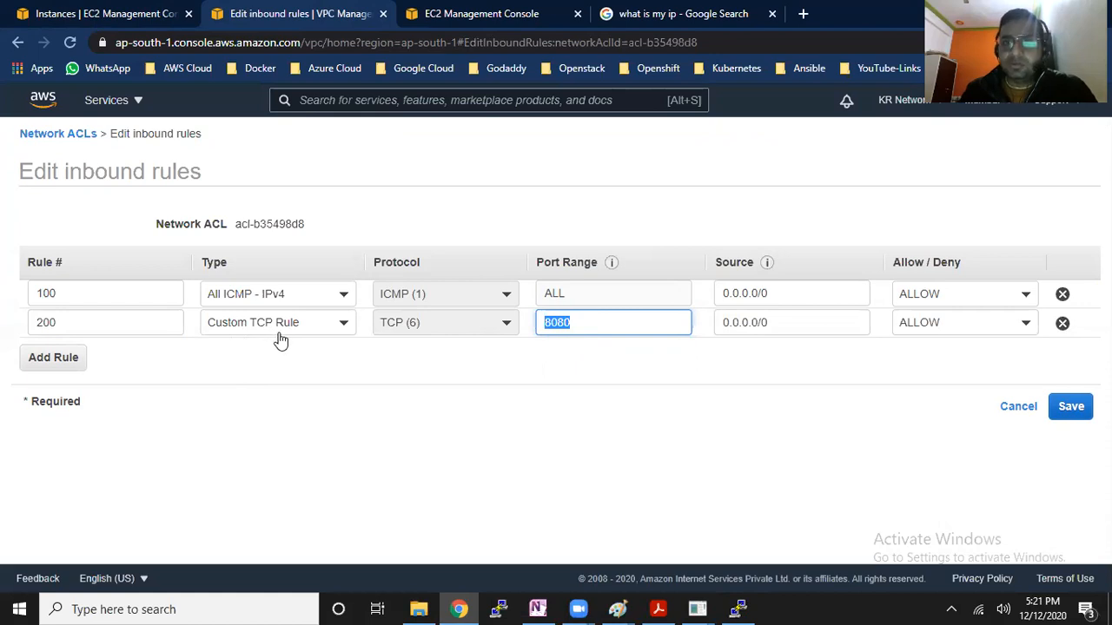
Change the type of inbound rule 200 to SSH (22)
left_click(317, 336)
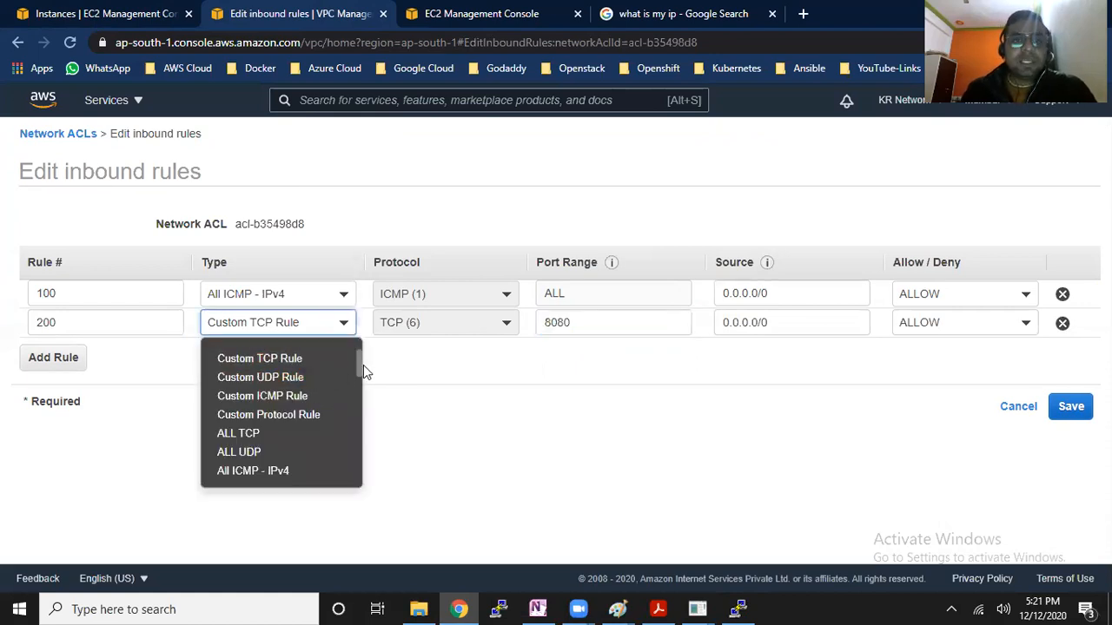
left_click_drag(359, 365, 318, 397)
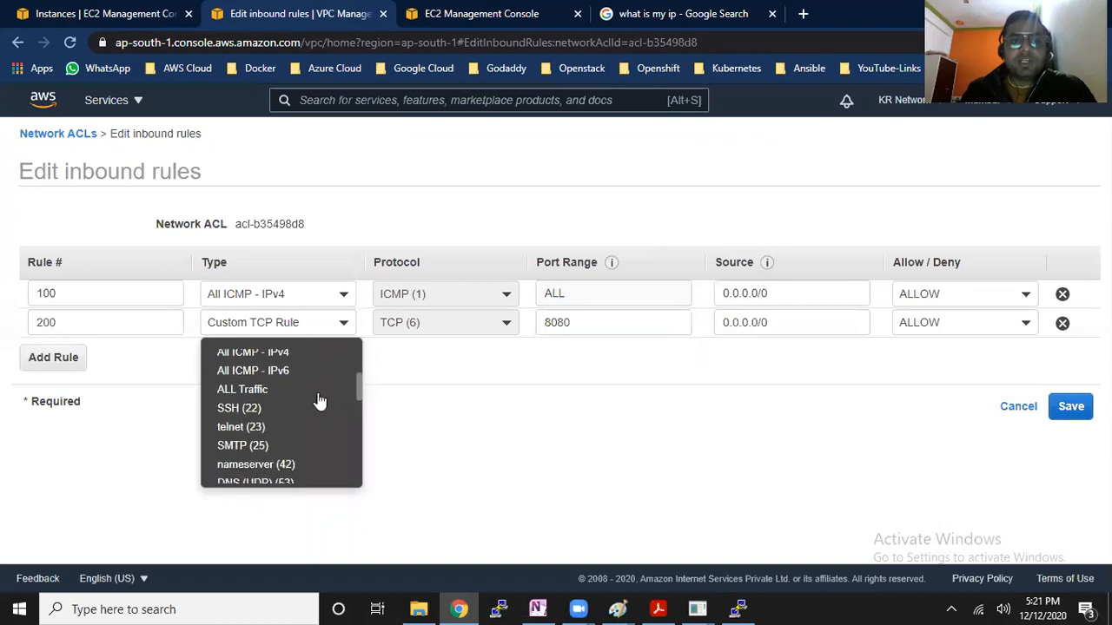
left_click(259, 414)
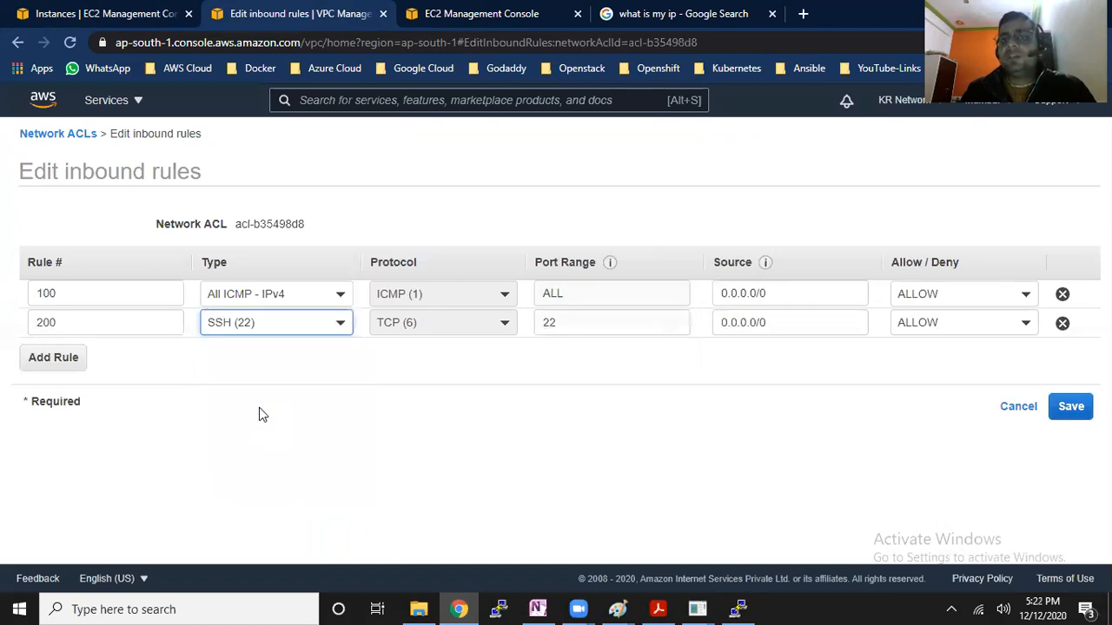
key("Tab")
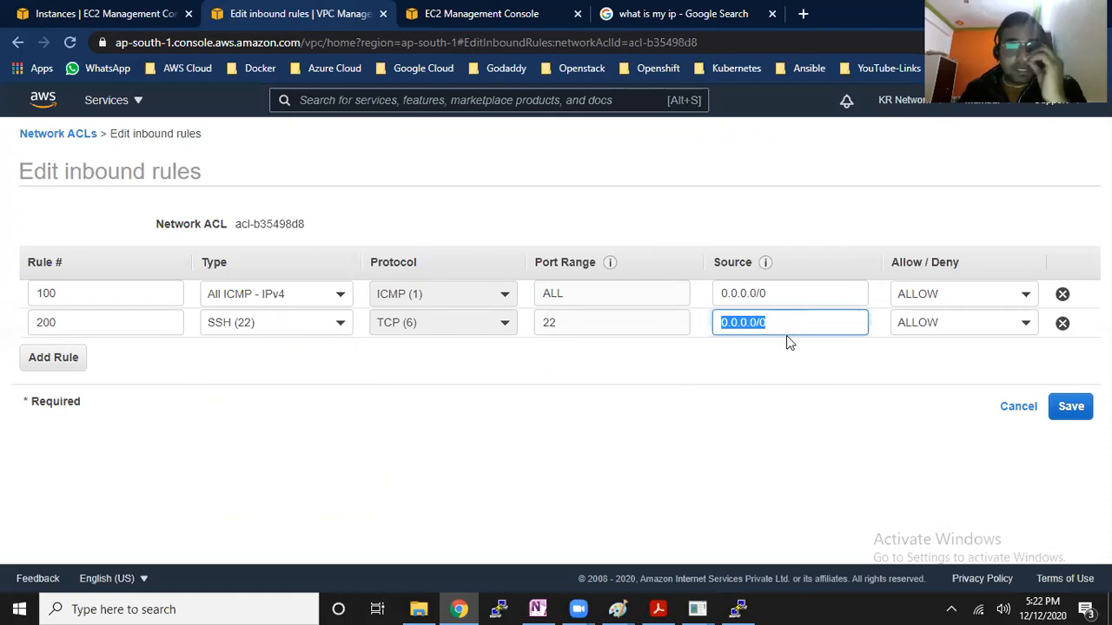
Check the computer's public IP address in the Google results and return to the inbound rules being edited
left_click(682, 13)
left_click(368, 295)
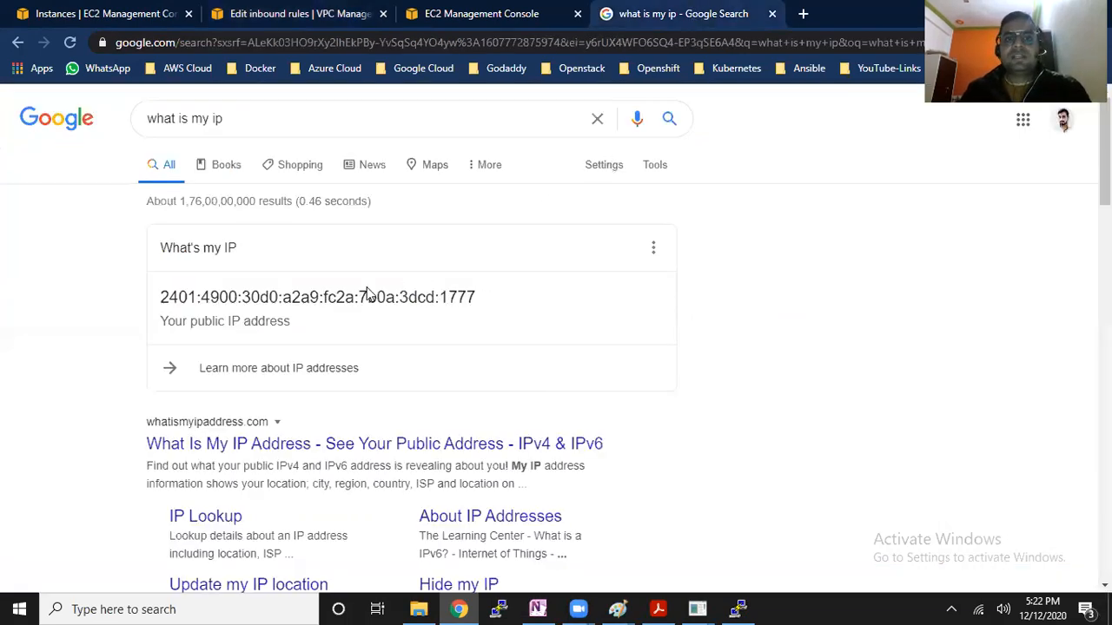
left_click_drag(476, 297, 291, 297)
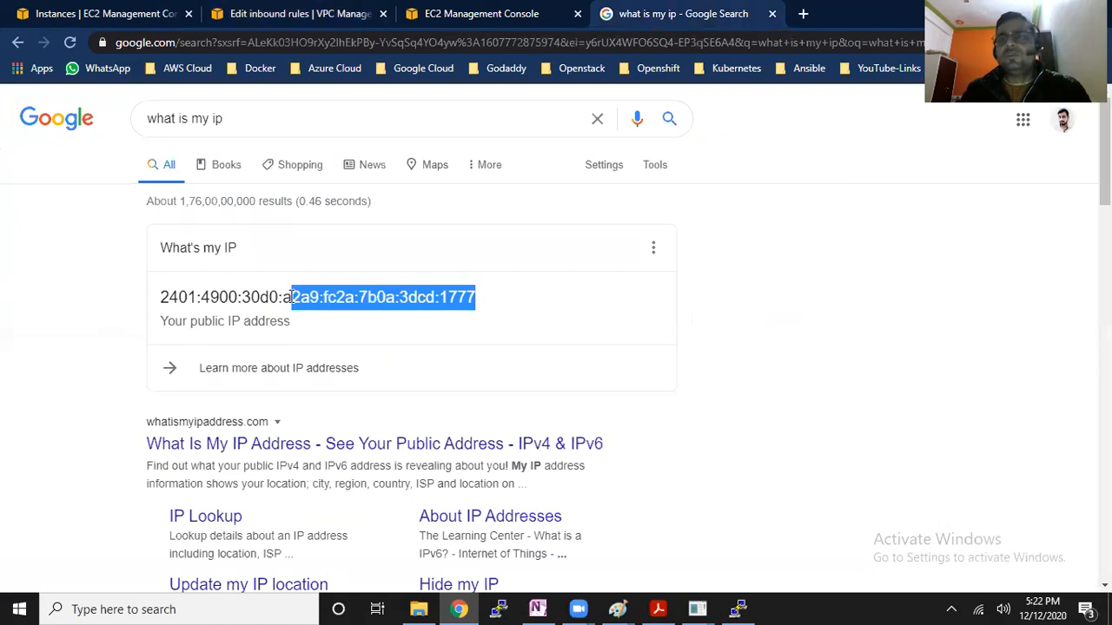
left_click(156, 12)
left_click(341, 19)
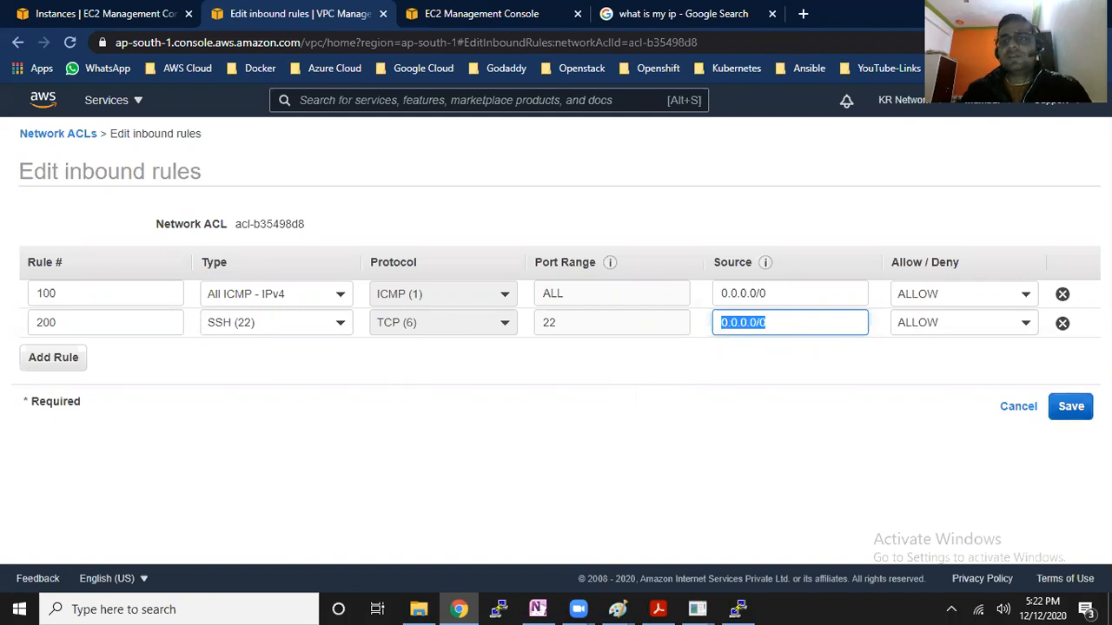
Save the inbound rules and review the network ACL's outbound rules, including the ALL Traffic entry
left_click(1068, 413)
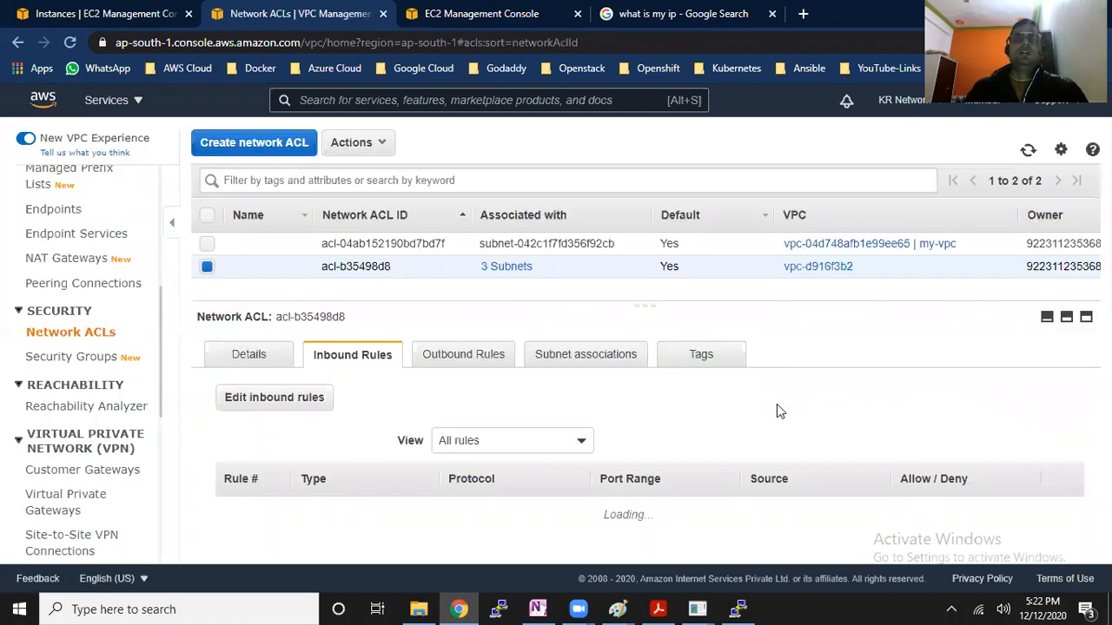
left_click(504, 356)
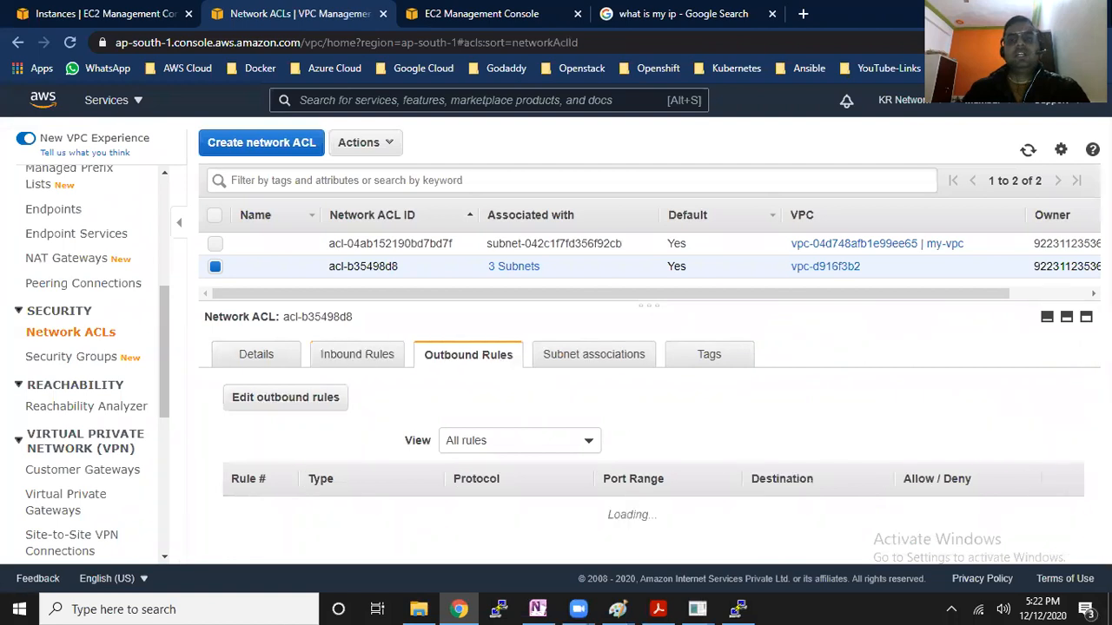
left_click_drag(317, 538, 478, 539)
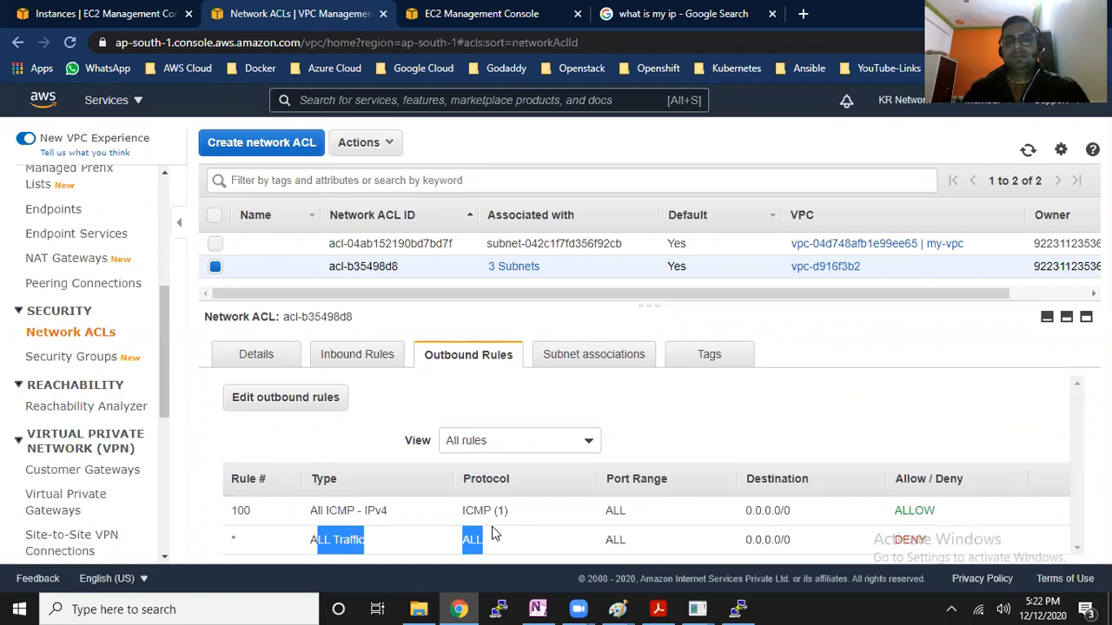
Copy Server-1's public IPv4 address again, restart the inactive PuTTY session, and minimize its window
left_click(112, 13)
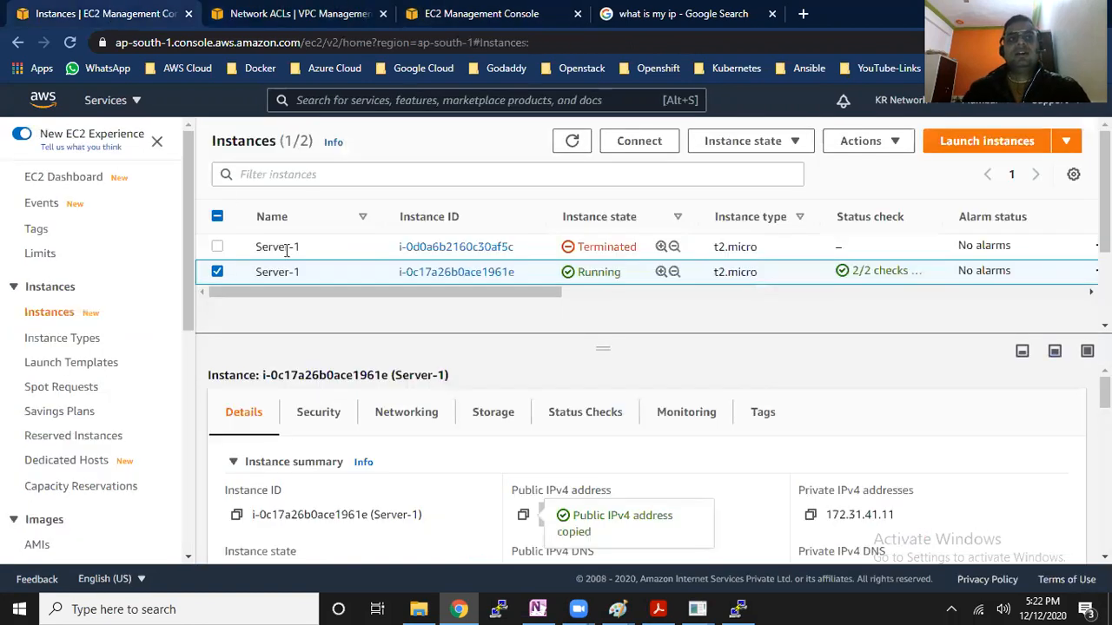
left_click(523, 515)
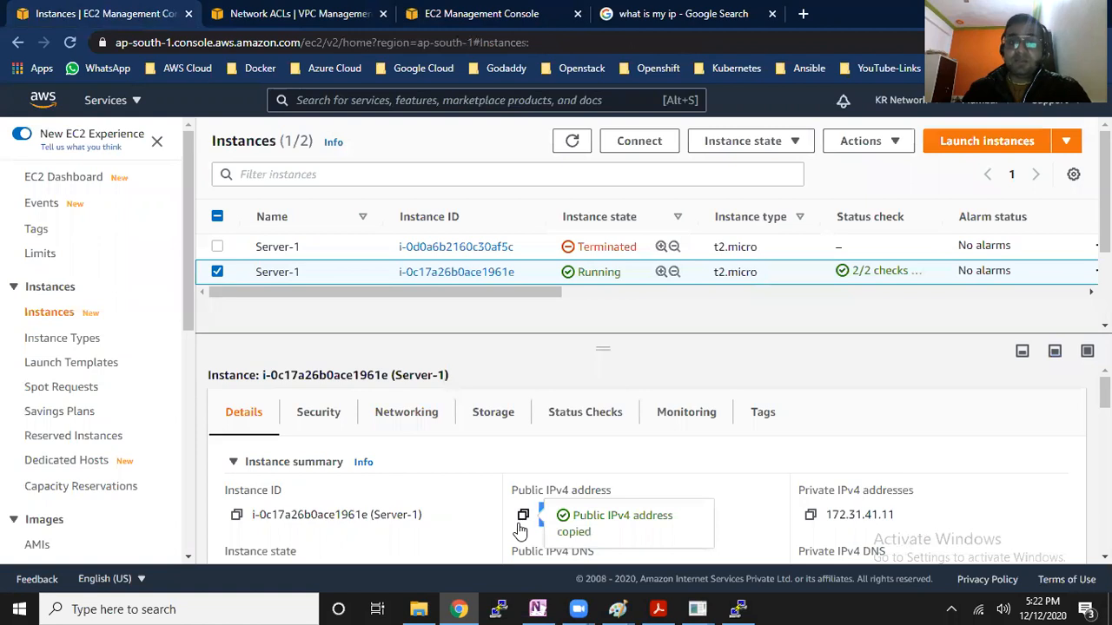
left_click(738, 609)
right_click(291, 138)
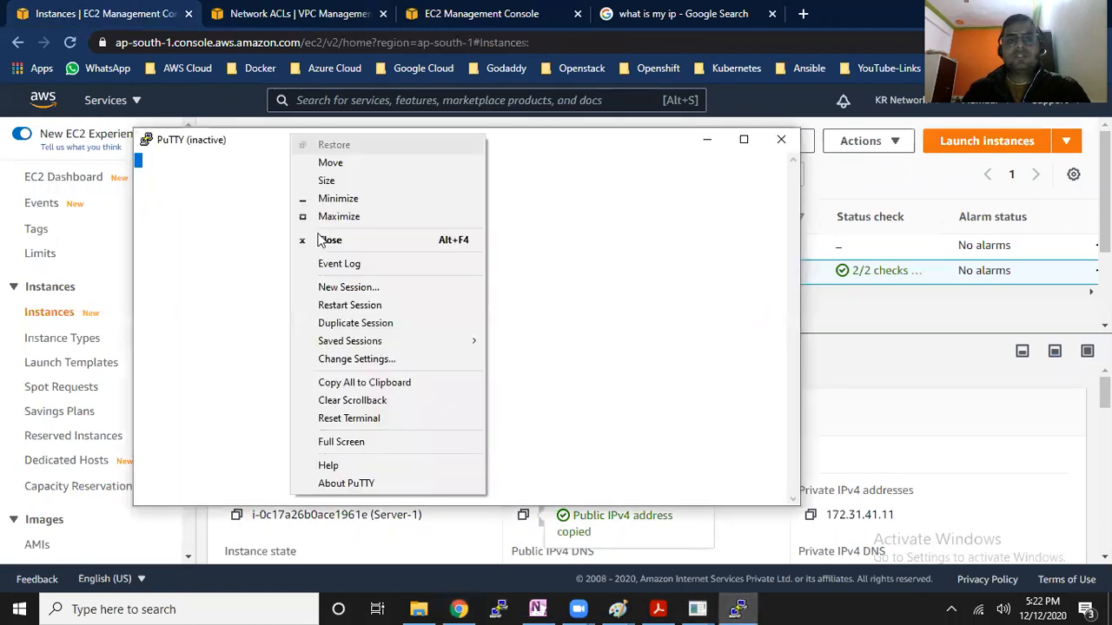
left_click(348, 305)
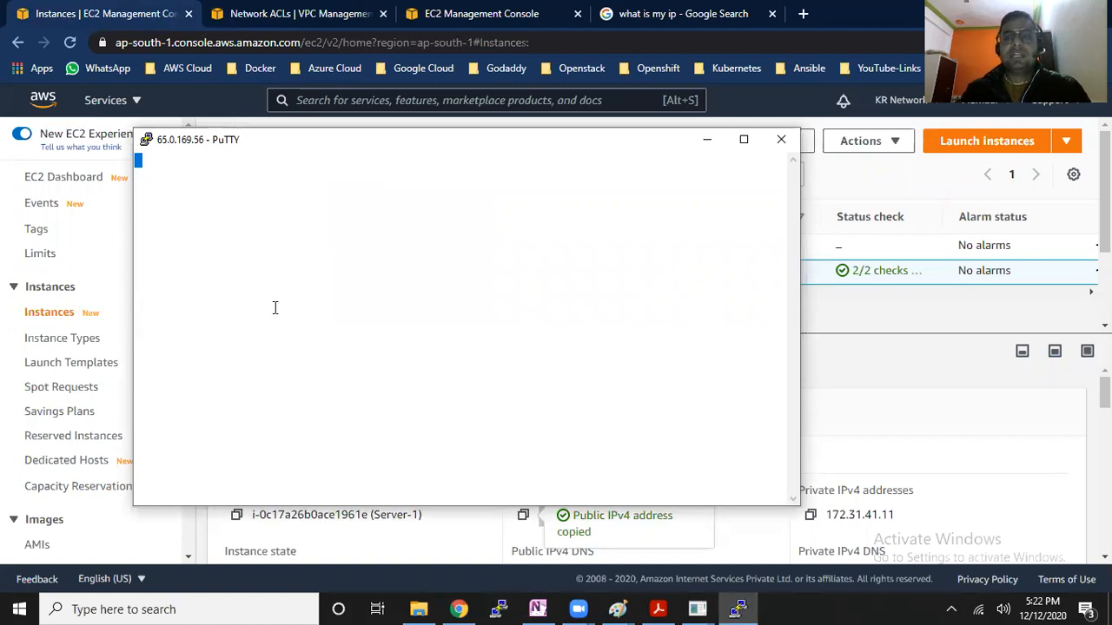
left_click(706, 140)
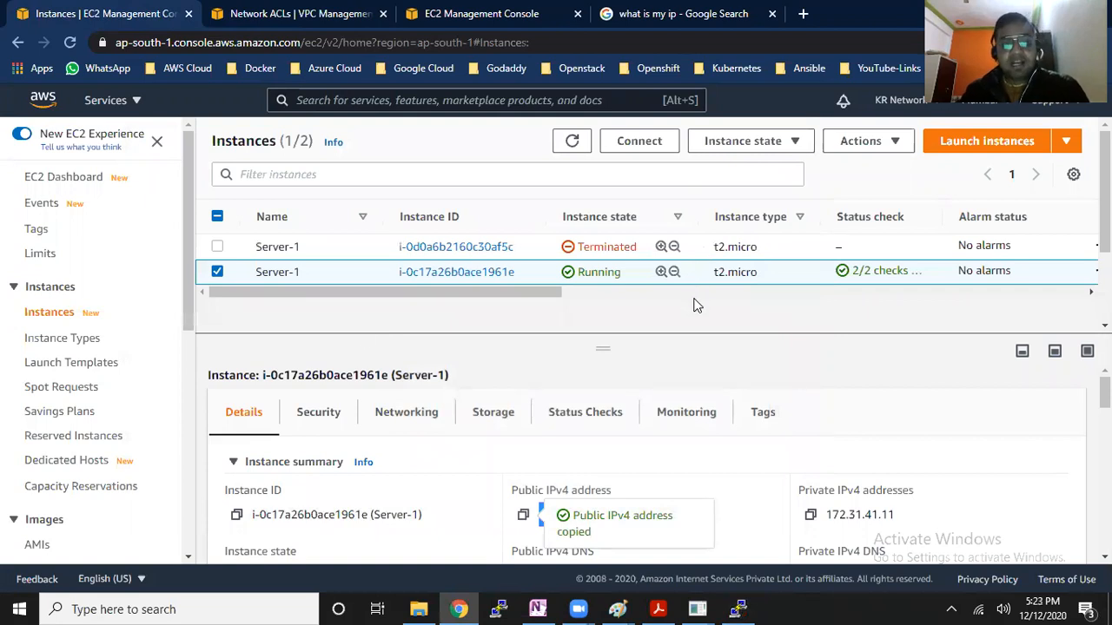
key("super+r")
left_click(141, 558)
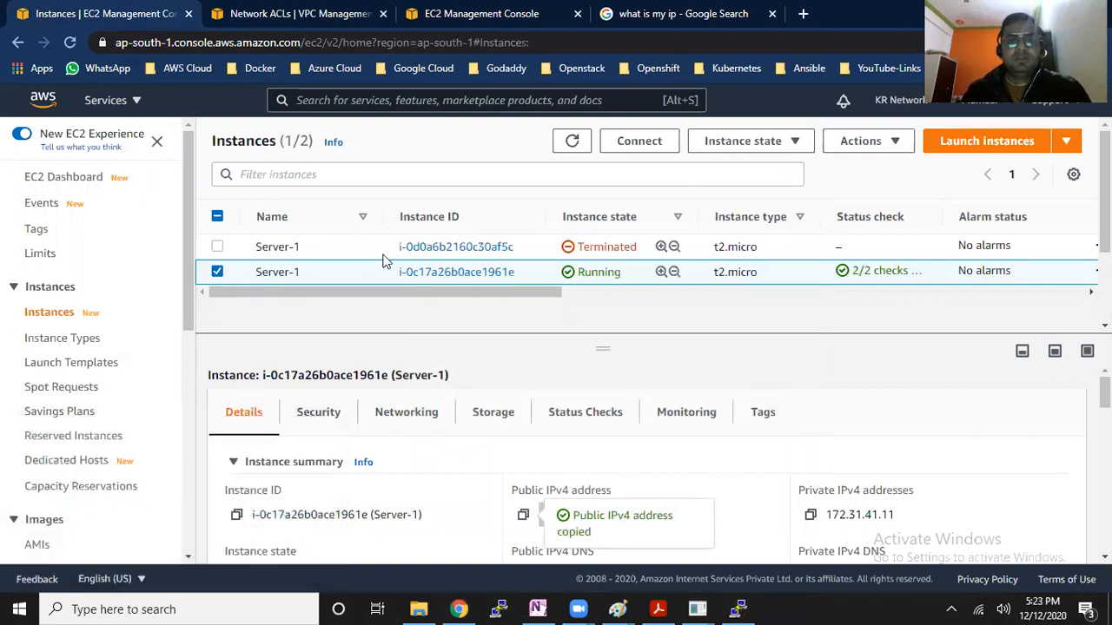
left_click(727, 38)
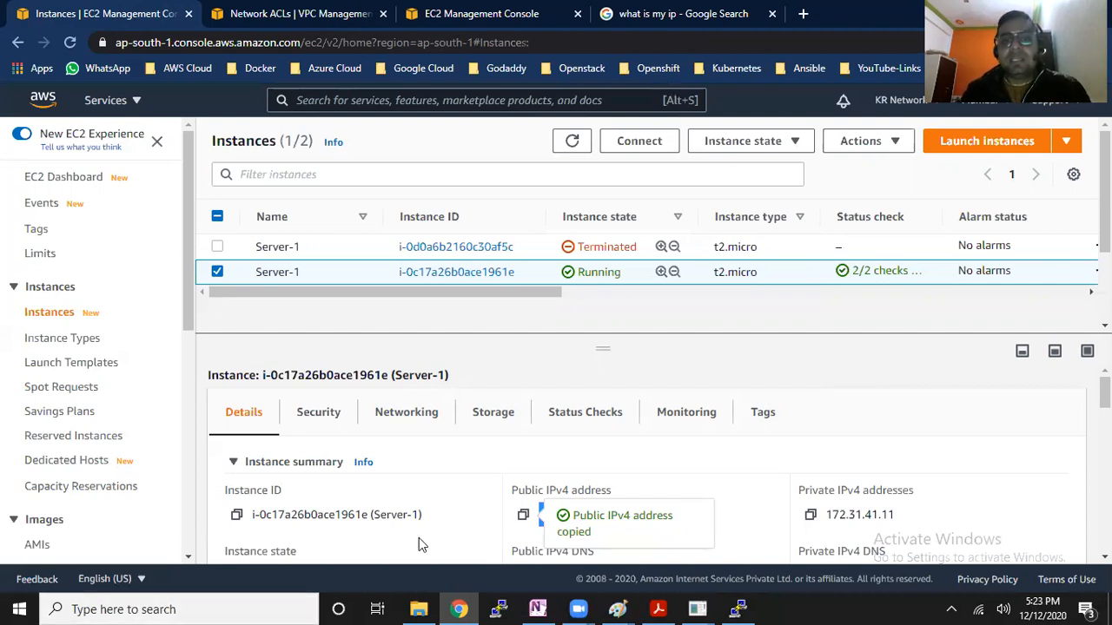
Compare inbound SSH (22) rule 200 of network ACL acl-b35498d8 with its outbound rules, focusing on the All ICMP - IPv4 entry
left_click(339, 13)
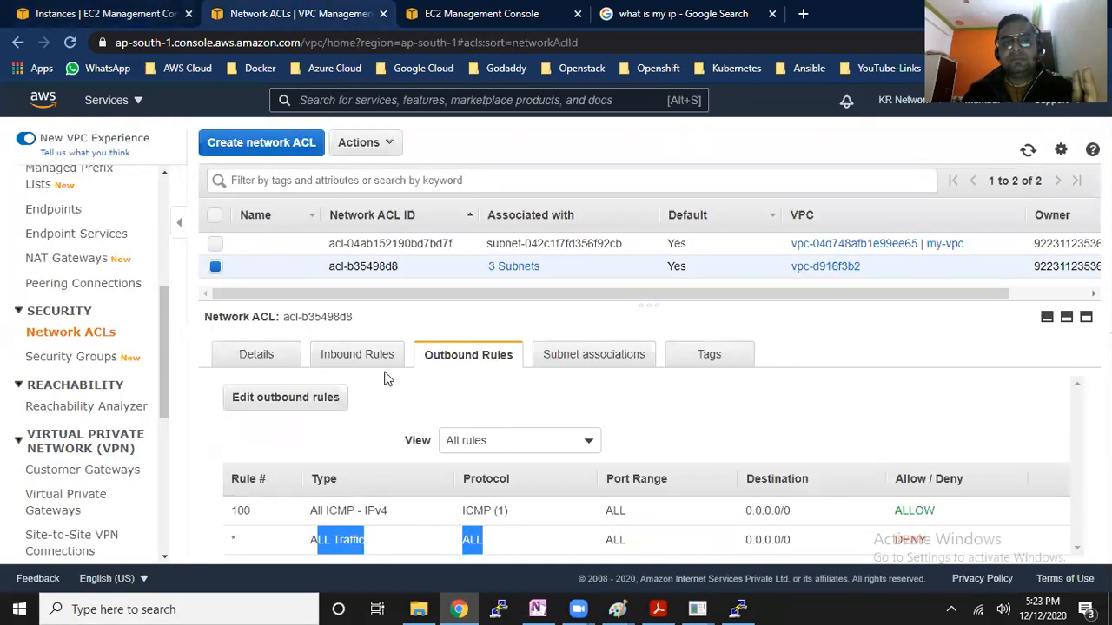
left_click(361, 356)
scroll(478, 519, "down", 1)
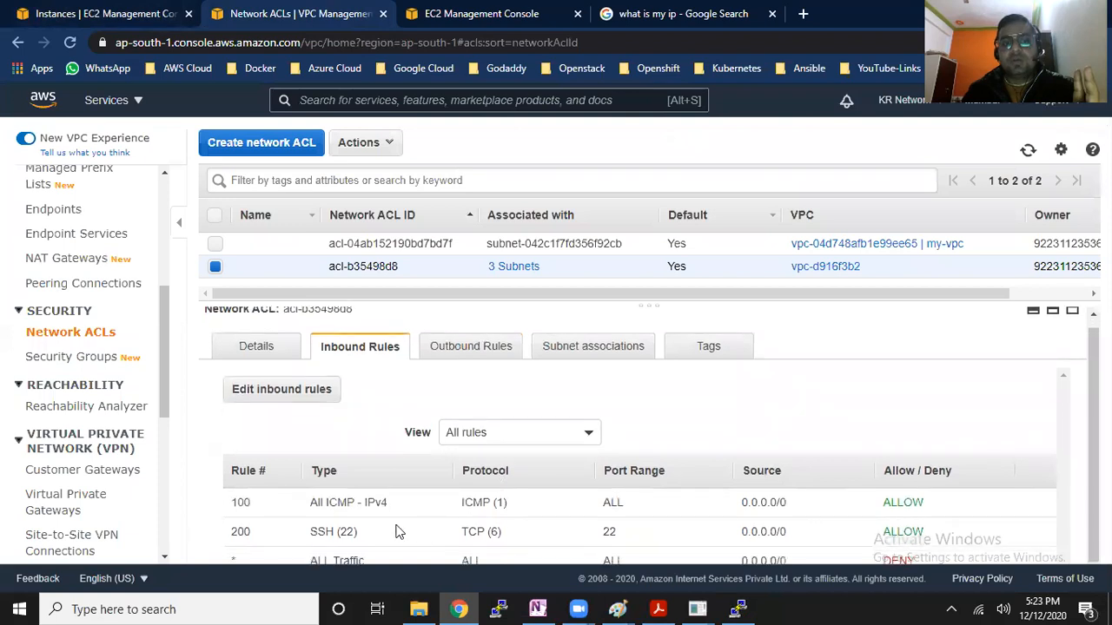
left_click_drag(310, 532, 858, 531)
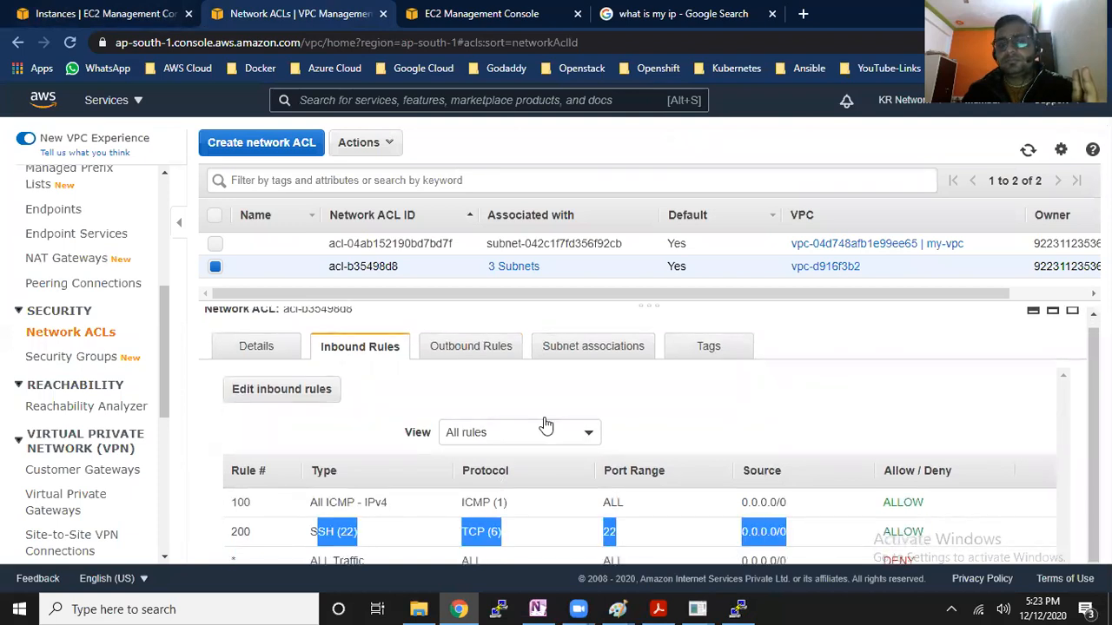
left_click(509, 350)
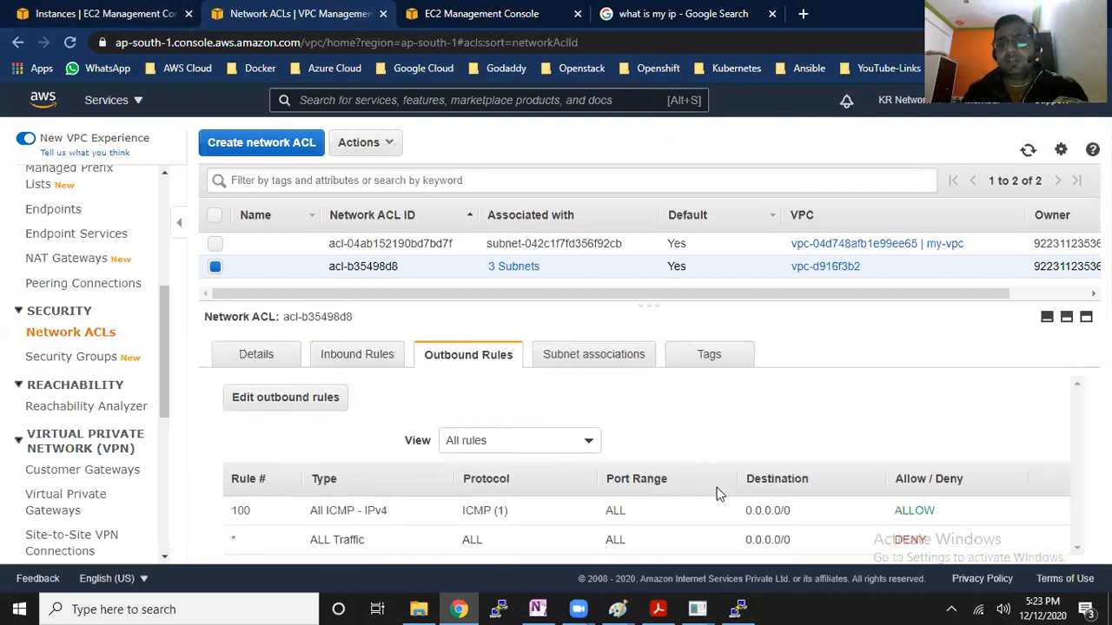
left_click_drag(462, 510, 947, 511)
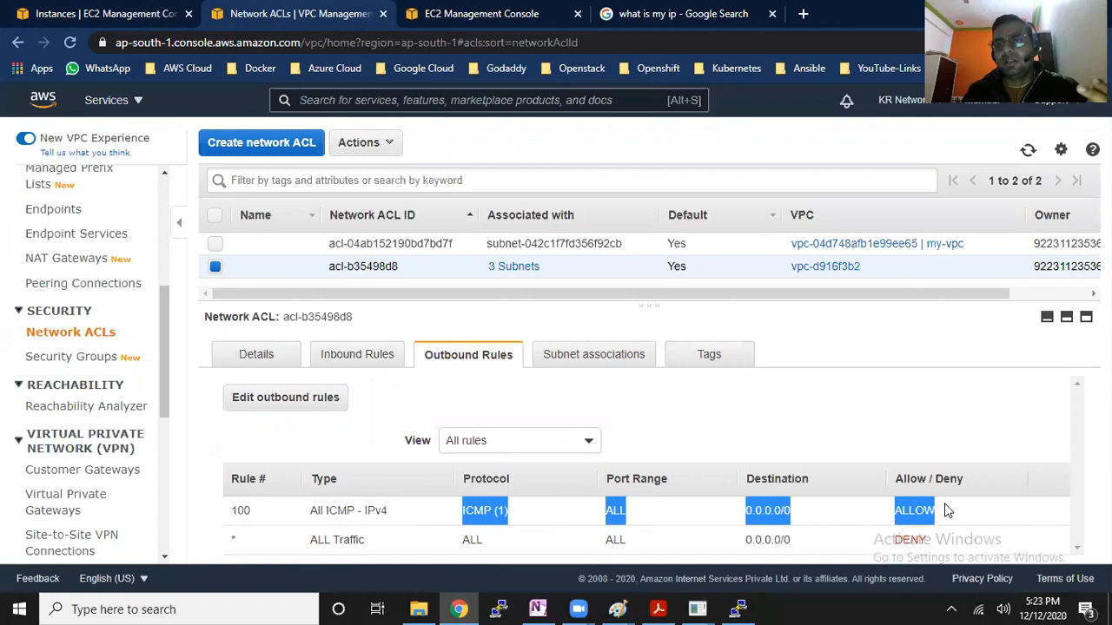
Check the state of the PuTTY session and return to the network ACL page in the browser
left_click(720, 607)
left_click(634, 361)
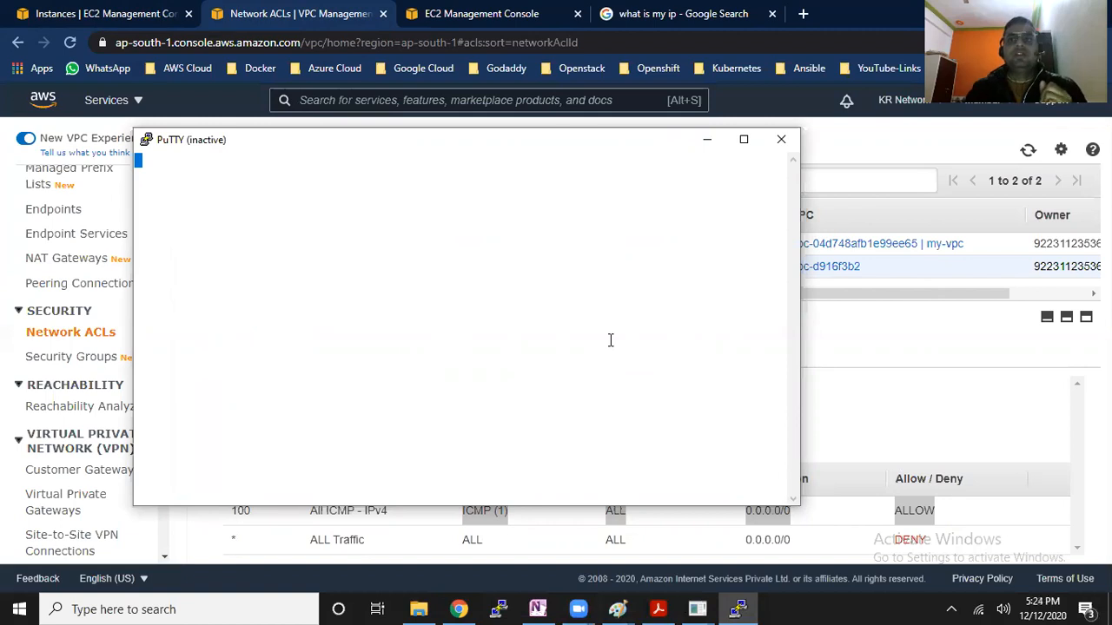
left_click(926, 342)
Add outbound rule 200 of type SSH (22) to network ACL acl-b35498d8, allowing destination 0.0.0.0/0, and save the rules
left_click(245, 401)
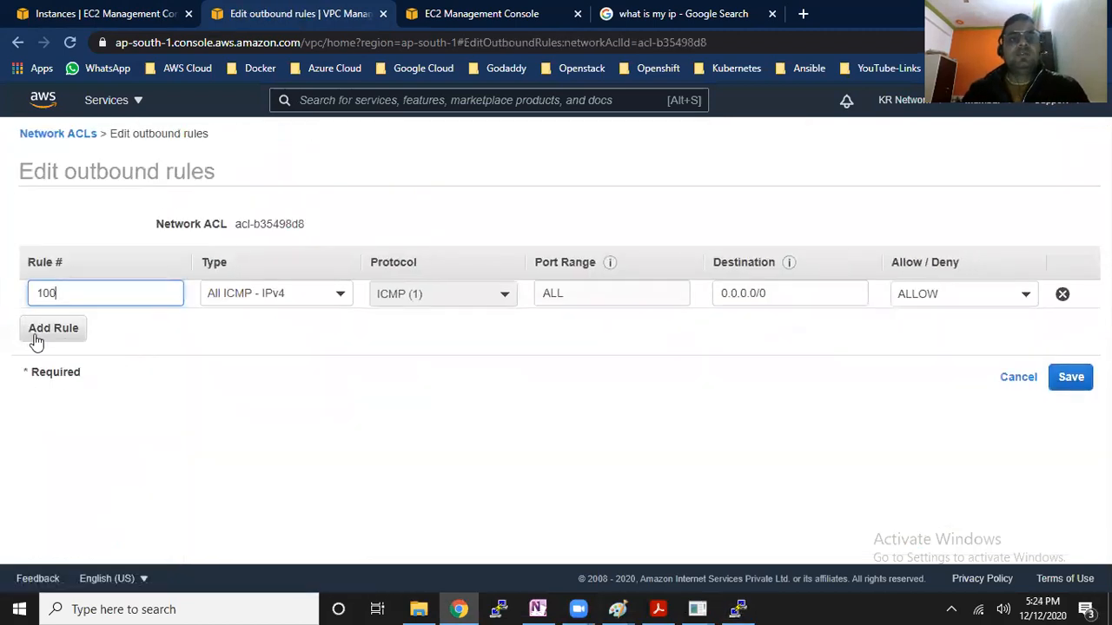
left_click(36, 334)
type("200")
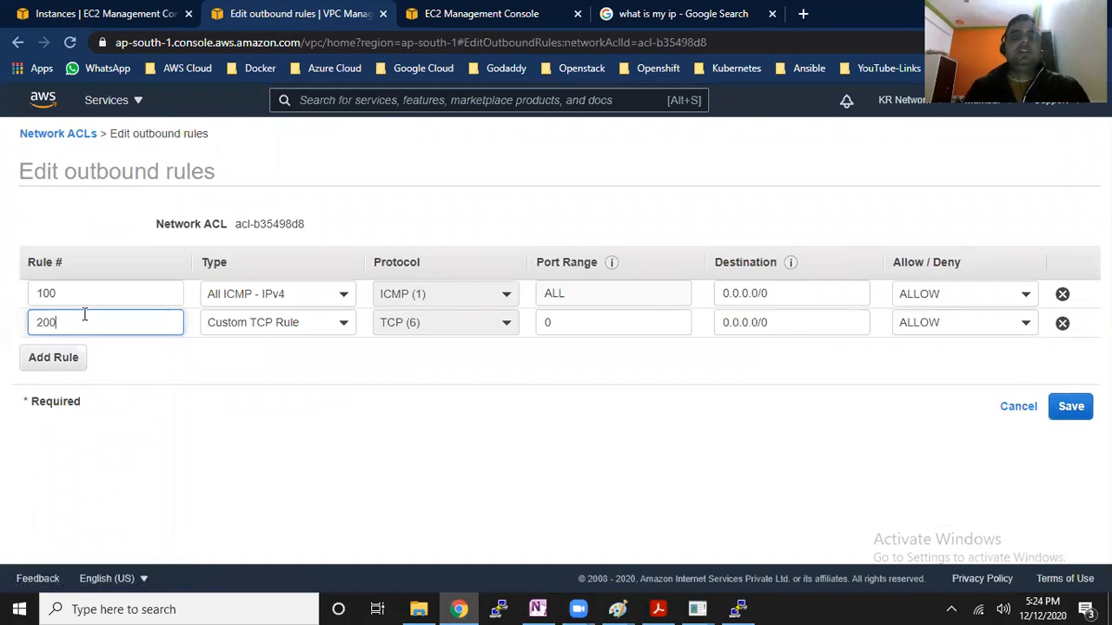
left_click(338, 322)
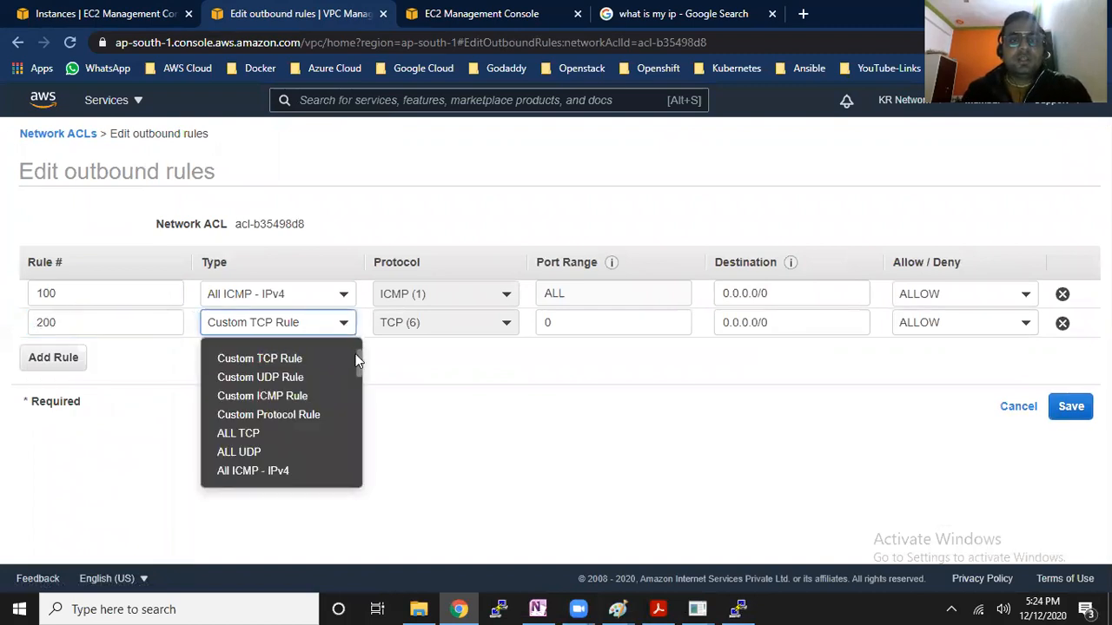
scroll(363, 365, "down", 1)
scroll(365, 374, "down", 1)
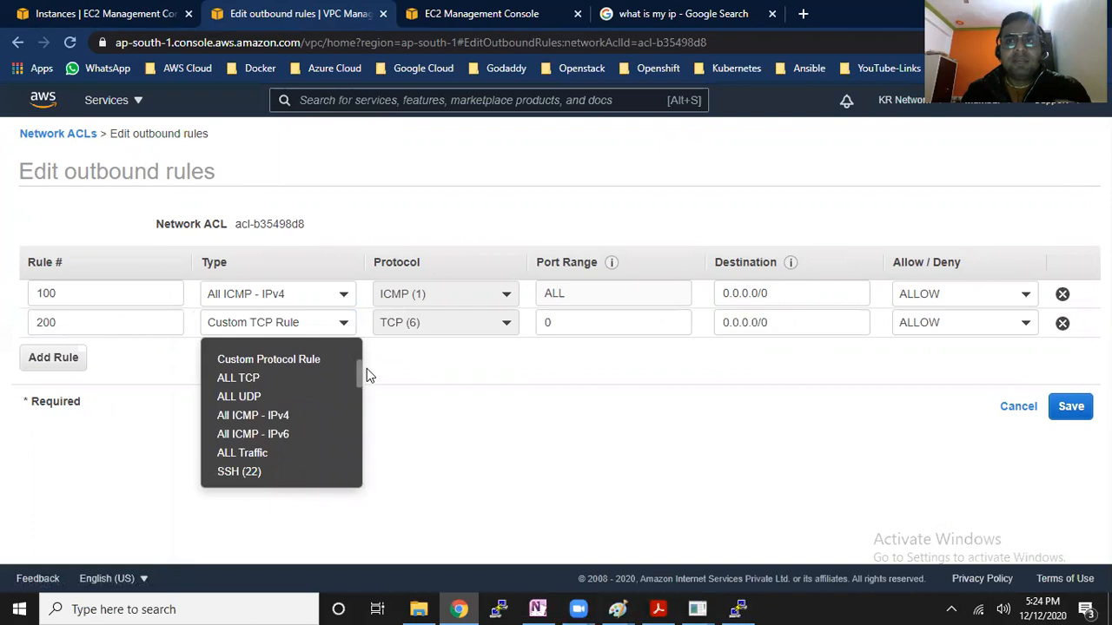
scroll(366, 369, "down", 3)
scroll(368, 385, "up", 2)
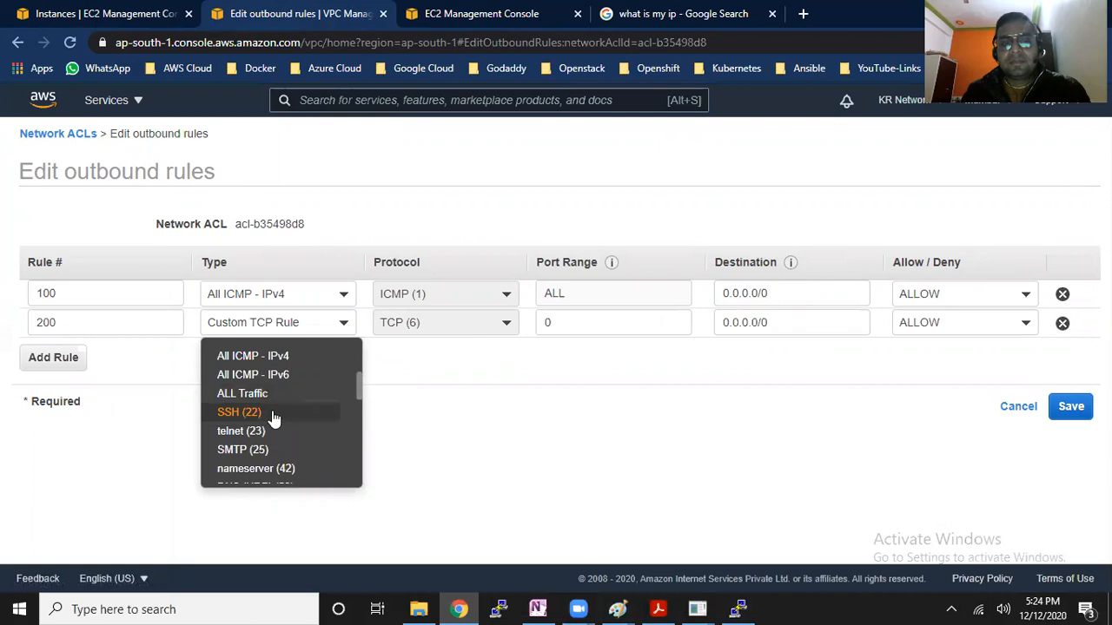
left_click(274, 411)
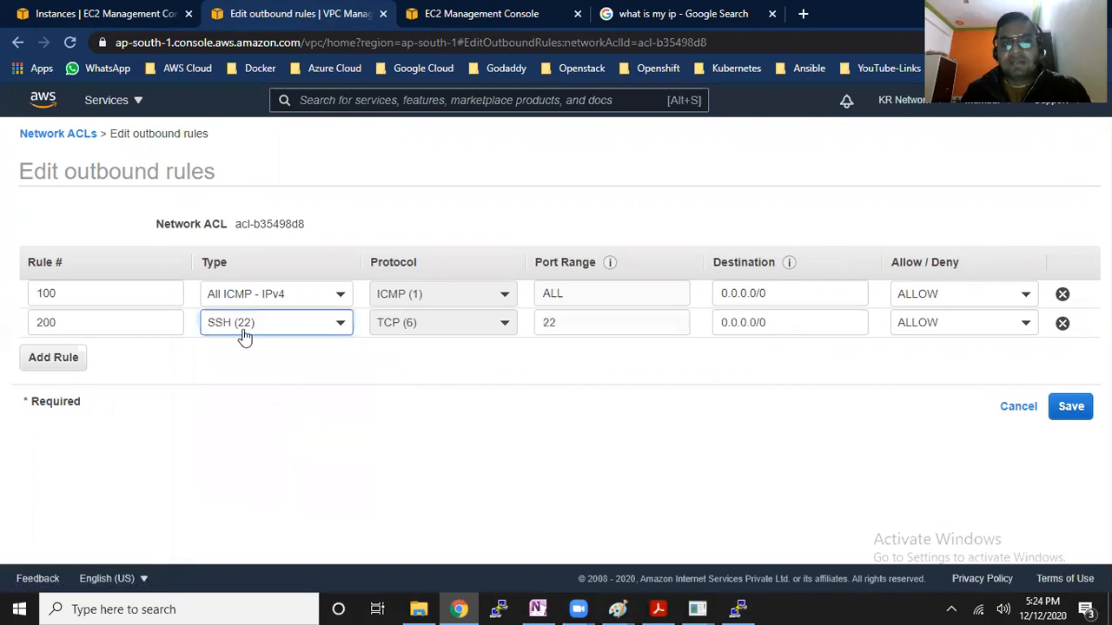
left_click_drag(786, 325, 728, 323)
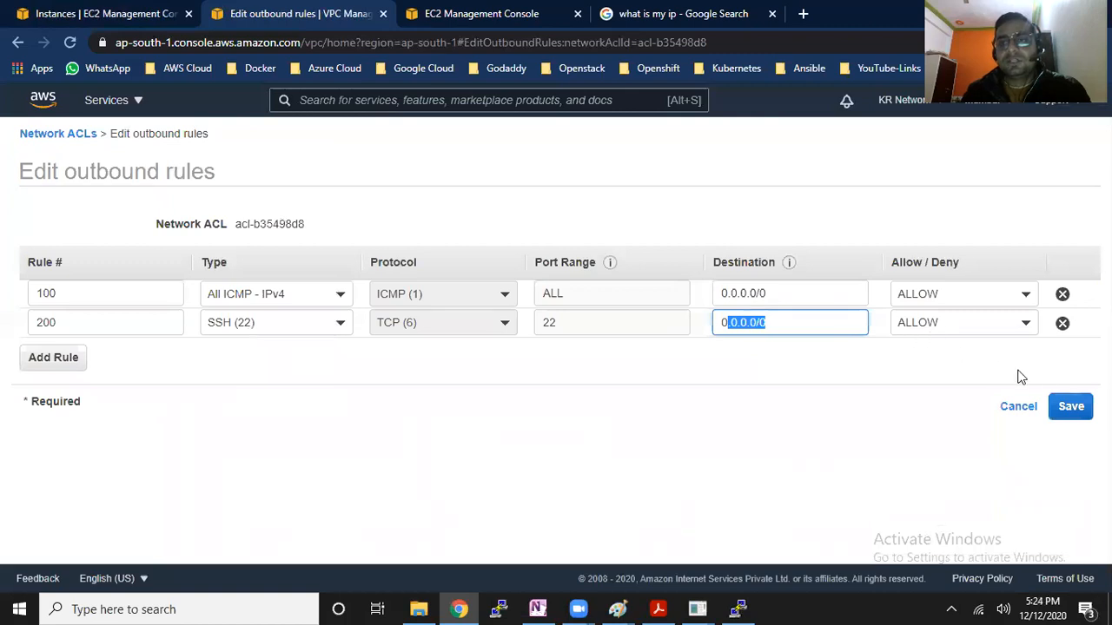
left_click(1068, 410)
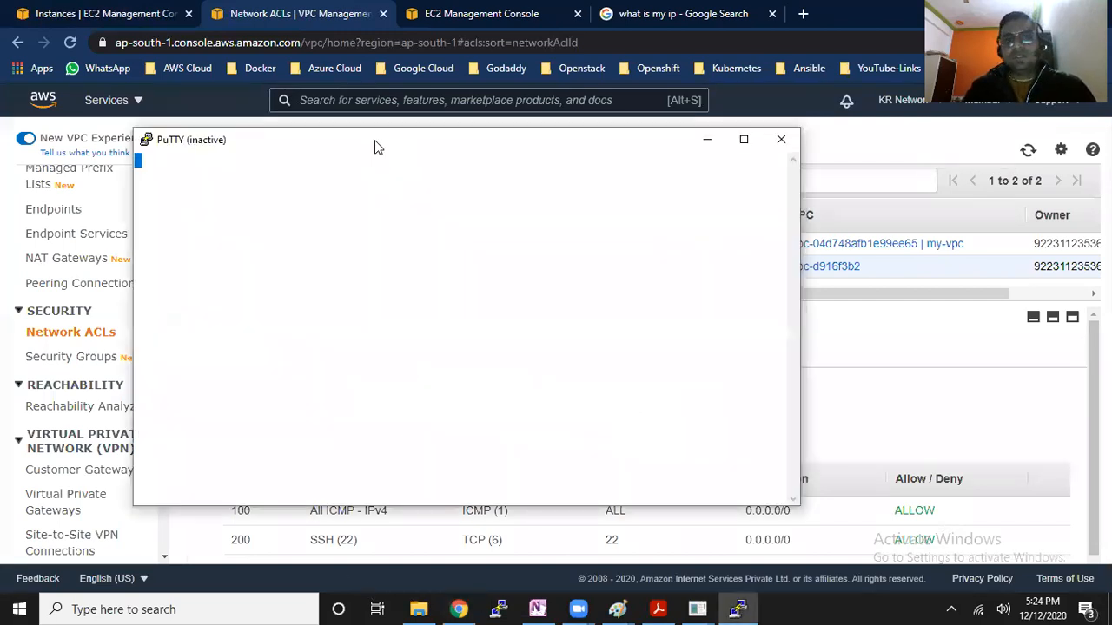
Restart the inactive PuTTY session, minimize its window, and review outbound rule 200 for SSH (22)
right_click(372, 141)
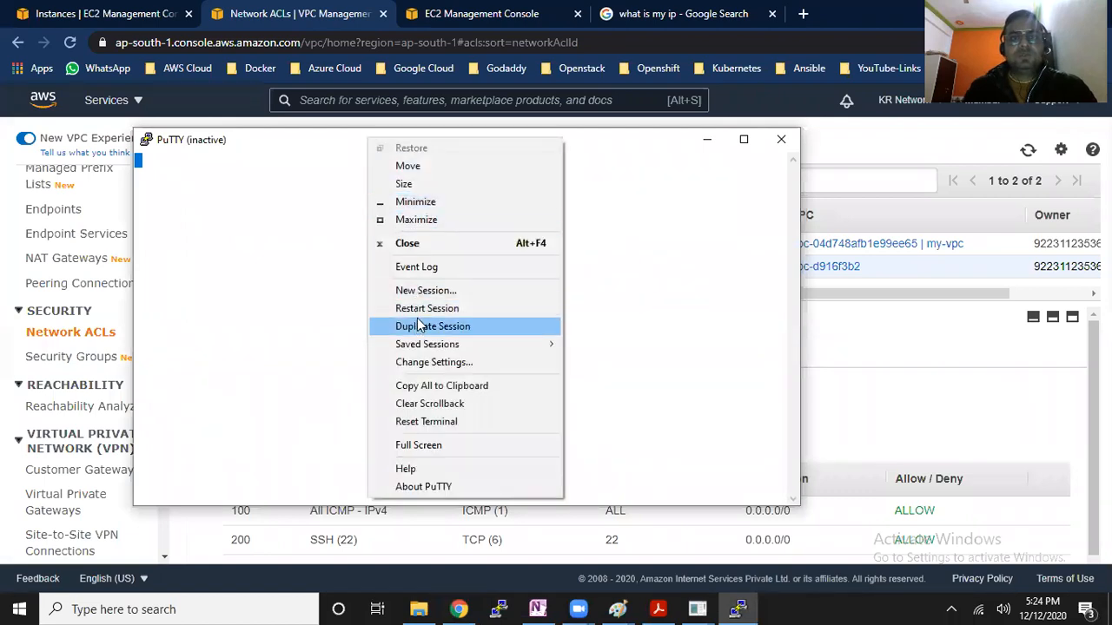
left_click(419, 309)
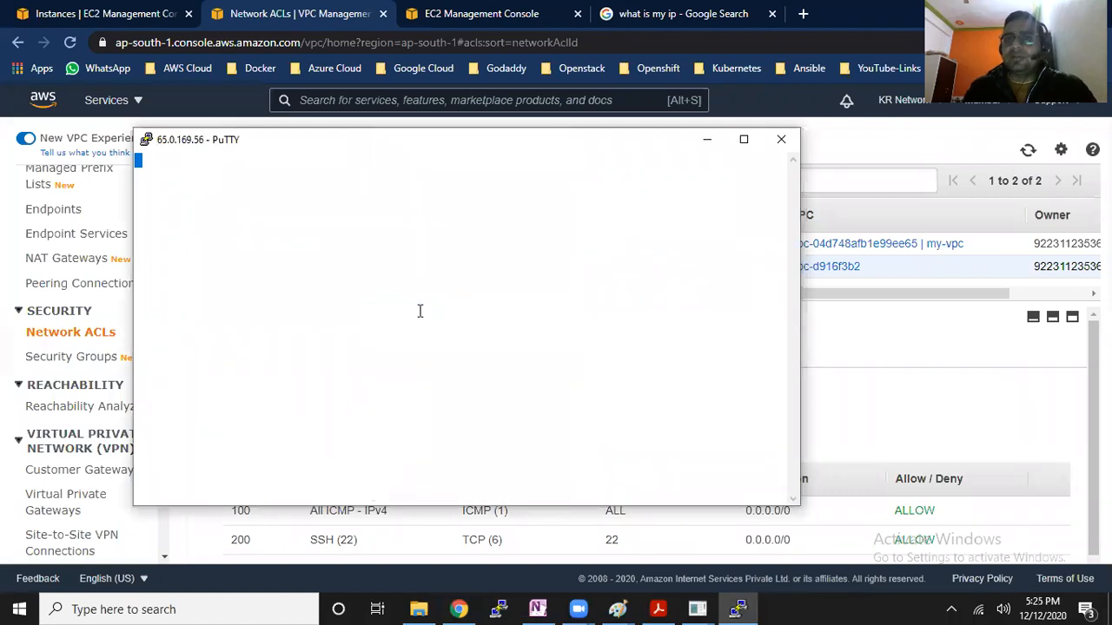
left_click(706, 146)
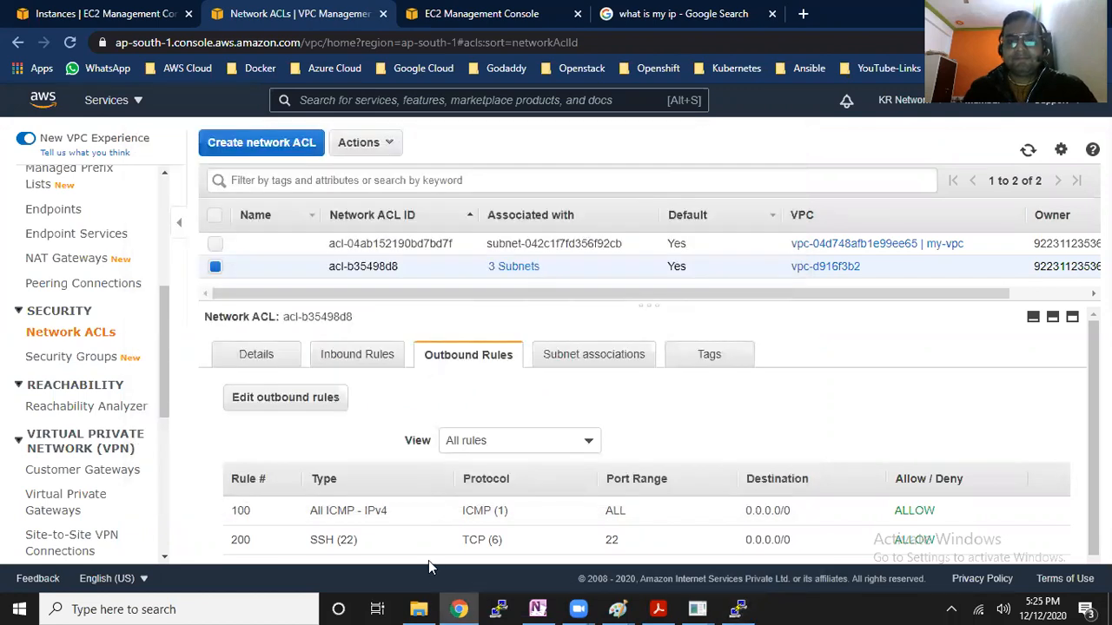
scroll(504, 518, "down", 1)
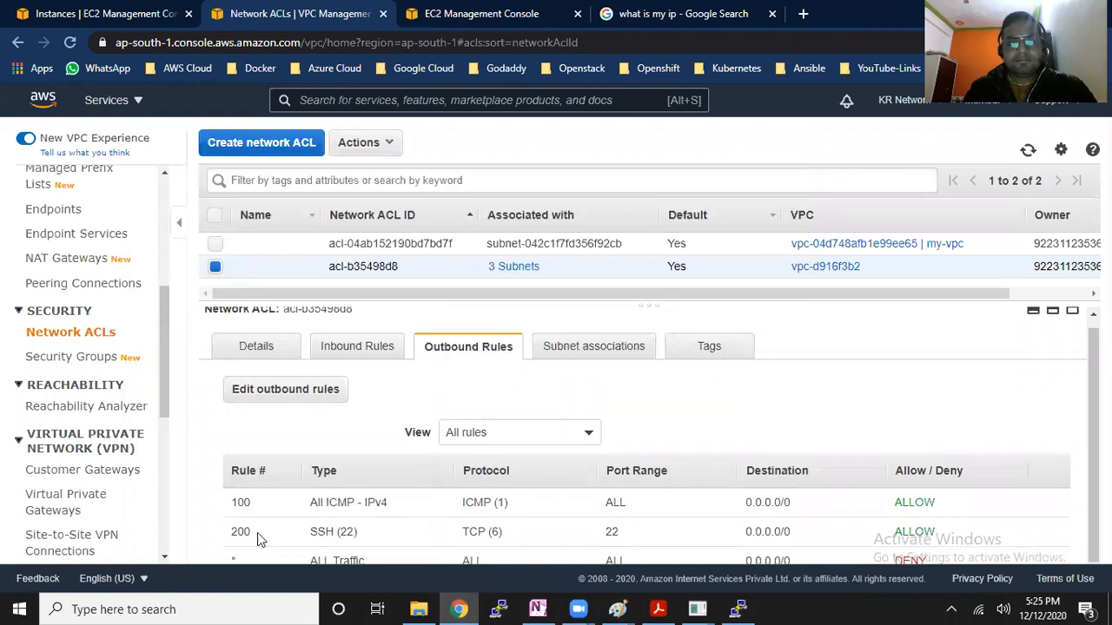
left_click_drag(228, 537, 513, 538)
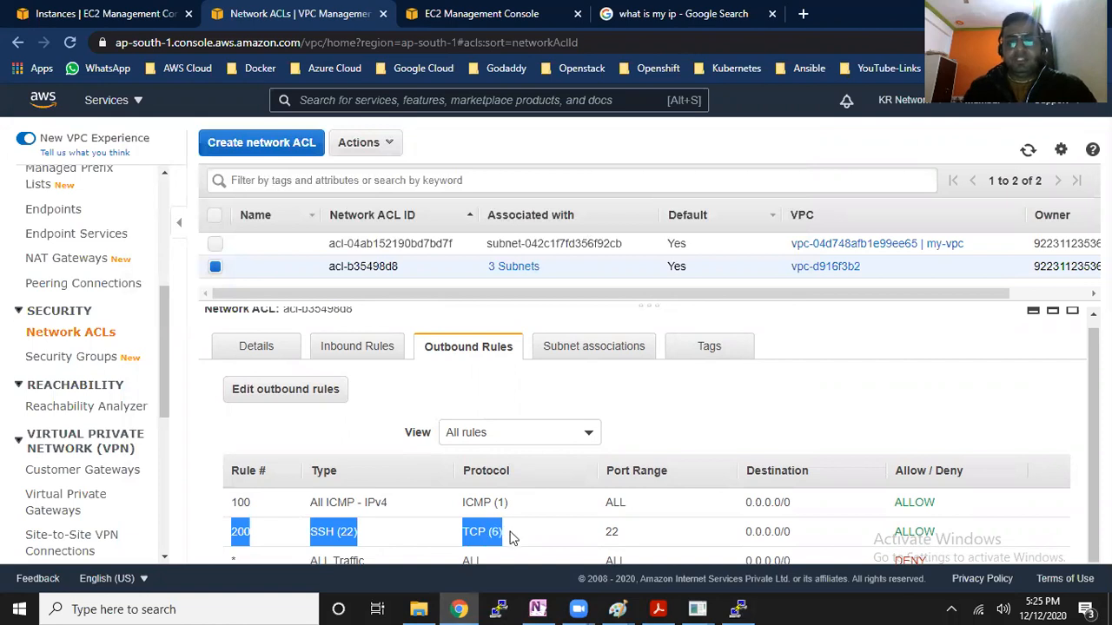
Switch to the Paint drawing that holds the Lab-5 Network Access Control List notes and network diagram
left_click(613, 609)
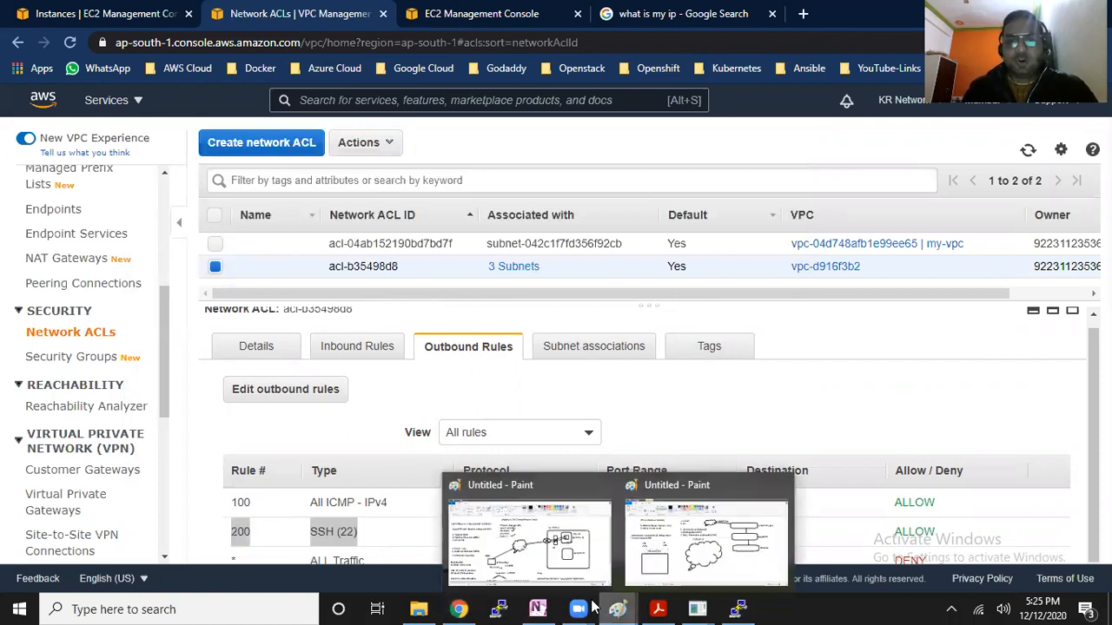
left_click(658, 532)
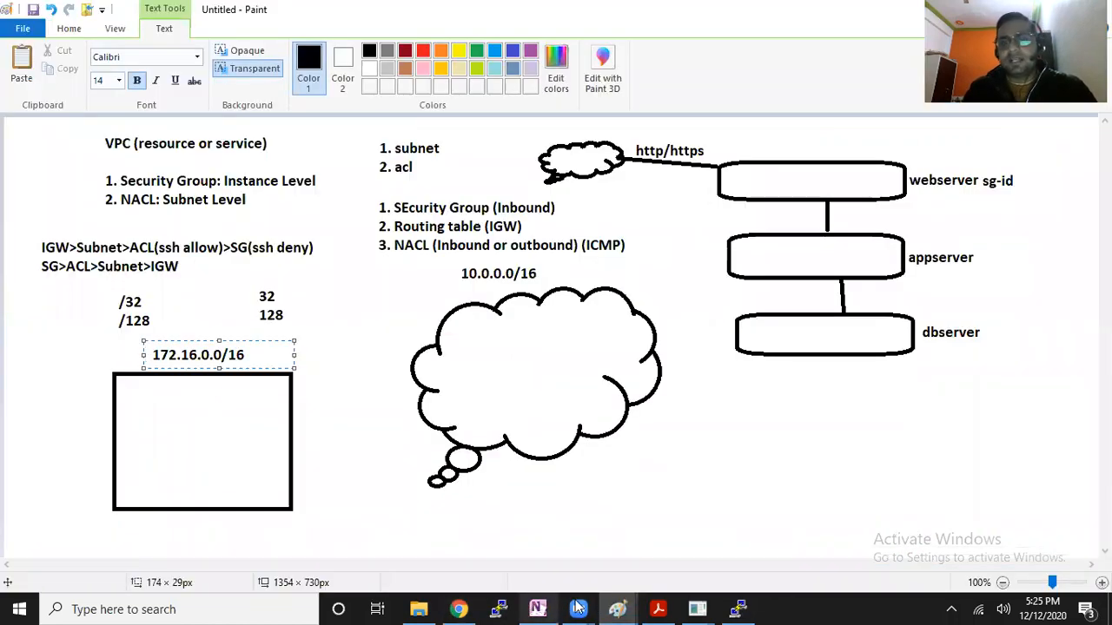
mouse_move(617, 609)
left_click(501, 533)
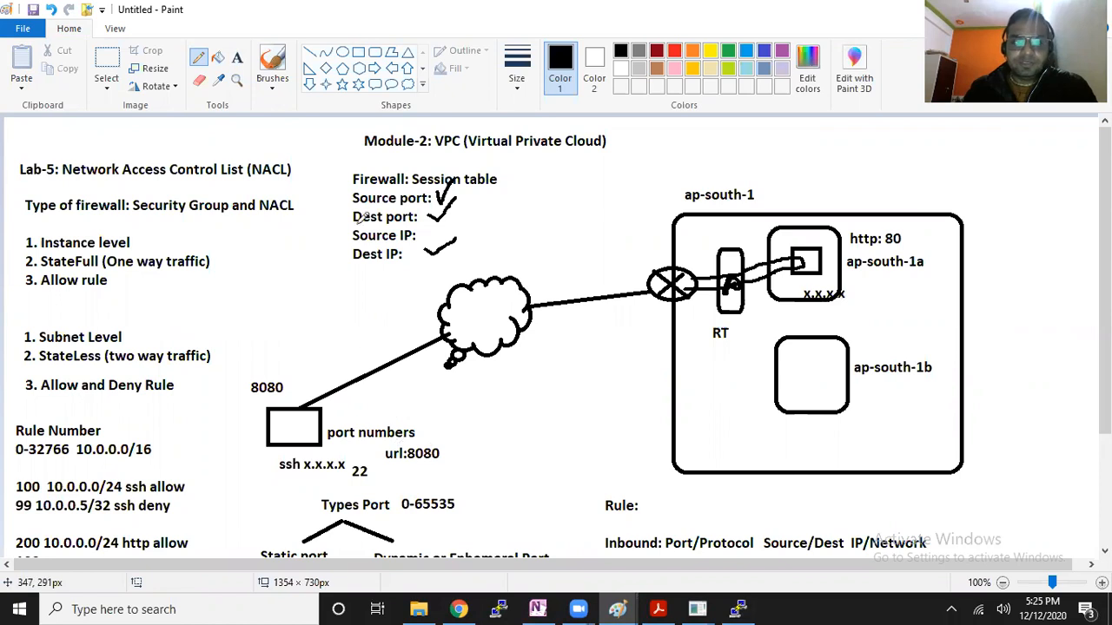
Copy the computer's public IP address from the Google "what is my ip" results in the browser
left_click(459, 609)
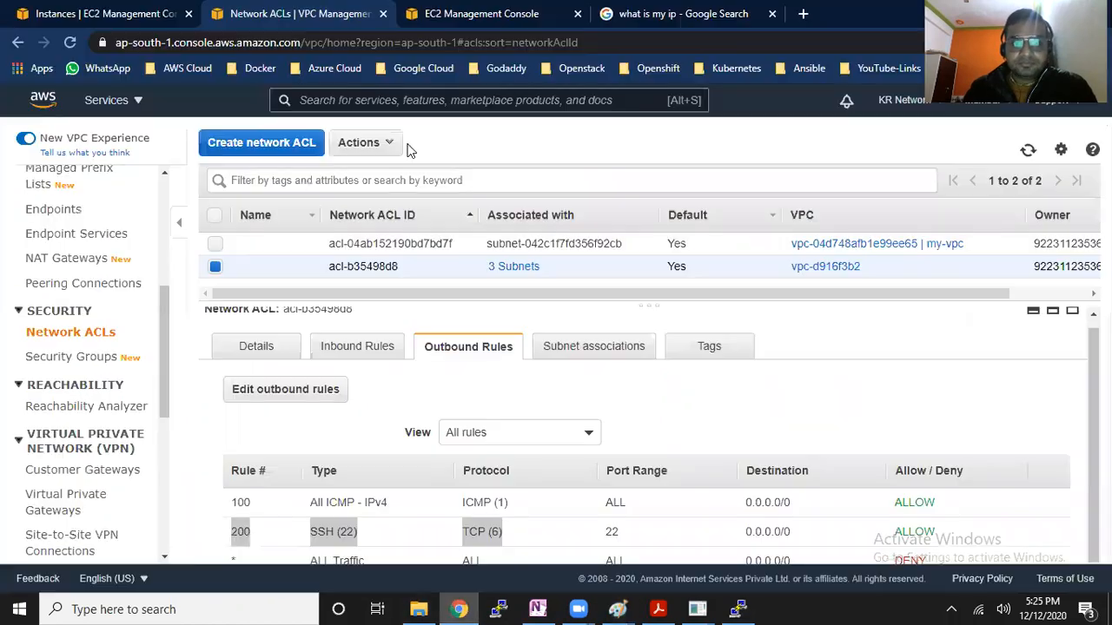
left_click(651, 13)
left_click_drag(159, 297, 453, 298)
right_click(453, 297)
left_click(481, 309)
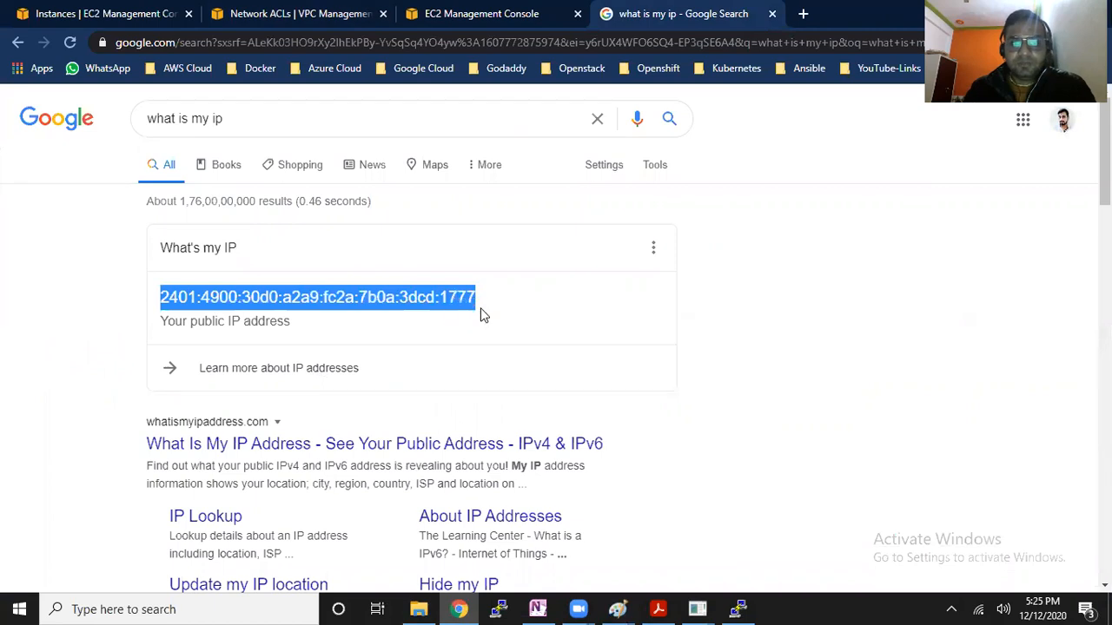
Add the copied public IP address as text beside the client computer box in the Paint diagram
key("alt+Tab")
left_click(236, 58)
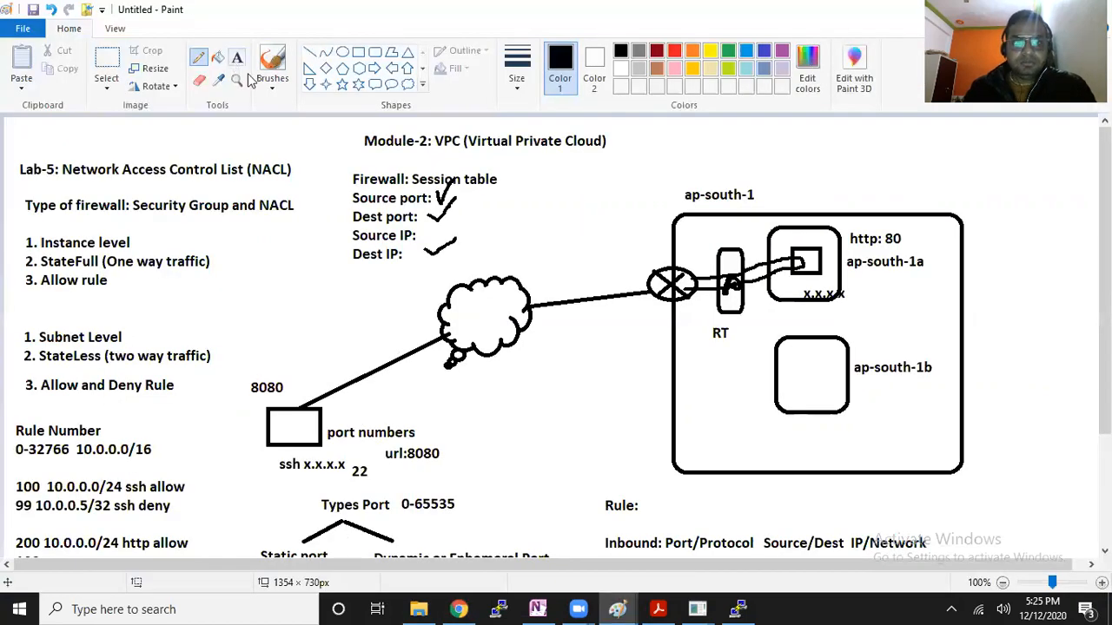
left_click_drag(340, 402, 596, 426)
key("ctrl+v")
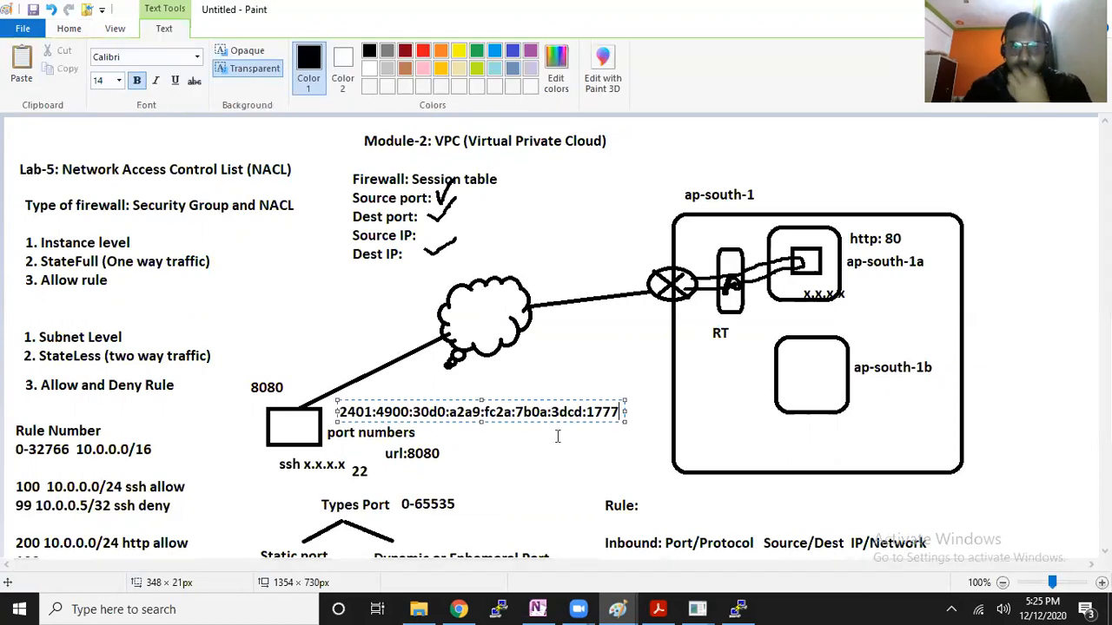
left_click(634, 405)
Copy Server-1's public IPv4 address from the EC2 console and add it as text under the ap-south-1a label in the Paint diagram
left_click(458, 609)
left_click(145, 7)
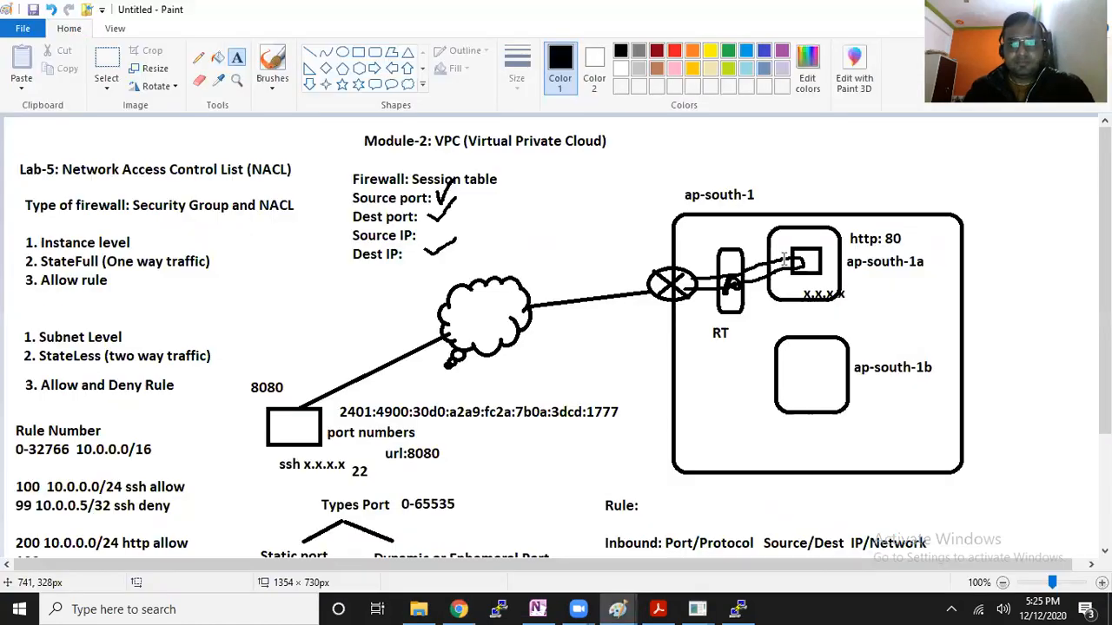
key("alt+Tab")
left_click_drag(850, 276, 1033, 318)
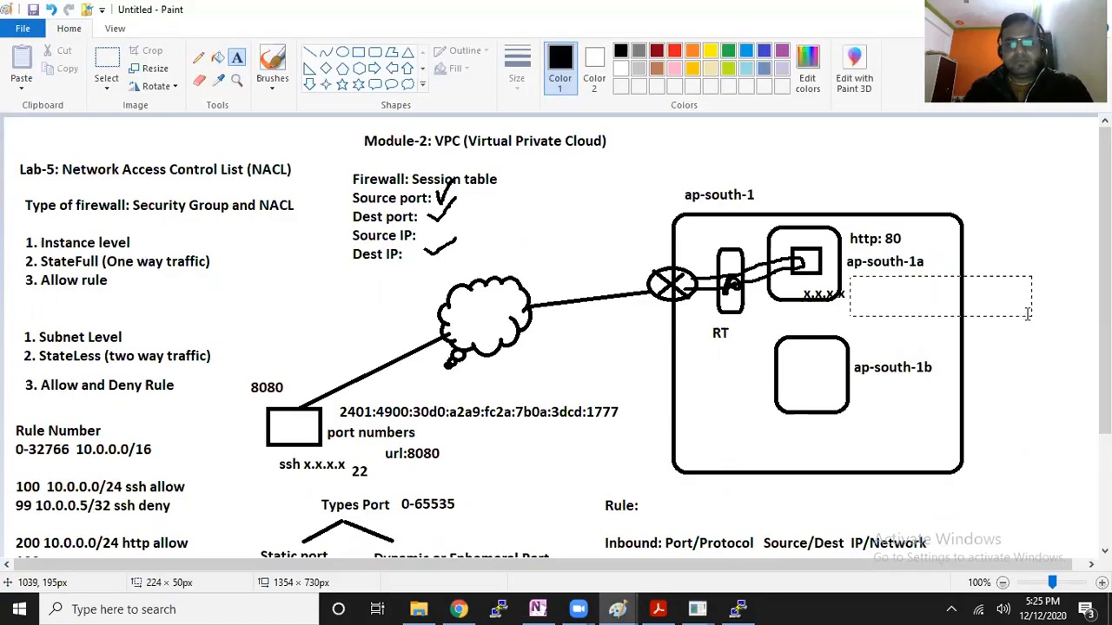
key("ctrl+v")
left_click(860, 261)
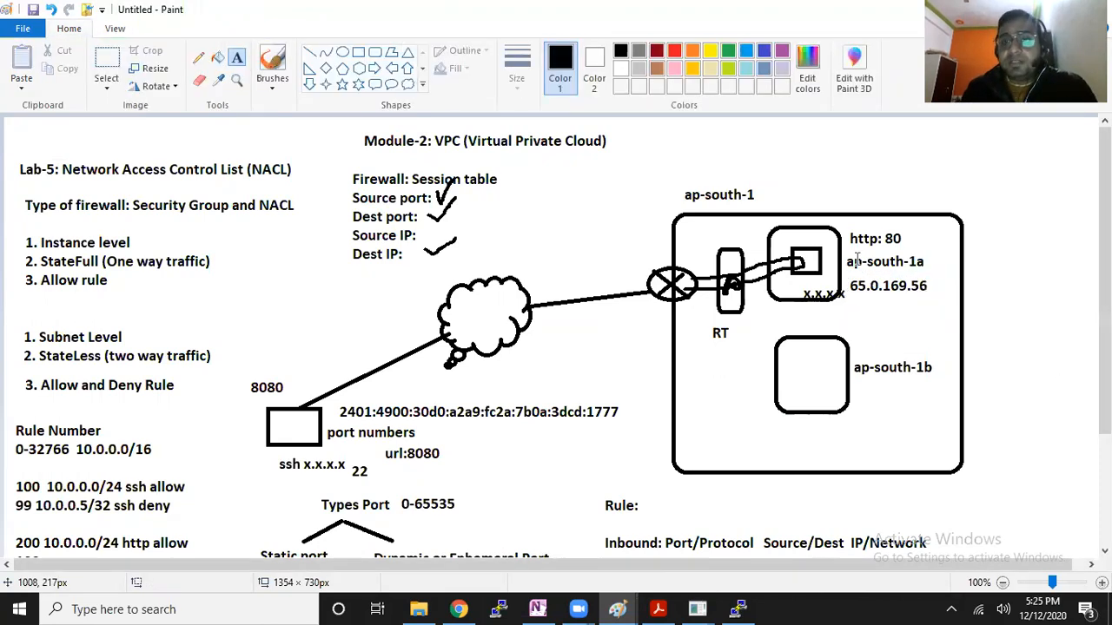
Add the port number 22 as text below the server's IP address in the diagram
left_click_drag(869, 296, 954, 331)
type("22")
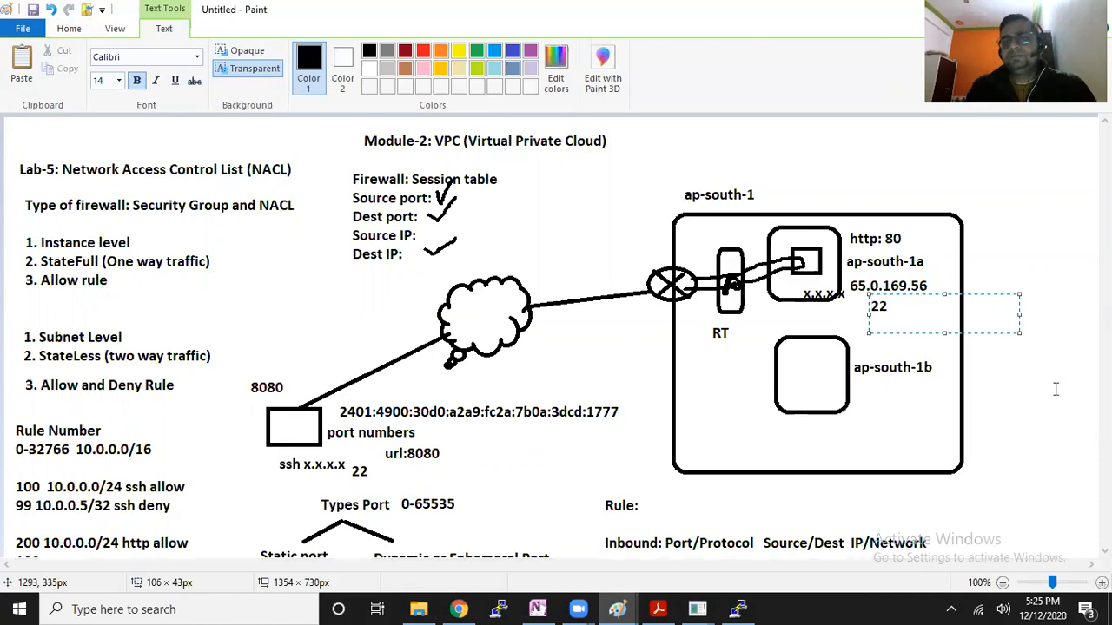
left_click(316, 264)
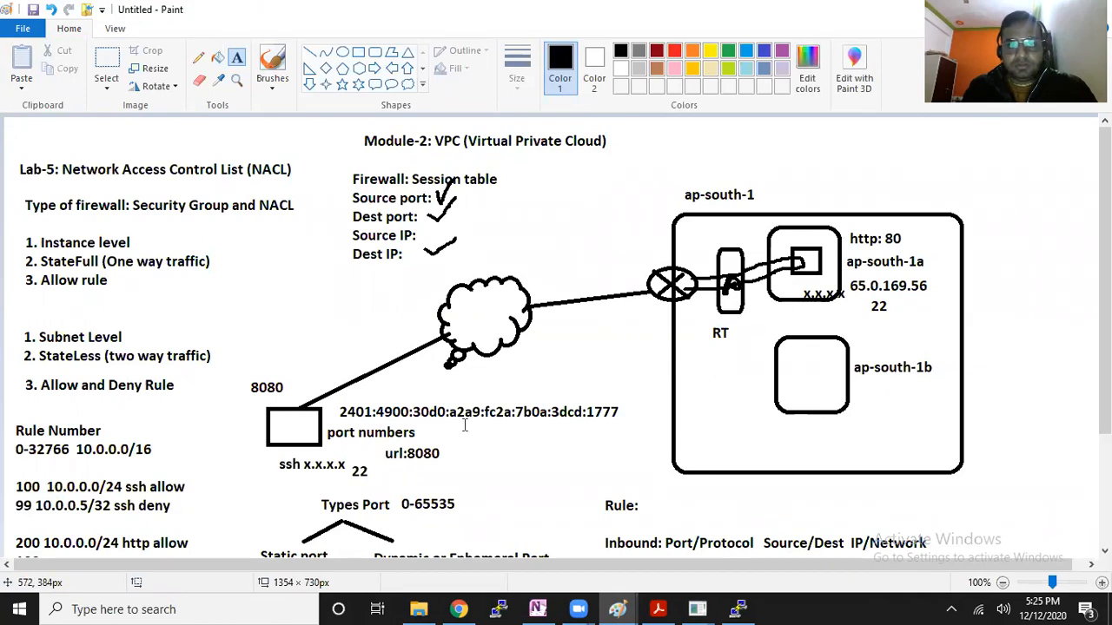
Add the port number 45656 as text below the client computer's public IP address in the diagram
left_click_drag(637, 460, 463, 424)
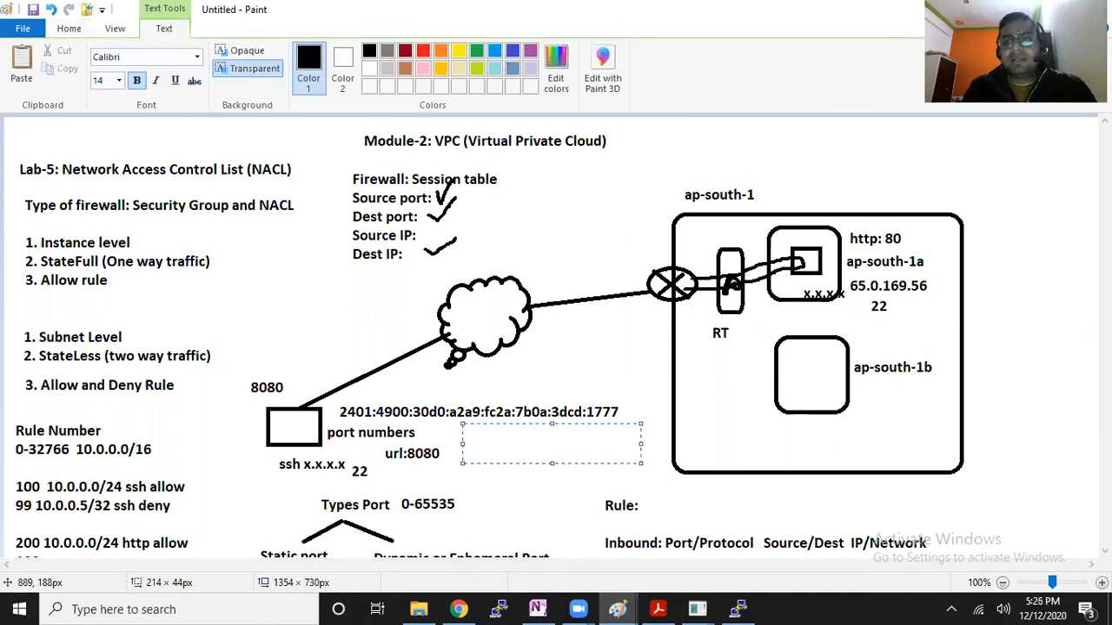
scroll(482, 458, "down", 3)
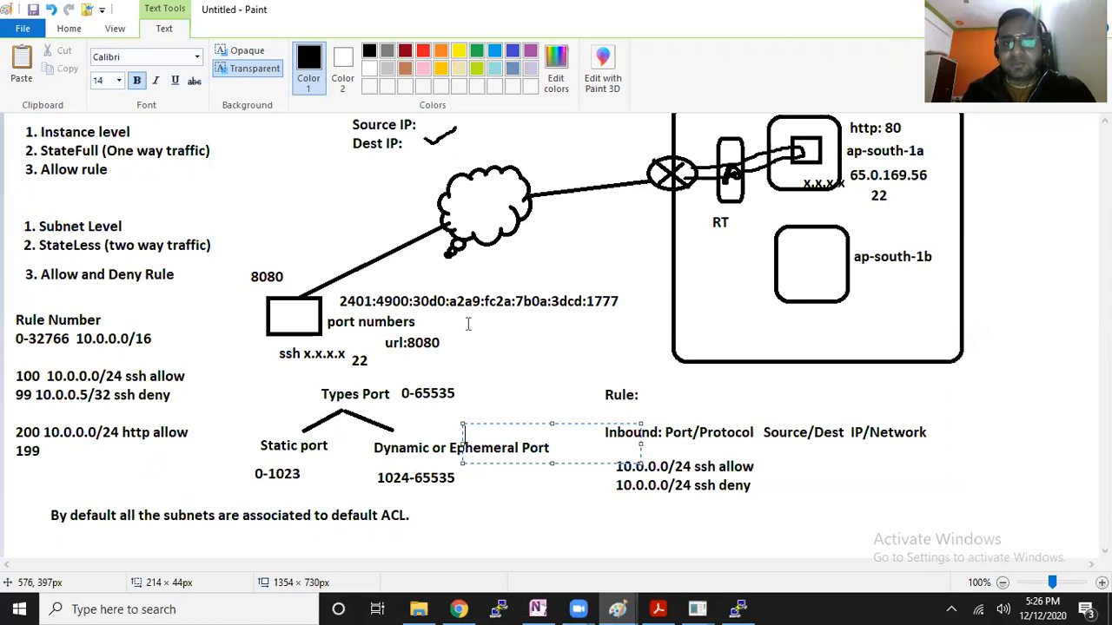
left_click_drag(456, 319, 582, 357)
type("45656")
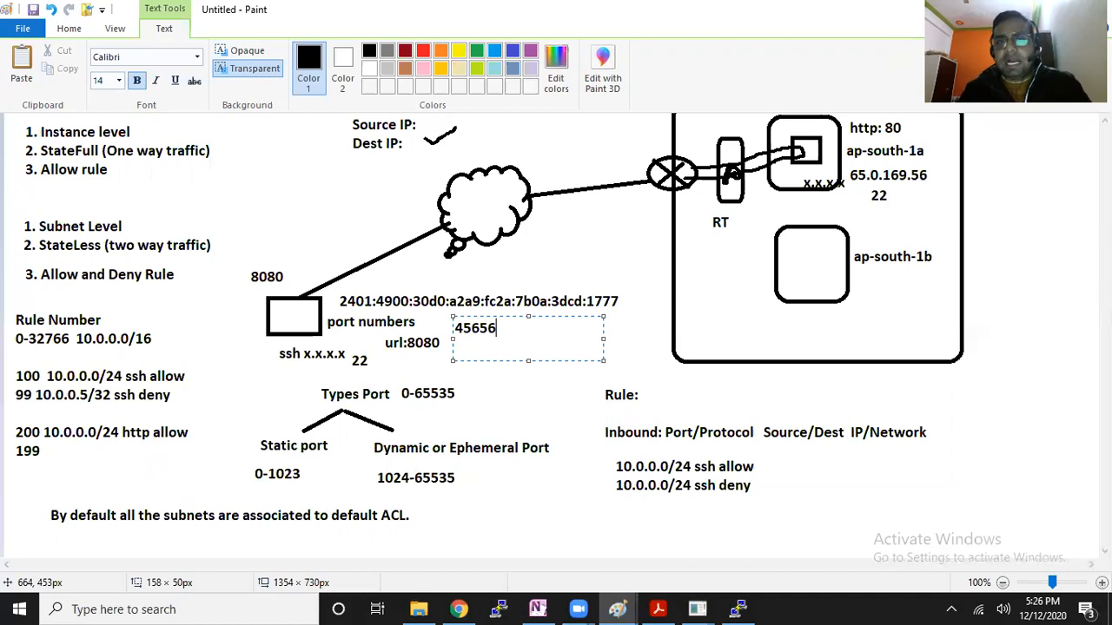
left_click(560, 474)
Start a text note outside the ap-south-1 region box, beside its outer edge, with the line "SP: 45656"
scroll(7, 309, "up", 3)
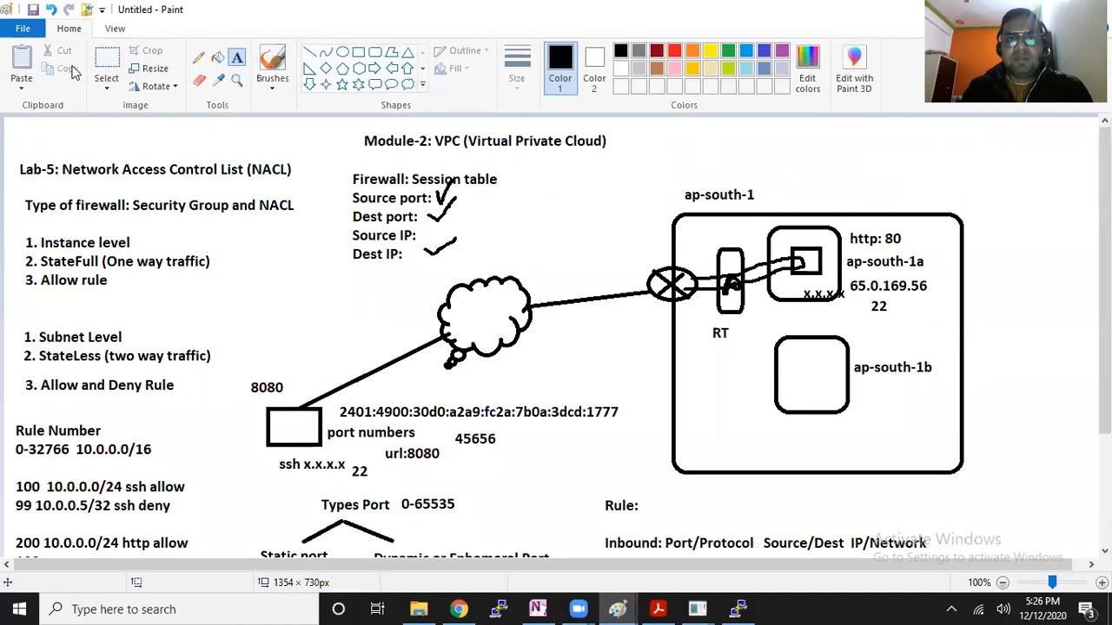
left_click_drag(974, 165, 1100, 355)
type("SP:")
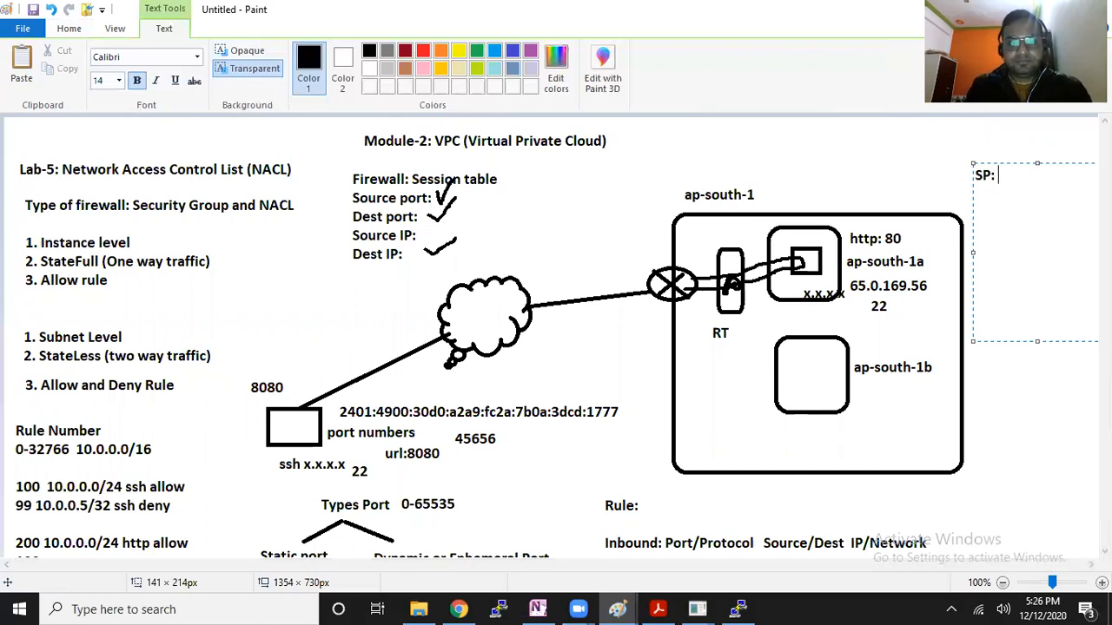
type(" 45")
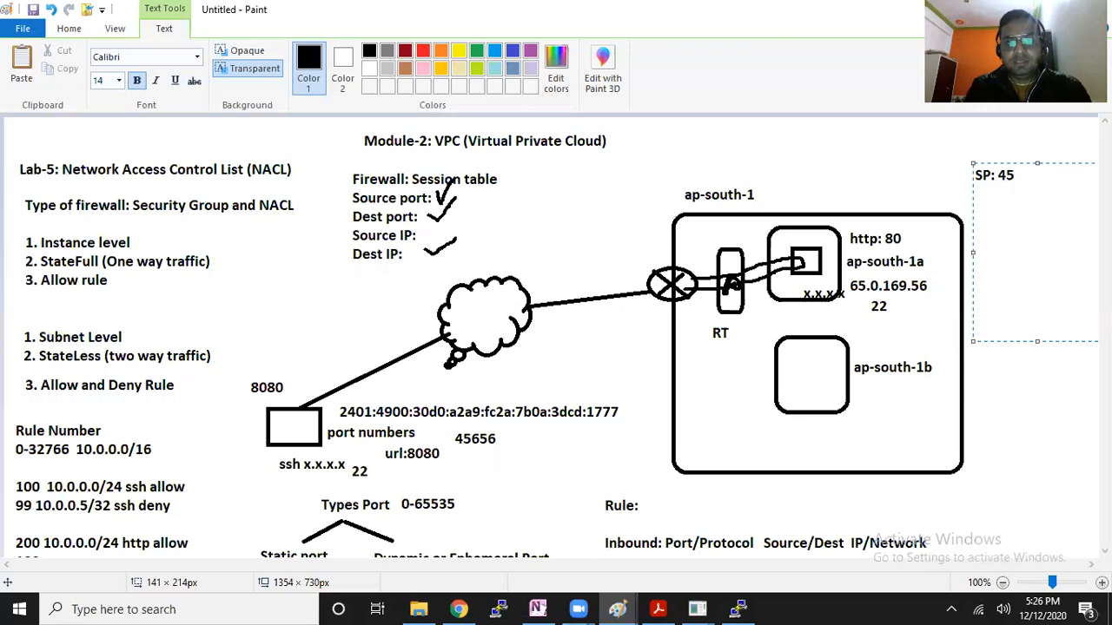
type("656")
Add a second line with the source IP label "SIP:" below the source port in the note
key("Return")
type("Sou")
key("BackSpace")
key("BackSpace")
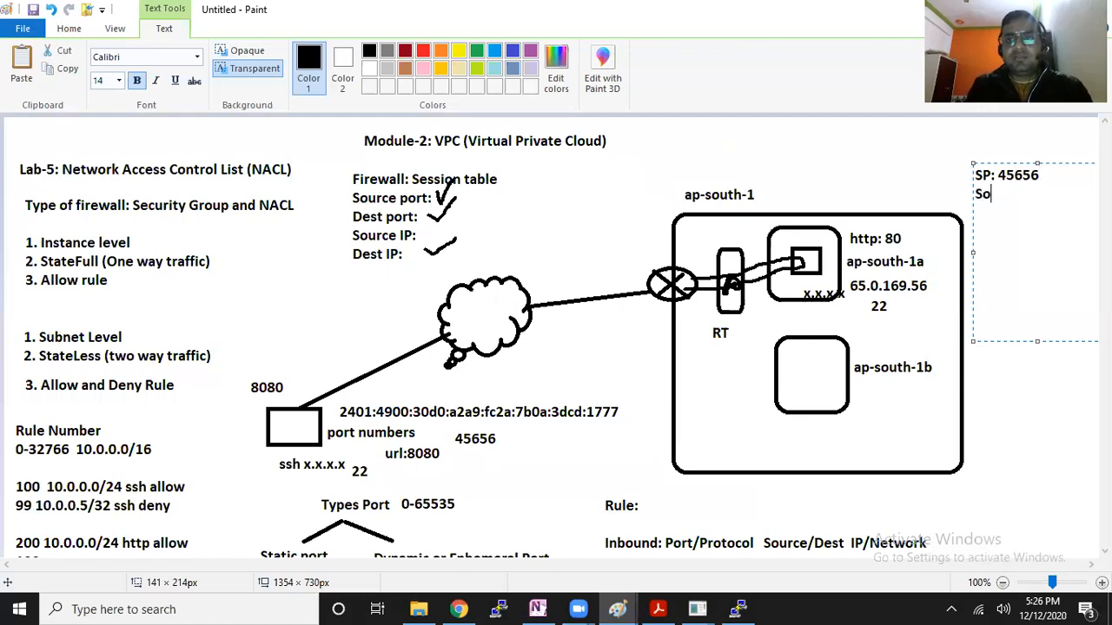
type("P")
key("BackSpace")
type("IP:")
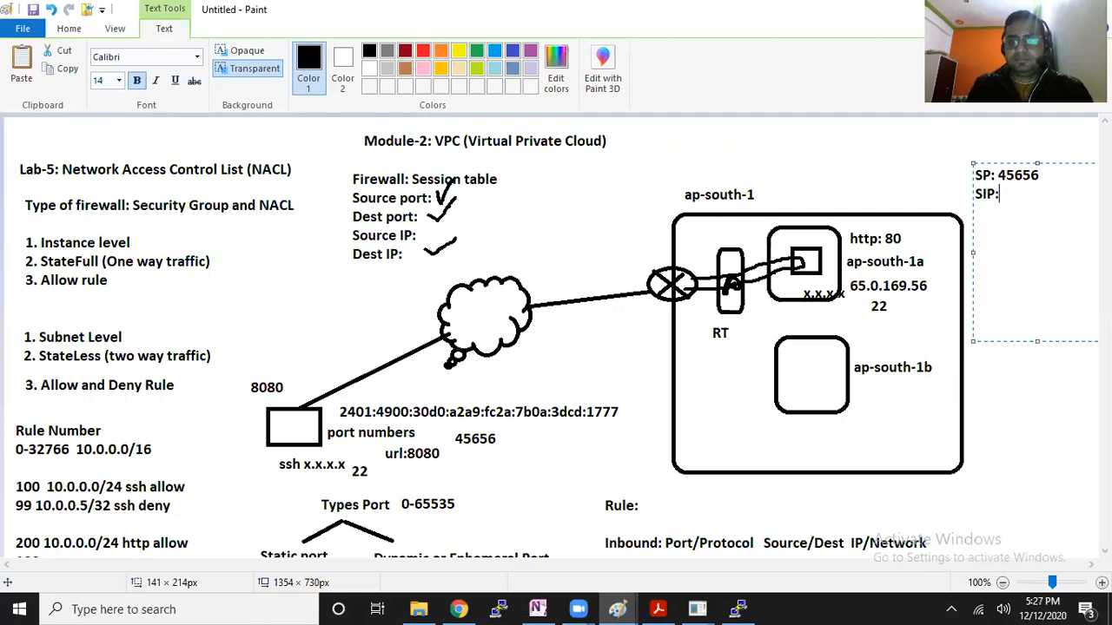
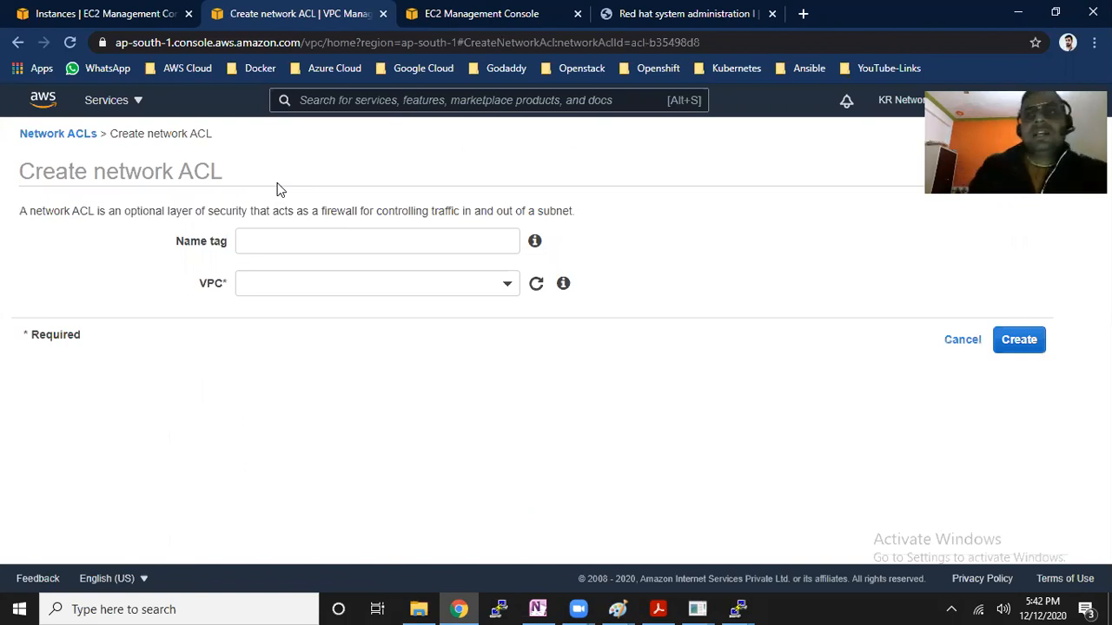
Create a network ACL with the name tag prod-server-acl in the VPC vpc-d916f3b2
triple_click(216, 238)
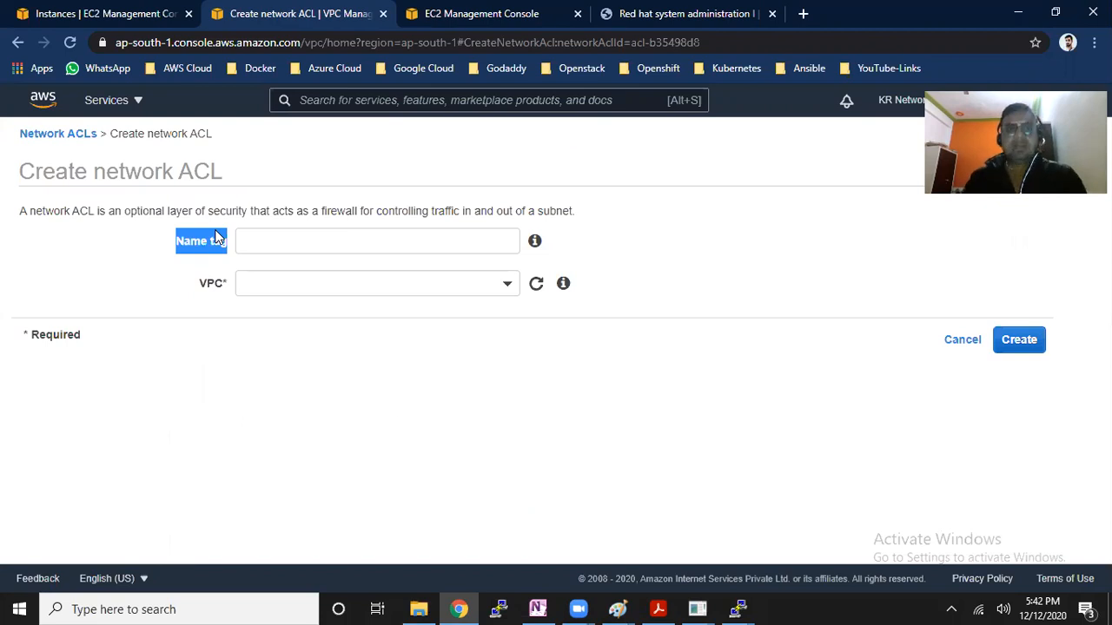
left_click(267, 232)
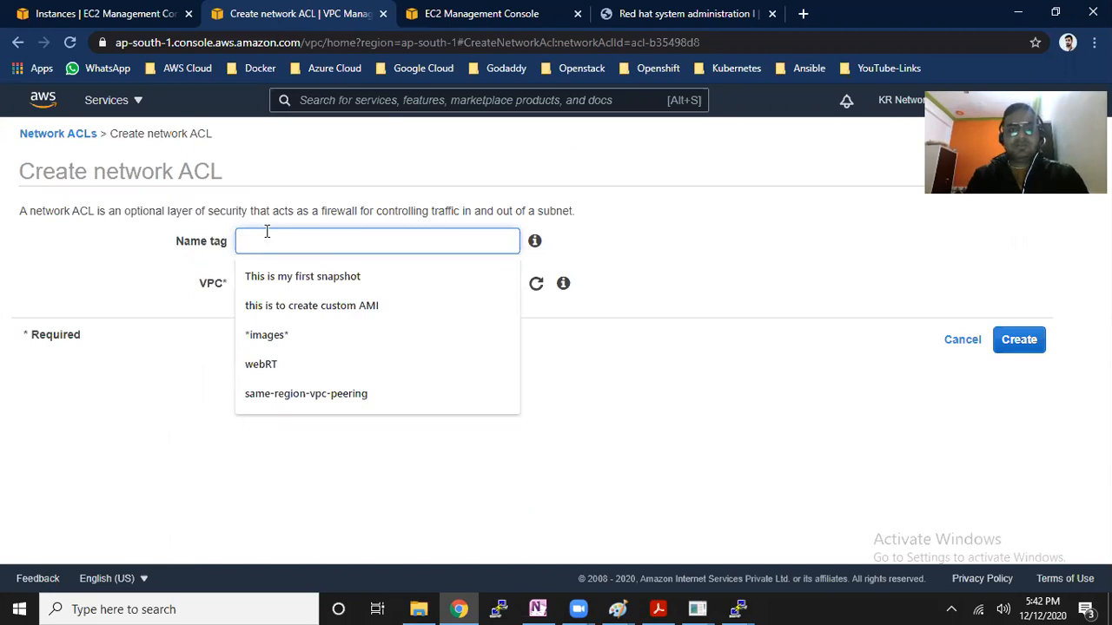
type("prod-server-acl")
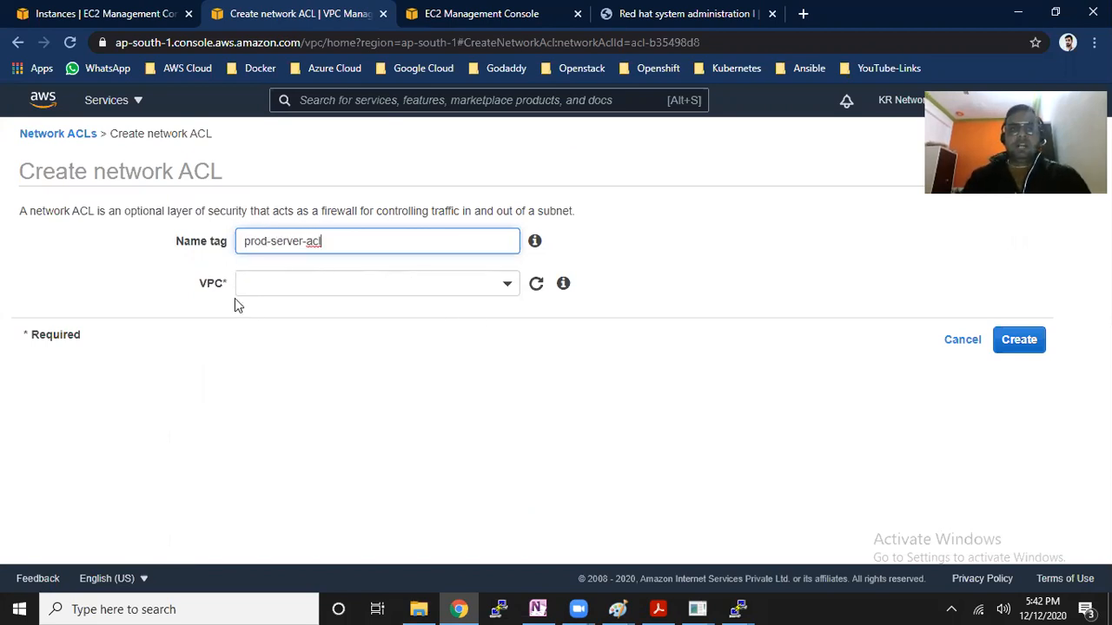
left_click_drag(198, 290, 220, 298)
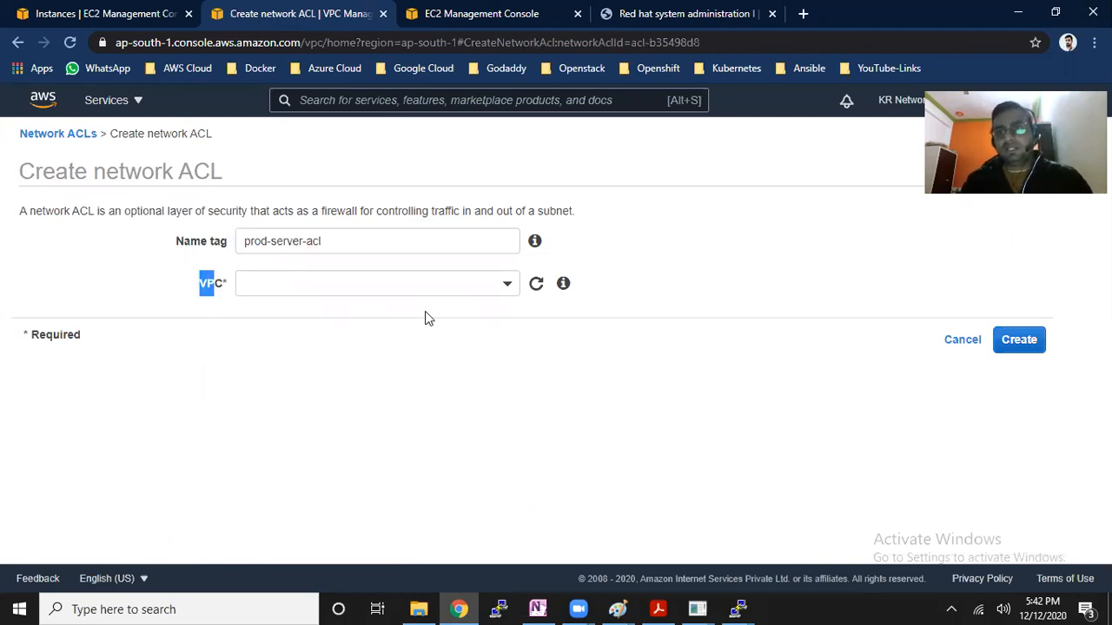
left_click(504, 291)
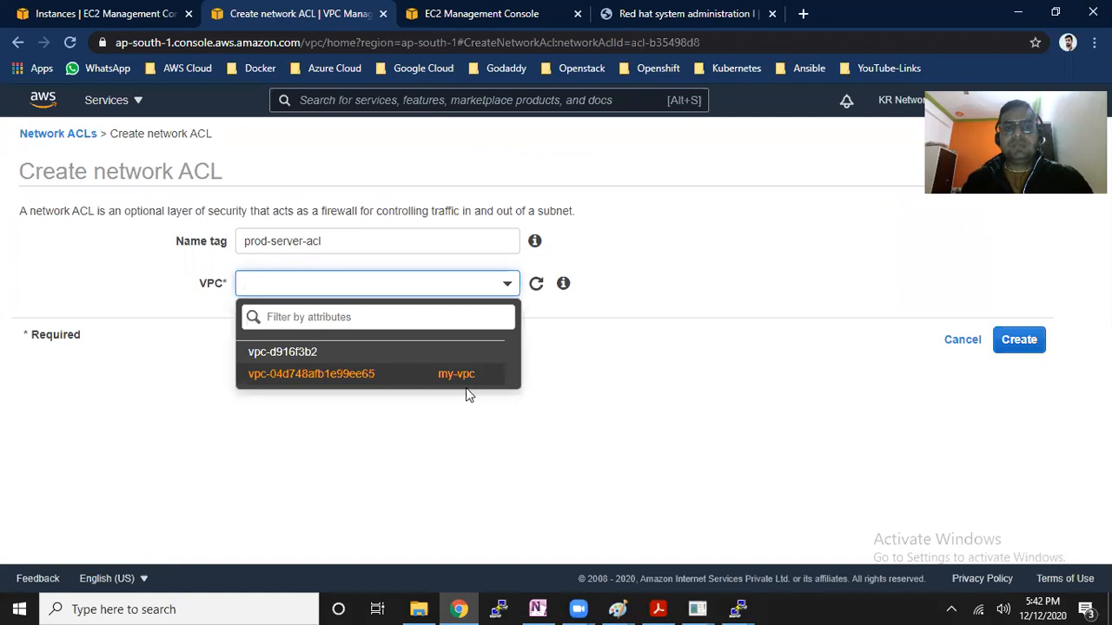
left_click(385, 356)
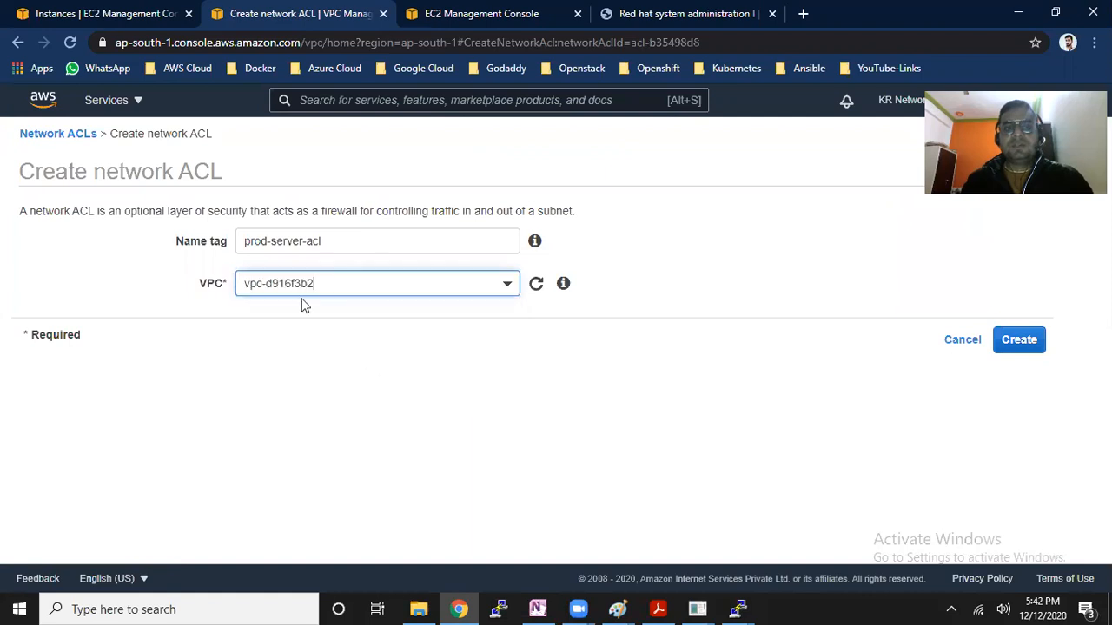
left_click(1021, 340)
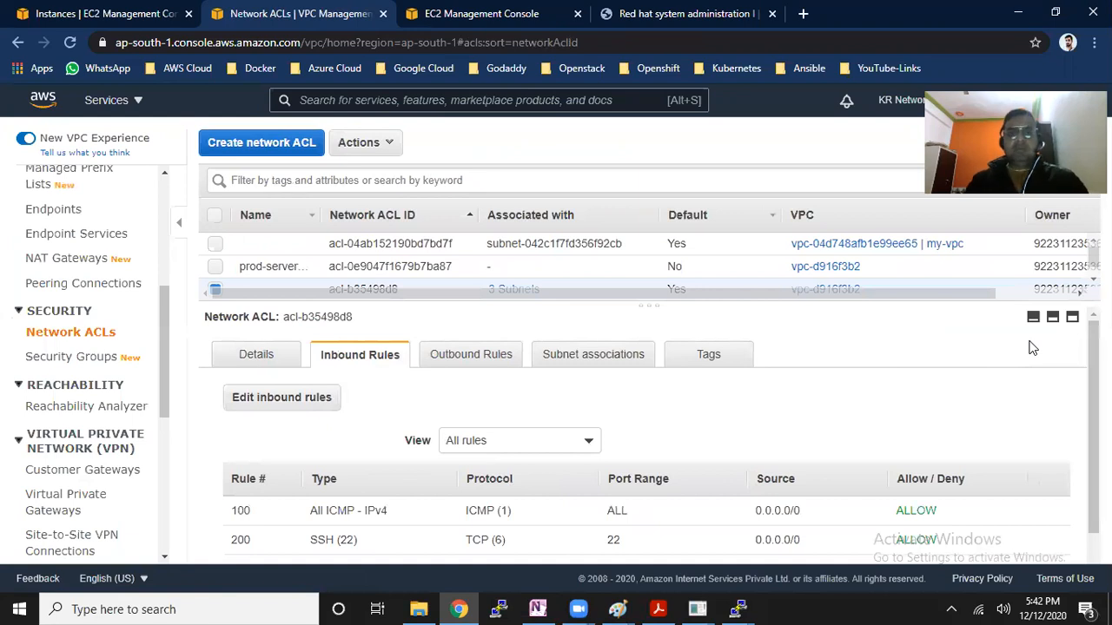
Enlarge the ACL list and its Name column, and review the inbound and outbound rules of prod-server-acl
left_click_drag(655, 306, 662, 354)
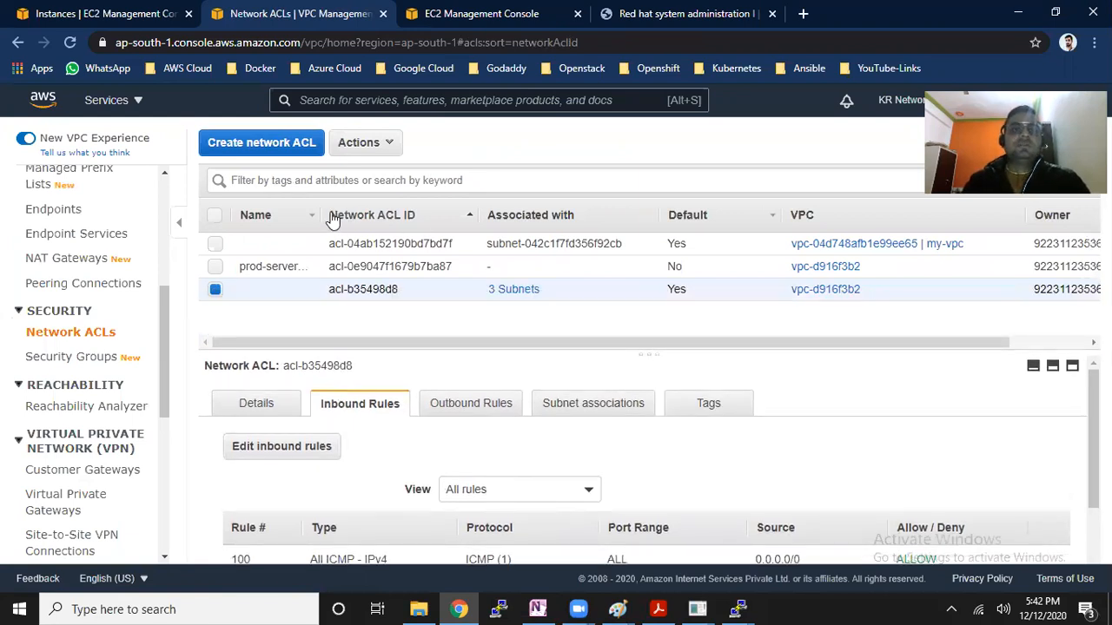
left_click_drag(319, 216, 354, 216)
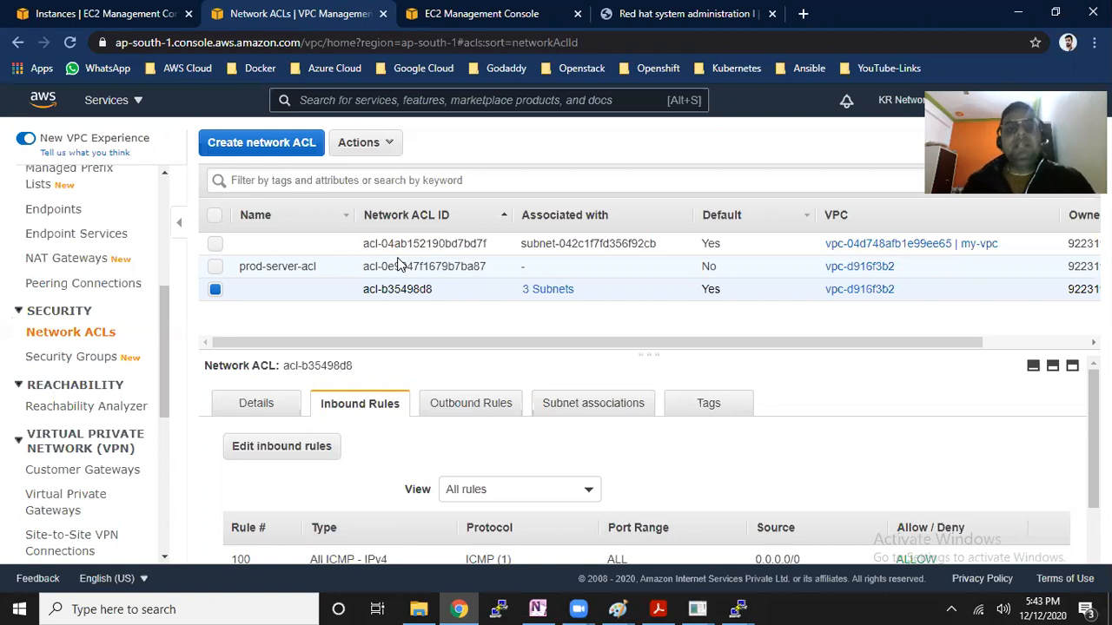
left_click(401, 259)
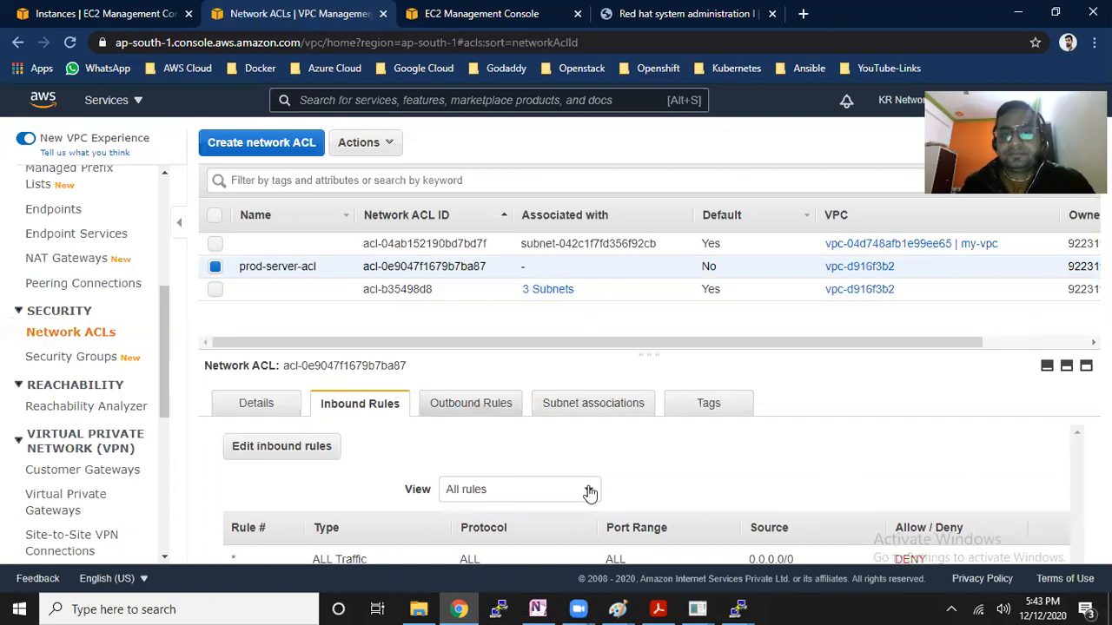
left_click(471, 403)
left_click_drag(890, 559, 932, 561)
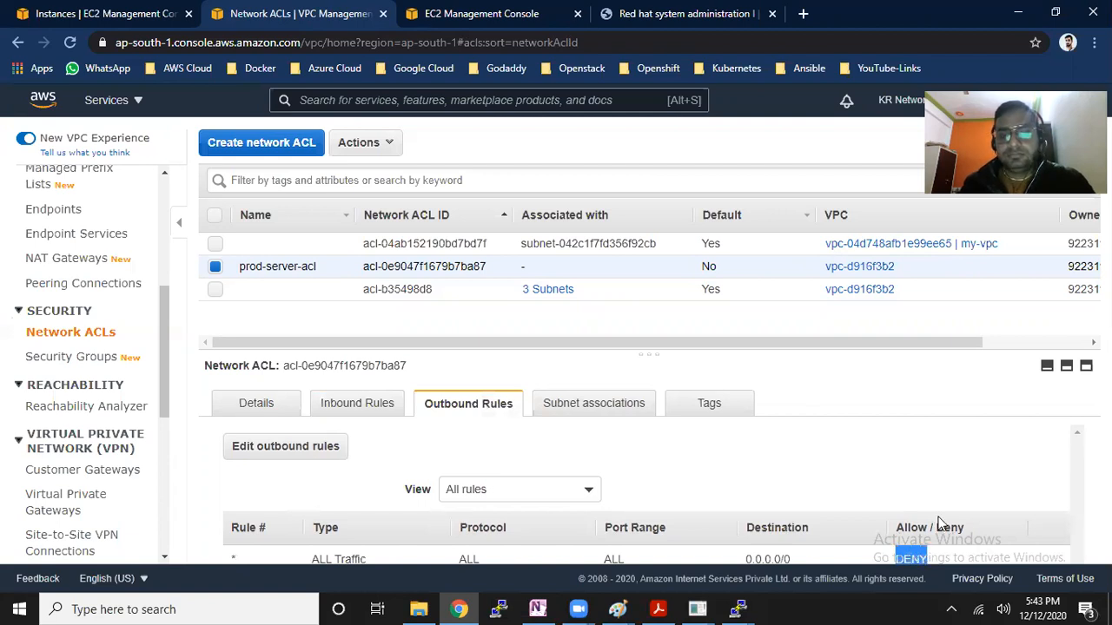
left_click(348, 403)
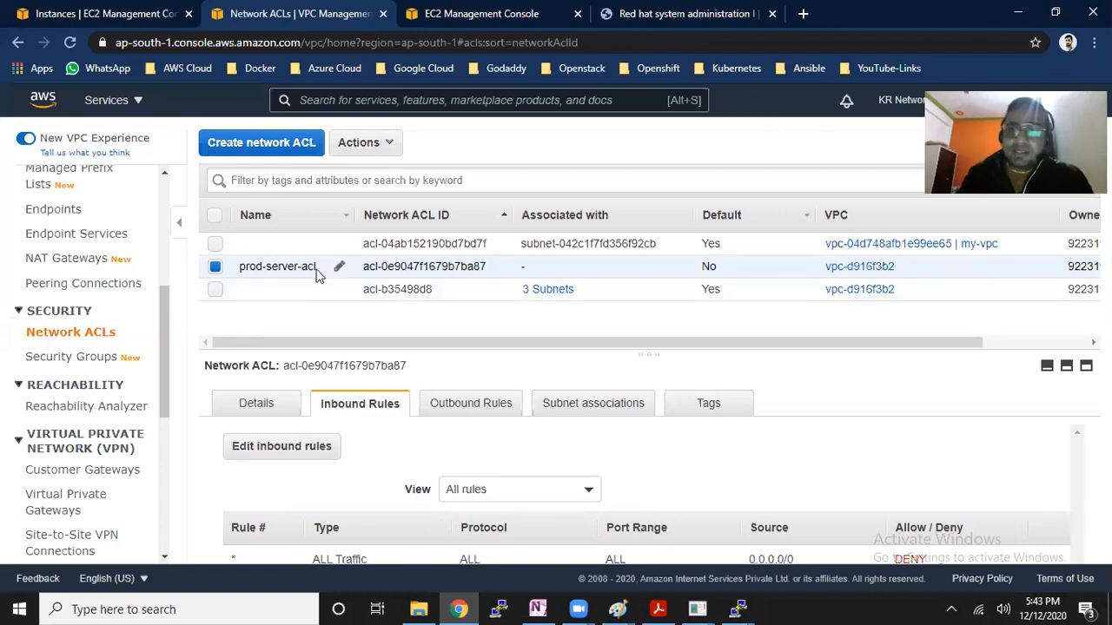
Check which subnets are associated with the prod-server-acl network ACL
mouse_move(565, 286)
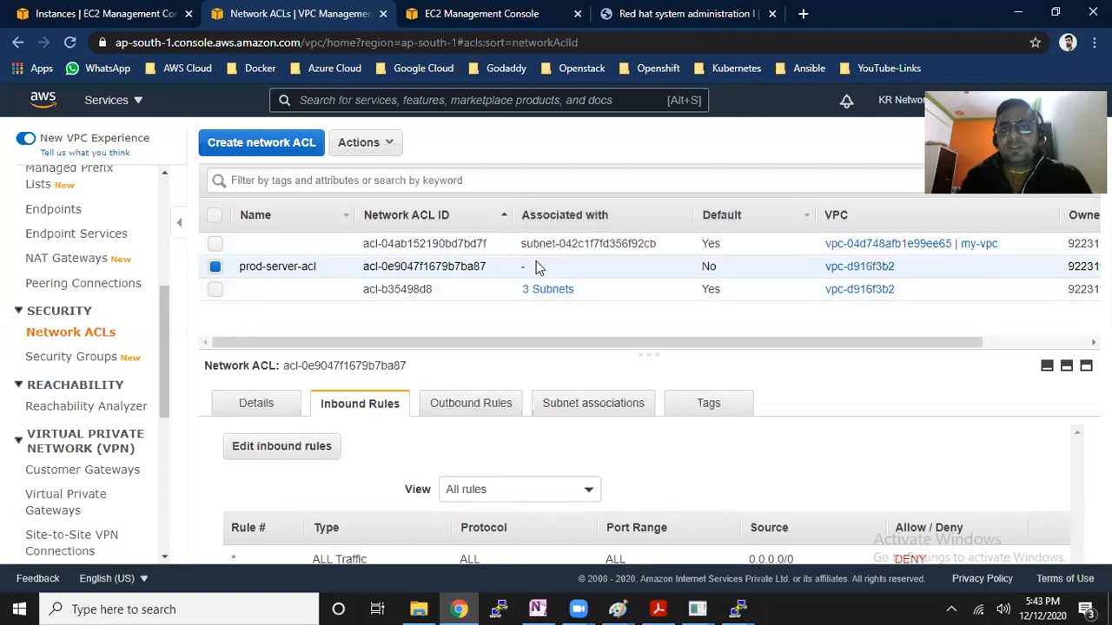
left_click(611, 410)
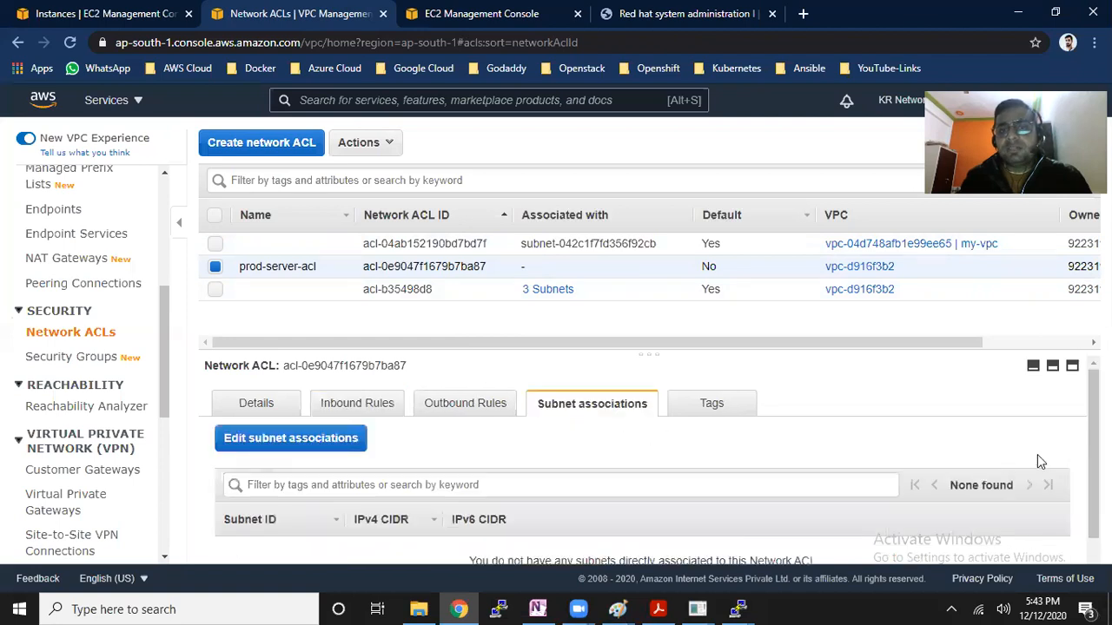
scroll(999, 469, "down", 1)
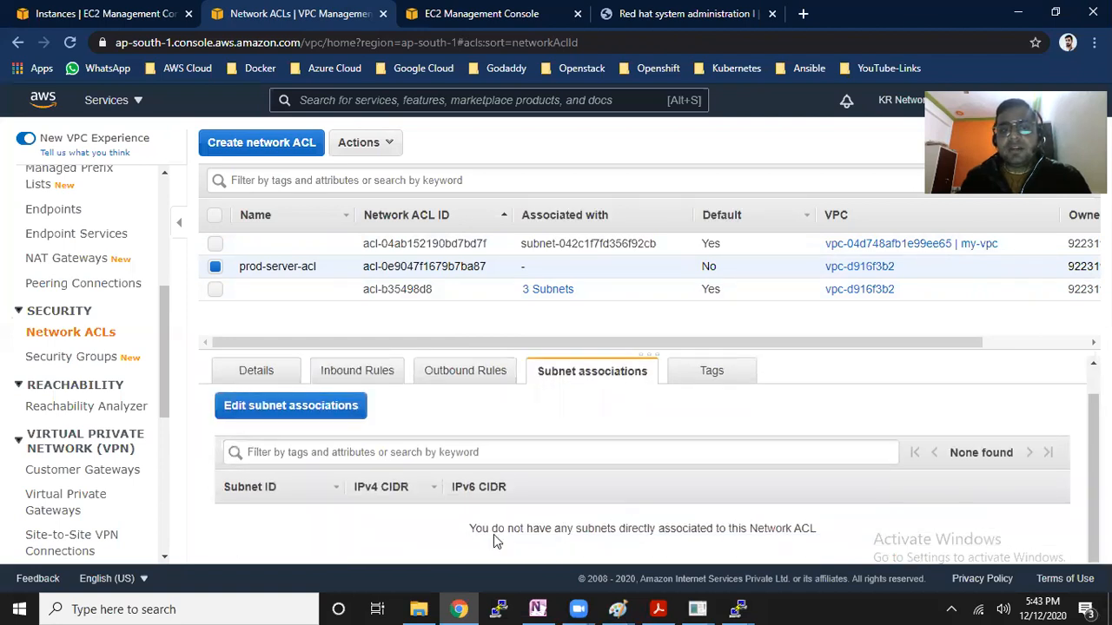
left_click_drag(470, 530, 810, 538)
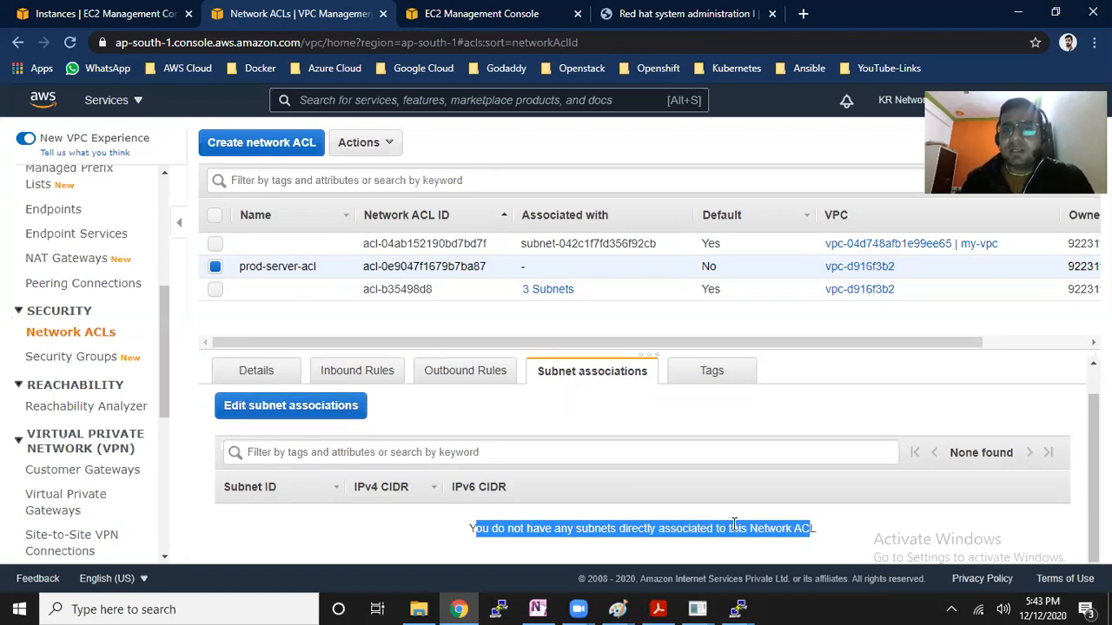
left_click(524, 434)
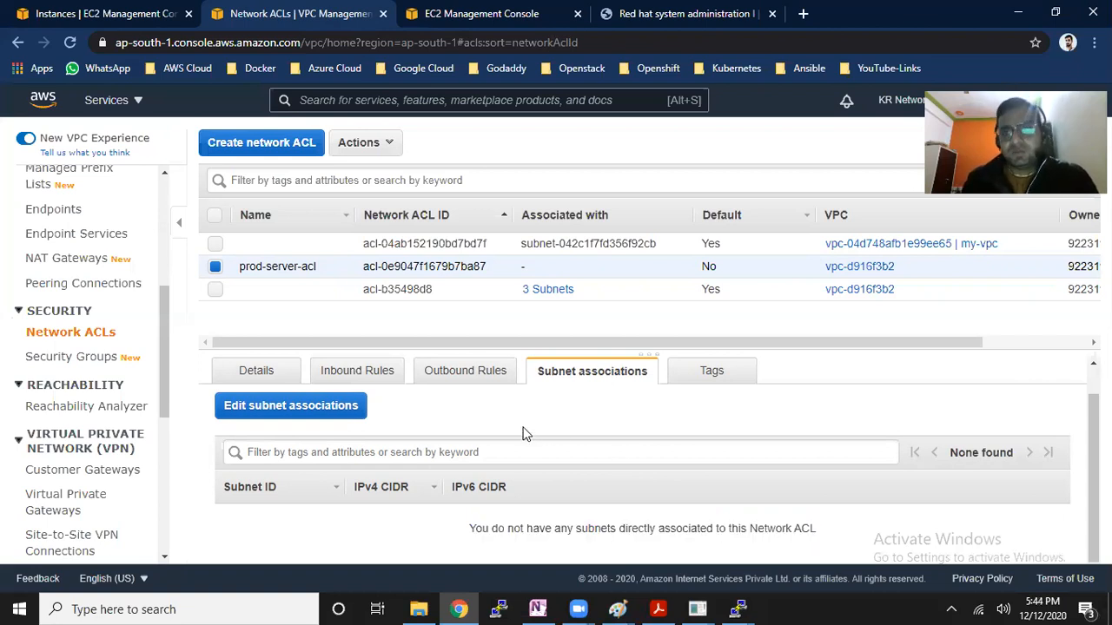
Show the subnet associations of the default ACL acl-b35498d8, and look up the subnet ID of the running Server-1 instance
left_click(490, 296)
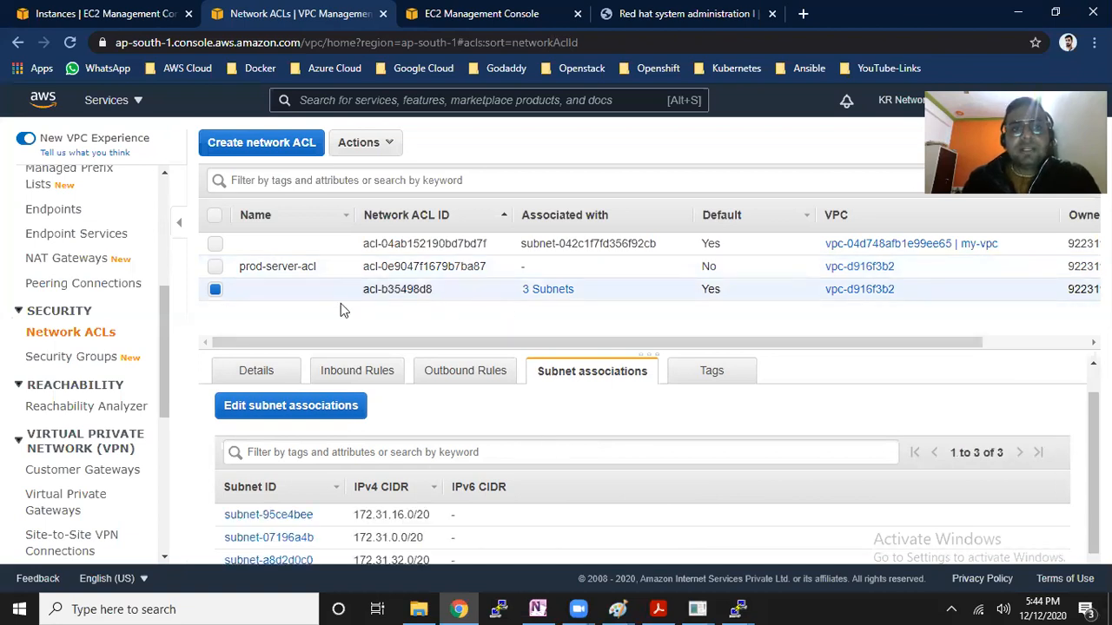
left_click(9, 6)
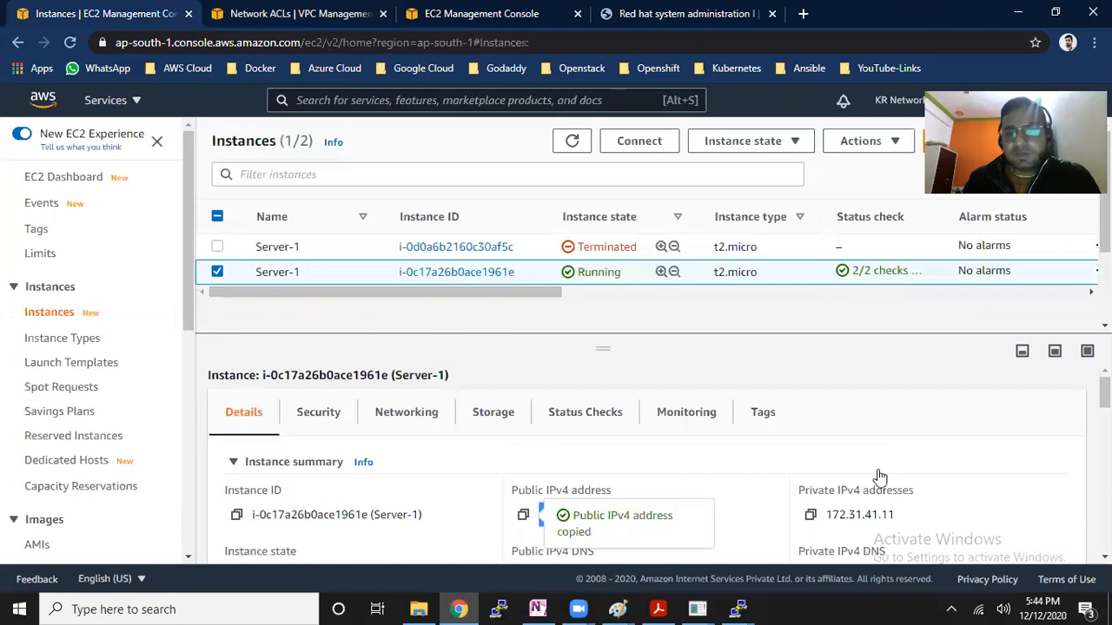
scroll(599, 412, "down", 1)
scroll(642, 460, "down", 5)
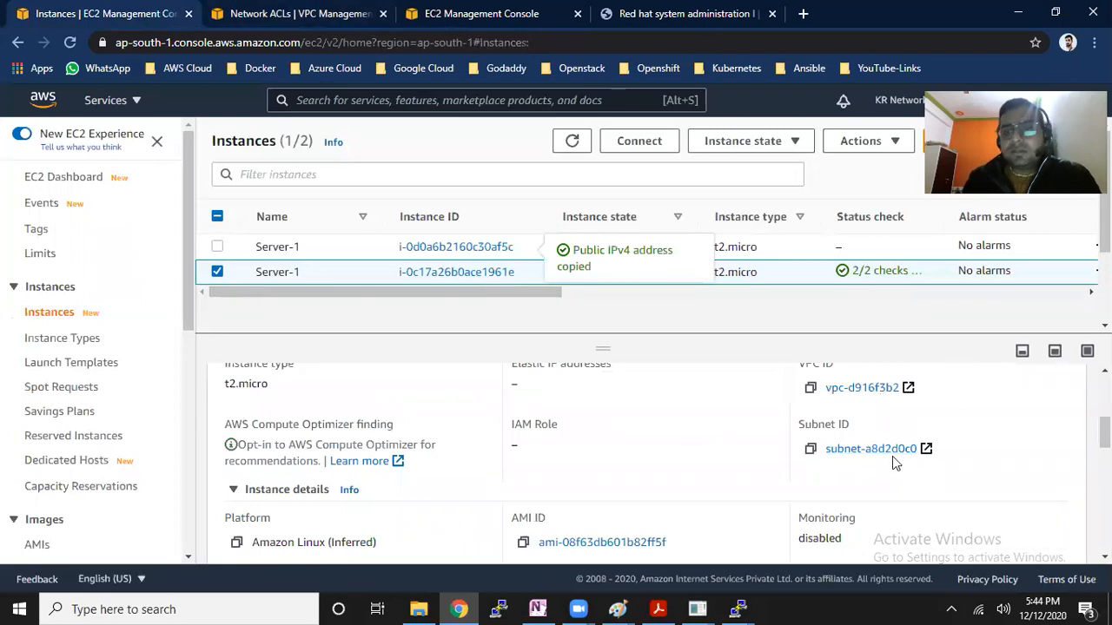
Locate the Server-1 instance's subnet, subnet-a8d2d0c0, among the subnets associated with the default ACL acl-b35498d8
left_click(299, 13)
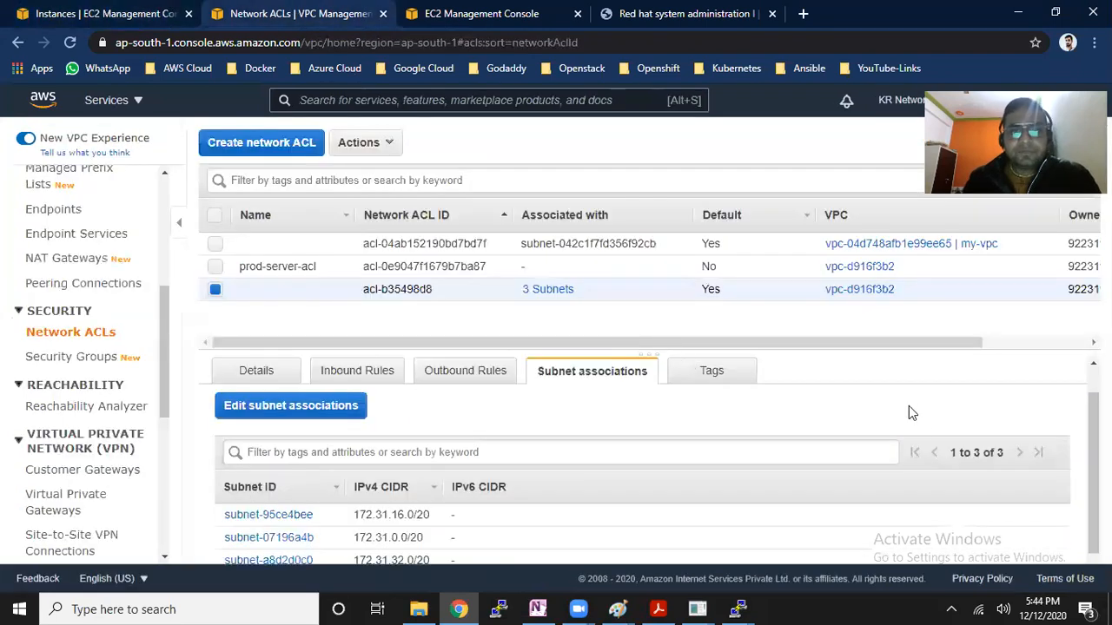
scroll(1055, 454, "down", 1)
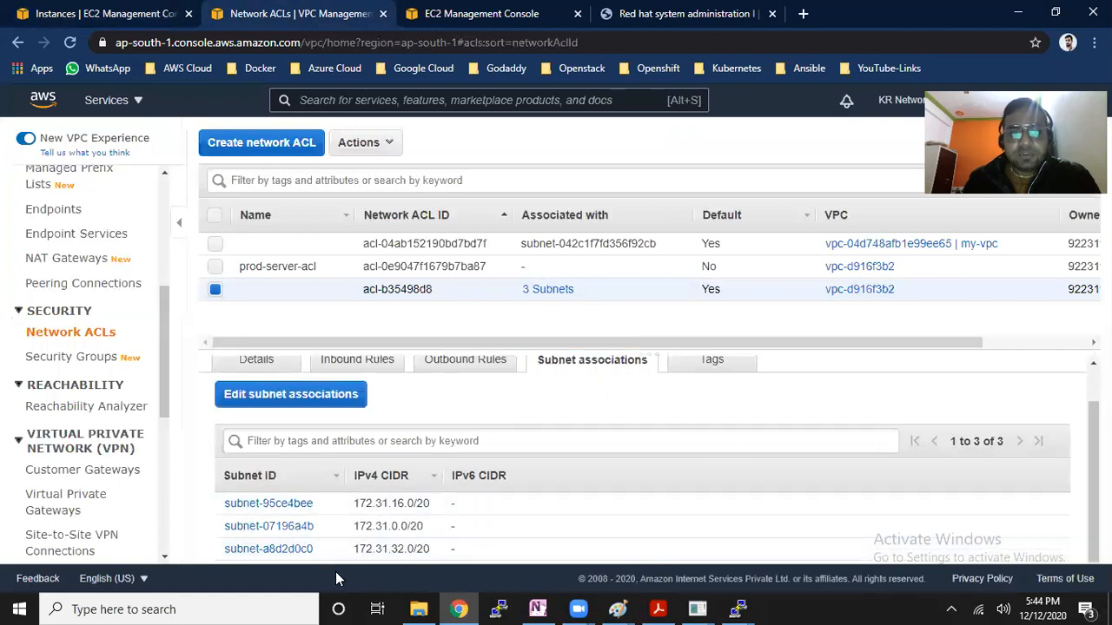
left_click_drag(446, 556, 292, 560)
left_click_drag(363, 290, 431, 292)
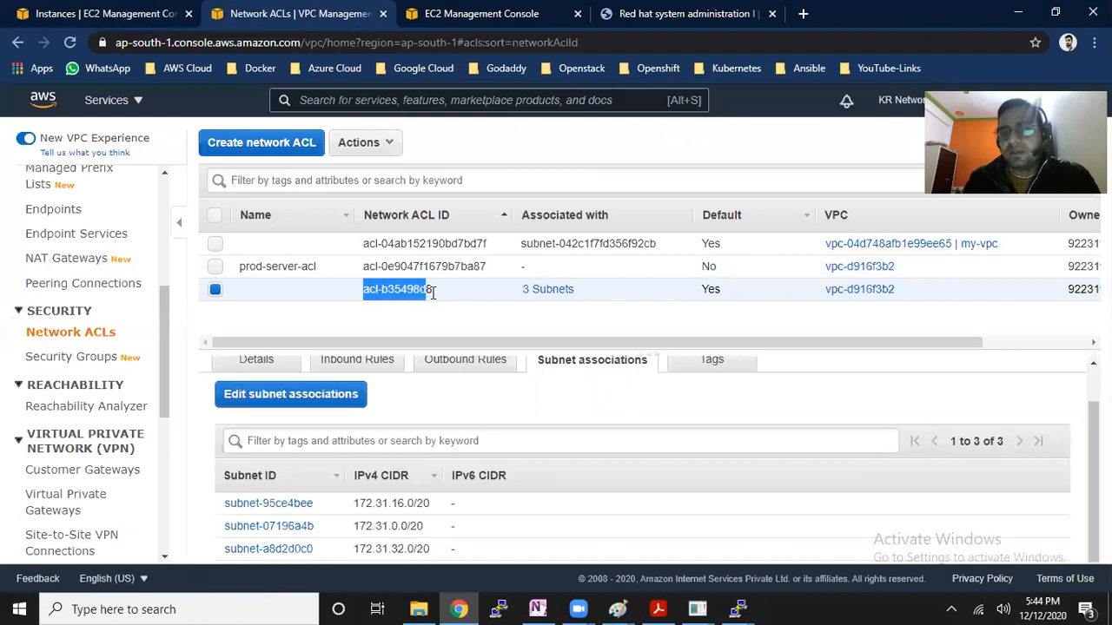
left_click_drag(334, 549, 224, 549)
left_click(398, 291)
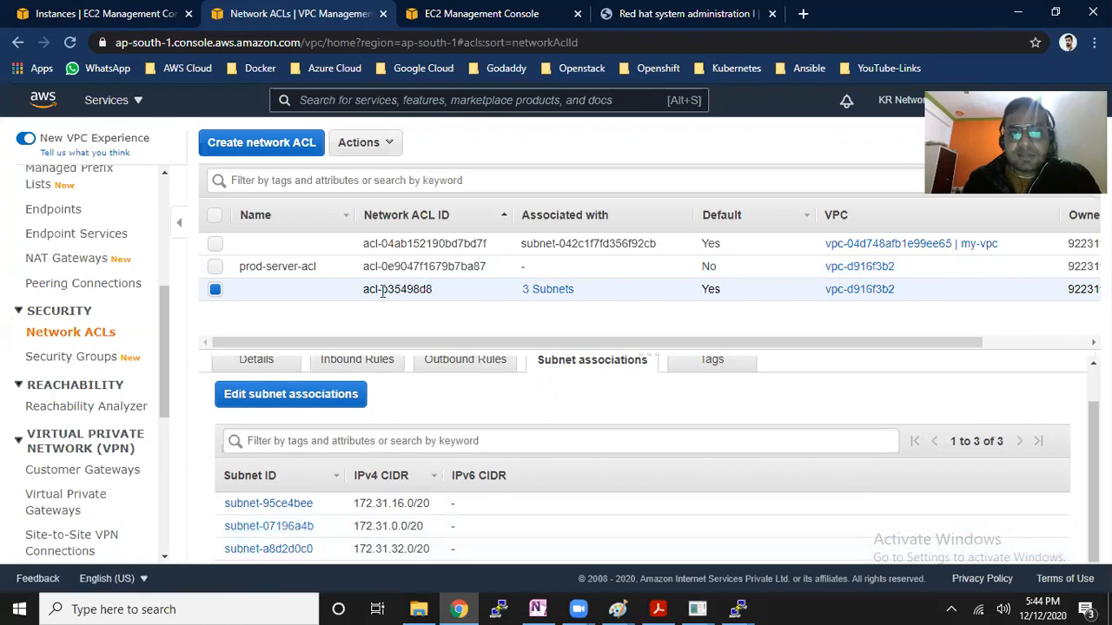
triple_click(398, 291)
Associate subnet-a8d2d0c0 with the prod-server-acl network ACL and save the association
left_click_drag(468, 268, 423, 269)
left_click(423, 269)
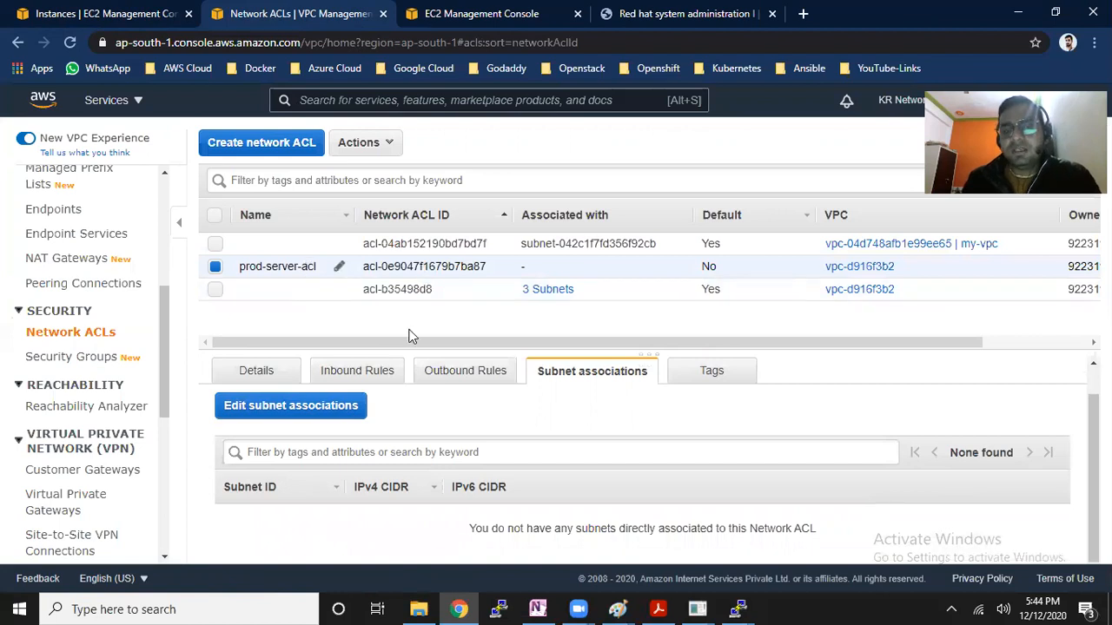
left_click_drag(1093, 473, 1093, 443)
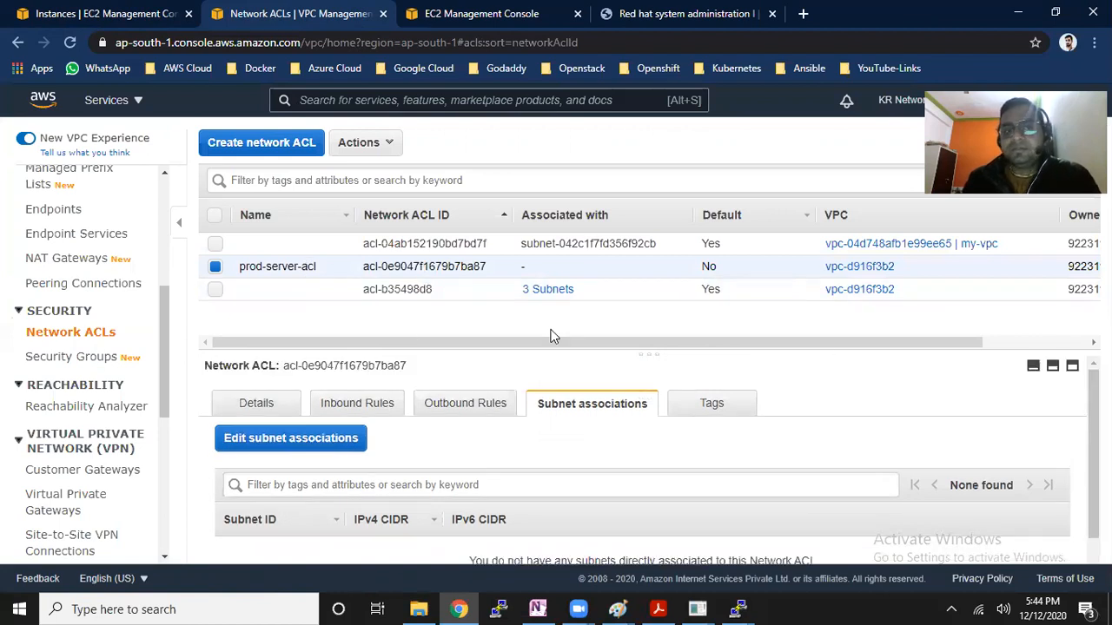
left_click(288, 400)
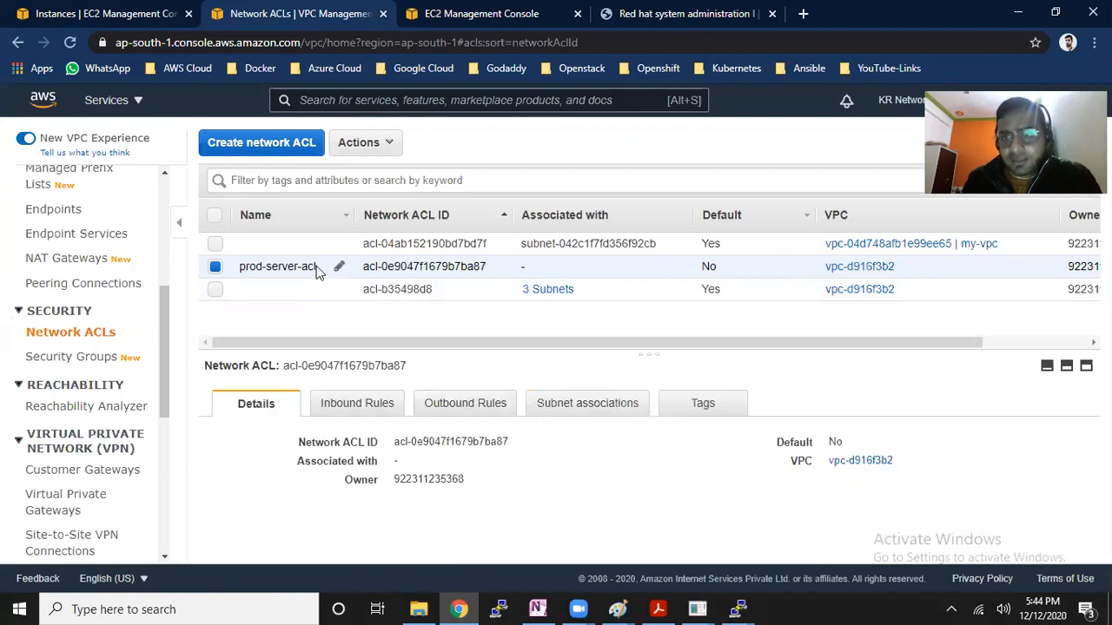
left_click(571, 412)
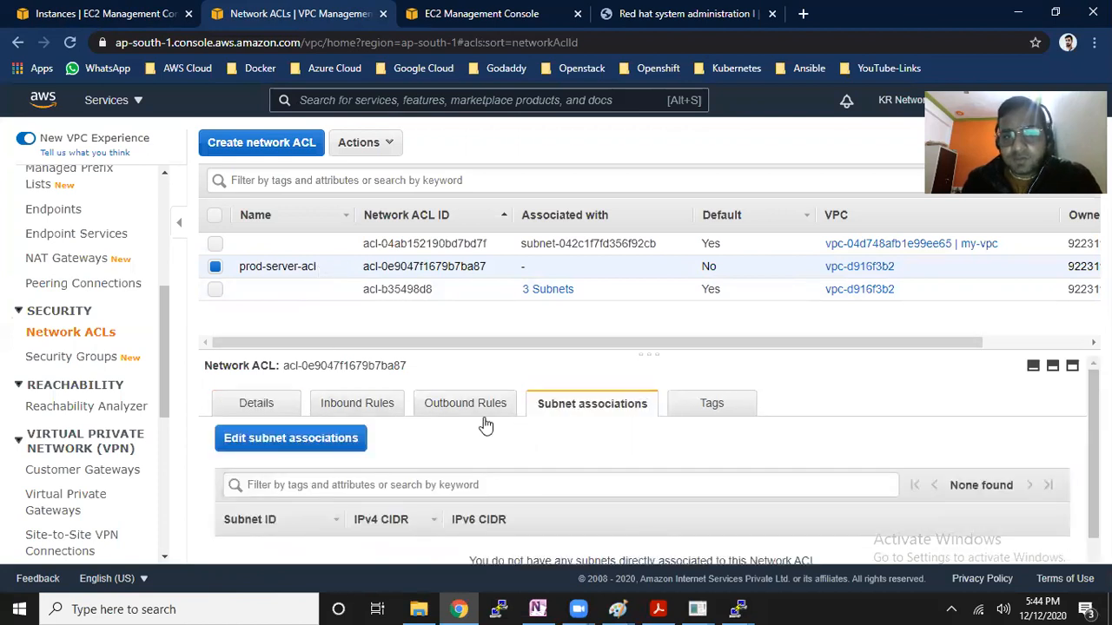
left_click(357, 450)
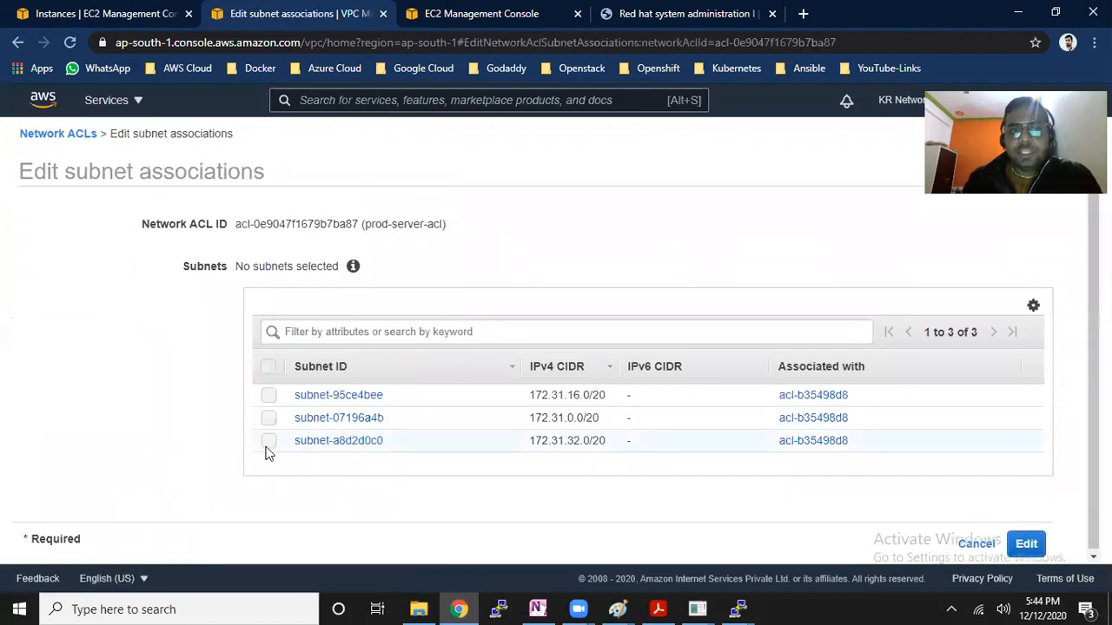
left_click(268, 444)
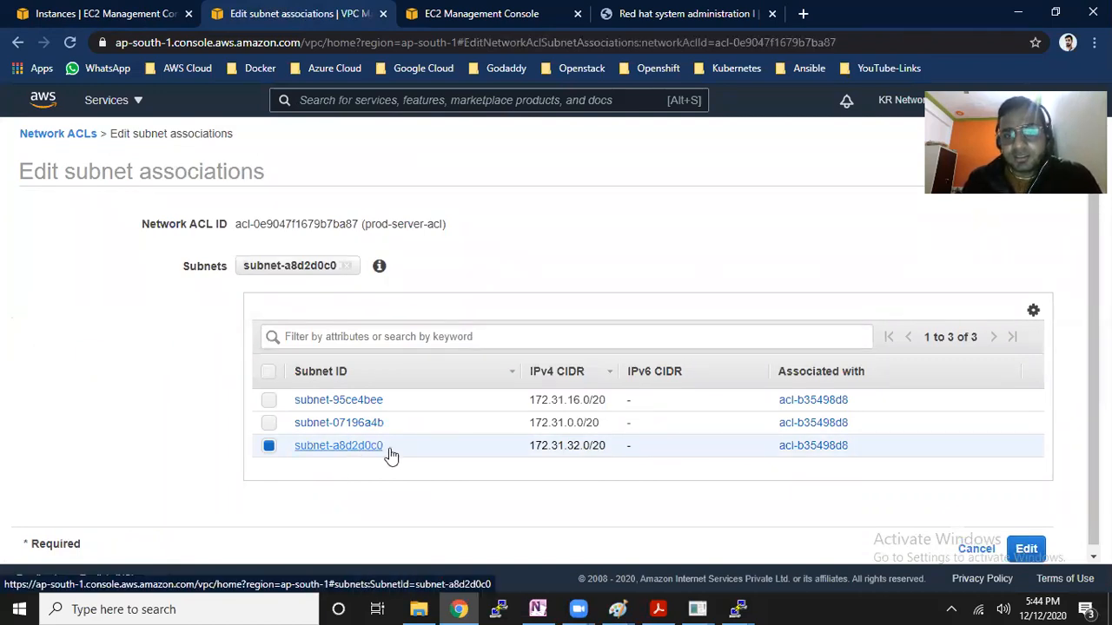
left_click_drag(787, 371, 848, 373)
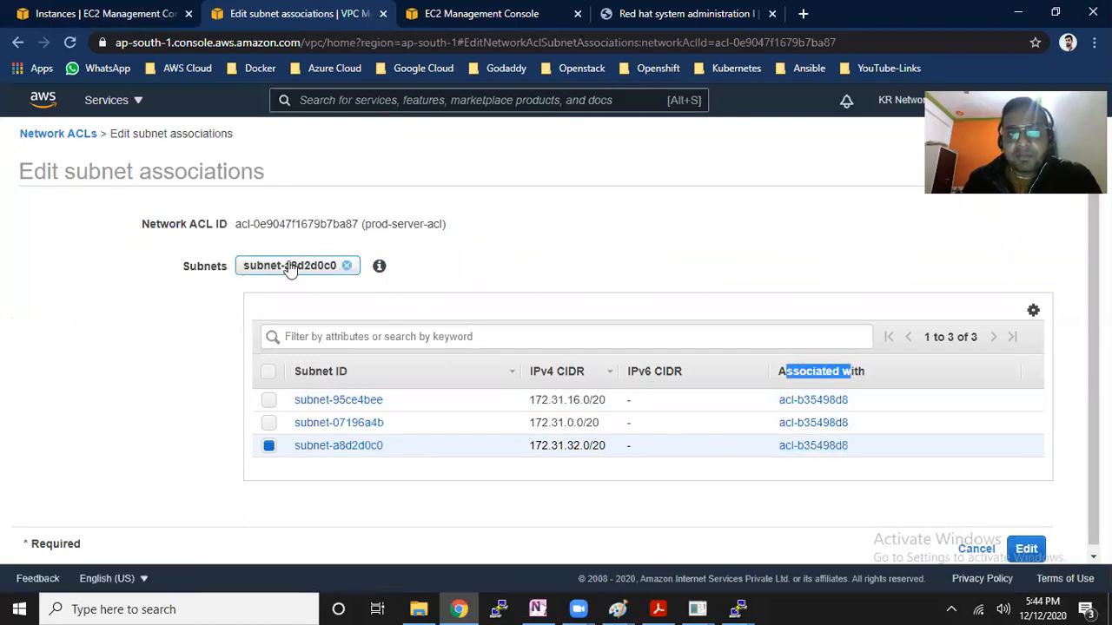
left_click_drag(238, 225, 419, 224)
left_click(441, 223)
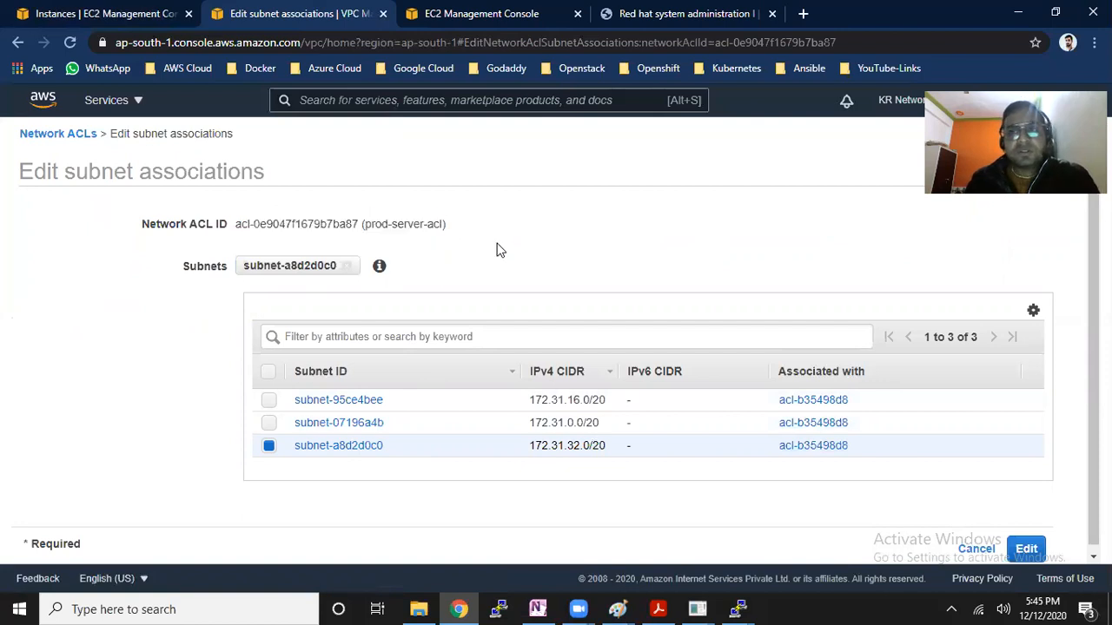
left_click(1025, 549)
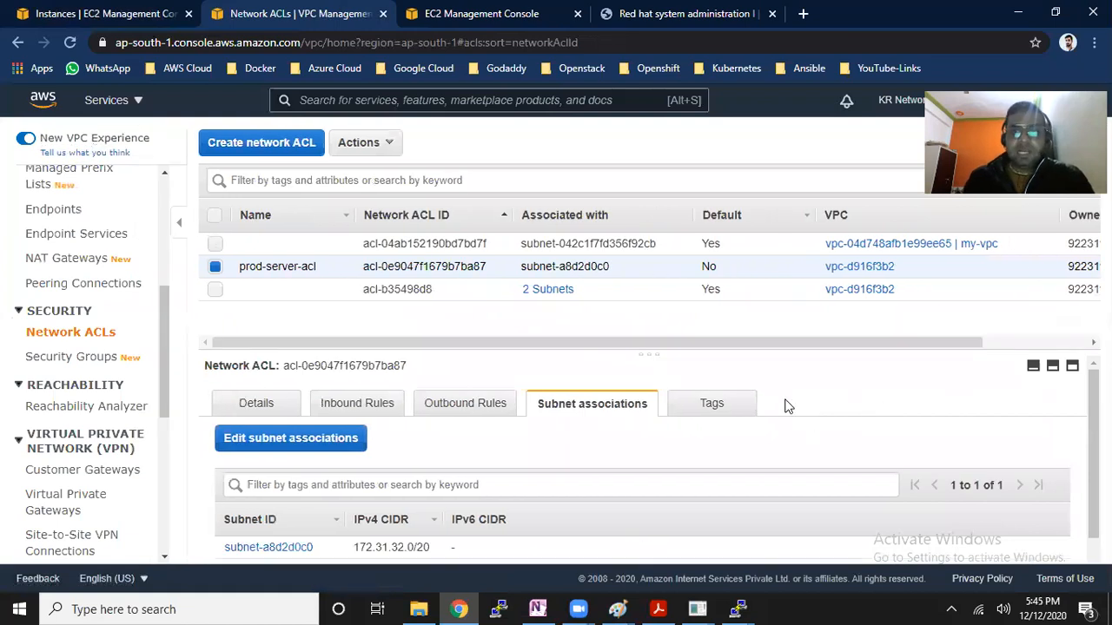
Compare the subnets associated with prod-server-acl against those associated with the default ACL acl-b35498d8
scroll(837, 412, "down", 1)
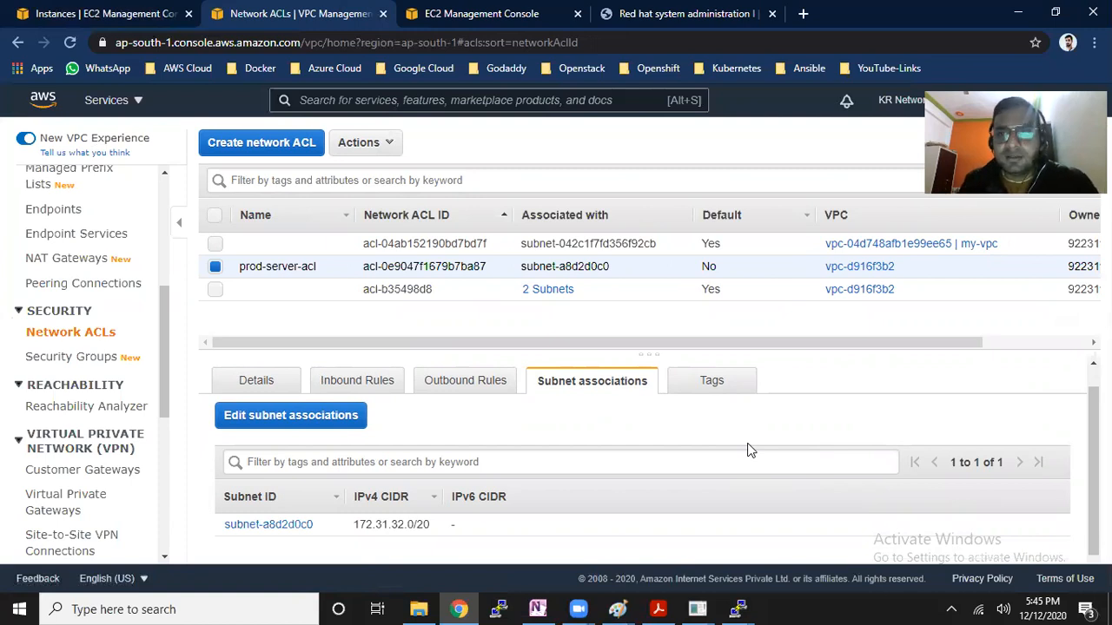
left_click(450, 290)
left_click_drag(584, 287, 514, 285)
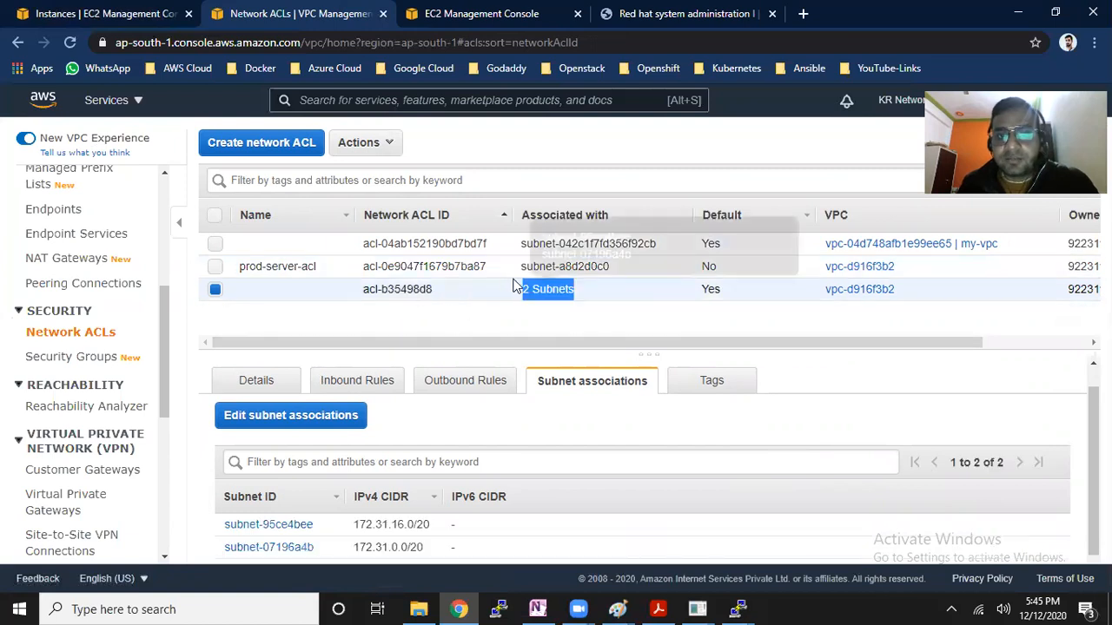
Examine the subnet associated with prod-server-acl, along with that ACL's inbound and outbound rules
mouse_move(547, 297)
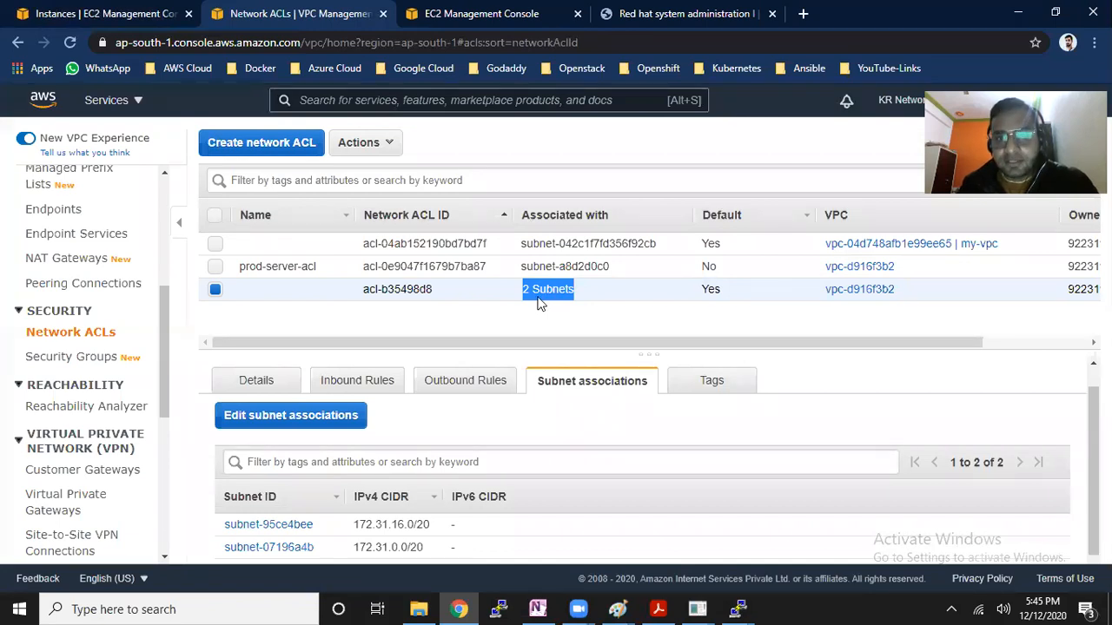
mouse_move(537, 296)
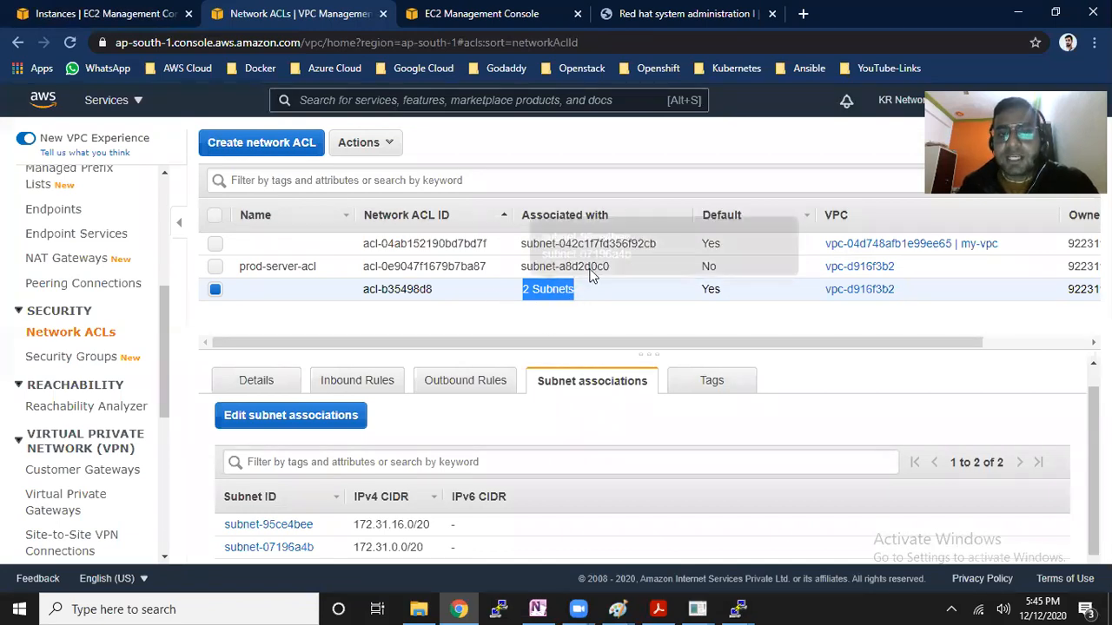
left_click_drag(520, 267, 612, 274)
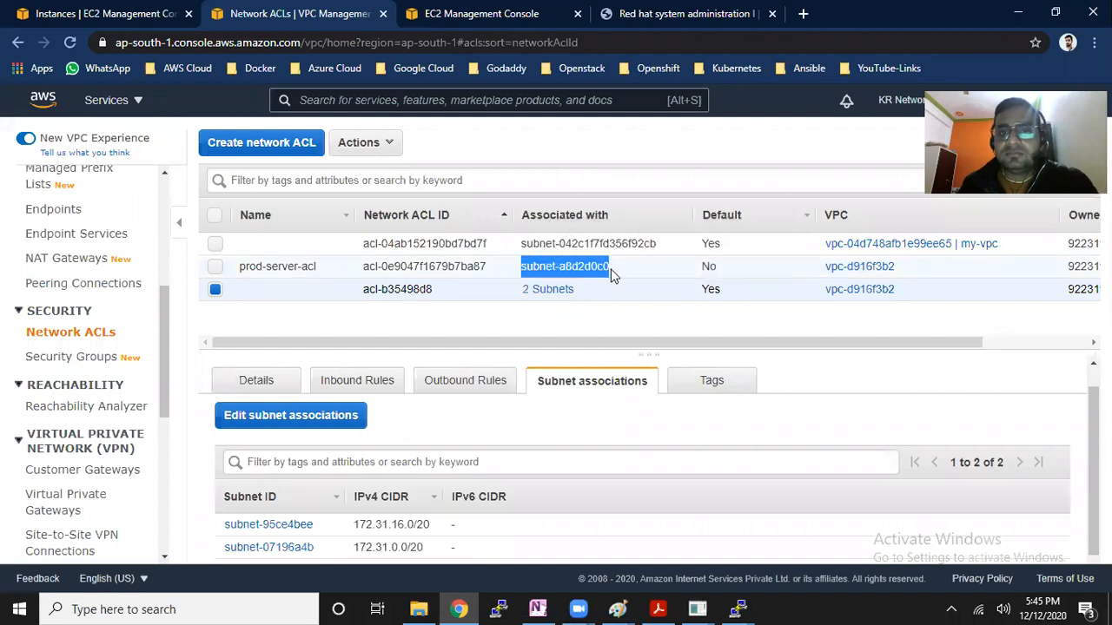
left_click(610, 275)
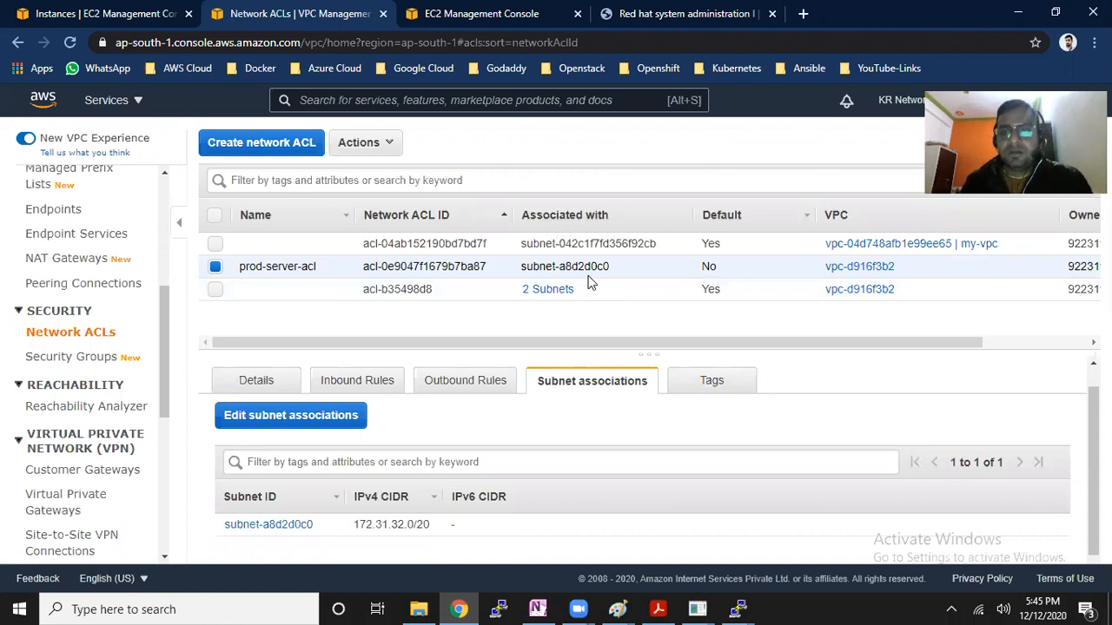
left_click_drag(363, 266, 461, 267)
left_click(379, 387)
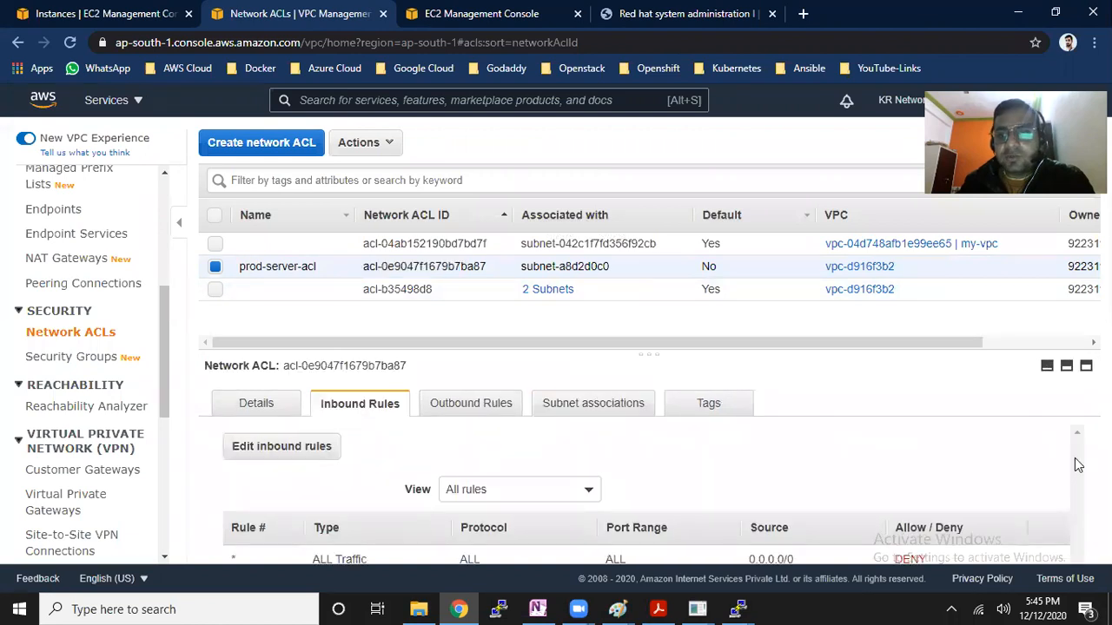
left_click_drag(935, 560, 899, 561)
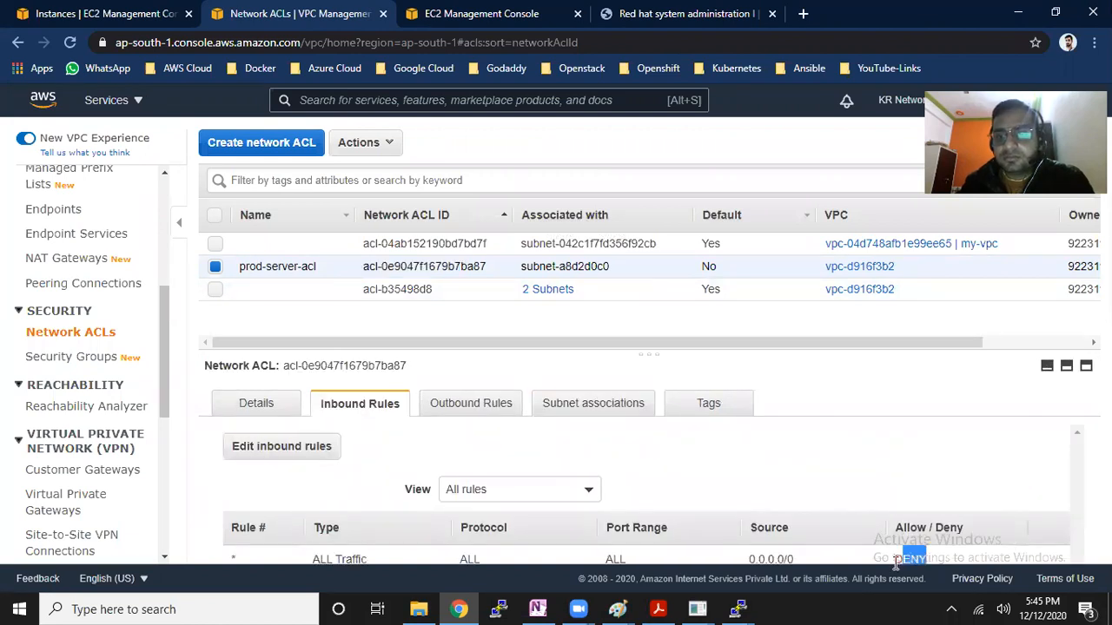
left_click(473, 404)
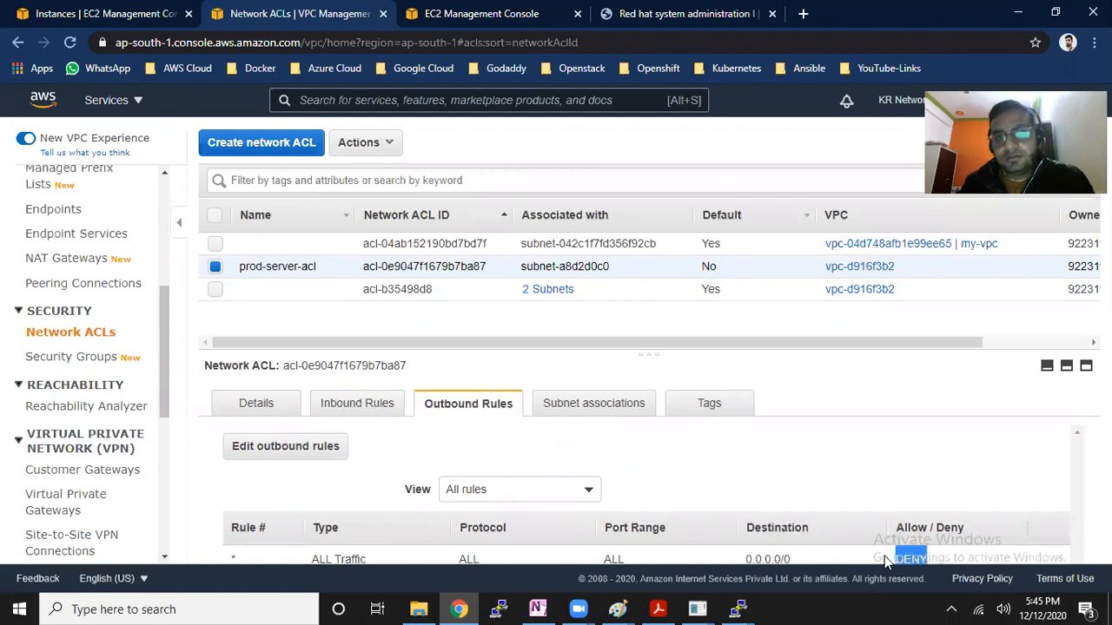
Copy the running Server-1 instance's public IPv4 address and ping 65.0.169.56 from the local computer
left_click(98, 16)
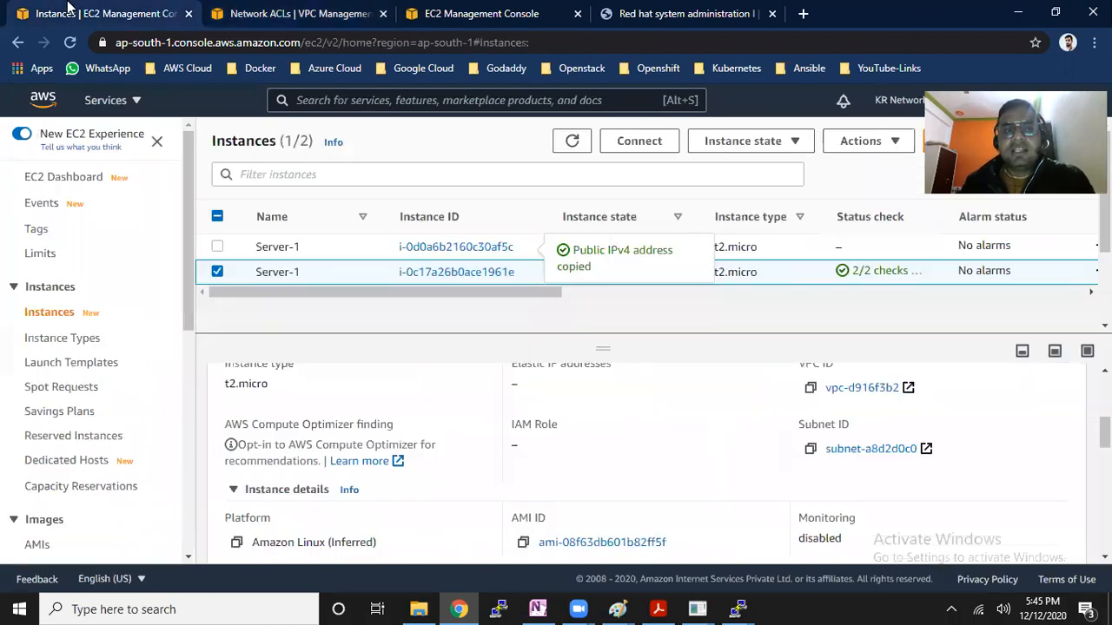
scroll(535, 460, "up", 3)
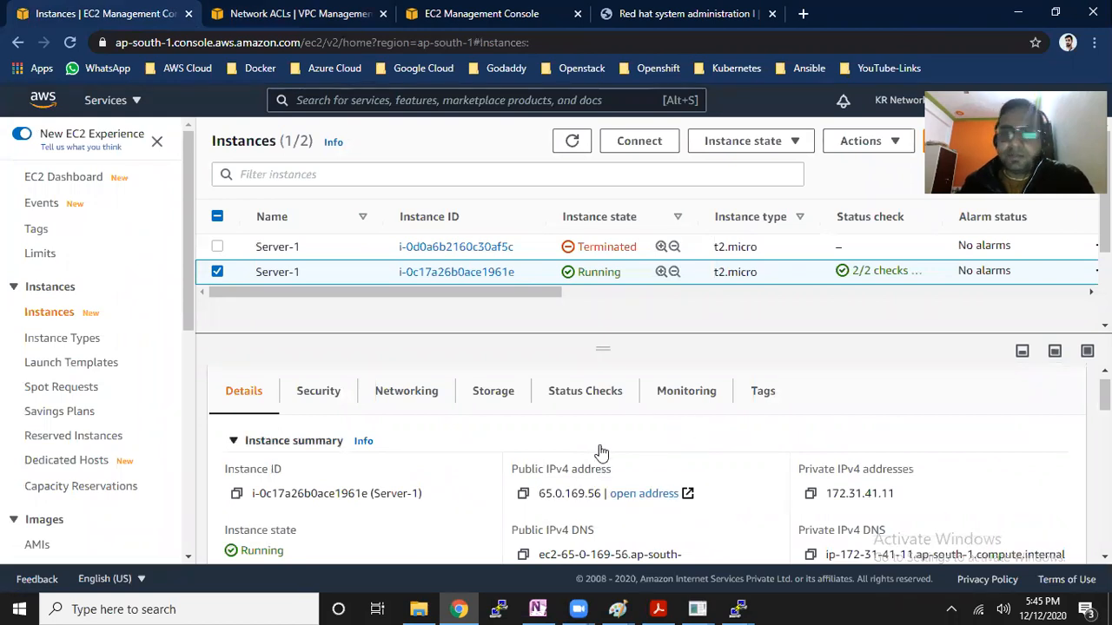
left_click(523, 494)
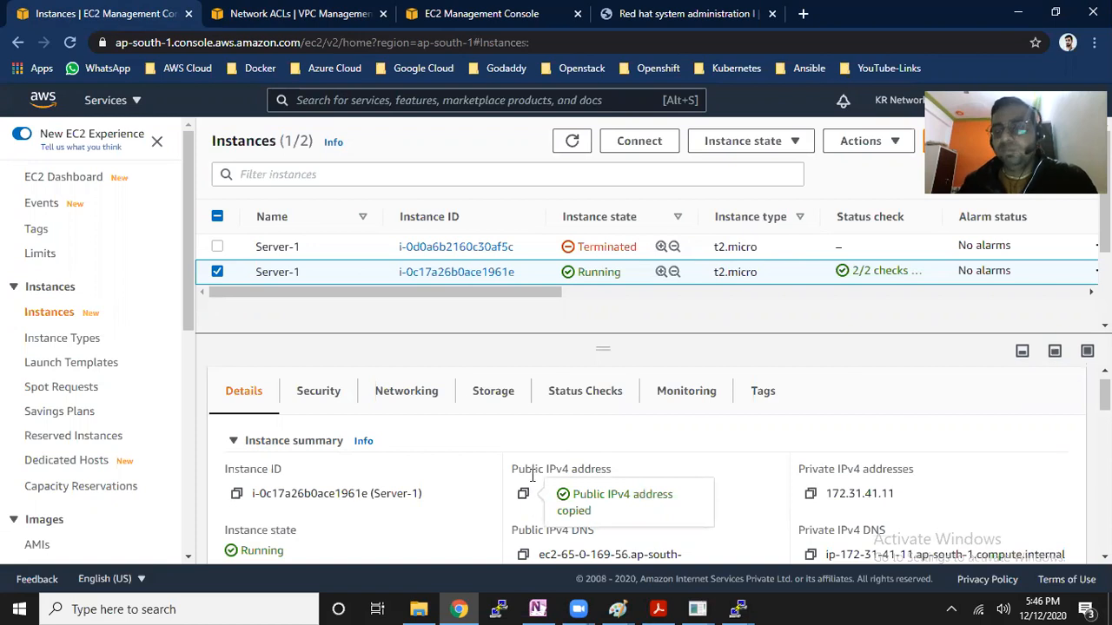
key("super+r")
type("ping")
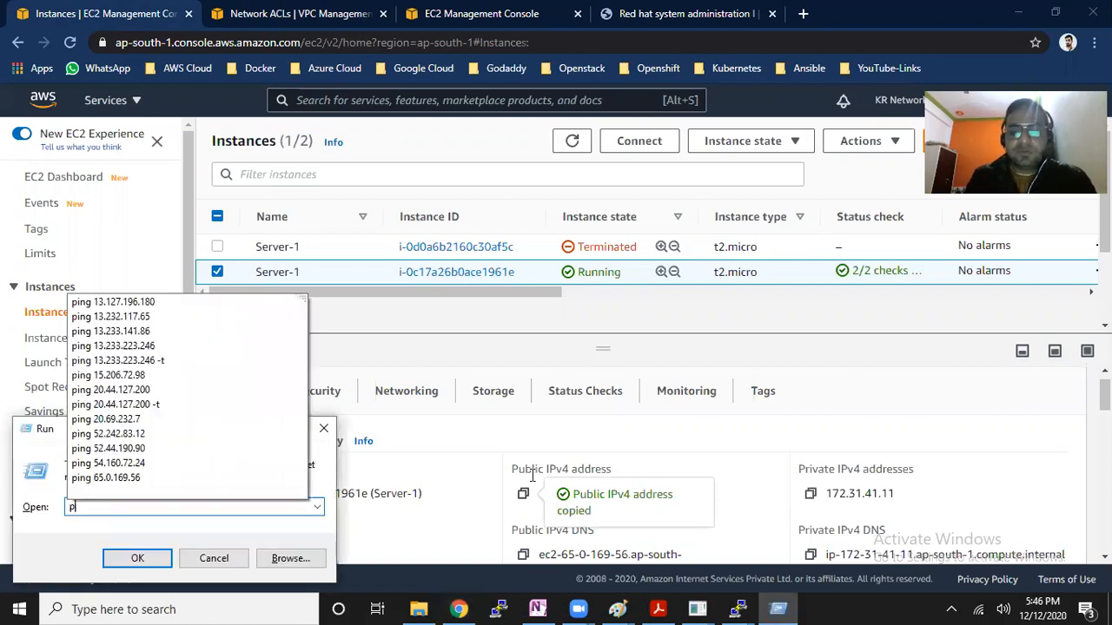
key("ctrl+v")
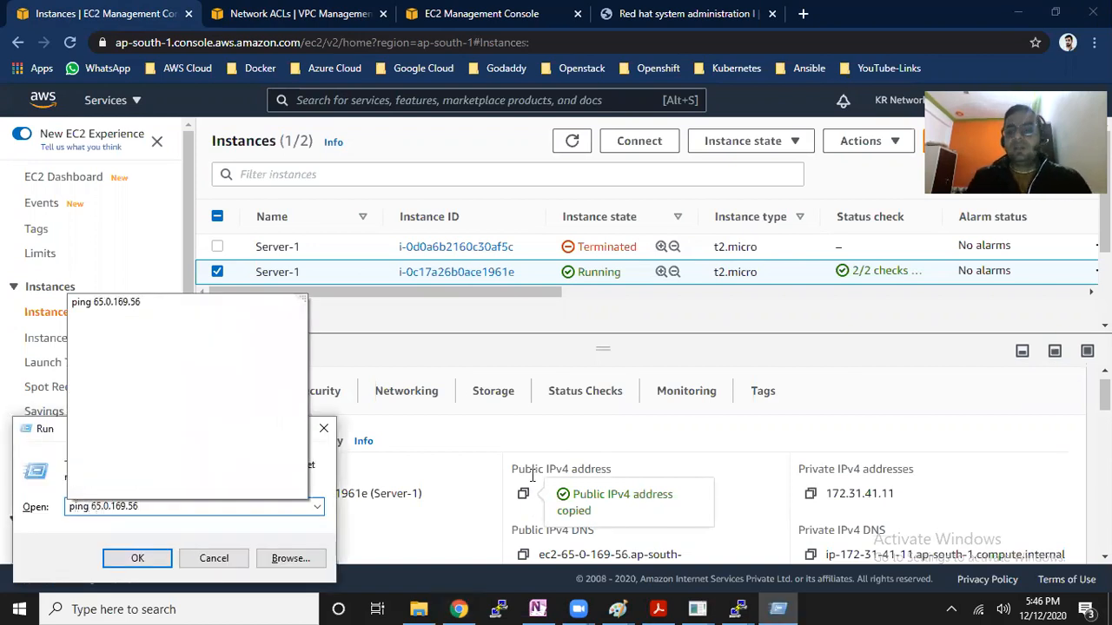
key("Return")
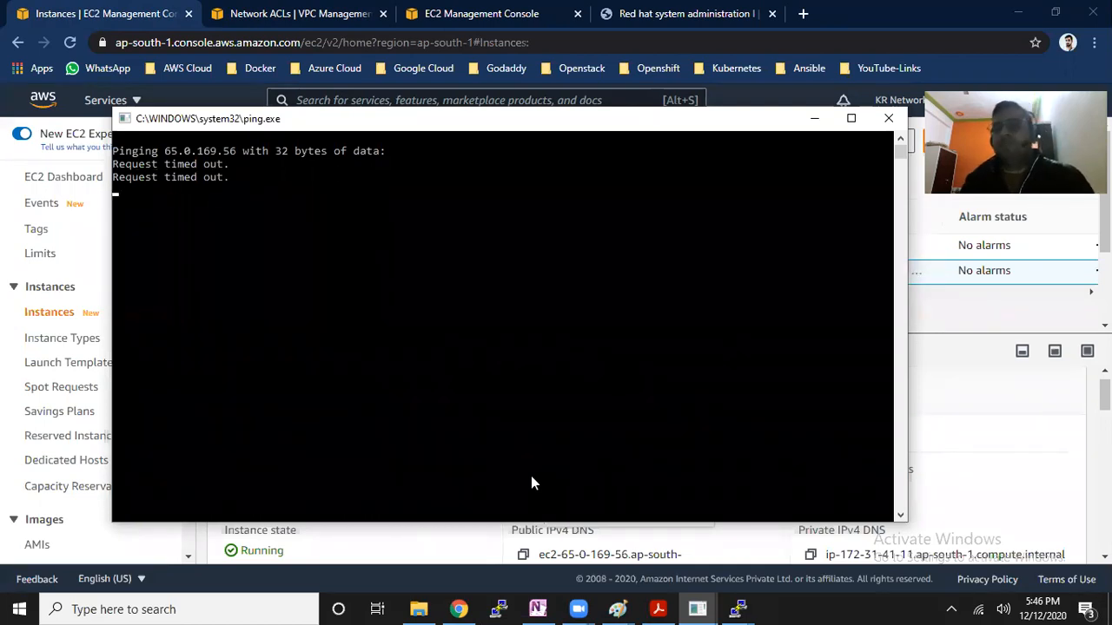
Add inbound rule 100 to prod-server-acl allowing ALL Traffic from source 0.0.0.0/0, and save it
left_click(251, 13)
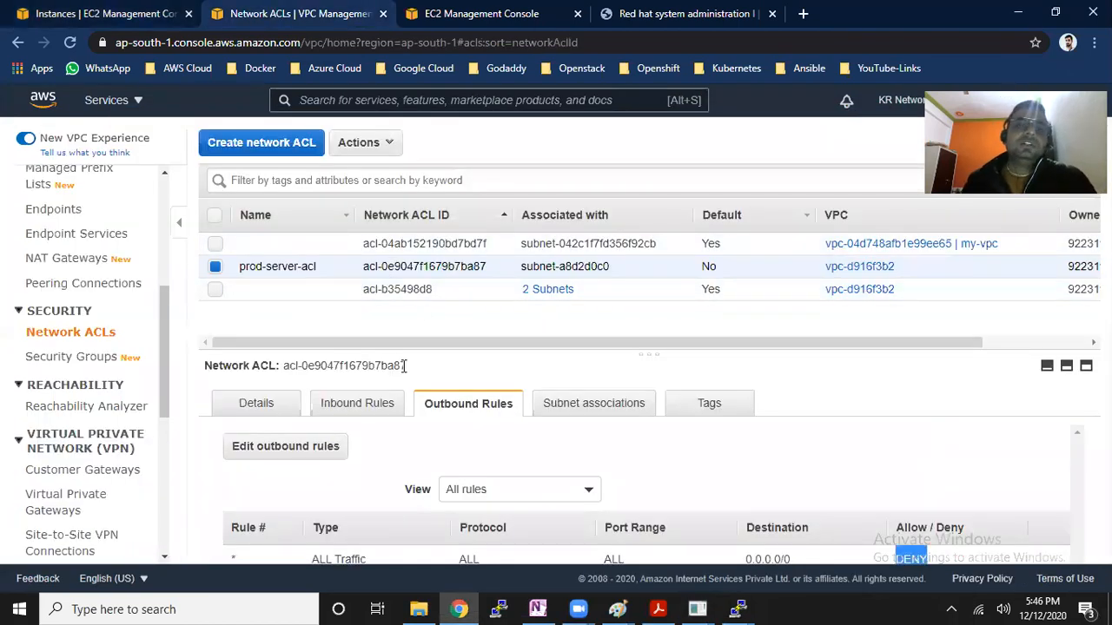
left_click_drag(375, 289, 404, 287)
left_click(441, 270)
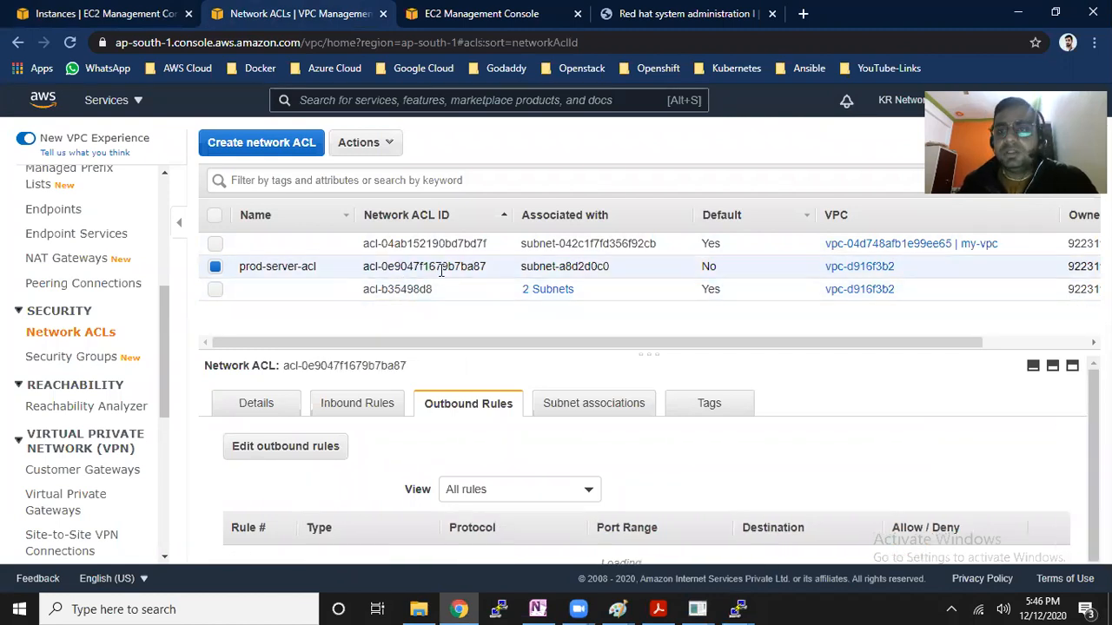
left_click(354, 404)
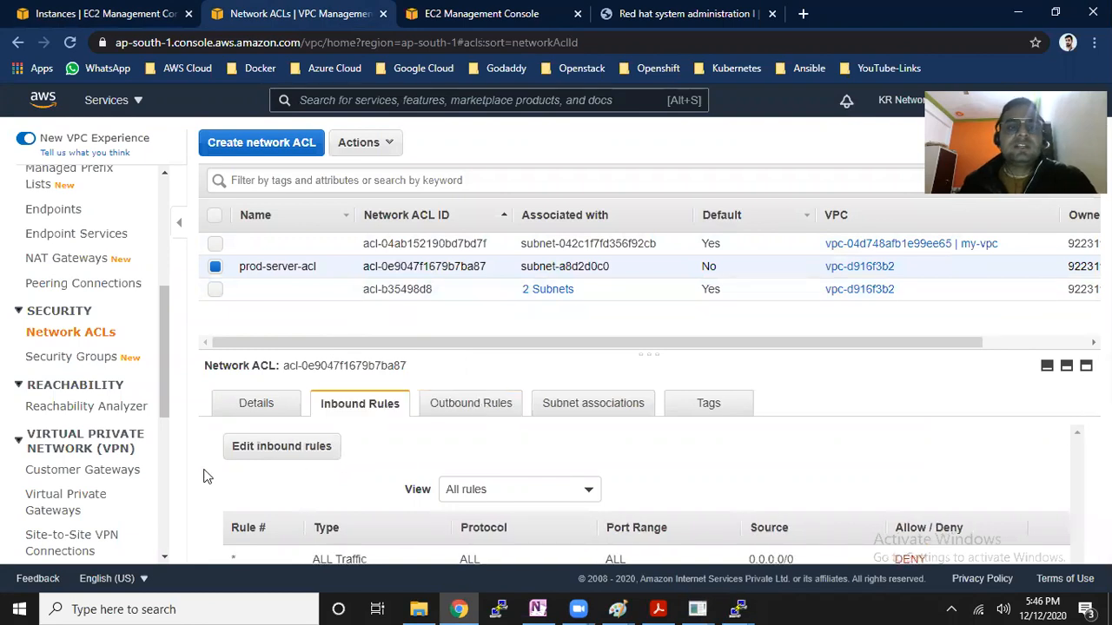
left_click(276, 452)
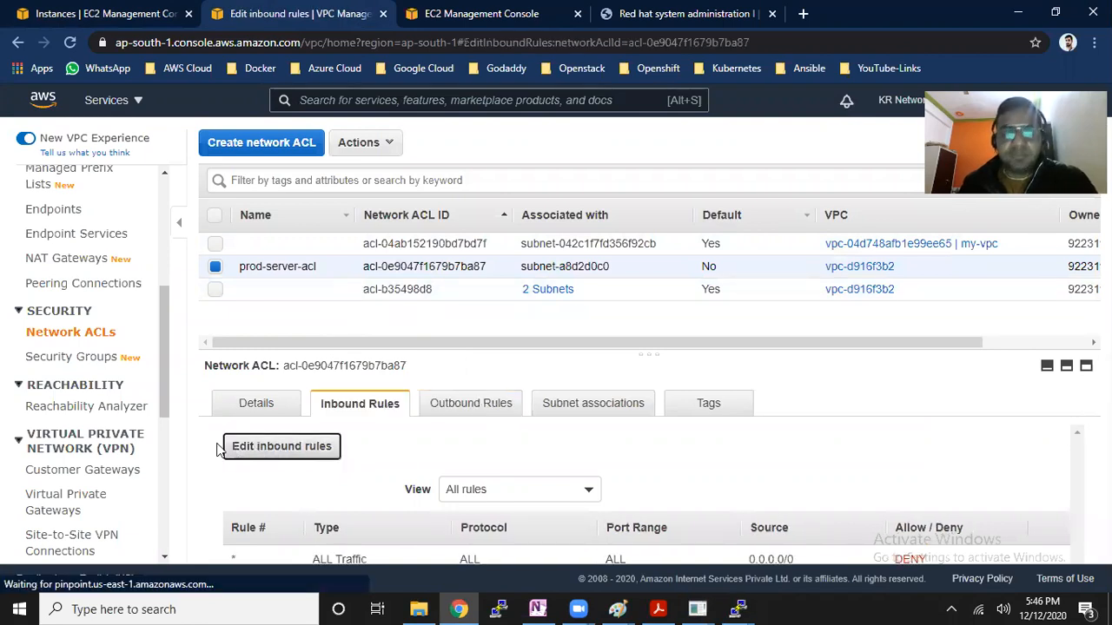
left_click(61, 328)
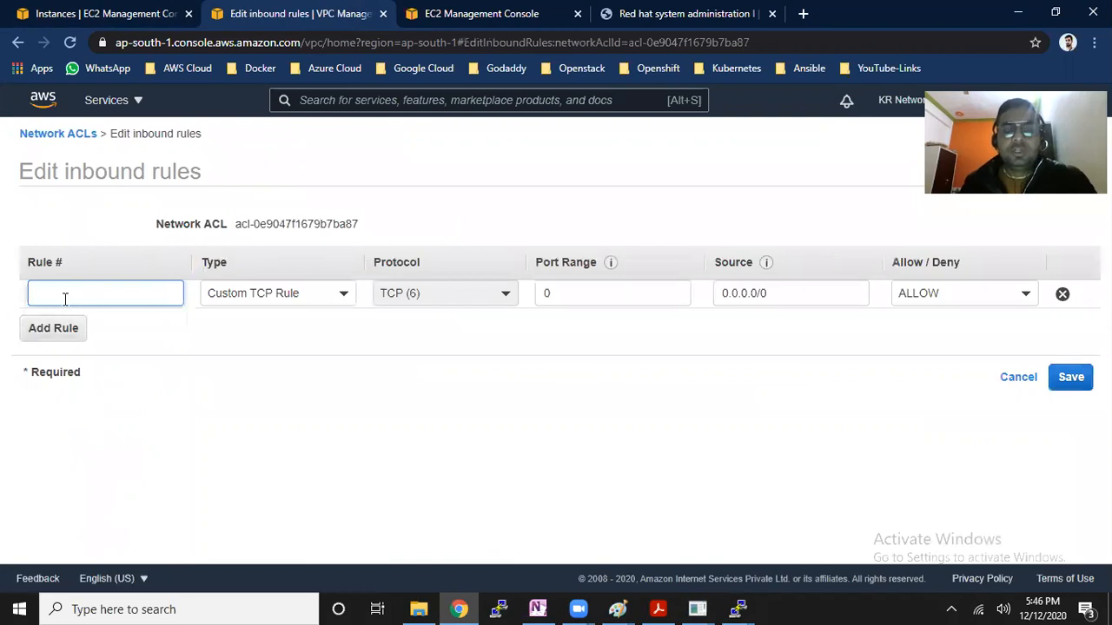
type("100")
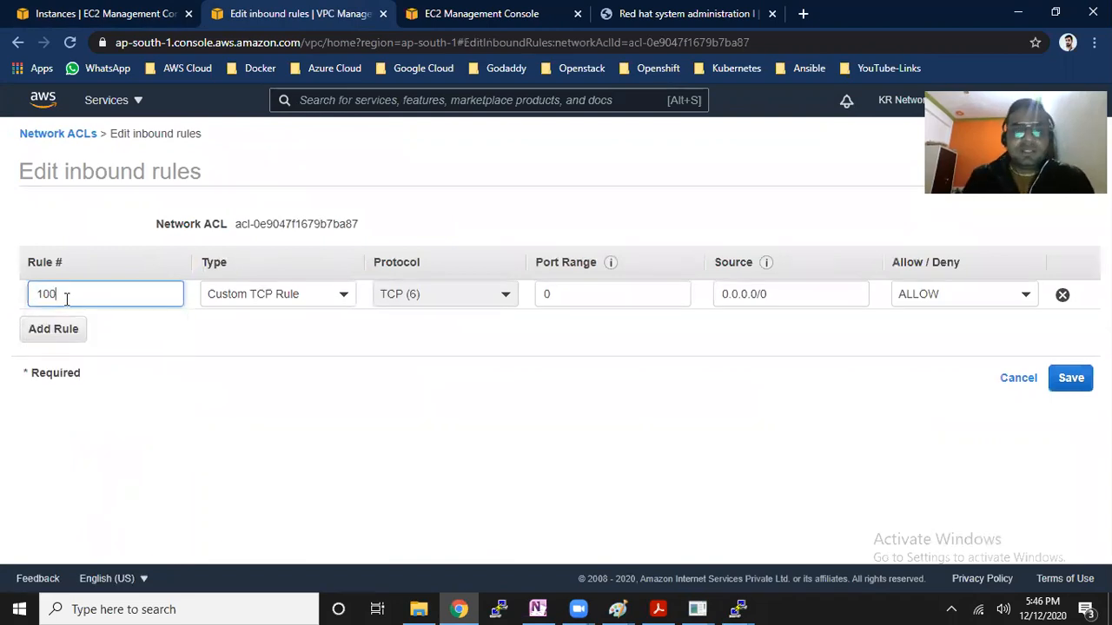
left_click(342, 294)
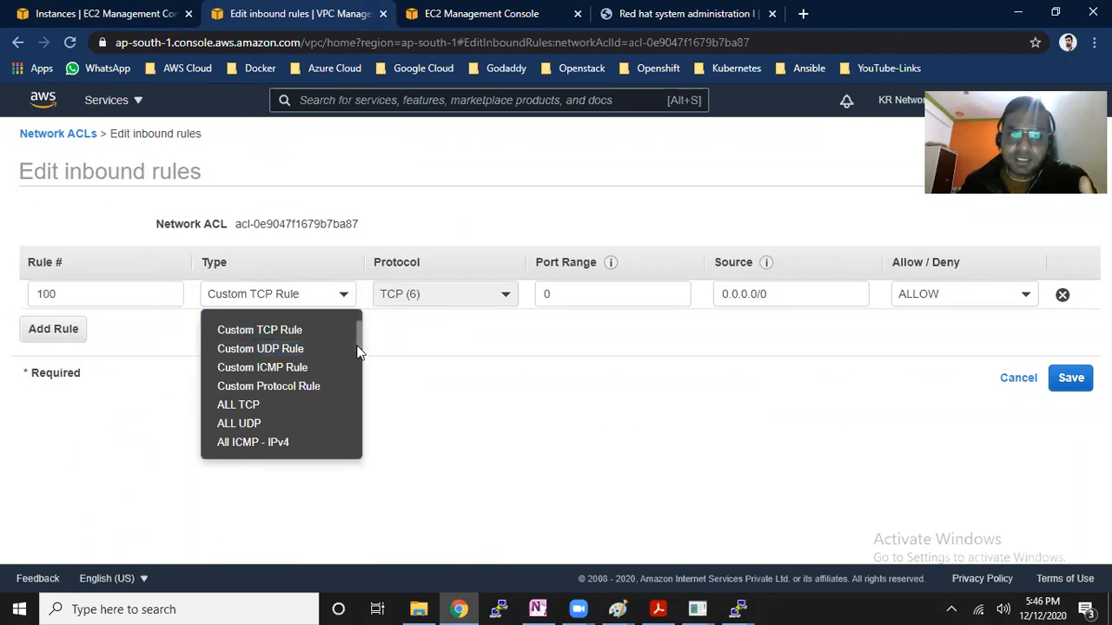
scroll(360, 352, "down", 1)
left_click(243, 389)
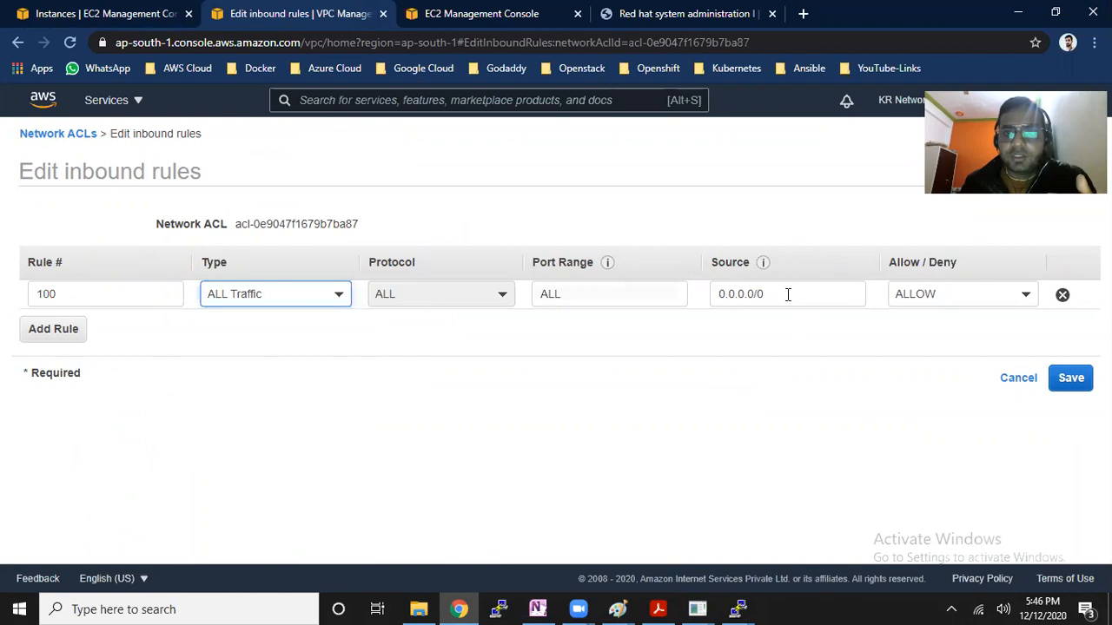
left_click(1071, 378)
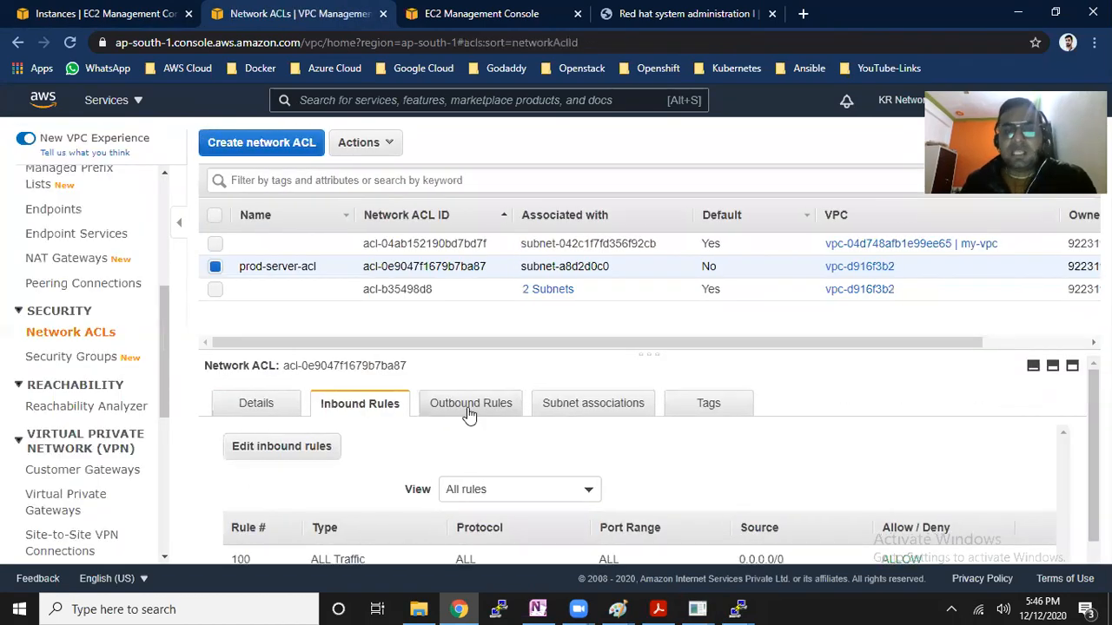
Add outbound rule 100 to prod-server-acl allowing ALL Traffic to destination 0.0.0.0/0, and save it
left_click(469, 415)
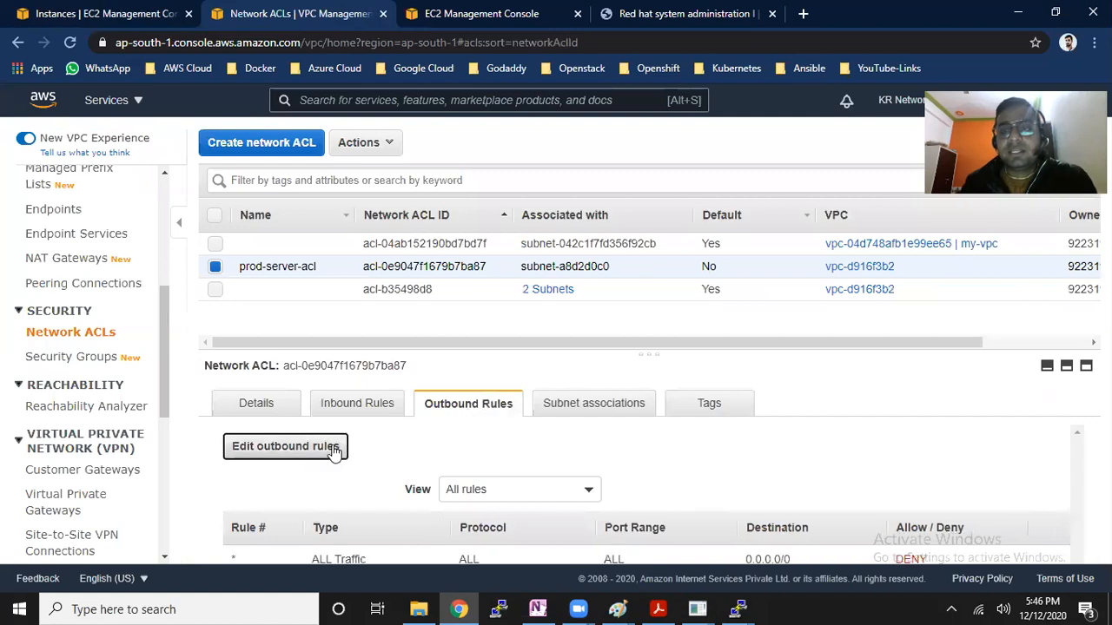
left_click(330, 448)
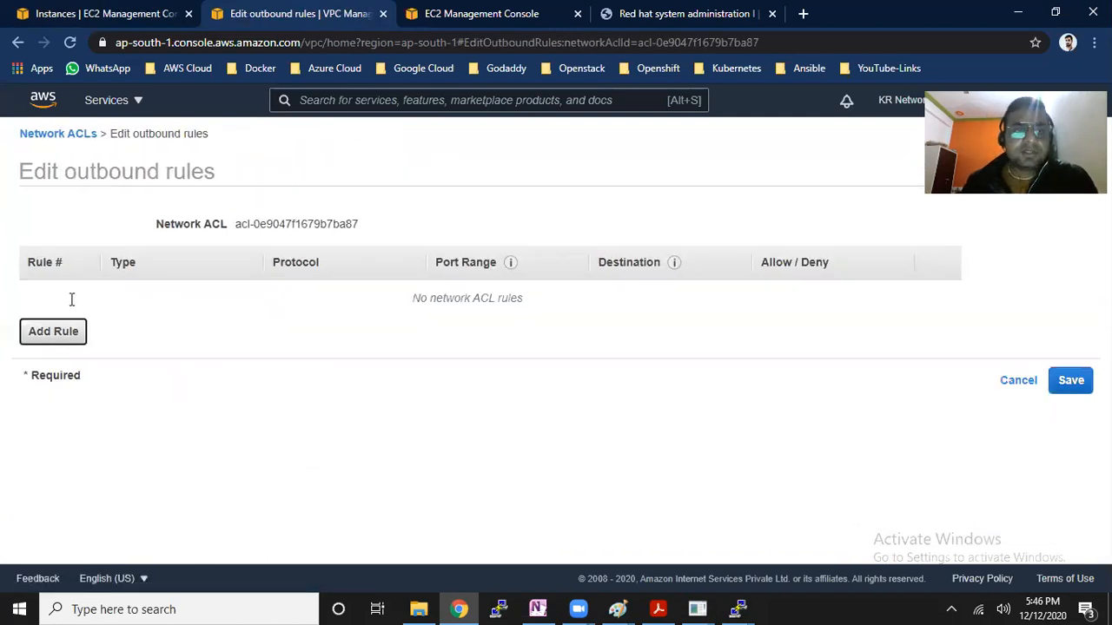
left_click(66, 330)
type("100")
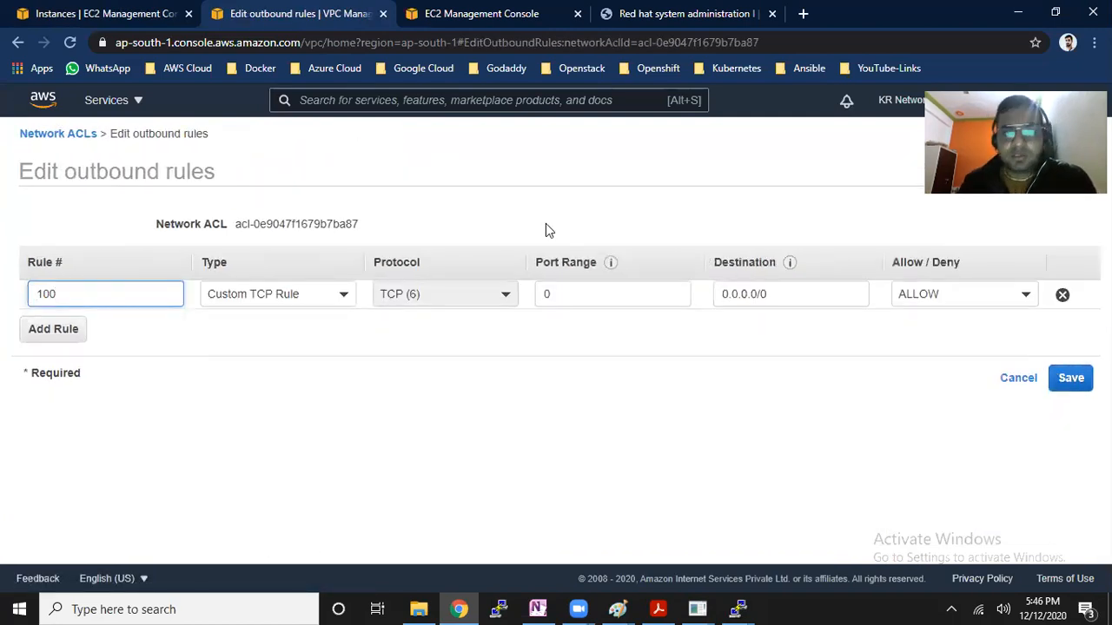
left_click(335, 303)
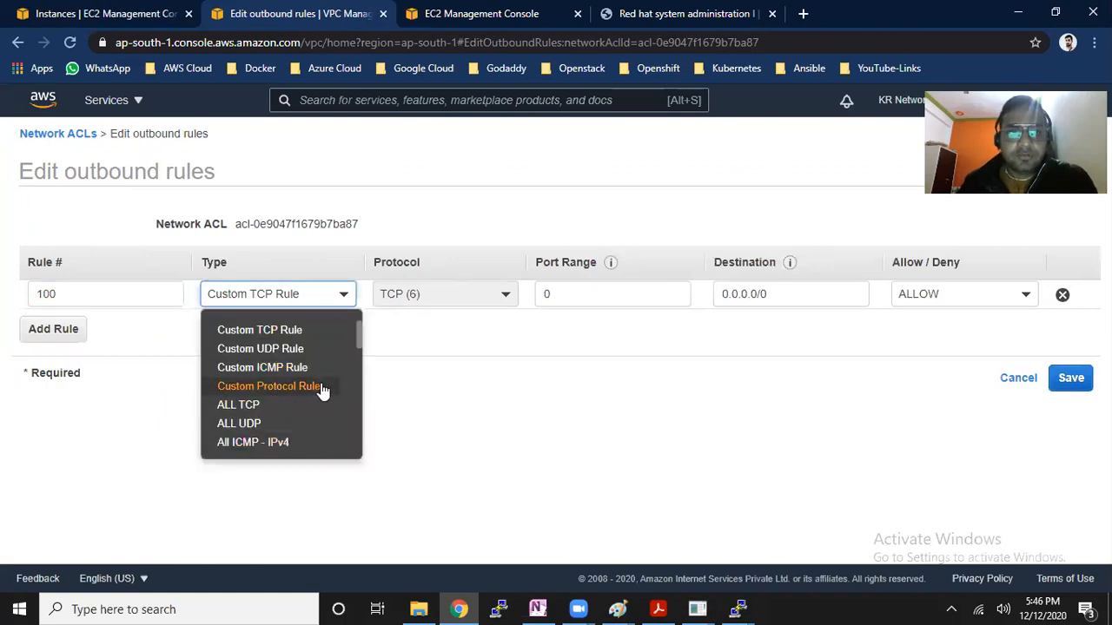
scroll(339, 391, "down", 1)
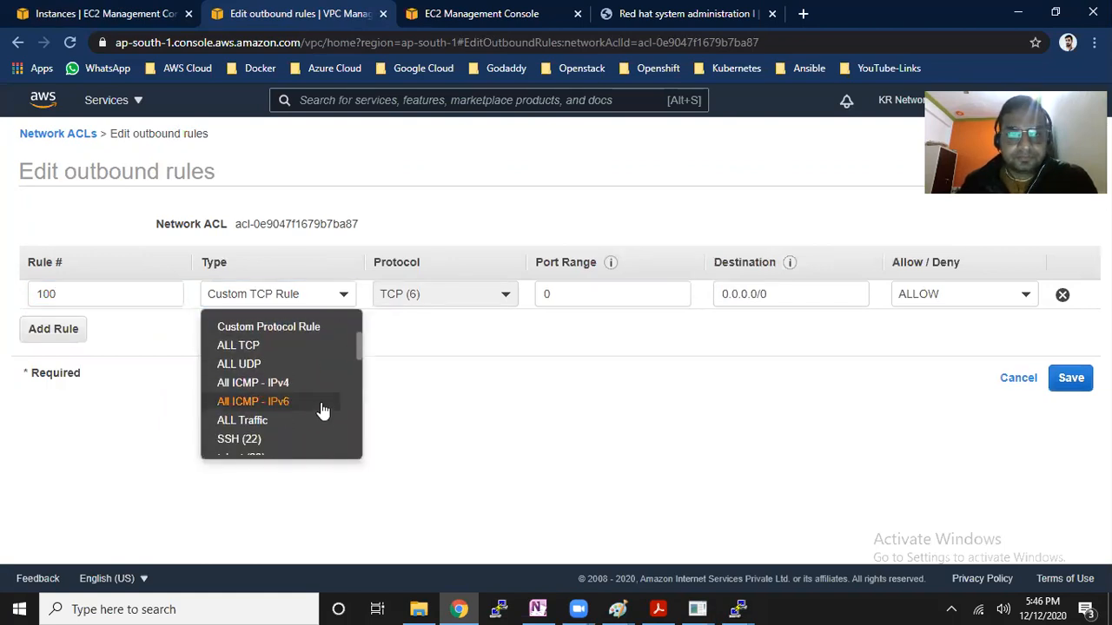
left_click(308, 421)
left_click(768, 295)
left_click(1076, 381)
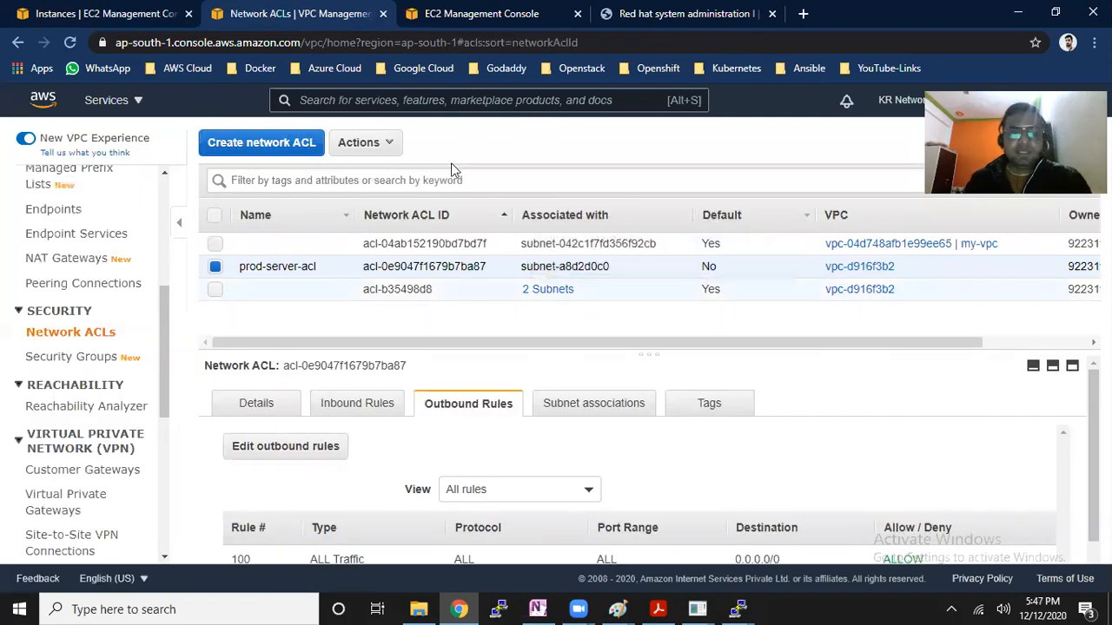
Repeat the ping to 65.0.169.56 to test connectivity, and return to the network ACL list
key("super+r")
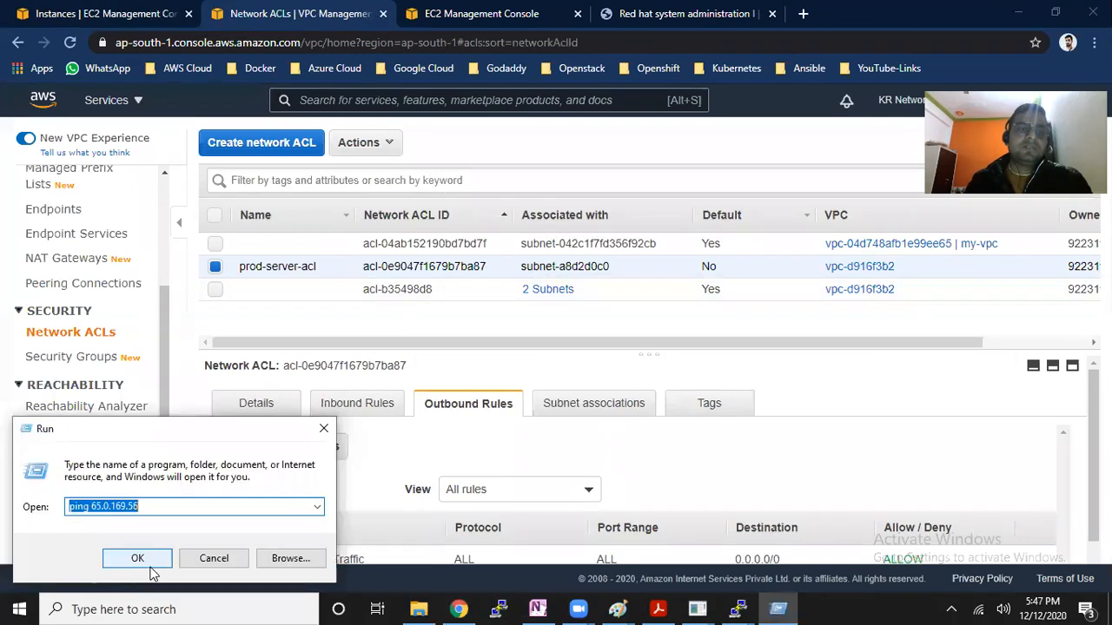
left_click(151, 567)
left_click_drag(213, 185, 360, 199)
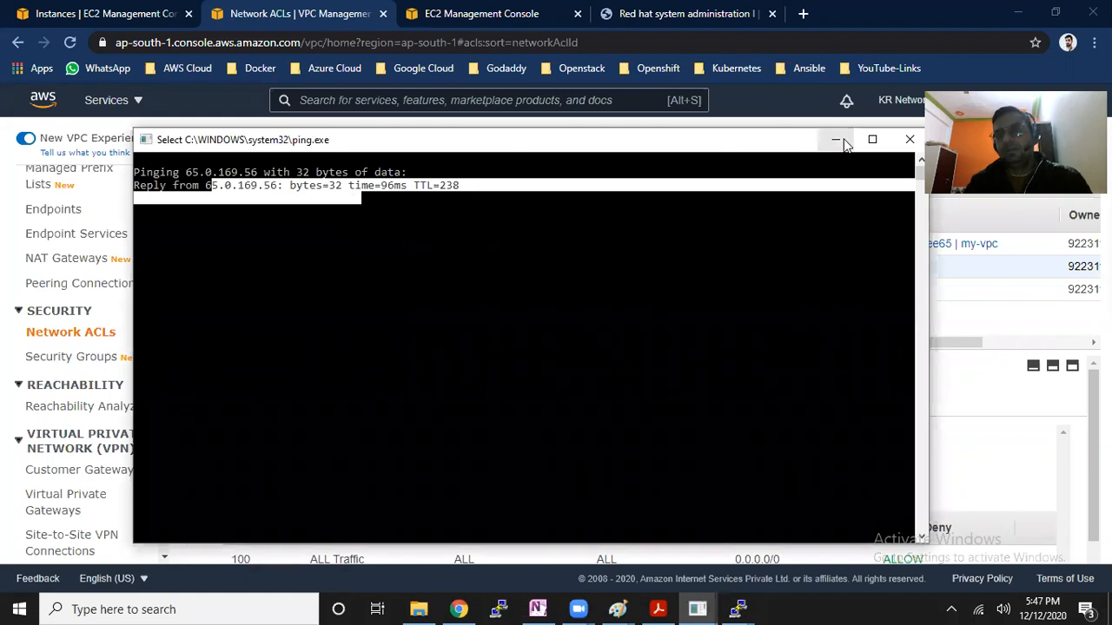
key("alt+Tab")
Check which subnet prod-server-acl is associated with, and show the subnet associations of the default ACL acl-b35498d8
mouse_move(566, 292)
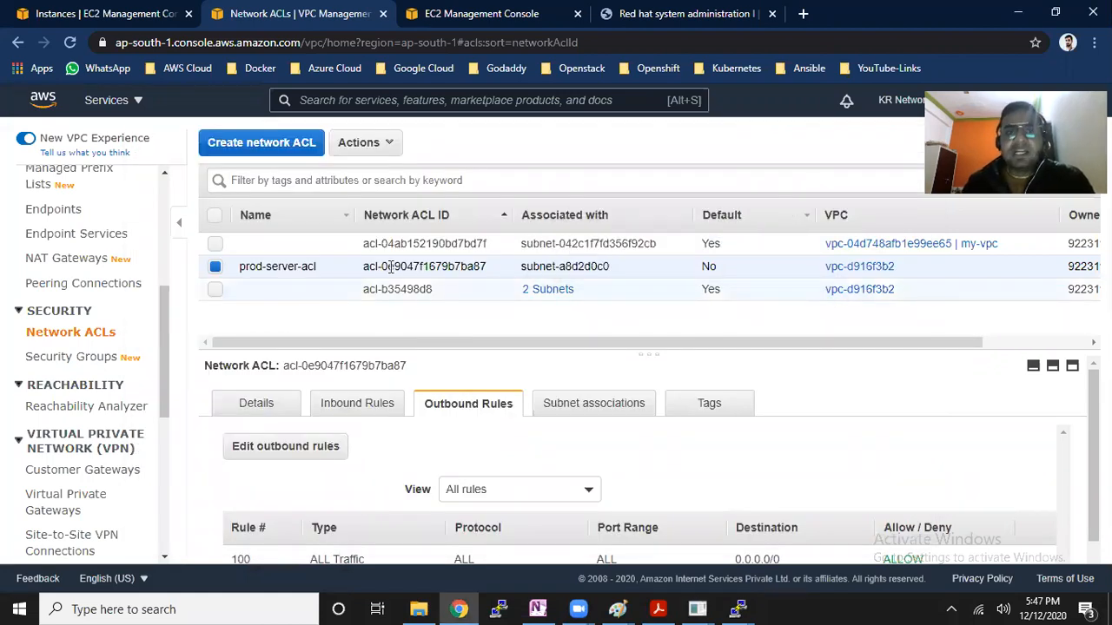
left_click_drag(271, 267, 609, 265)
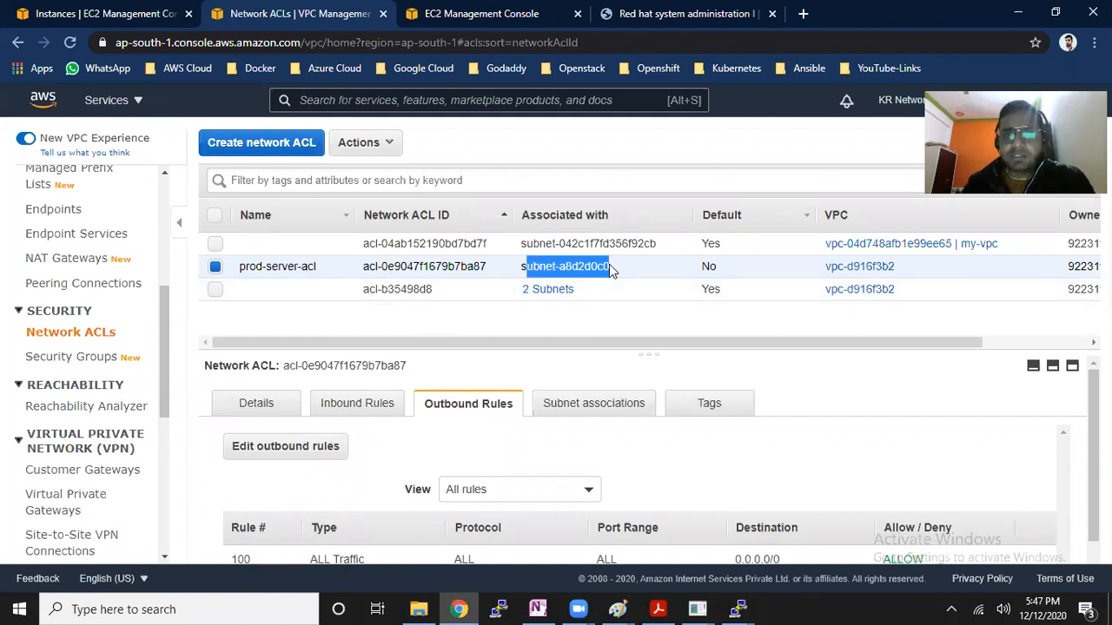
left_click(400, 291)
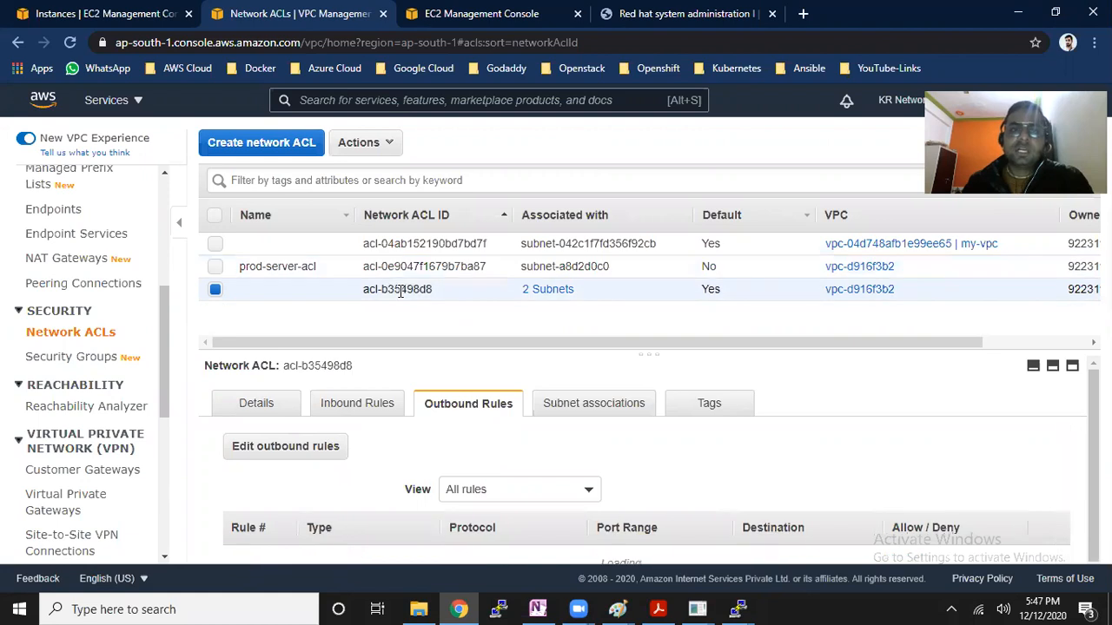
left_click_drag(370, 290, 439, 294)
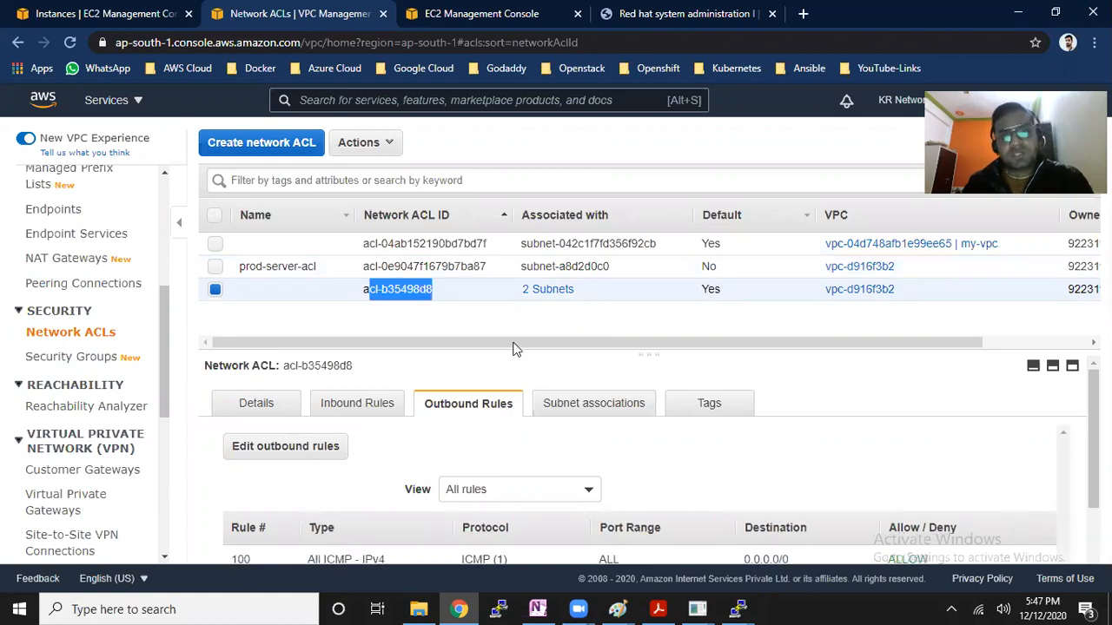
left_click(622, 422)
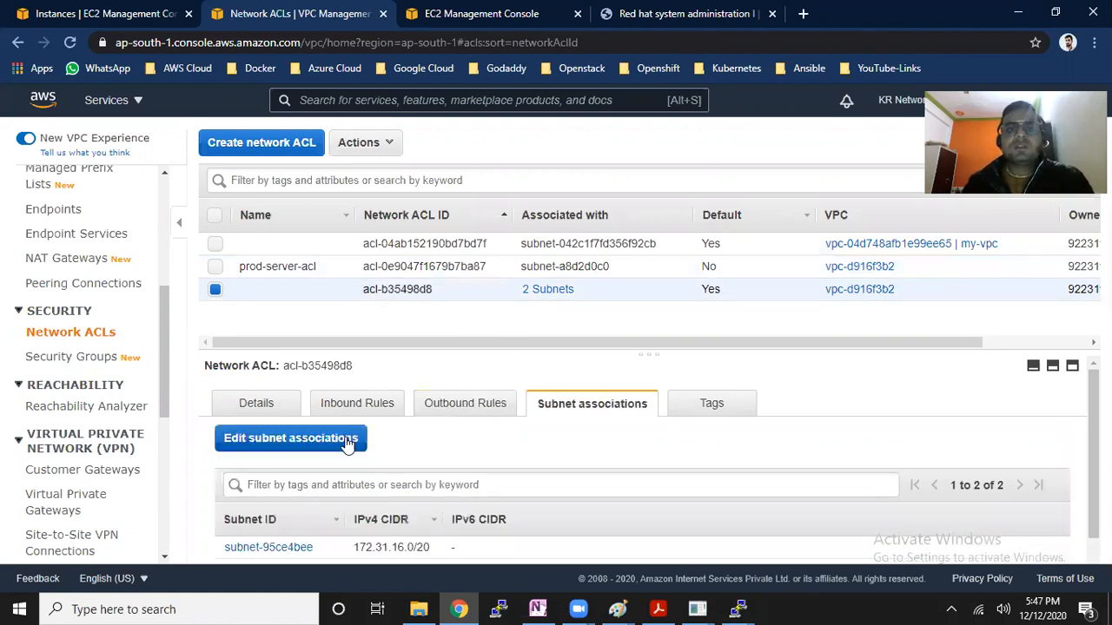
Associate subnet-a8d2d0c0 with the default network ACL acl-b35498d8 and save the subnet associations
left_click(350, 440)
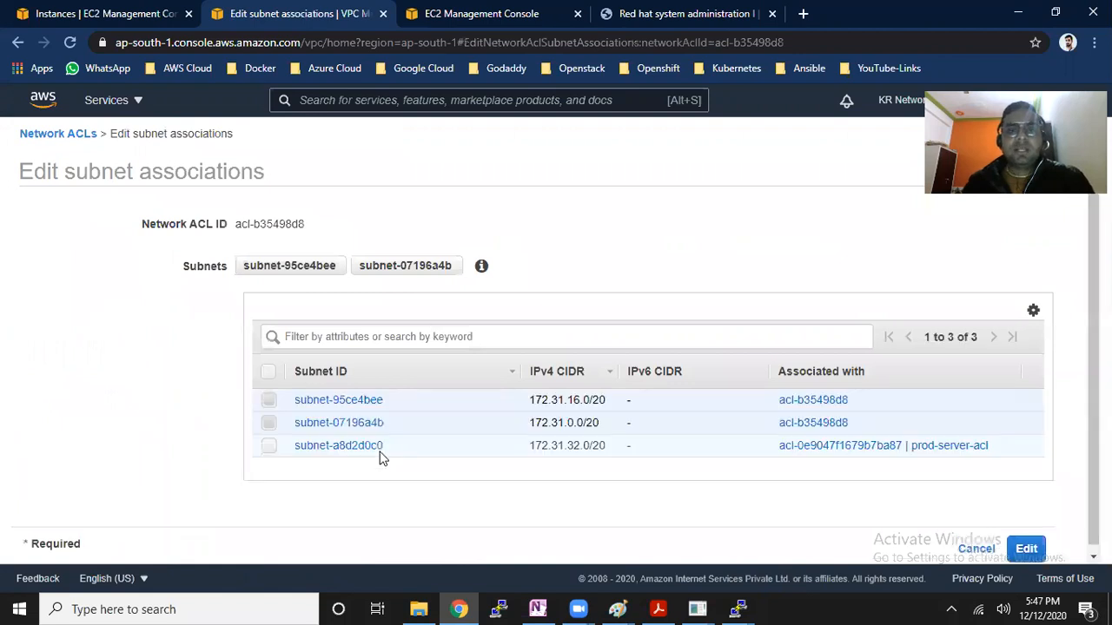
left_click(270, 447)
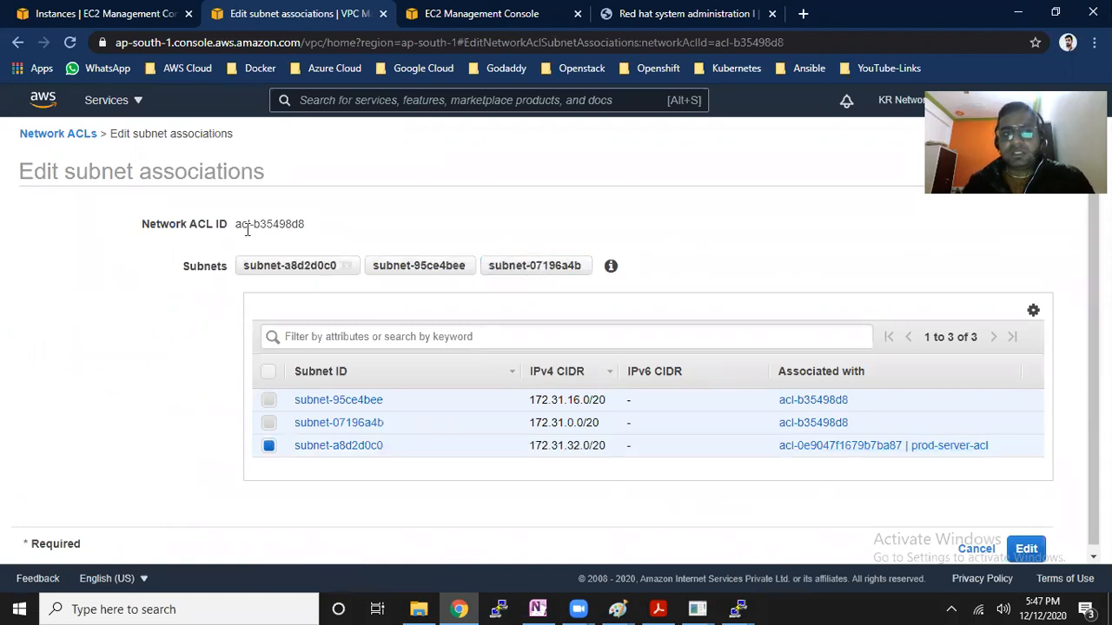
left_click_drag(298, 224, 253, 224)
left_click(1024, 548)
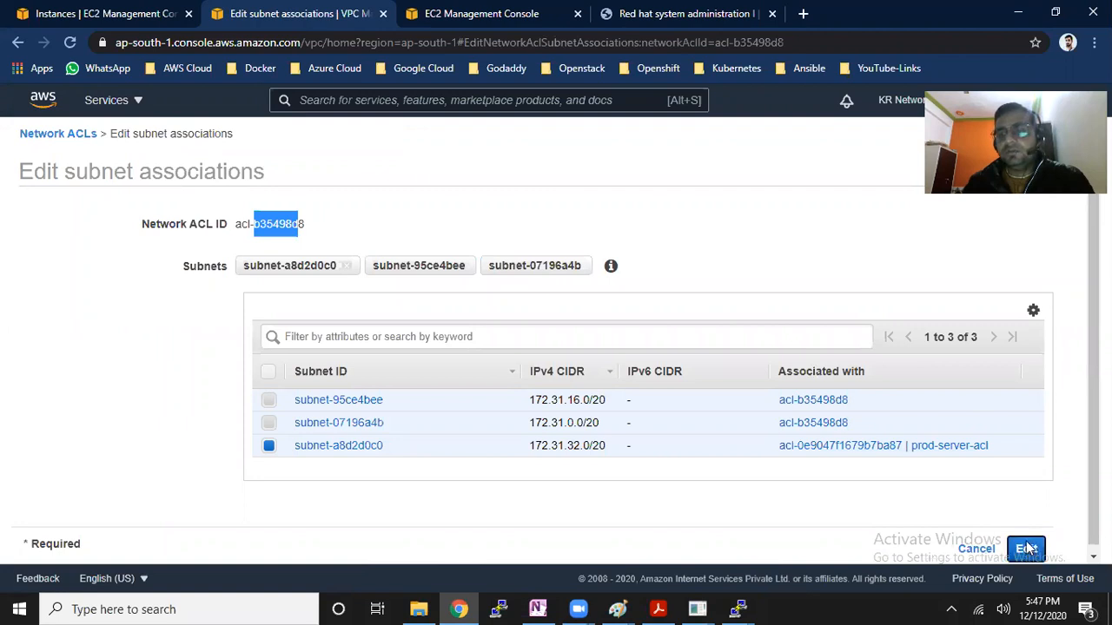
left_click_drag(581, 294, 515, 296)
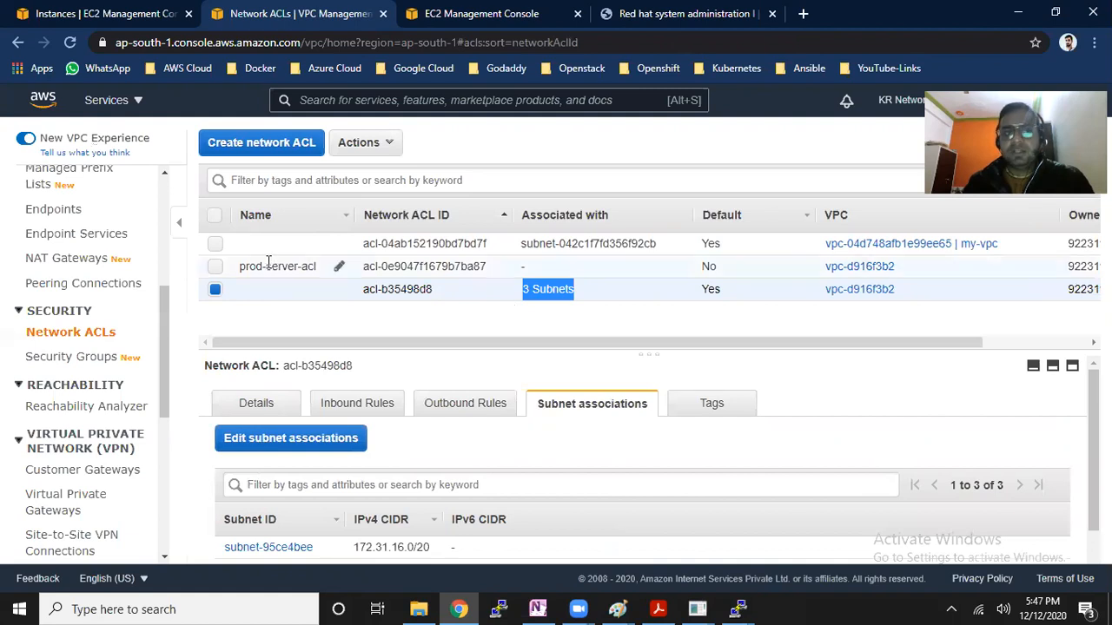
Delete the network ACL prod-server-acl and close the deletion dialog
left_click(215, 266)
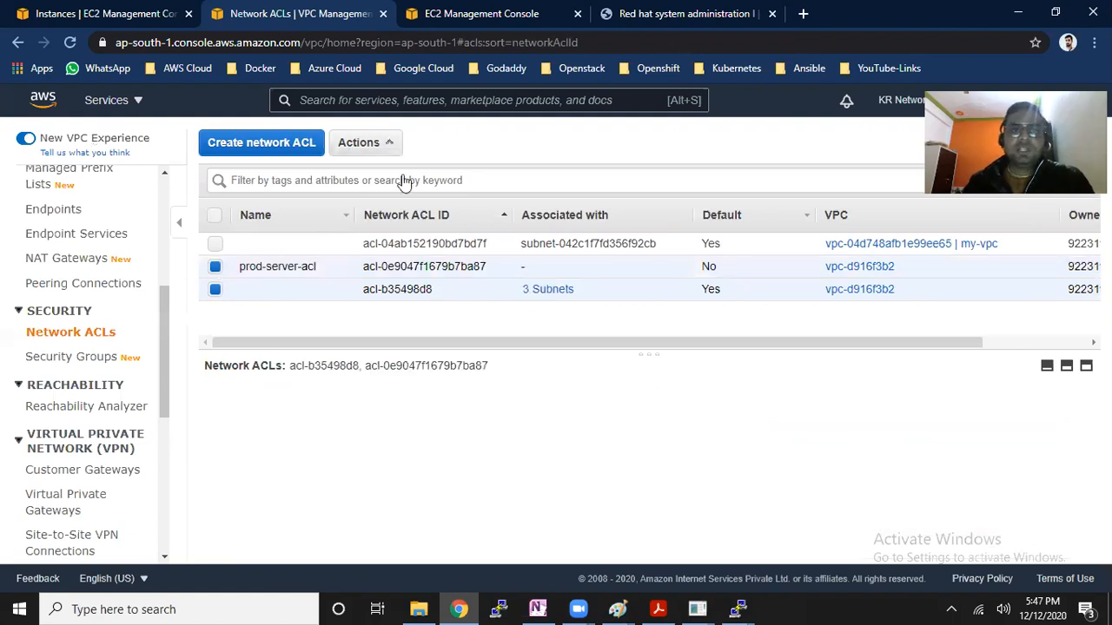
left_click(388, 143)
left_click(396, 174)
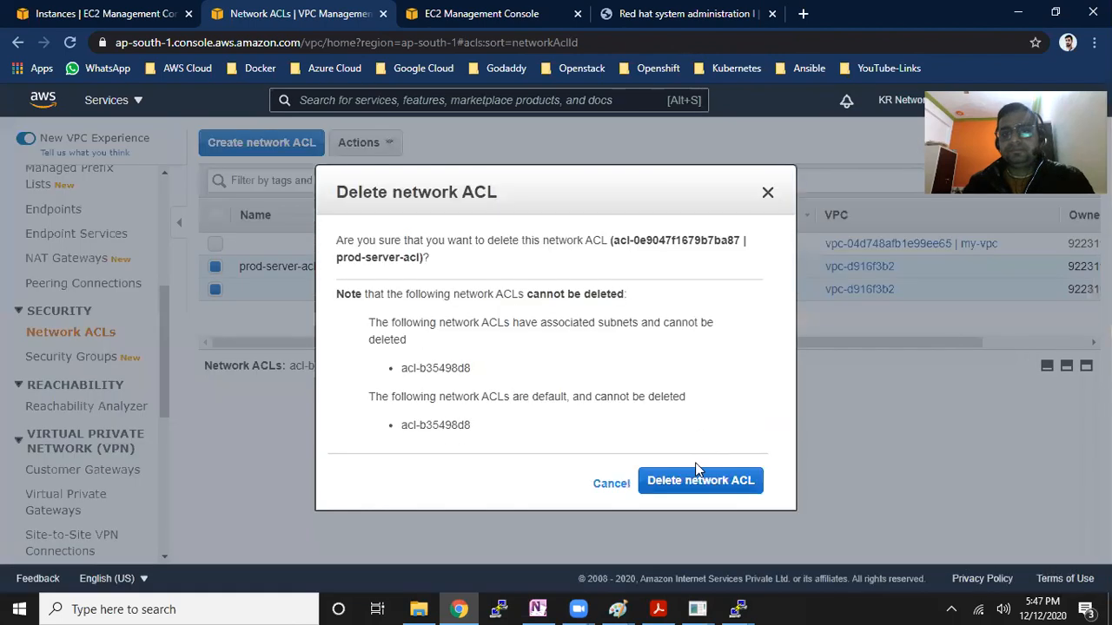
left_click(700, 478)
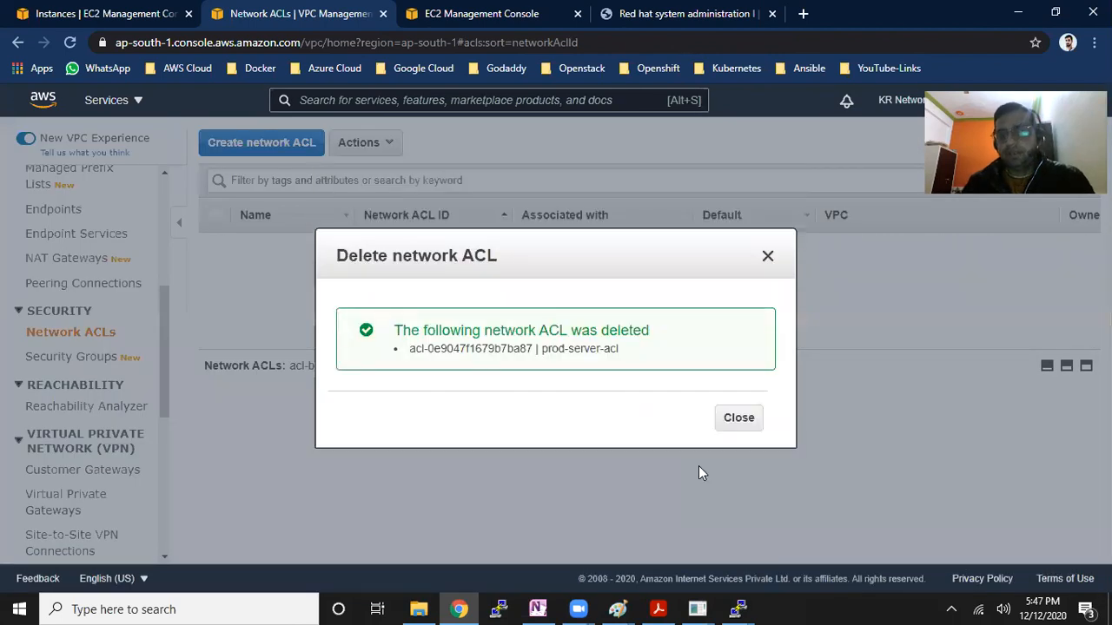
left_click(737, 418)
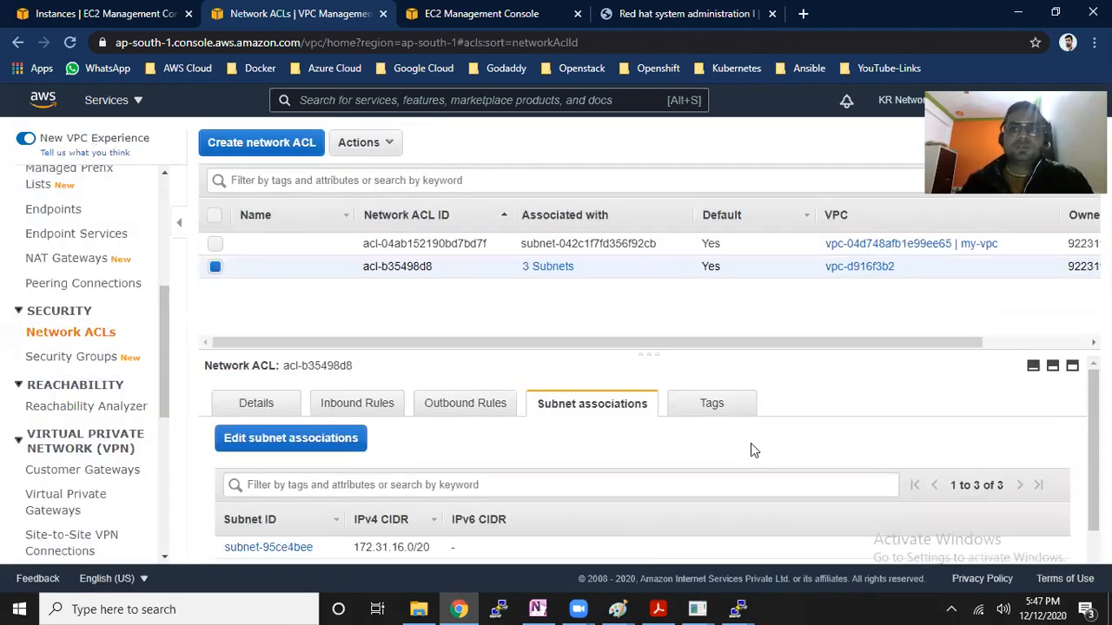